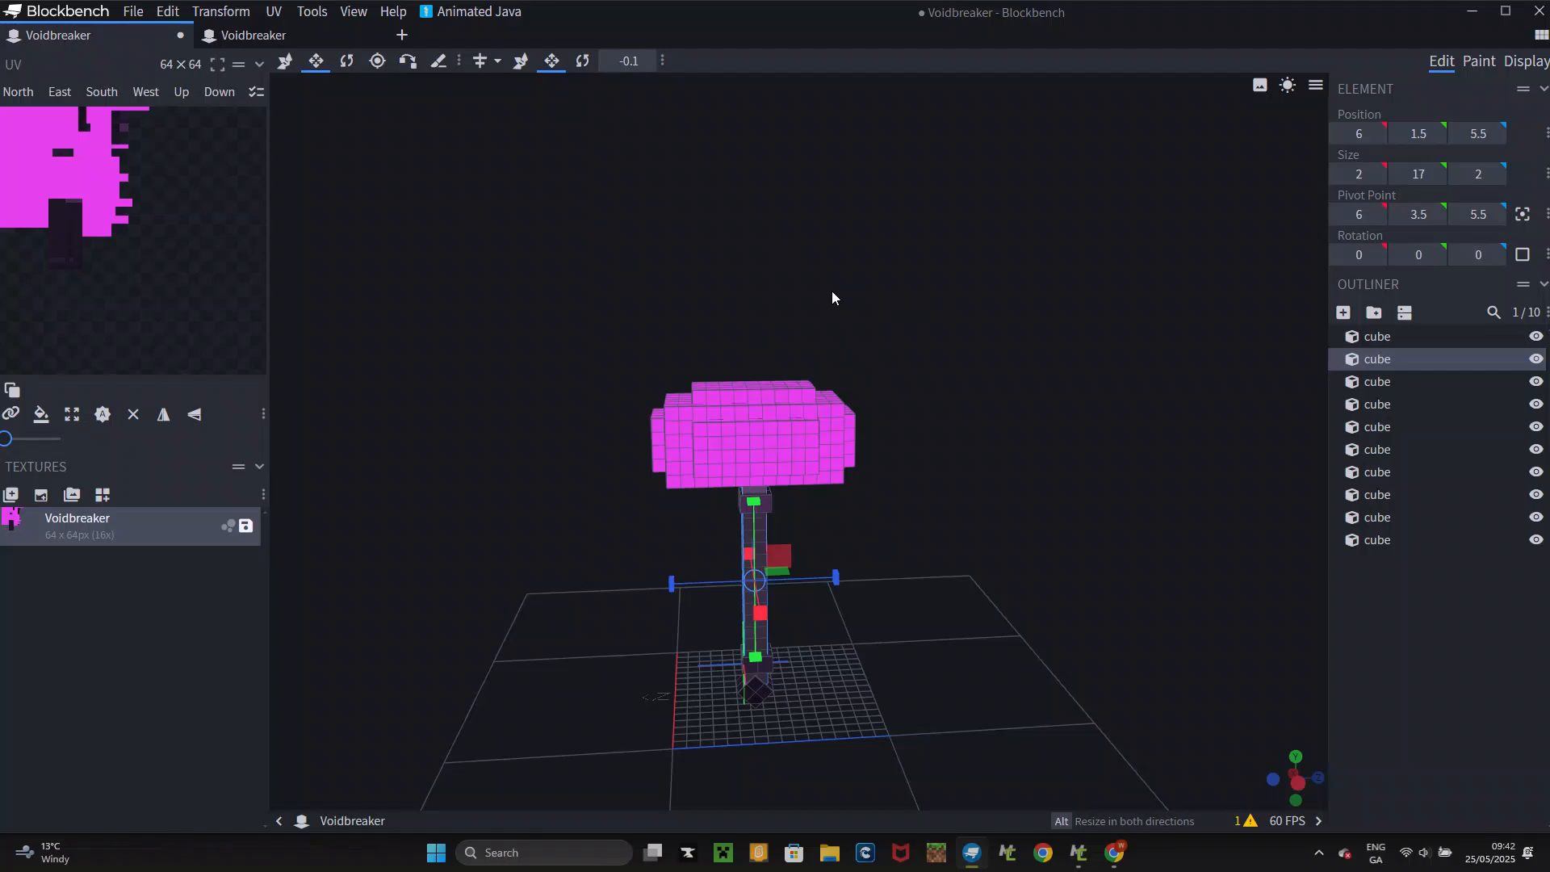
# - Switch to painting and redo the brush strokes that lighten the upper part of the hammer's handle
pyautogui.press('2')
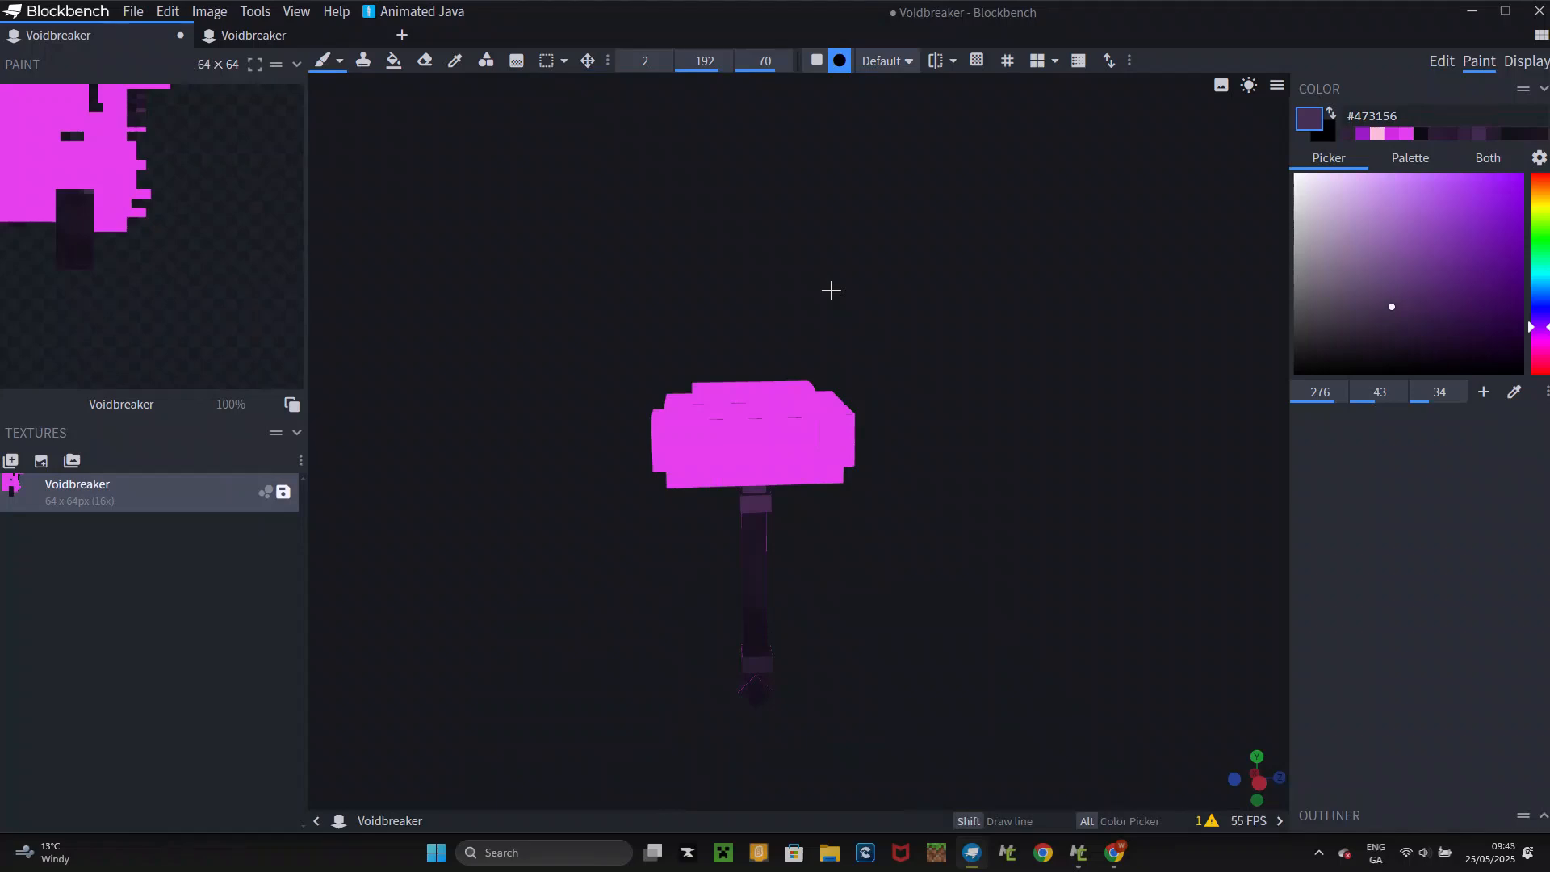
pyautogui.moveTo(925, 429); pyautogui.dragTo(784, 443)
pyautogui.scroll(5, 791, 424)
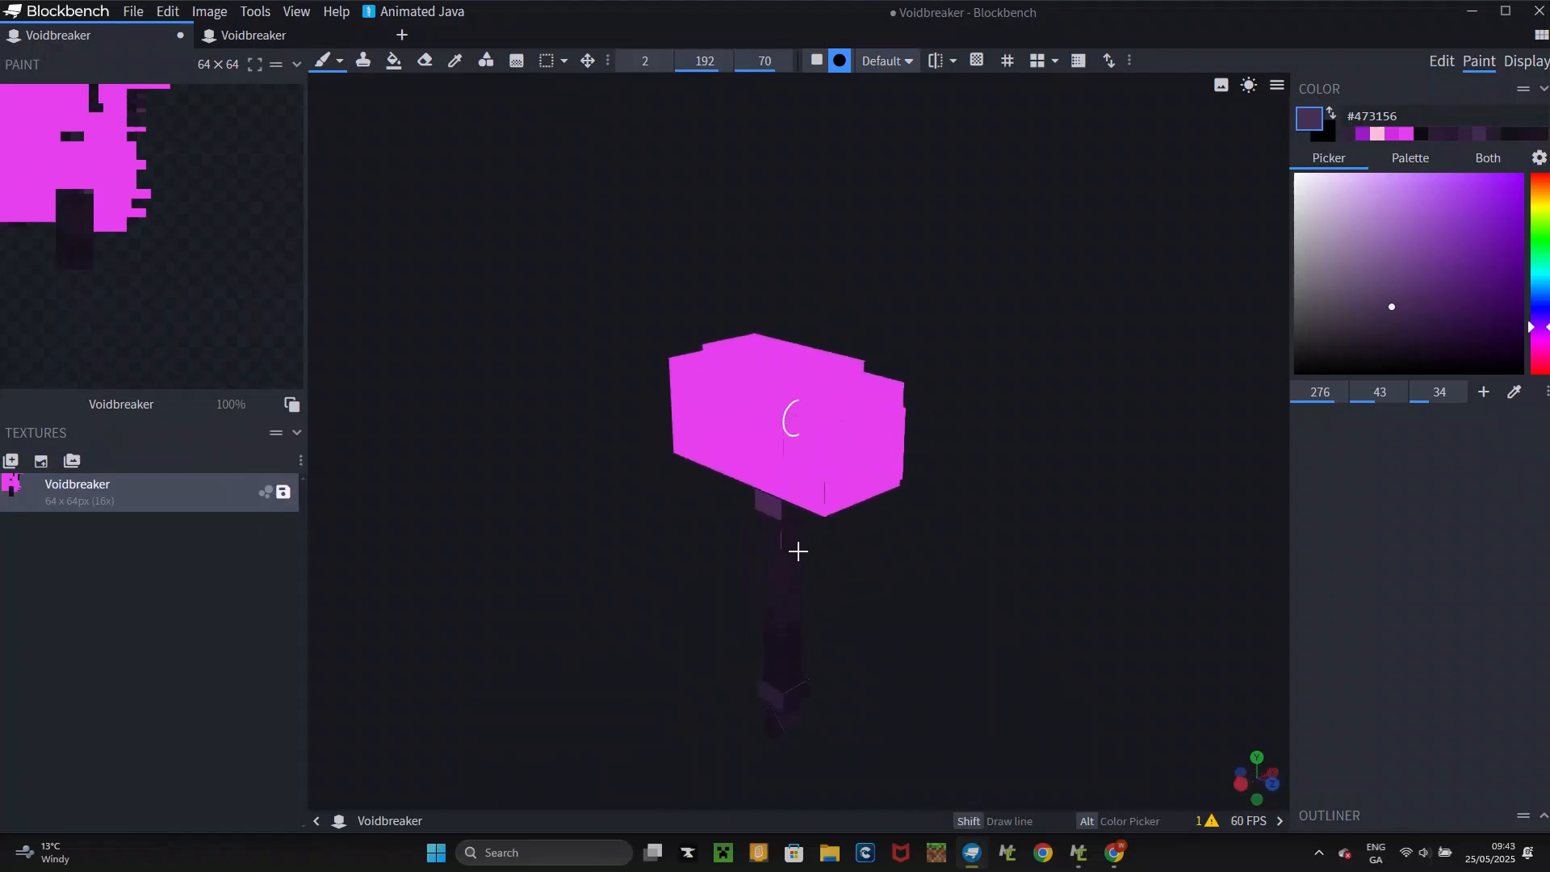
pyautogui.moveTo(795, 738); pyautogui.dragTo(775, 660)
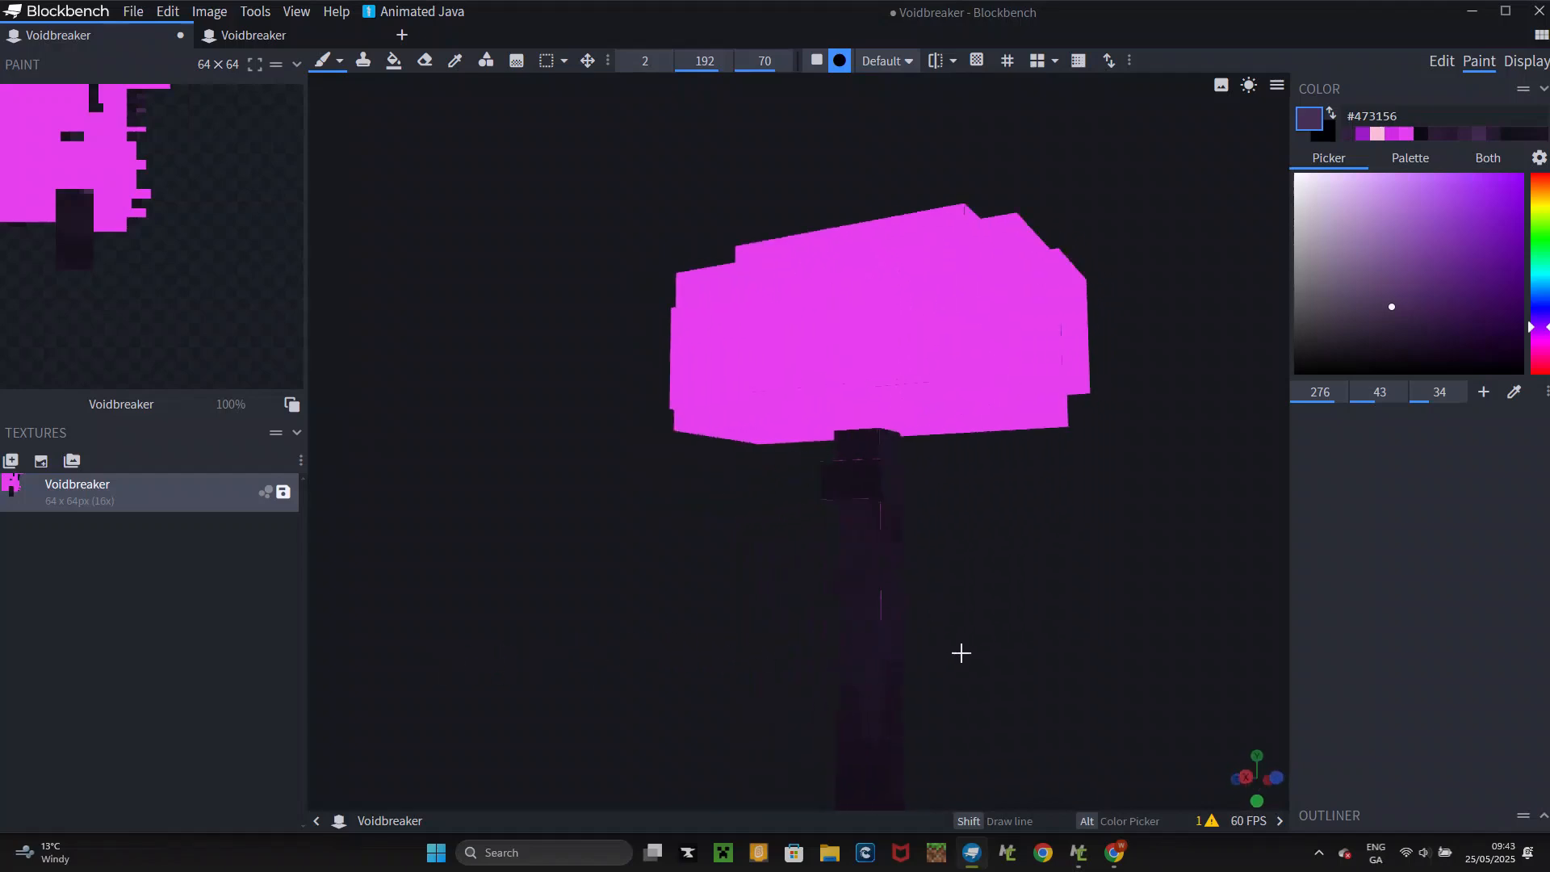
pyautogui.hotkey('ctrl', 'y')
pyautogui.hotkey('ctrl', 'y')
pyautogui.hotkey('ctrl', 'y')
pyautogui.hotkey('ctrl', 'y')
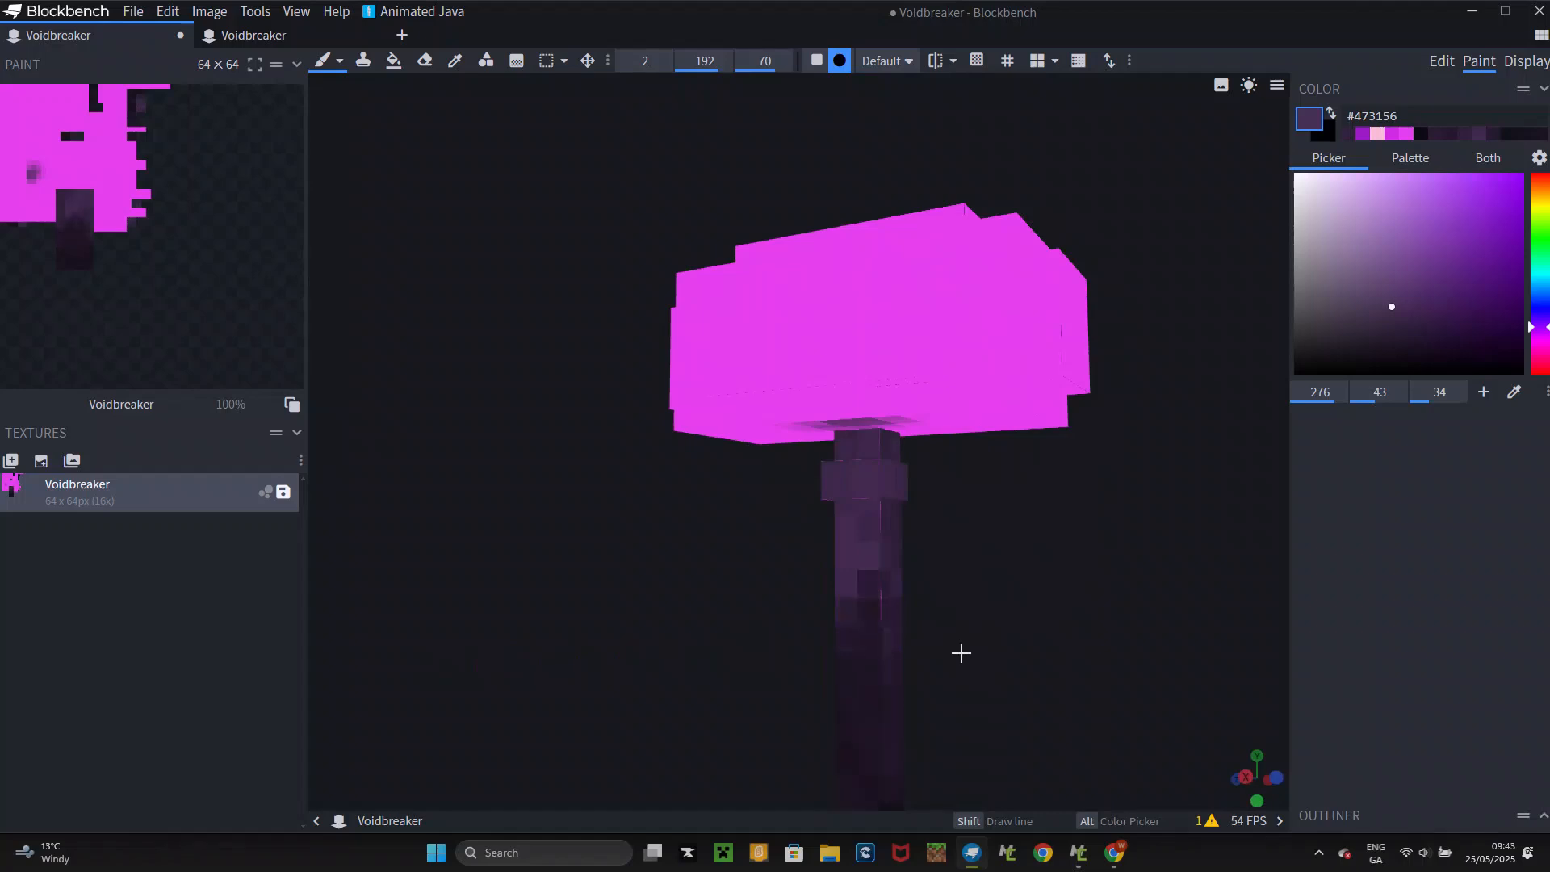
# - Redo the strokes that blend the dark handle and add magenta shading across the hammer head
pyautogui.moveTo(961, 652); pyautogui.dragTo(1014, 652)
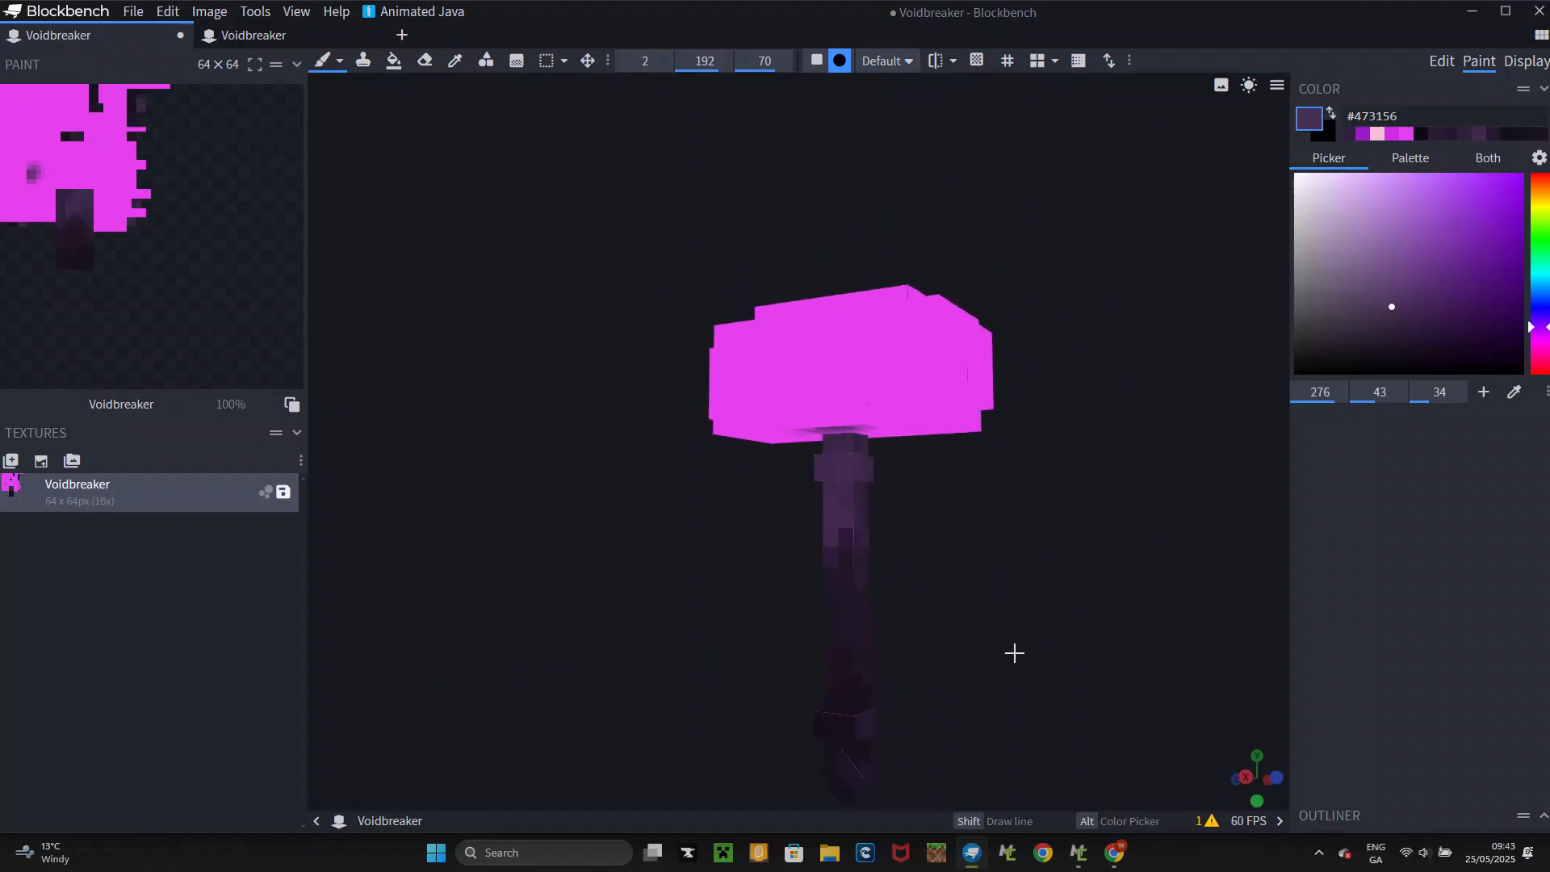
pyautogui.hotkey('ctrl', 'y')
pyautogui.hotkey('ctrl', 'y')
pyautogui.hotkey('ctrl', 'y')
pyautogui.hotkey('ctrl', 'y')
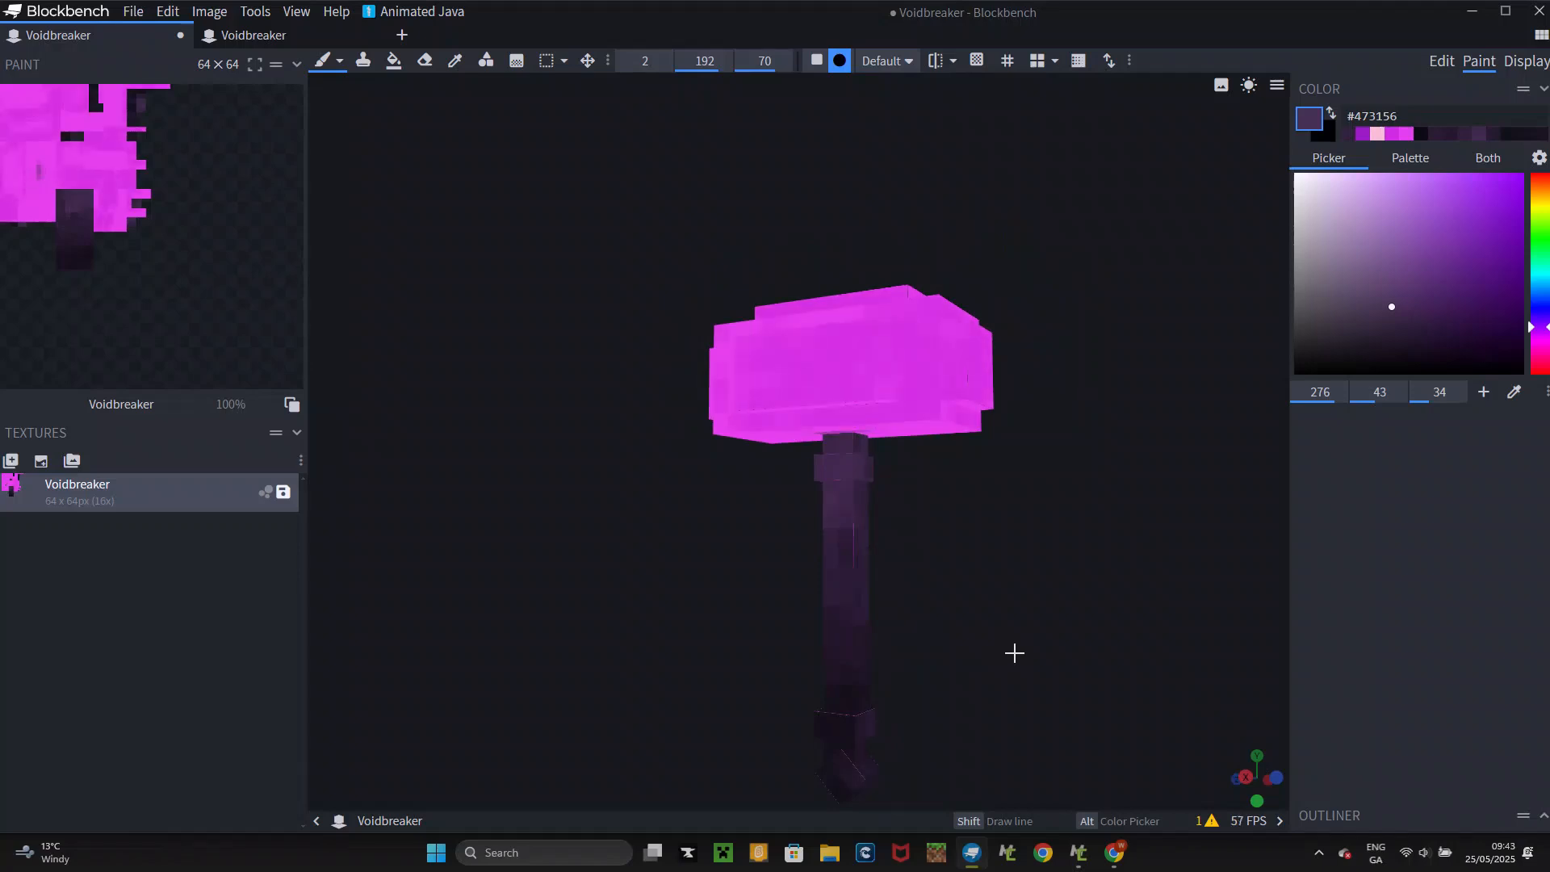
# - Redo the purple glow strokes on the handle just beneath the hammer head
pyautogui.moveTo(855, 371); pyautogui.dragTo(661, 576)
pyautogui.hotkey('ctrl', 'y')
pyautogui.hotkey('ctrl', 'y')
pyautogui.hotkey('ctrl', 'y')
pyautogui.hotkey('ctrl', 'y')
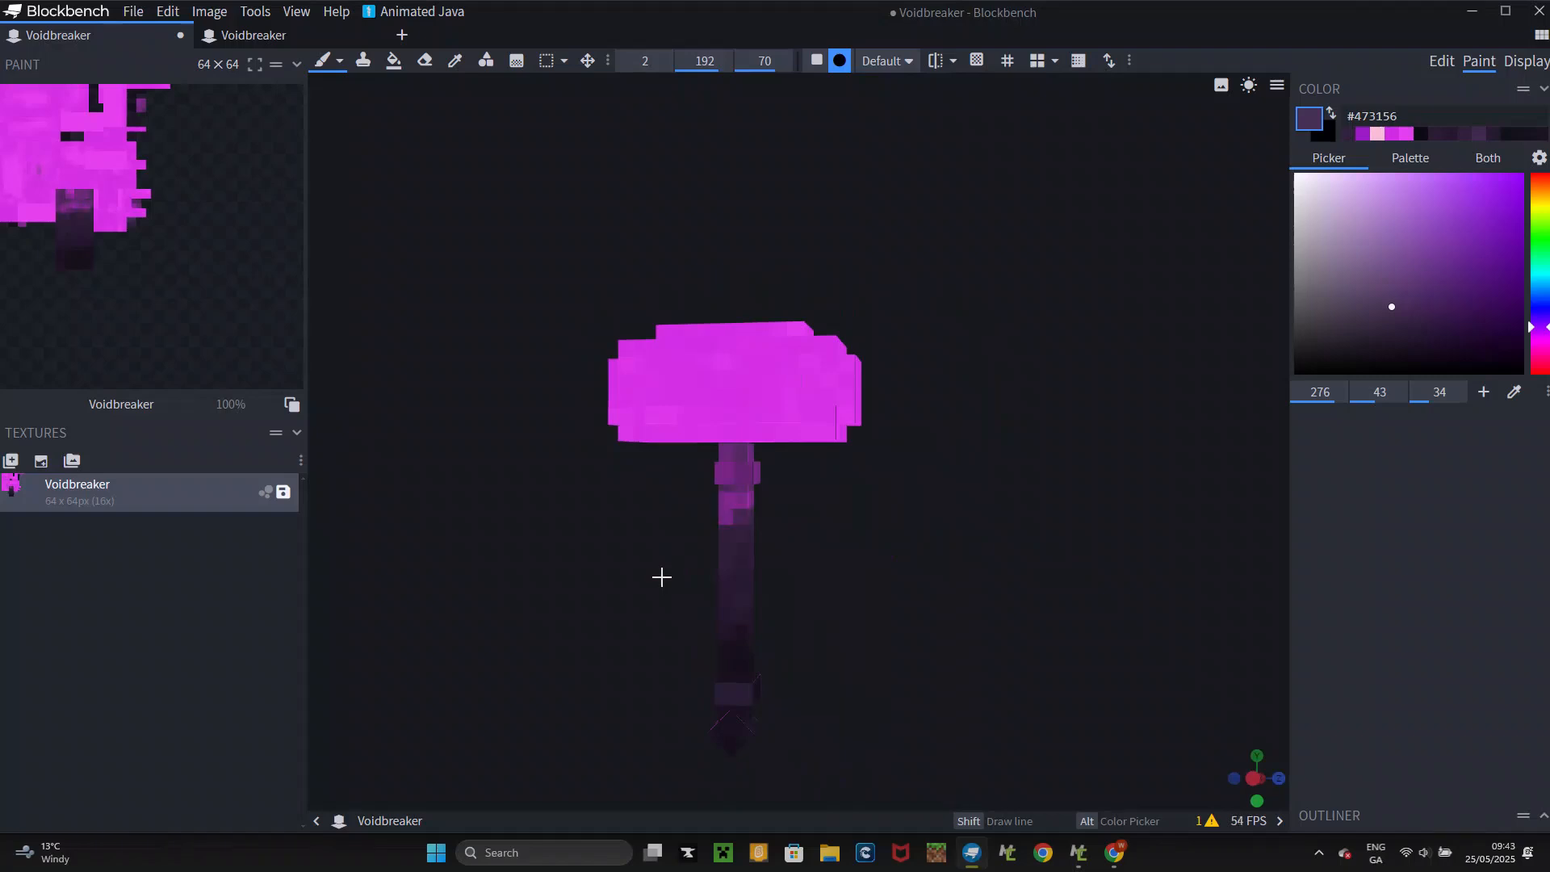
# - Redo the light pink frame strokes on the end face of the hammer head
pyautogui.moveTo(916, 496); pyautogui.dragTo(608, 523)
pyautogui.hotkey('ctrl', 'y')
pyautogui.hotkey('ctrl', 'y')
pyautogui.hotkey('ctrl', 'y')
pyautogui.hotkey('ctrl', 'y')
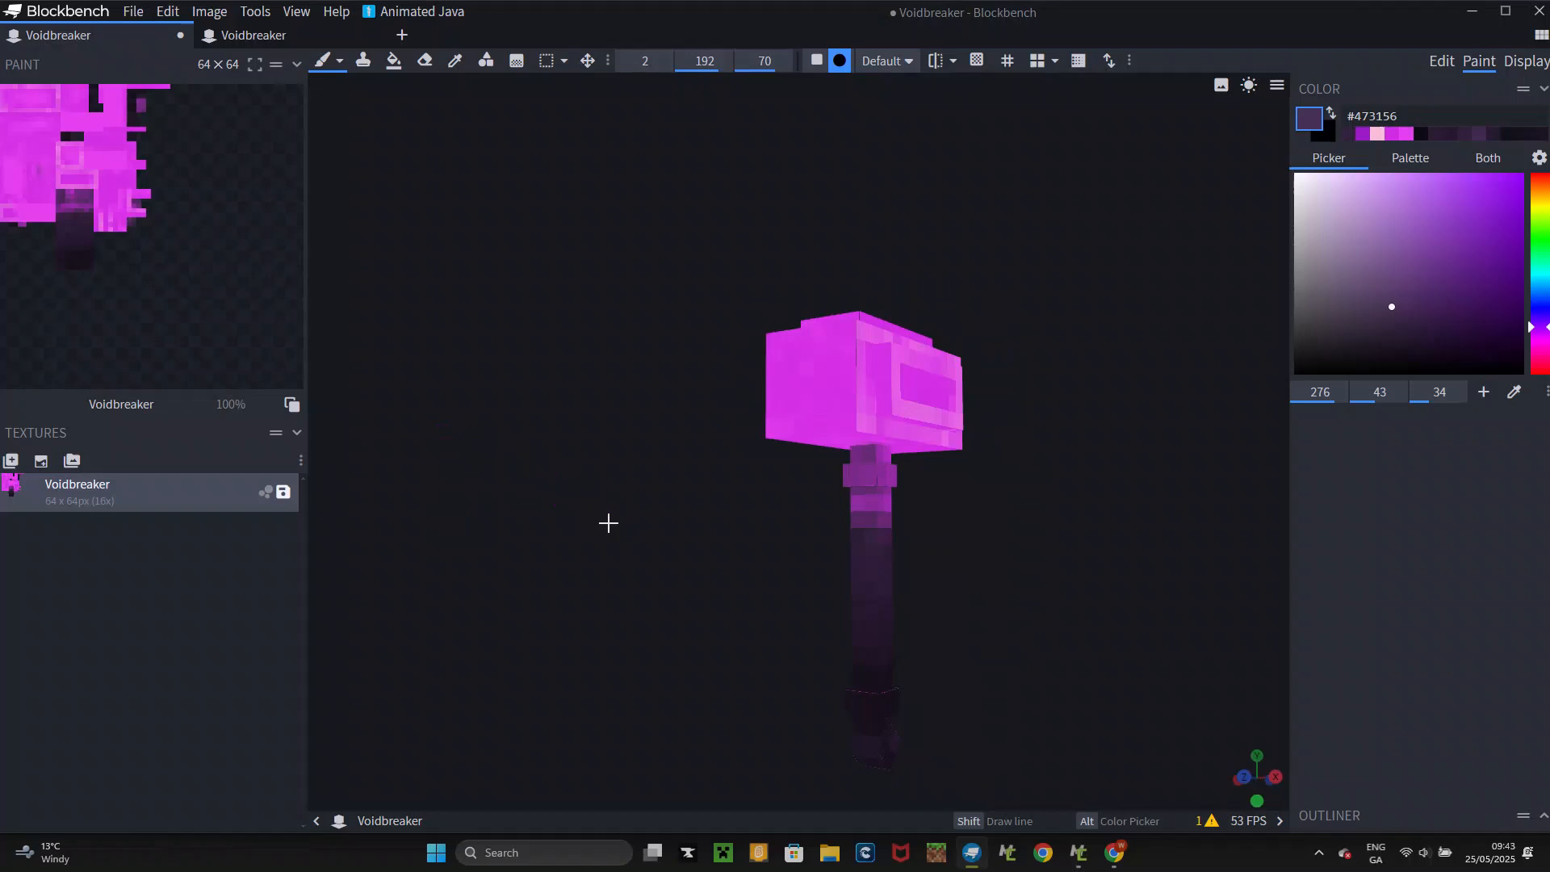
# - Redo further magenta and pink detail strokes around the sides of the hammer head
pyautogui.hotkey('ctrl', 'y')
pyautogui.hotkey('ctrl', 'y')
pyautogui.hotkey('ctrl', 'y')
pyautogui.hotkey('ctrl', 'y')
pyautogui.hotkey('ctrl', 'y')
pyautogui.moveTo(570, 494); pyautogui.dragTo(1034, 563)
pyautogui.hotkey('ctrl', 'y')
pyautogui.hotkey('ctrl', 'y')
pyautogui.hotkey('ctrl', 'y')
pyautogui.hotkey('ctrl', 'y')
pyautogui.hotkey('ctrl', 'y')
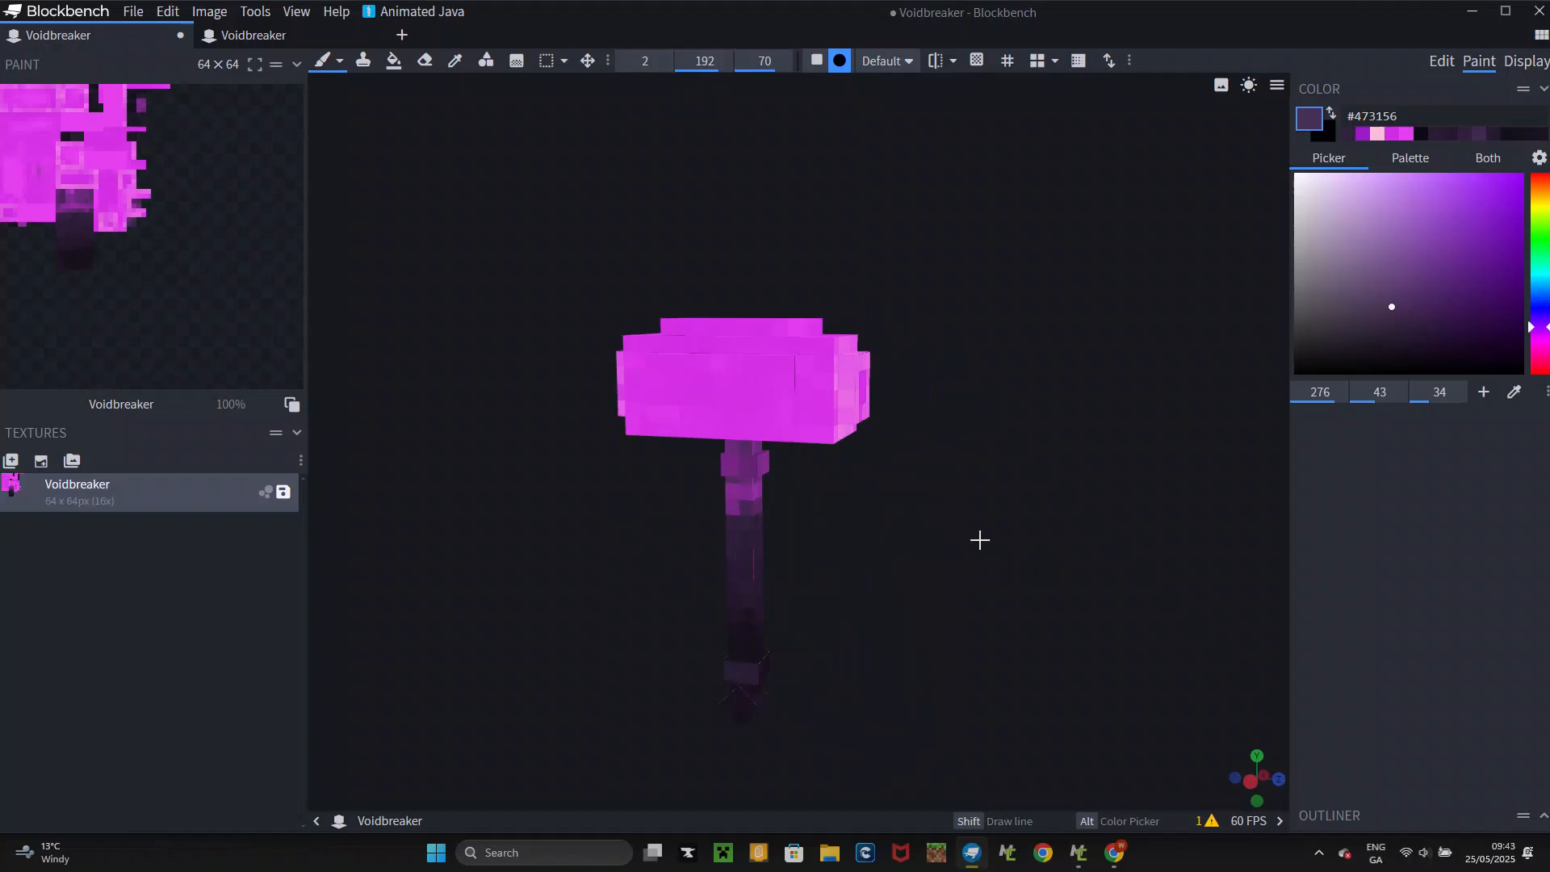
# - Redo the light pink border strokes on the top and long side of the hammer head
pyautogui.moveTo(820, 312); pyautogui.dragTo(875, 356)
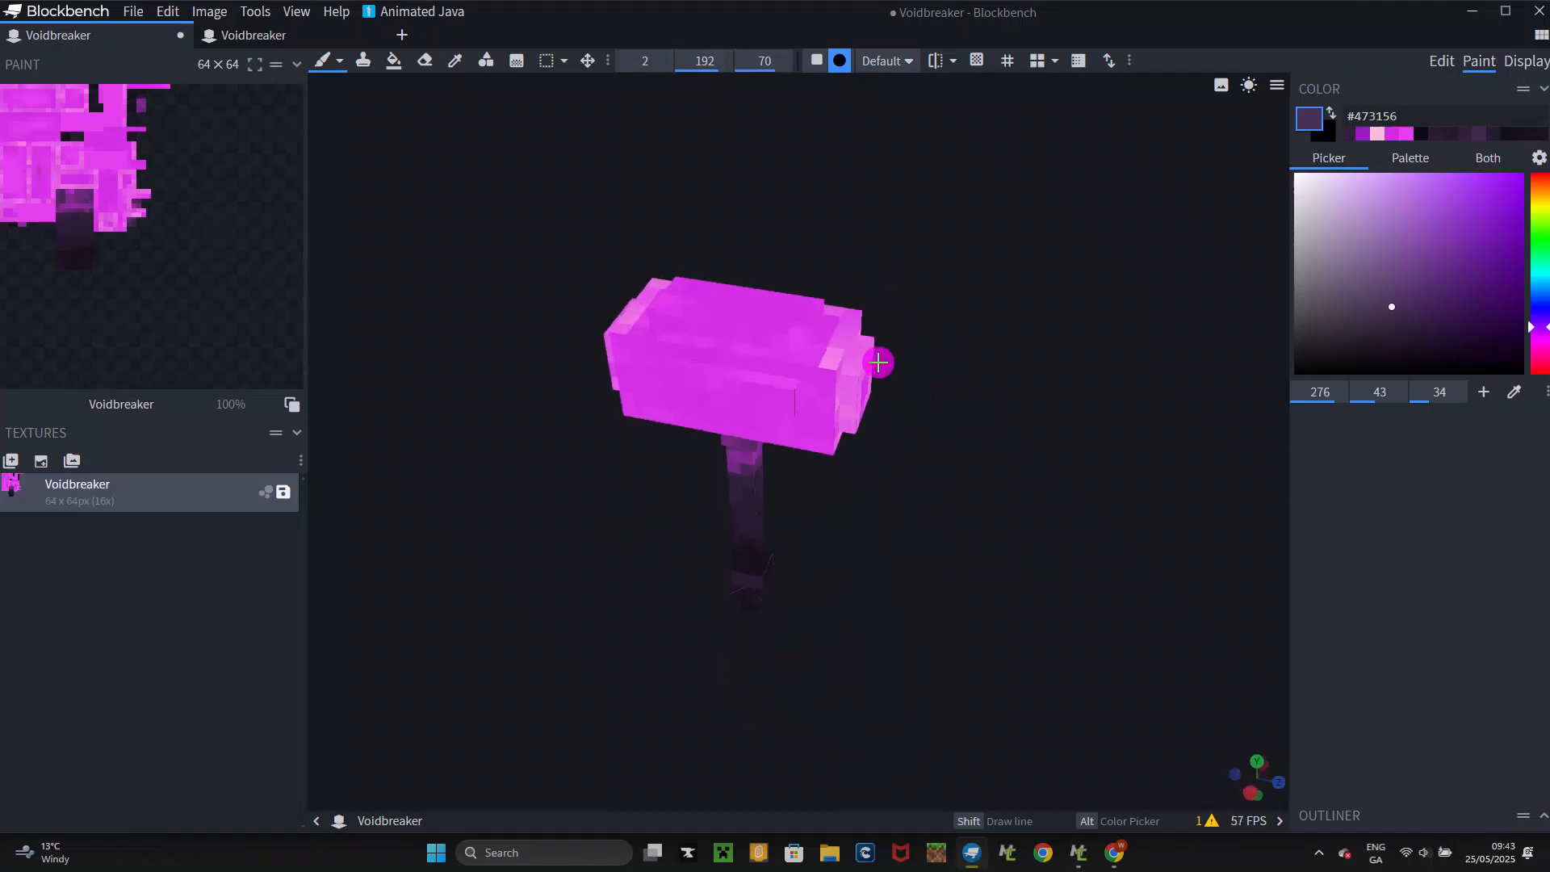
pyautogui.hotkey('ctrl', 'y')
pyautogui.hotkey('ctrl', 'y')
pyautogui.hotkey('ctrl', 'y')
pyautogui.hotkey('ctrl', 'y')
pyautogui.hotkey('ctrl', 'y')
pyautogui.hotkey('ctrl', 'y')
pyautogui.hotkey('ctrl', 'y')
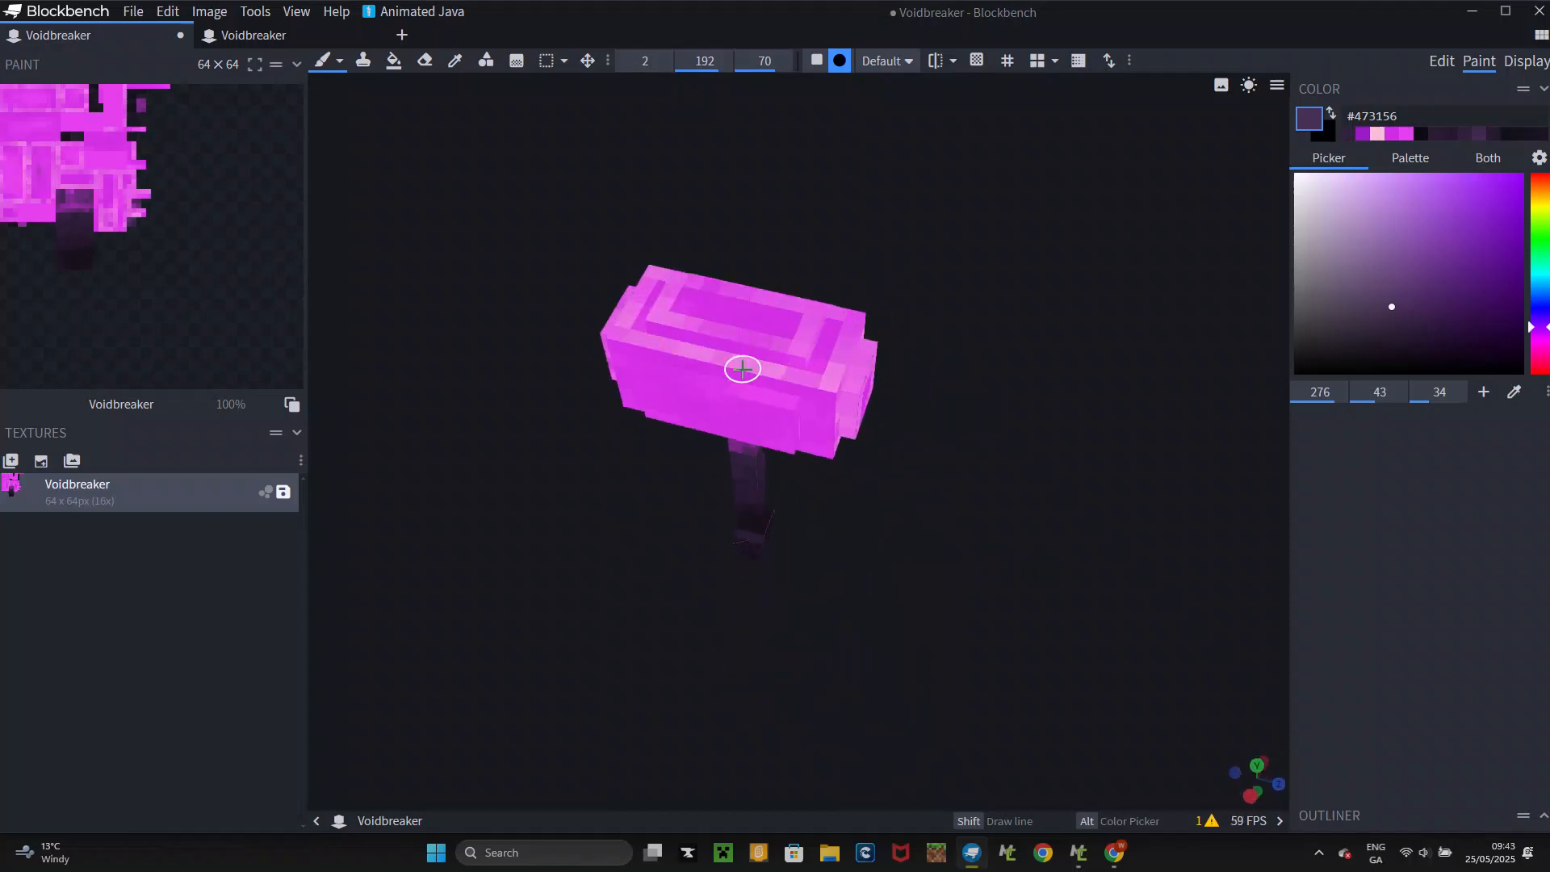
pyautogui.moveTo(985, 489); pyautogui.dragTo(1014, 439)
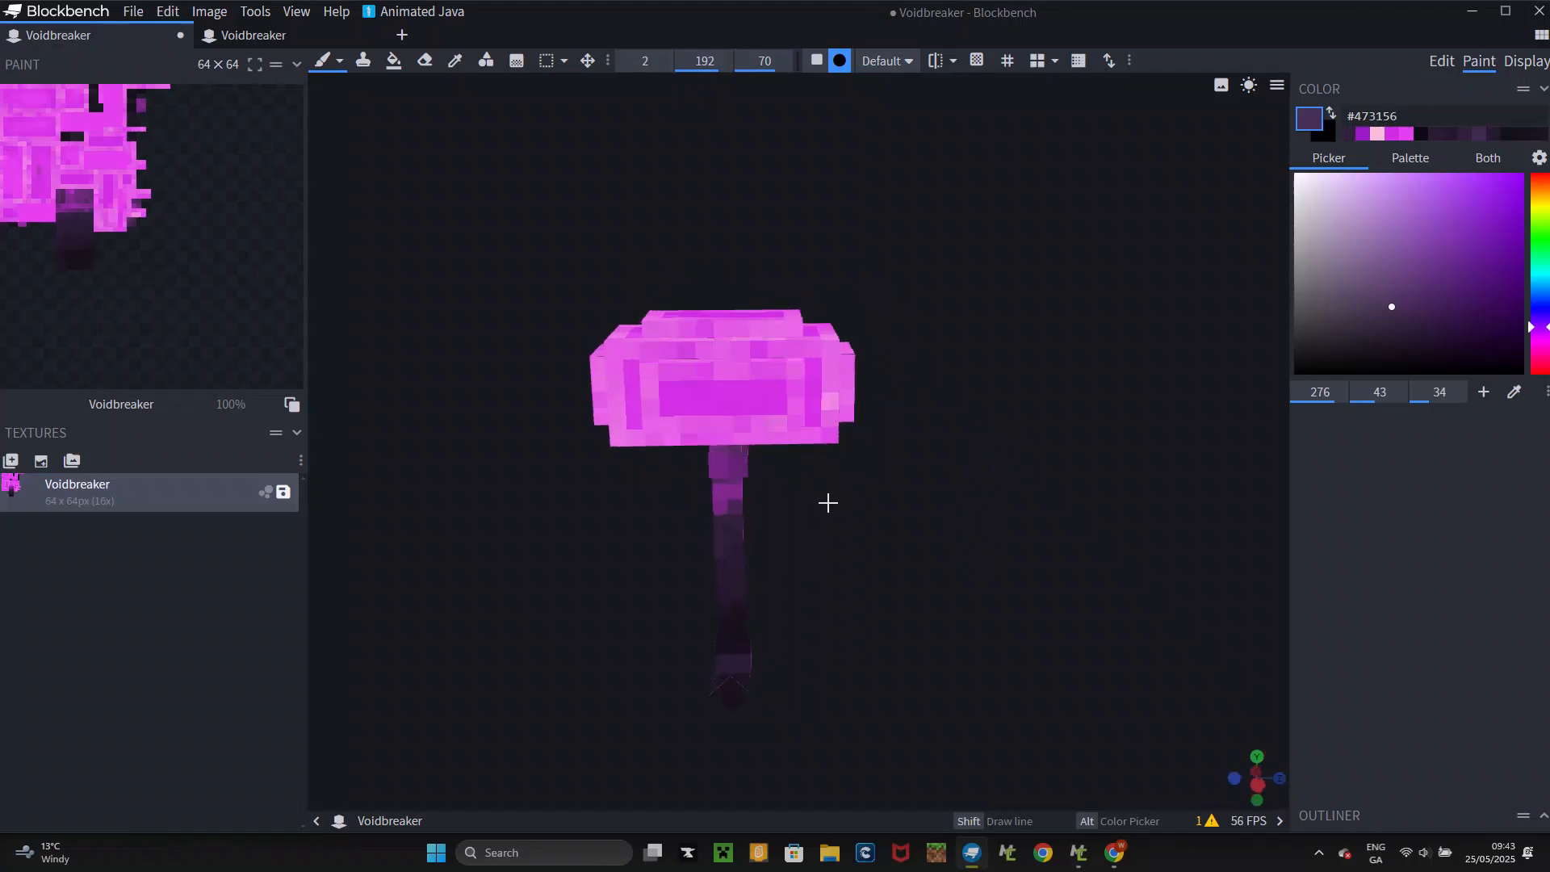
pyautogui.moveTo(884, 497)
pyautogui.mouseDown()
pyautogui.moveTo(1047, 488)
pyautogui.moveTo(848, 529)
pyautogui.moveTo(886, 411)
pyautogui.mouseUp()
# - Open the display settings and move the hammer to a Z translation of 3.5 in the third-person right hand
pyautogui.press('1')
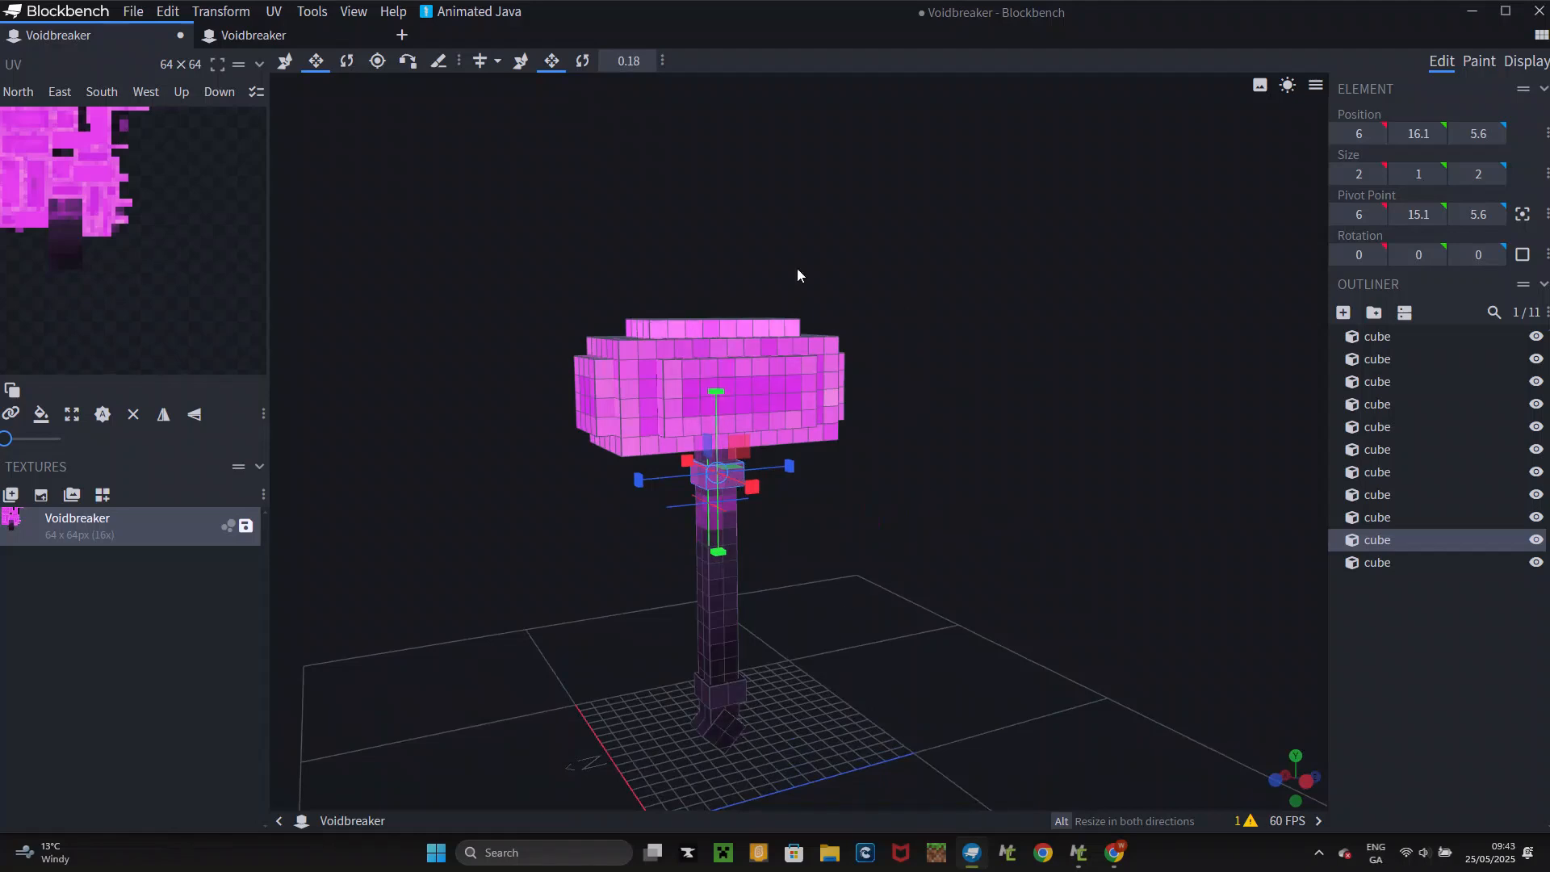
pyautogui.click(1515, 62)
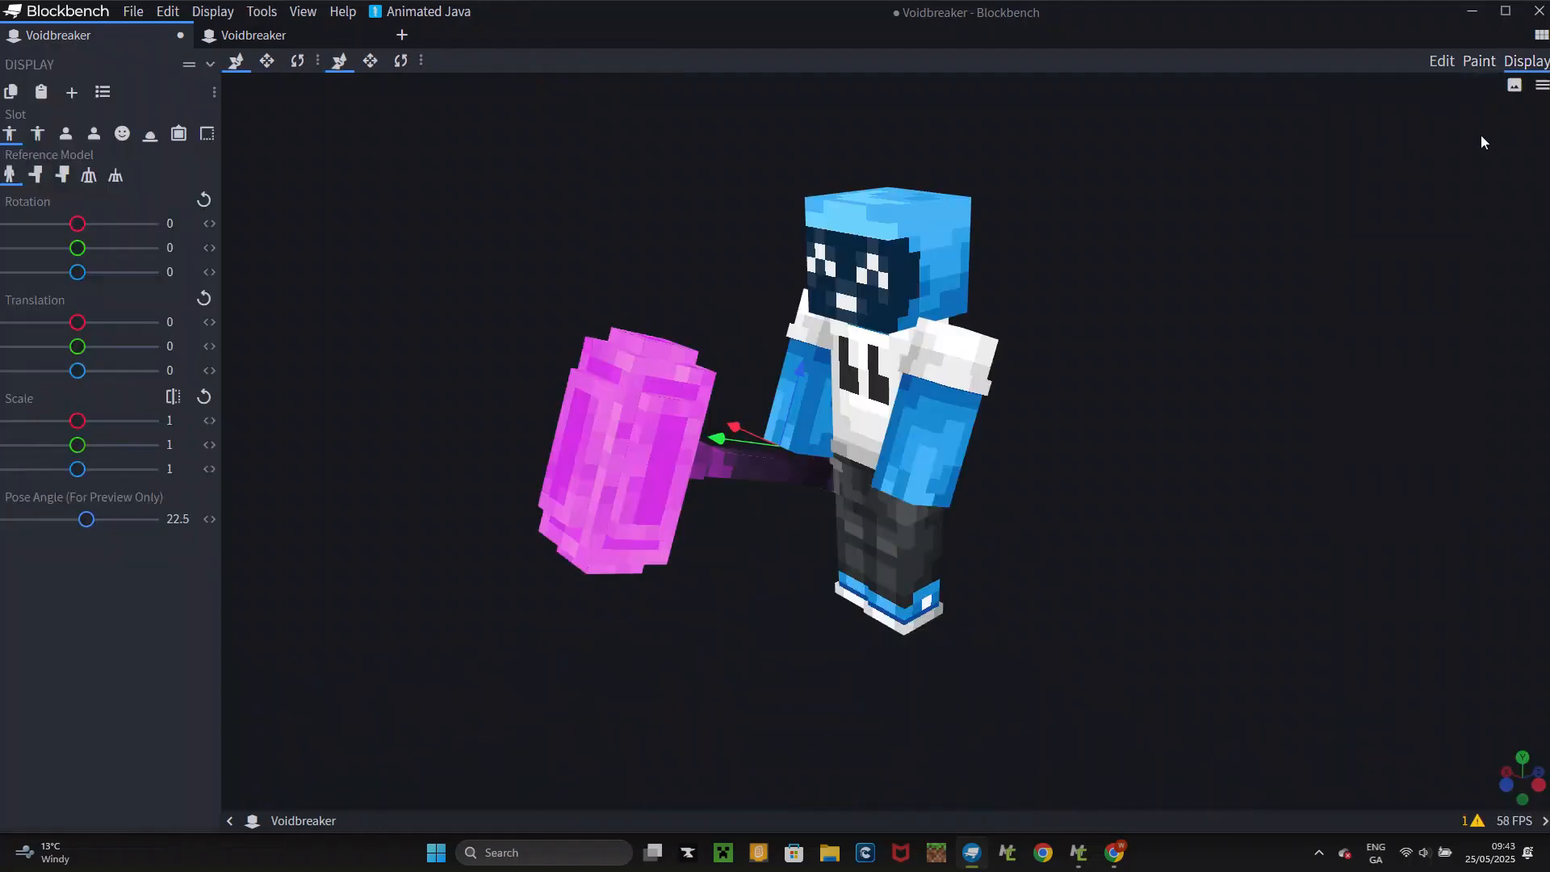
pyautogui.moveTo(1103, 355); pyautogui.dragTo(1437, 346)
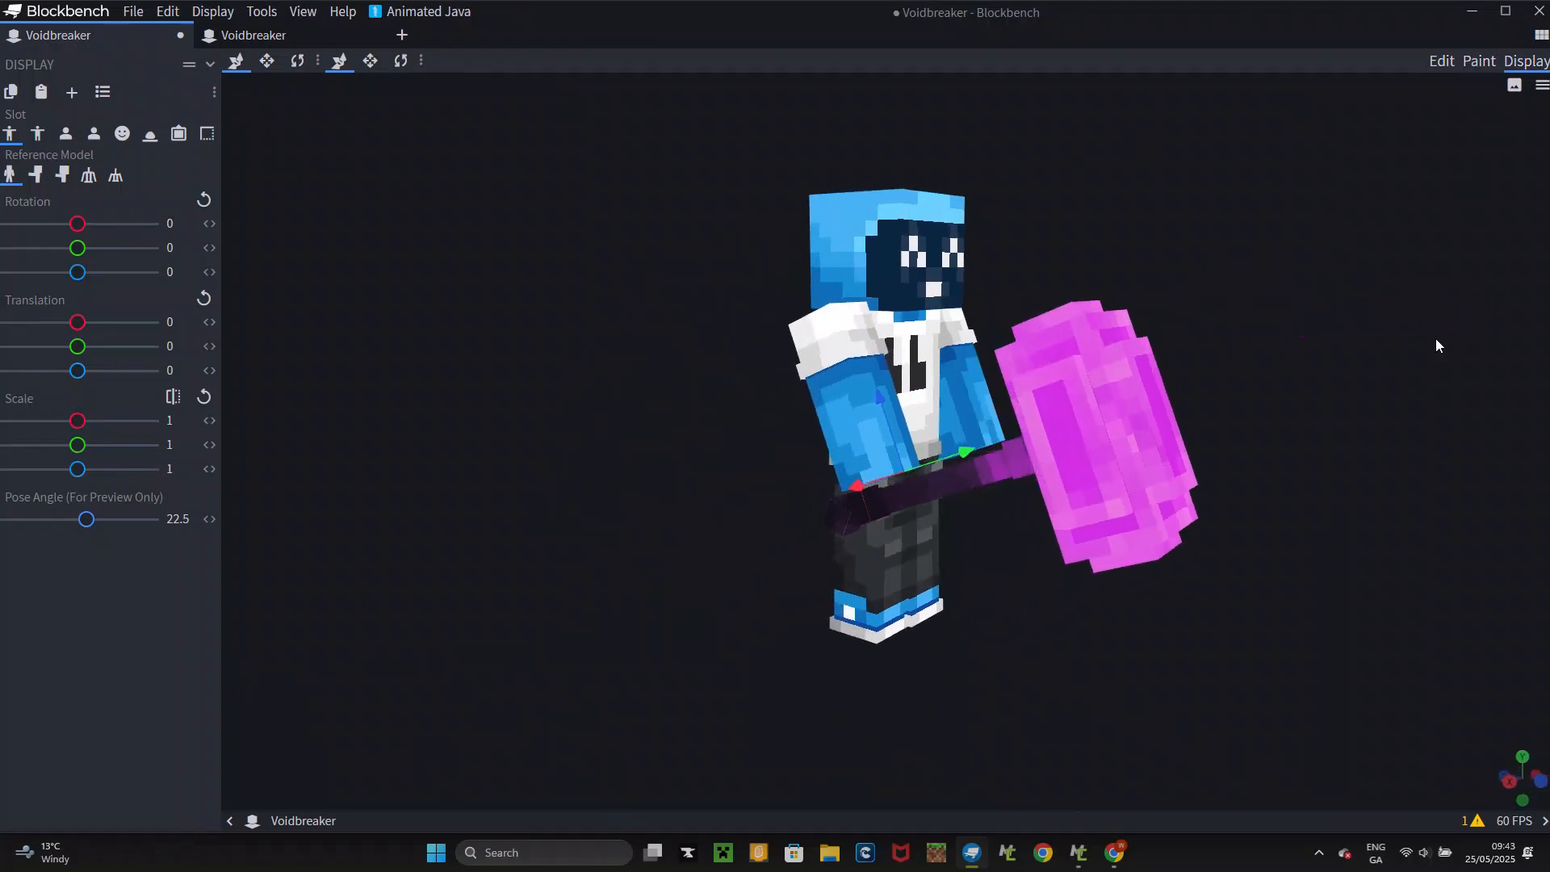
pyautogui.moveTo(683, 223); pyautogui.dragTo(891, 337)
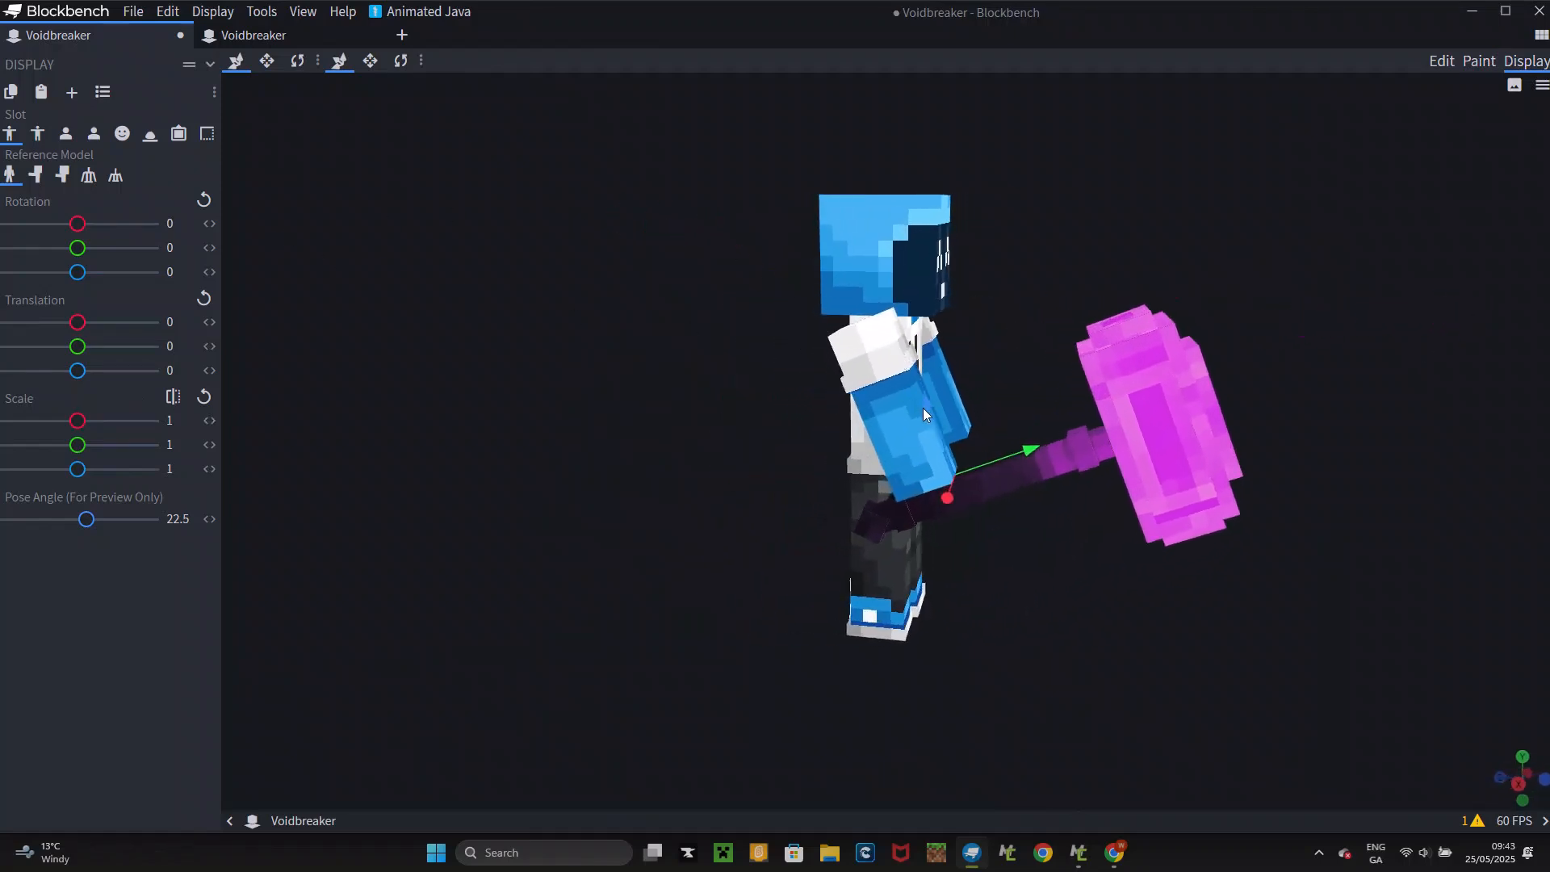
pyautogui.moveTo(923, 409); pyautogui.dragTo(887, 368)
pyautogui.click(185, 368)
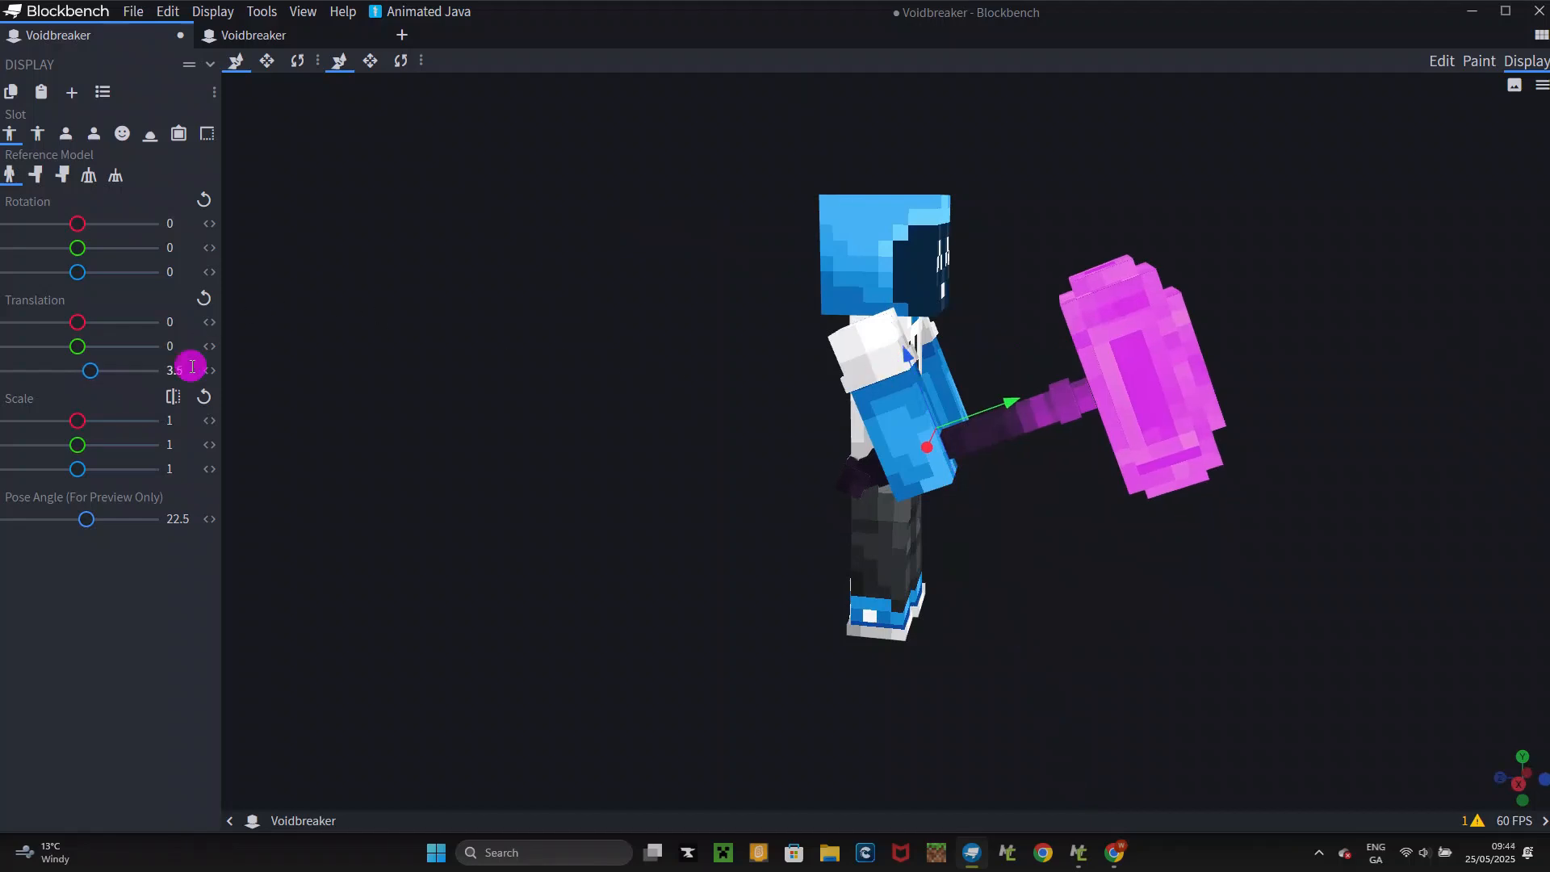
# - Set the Z translation to 3.5 for the third-person left hand
pyautogui.click(37, 133)
pyautogui.moveTo(183, 369); pyautogui.dragTo(0, 356)
pyautogui.write('3.5')
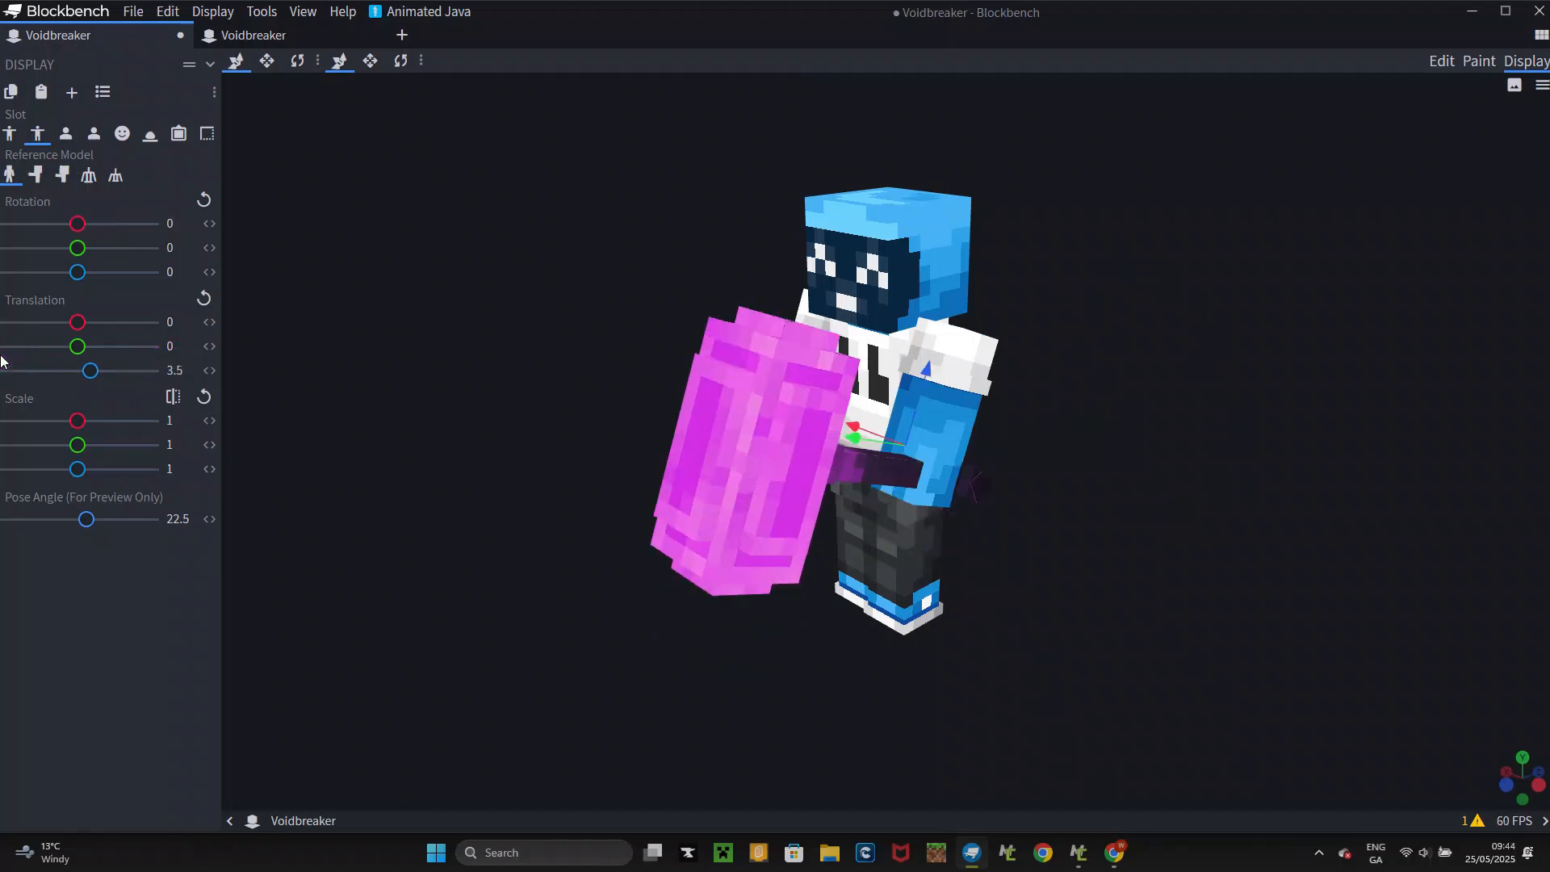
# - Give both first-person hands an X rotation of -15 and a Y translation of -4.5
pyautogui.click(65, 135)
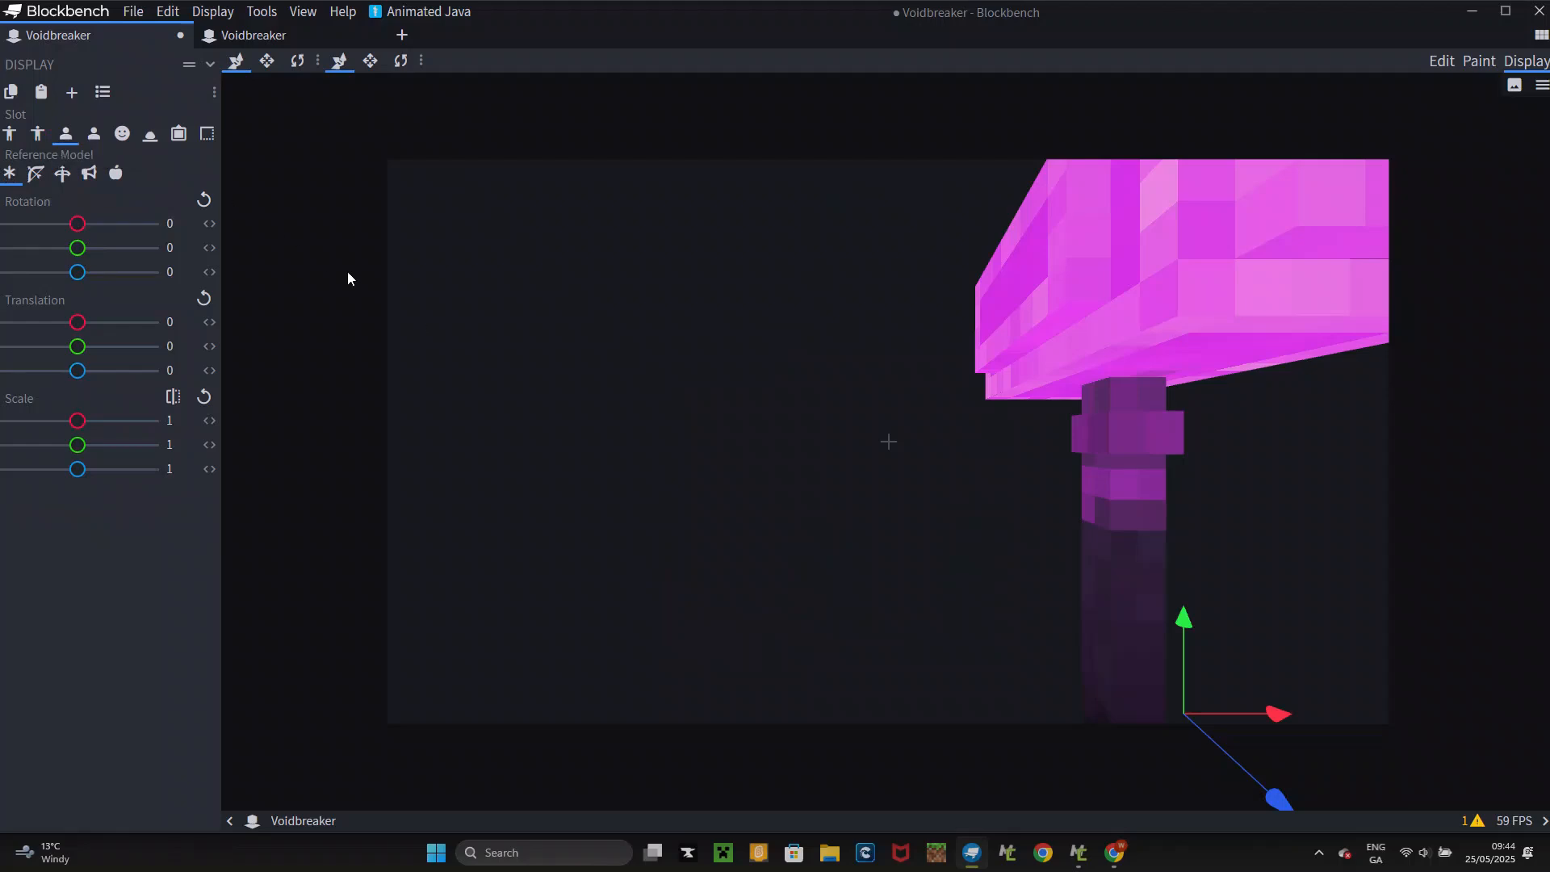
pyautogui.moveTo(1177, 634); pyautogui.dragTo(1217, 736)
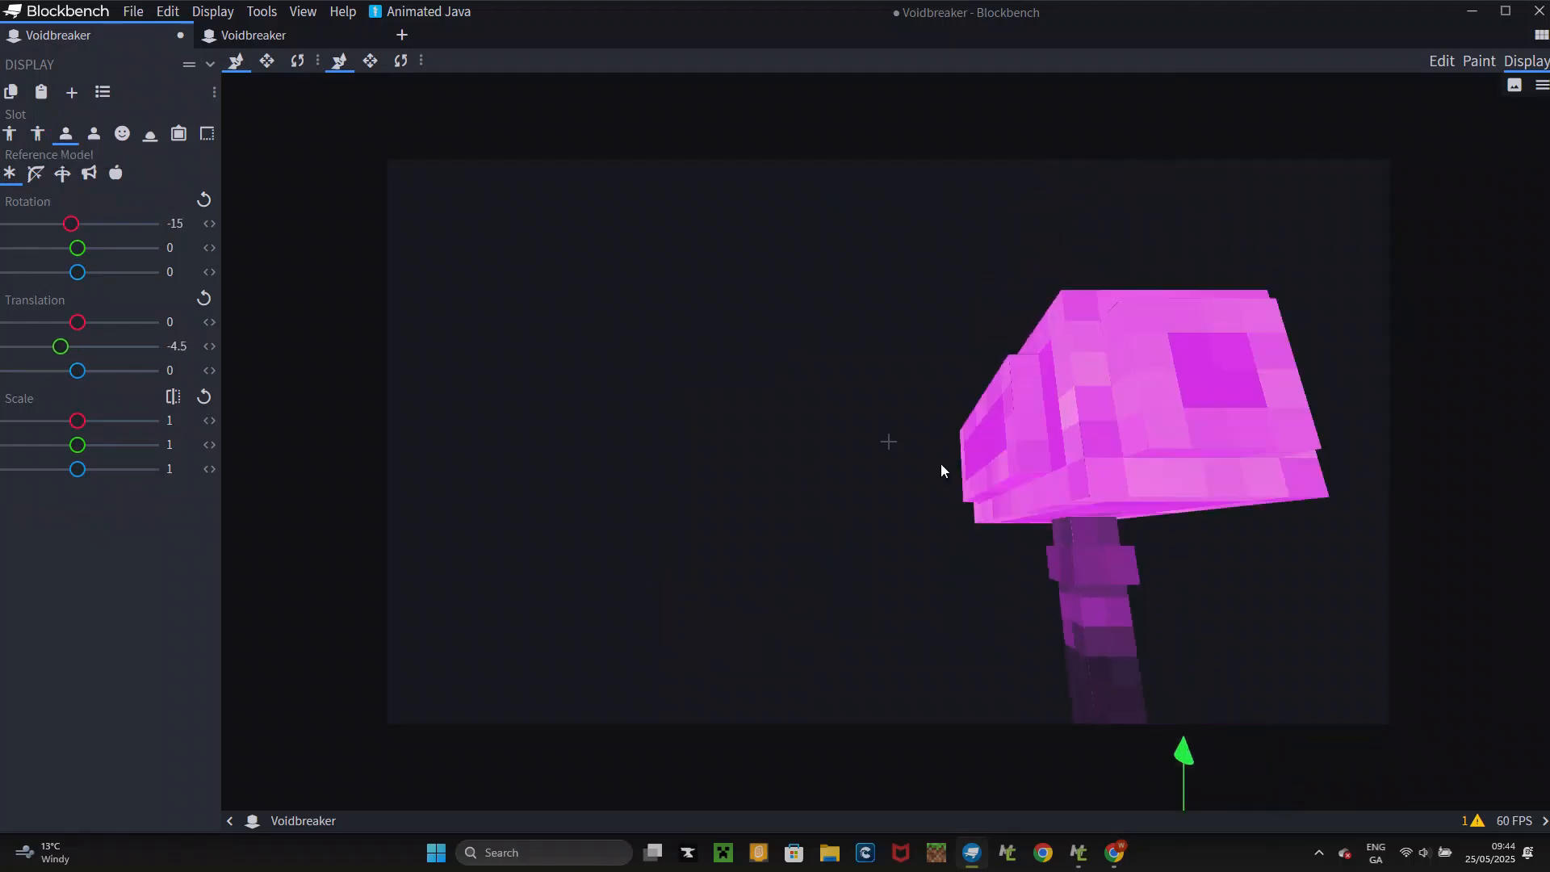
pyautogui.moveTo(185, 226); pyautogui.dragTo(135, 232)
pyautogui.click(96, 142)
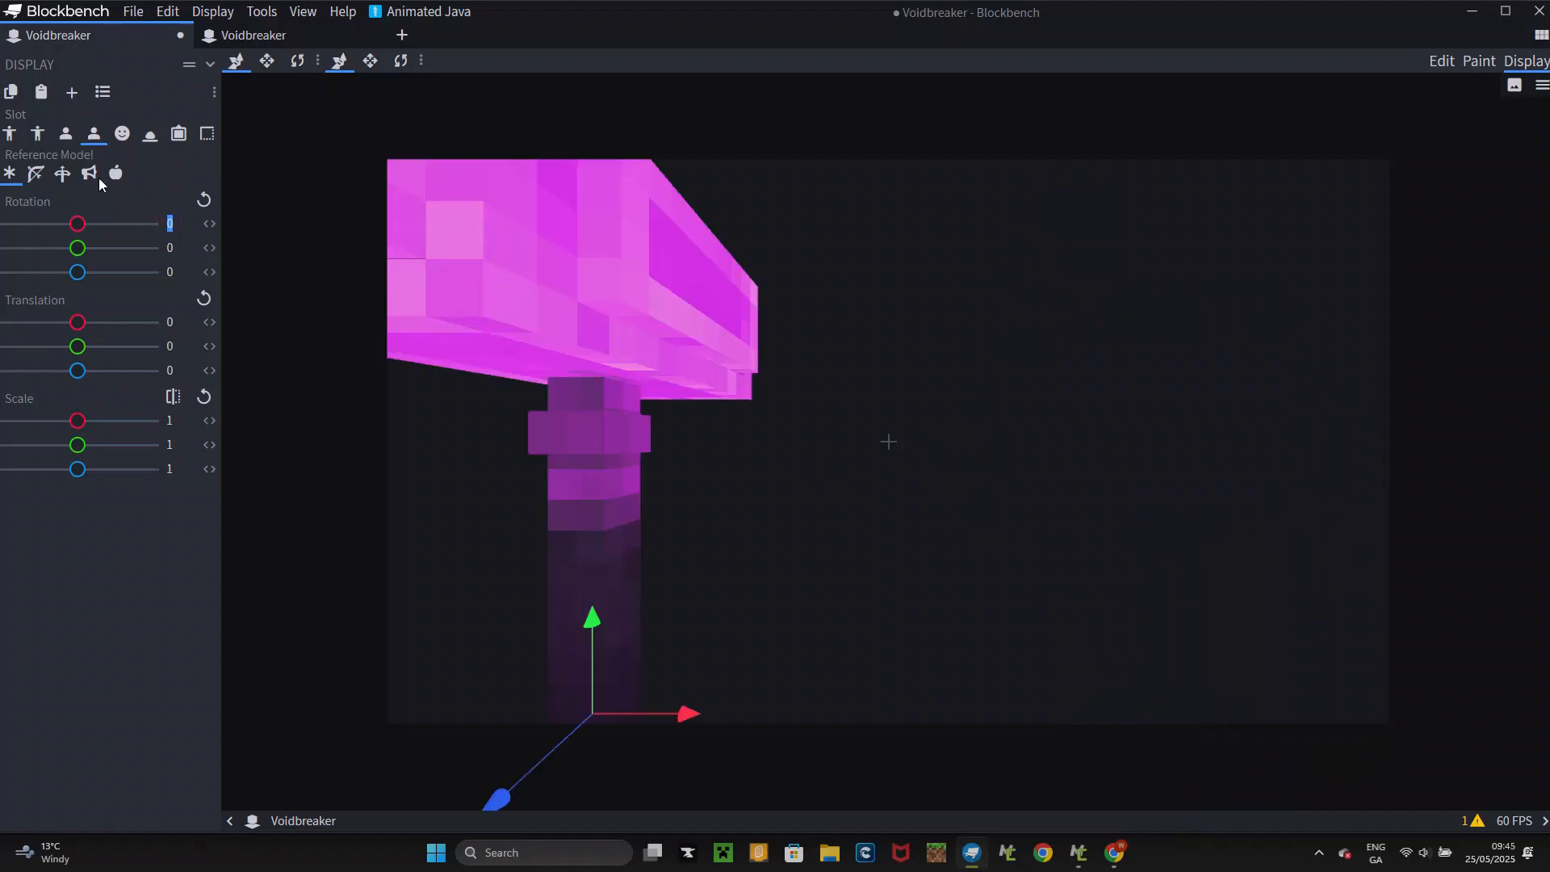
pyautogui.click(66, 133)
pyautogui.click(171, 345)
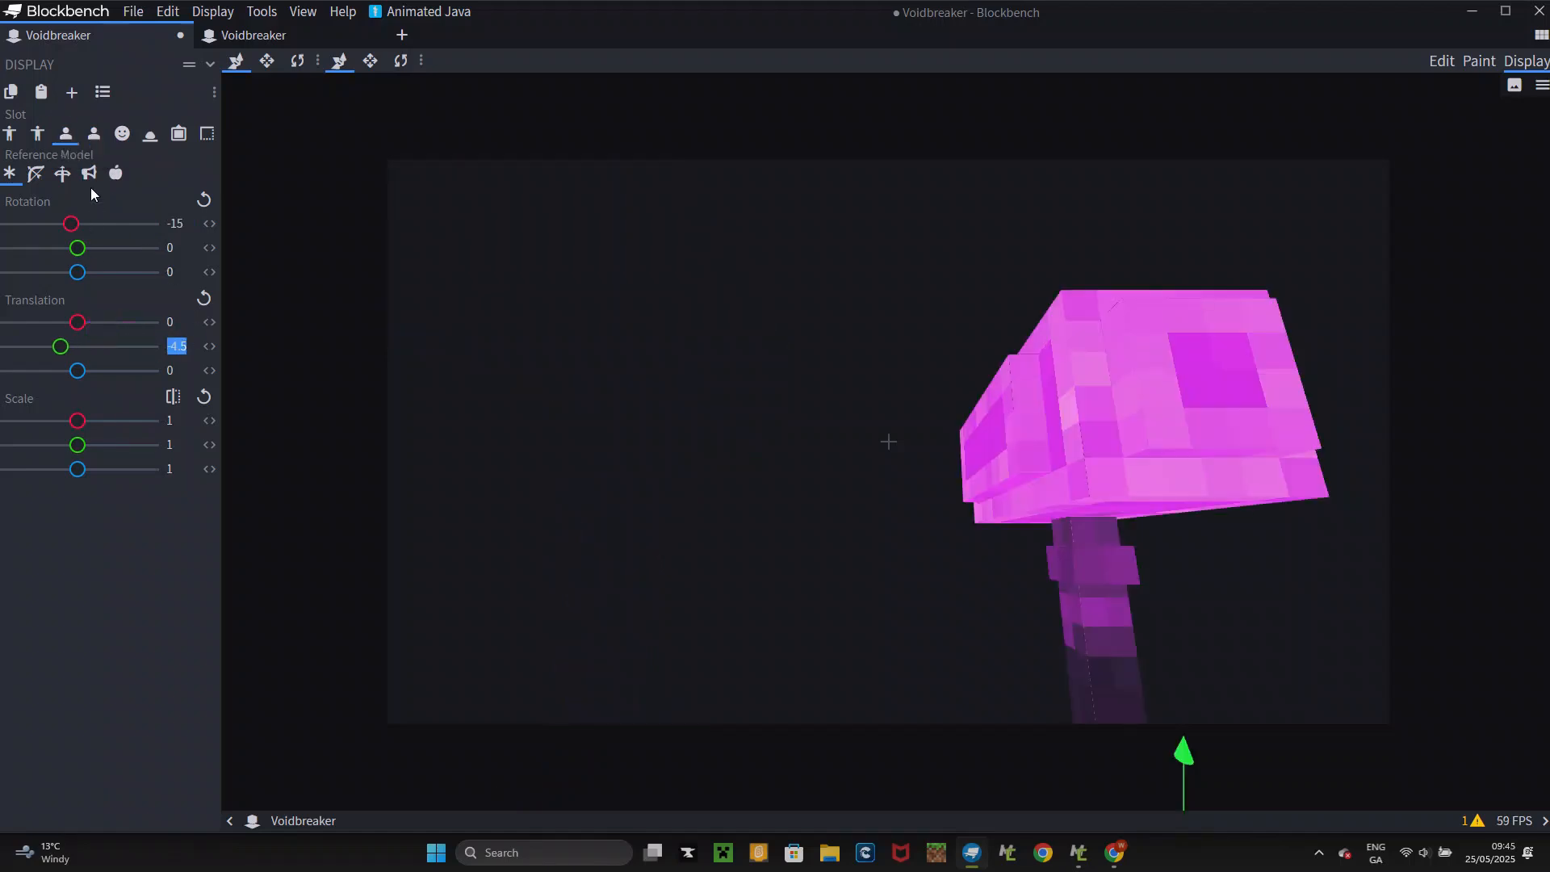
pyautogui.click(94, 133)
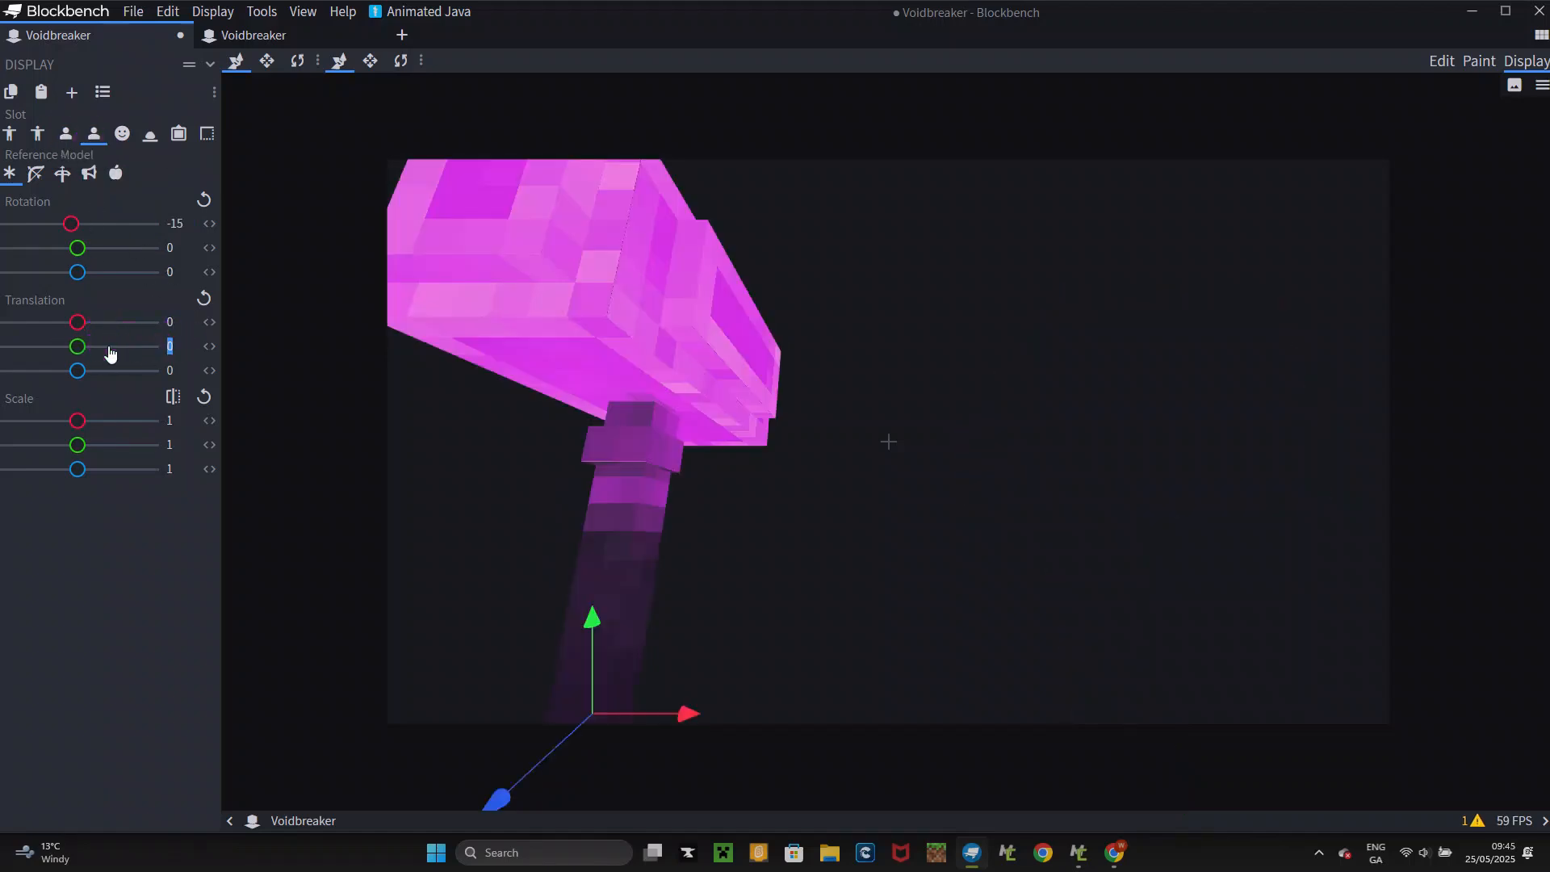
# - Raise the hammer to Y translation 5.5 in the ground slot and tilt it to about -38, 22, -15 degrees
pyautogui.click(122, 133)
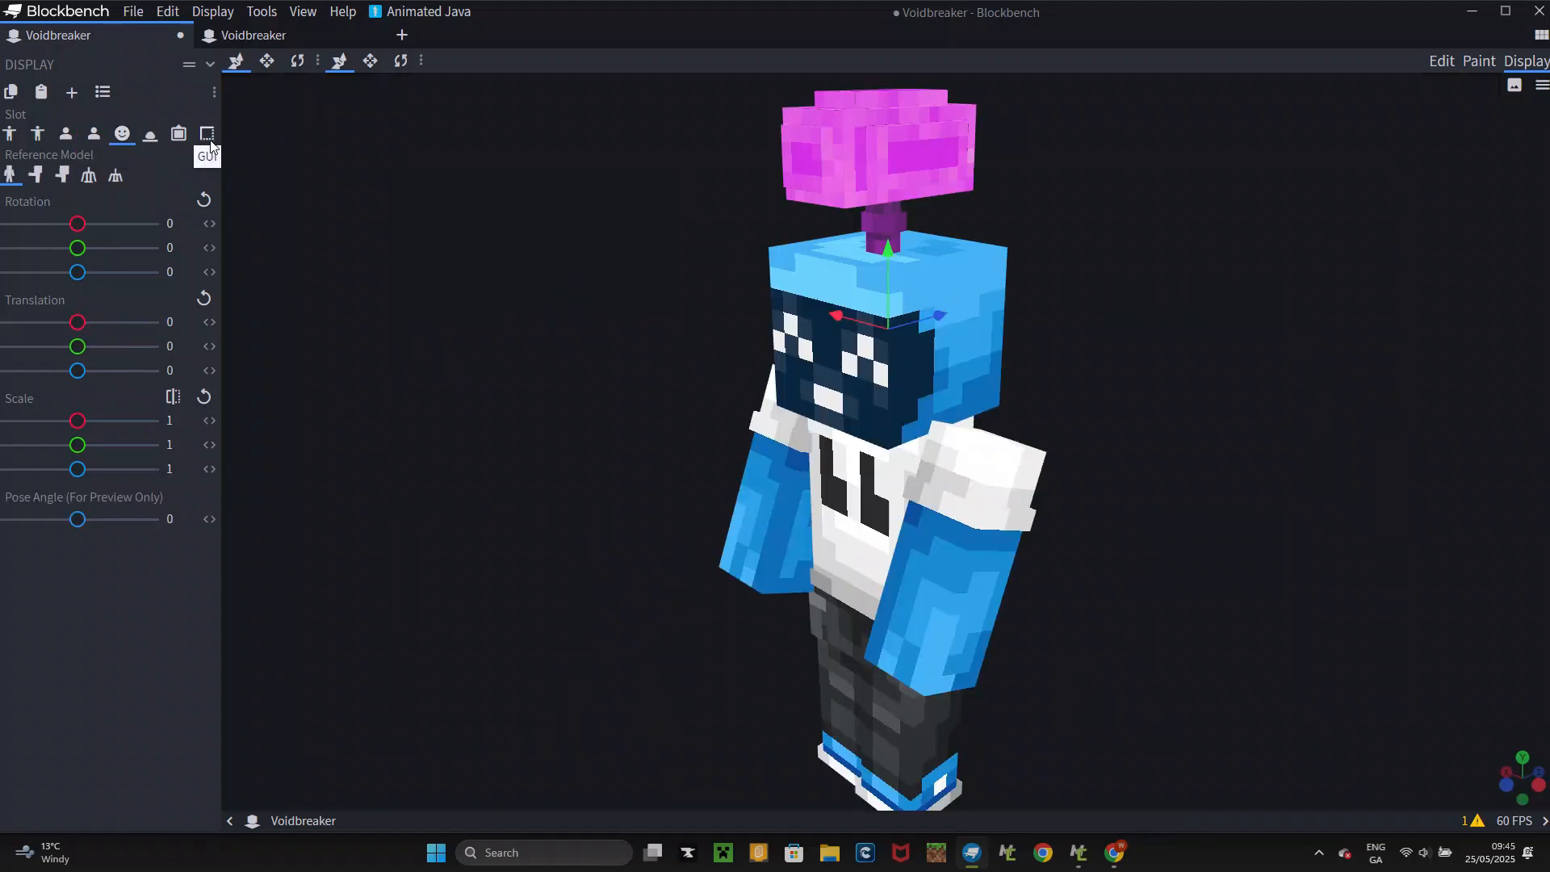
pyautogui.click(150, 134)
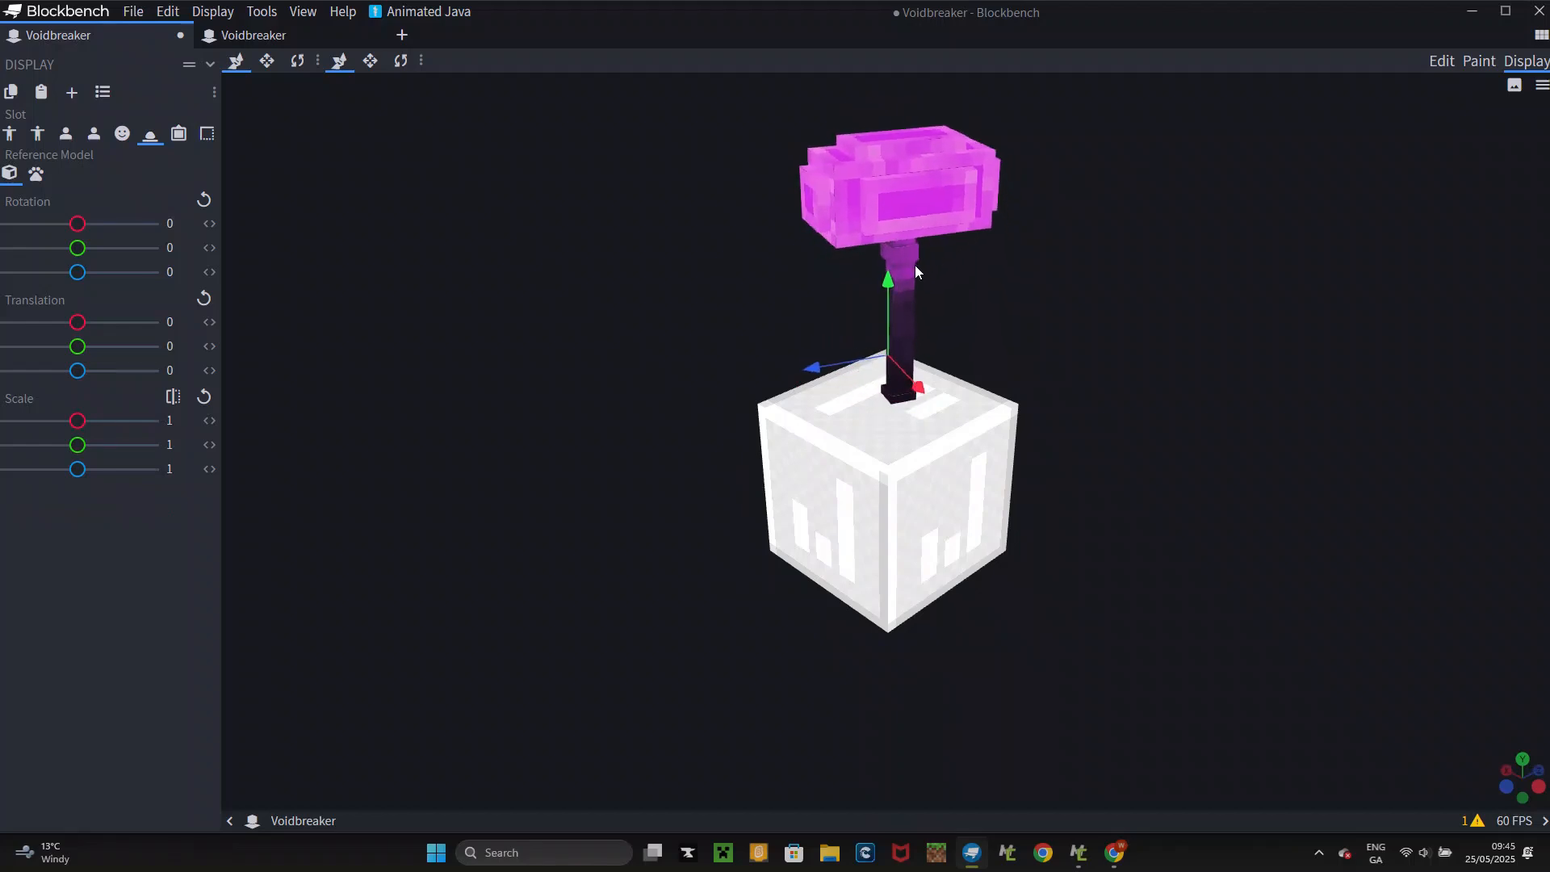
pyautogui.moveTo(890, 268); pyautogui.dragTo(894, 181)
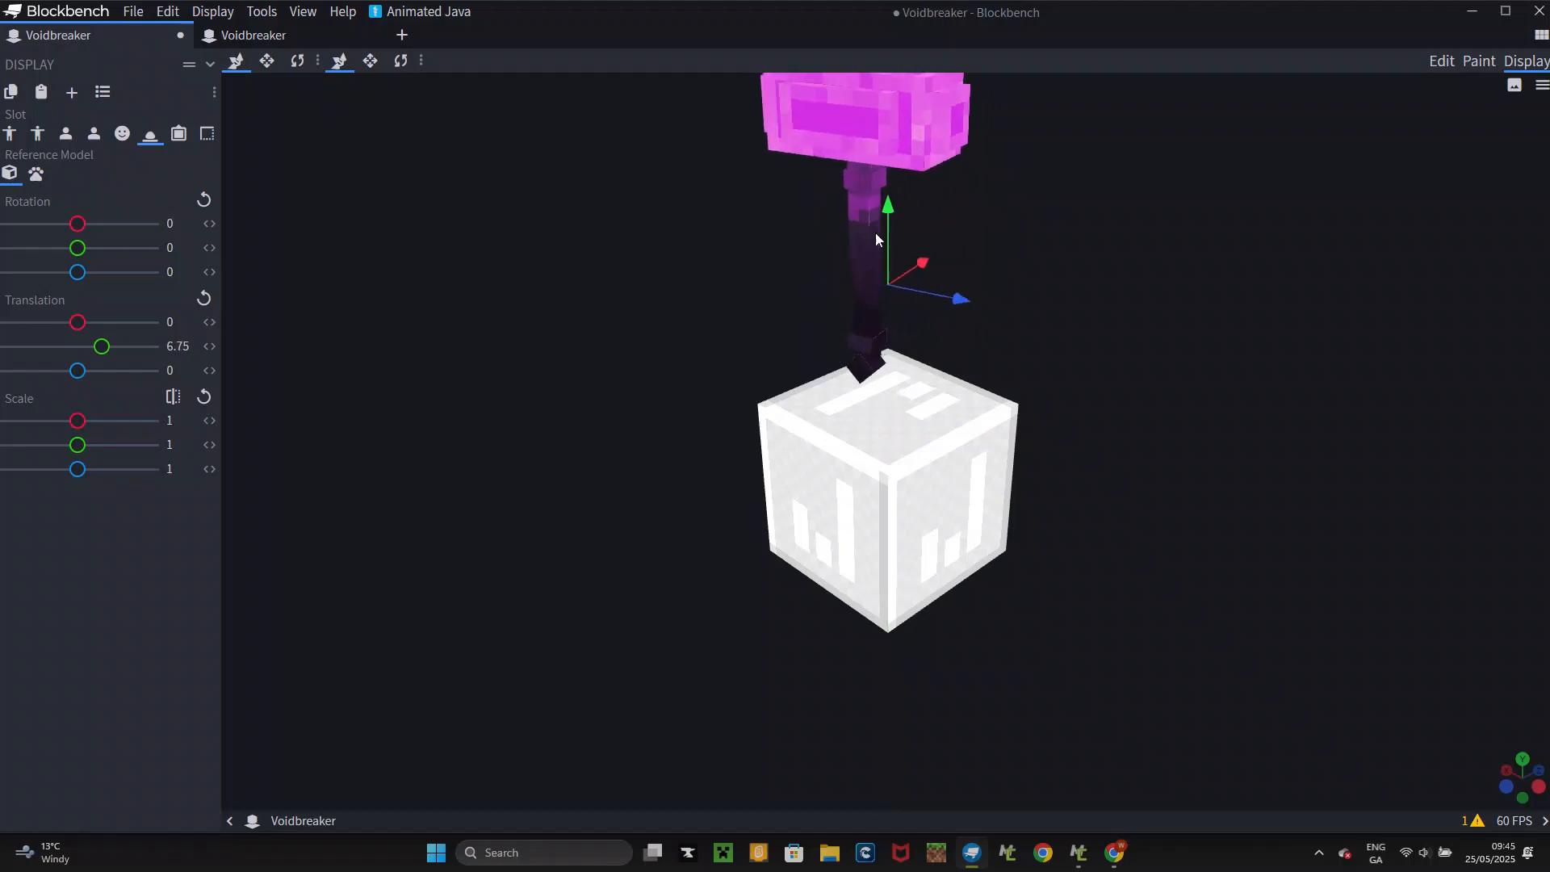
pyautogui.moveTo(890, 226); pyautogui.dragTo(1178, 206)
pyautogui.press('r')
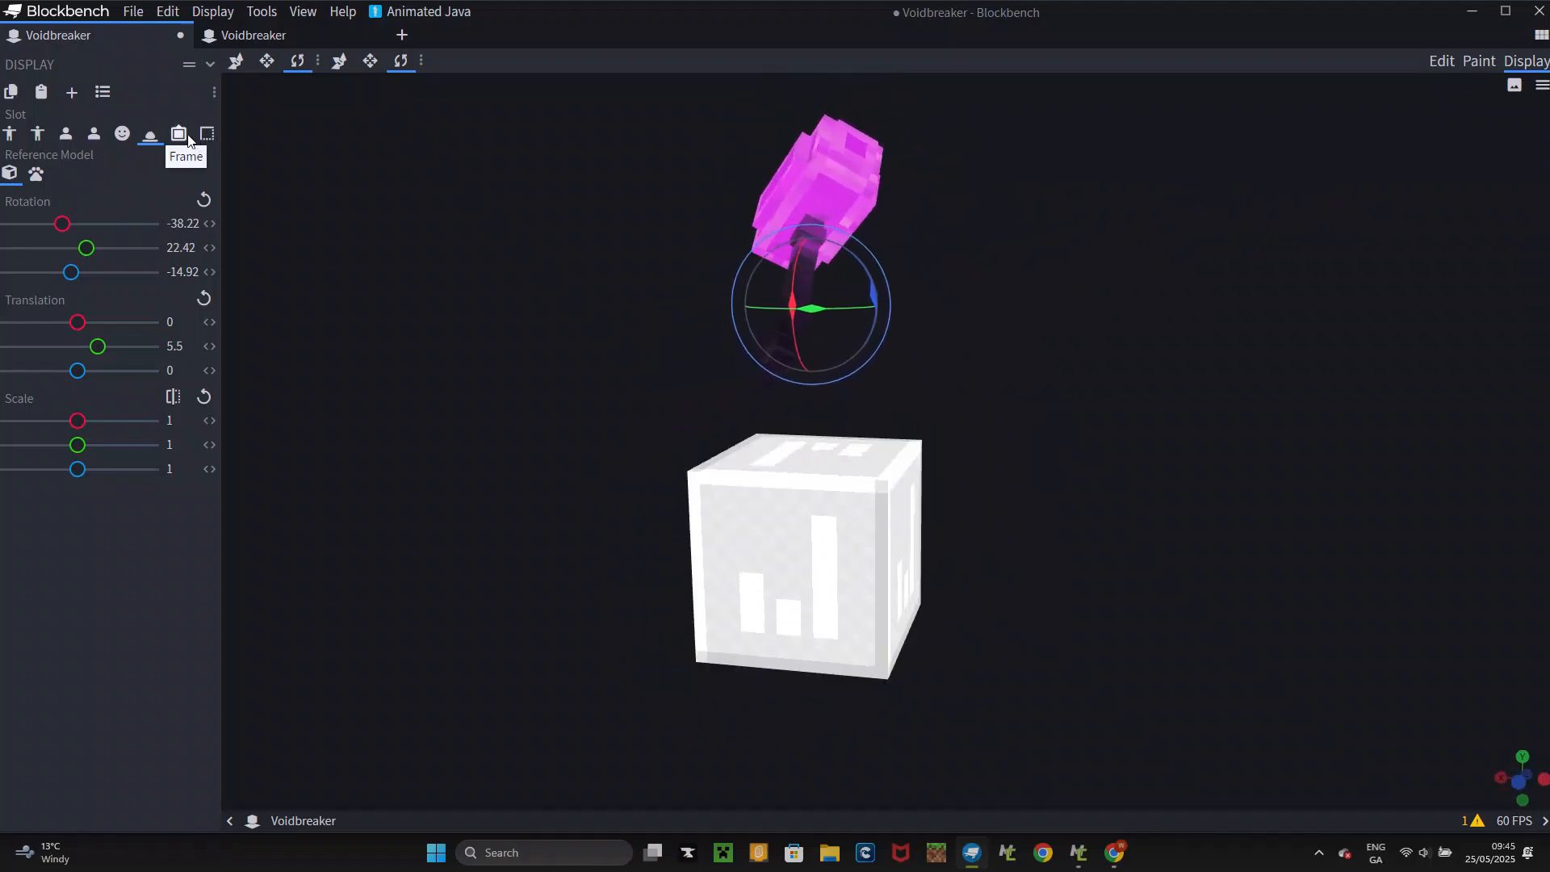
# - Scale the hammer to 0.7 on all three axes in the item frame slot
pyautogui.click(178, 133)
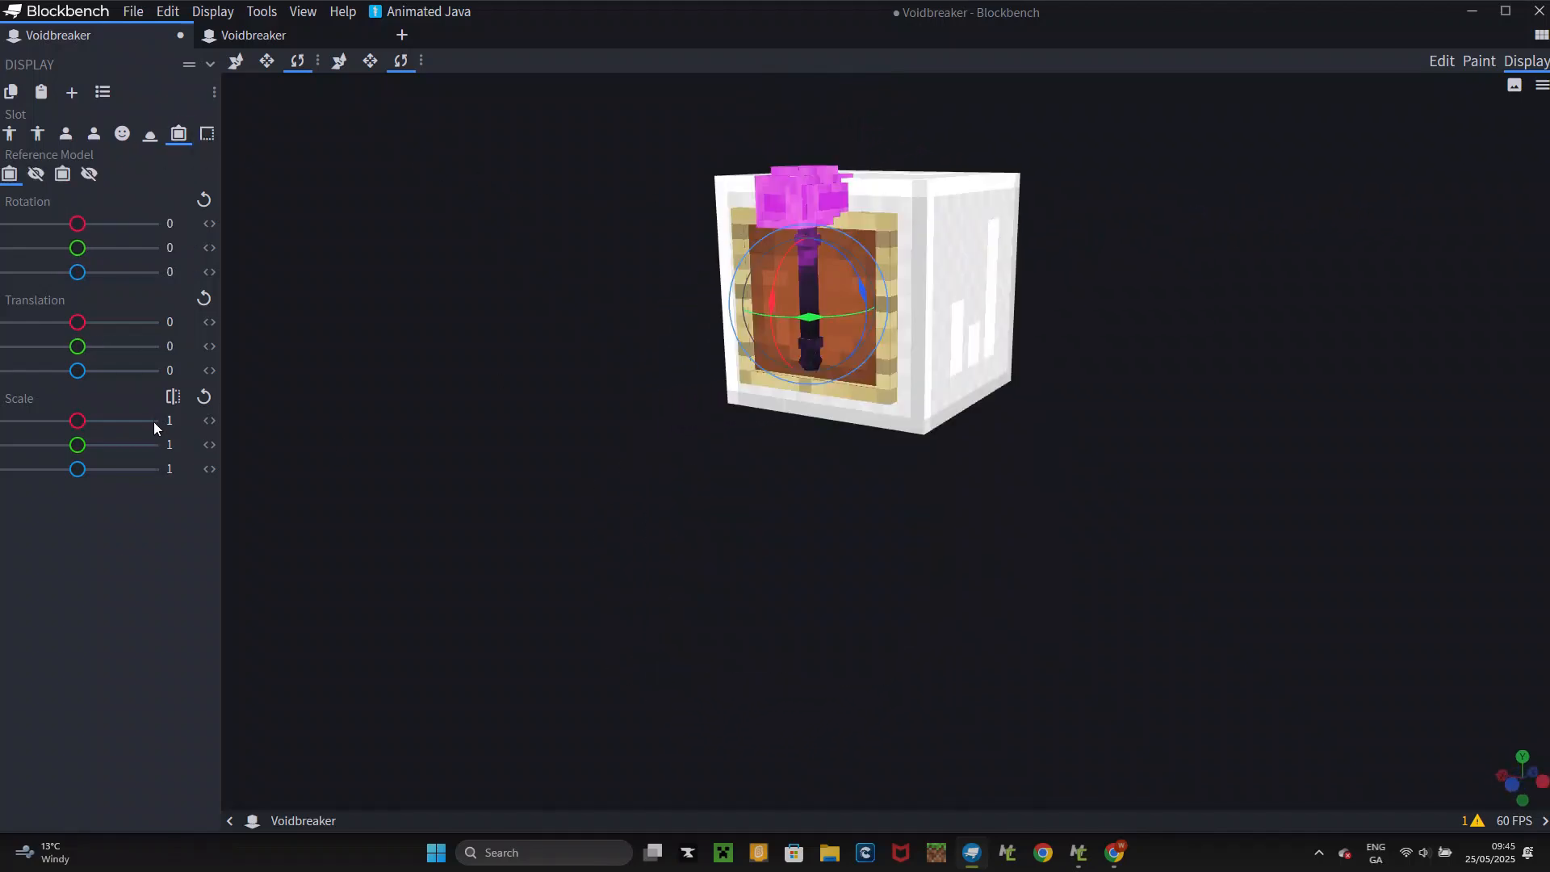
pyautogui.moveTo(168, 421); pyautogui.dragTo(2, 420)
pyautogui.click(2, 421)
pyautogui.write('.')
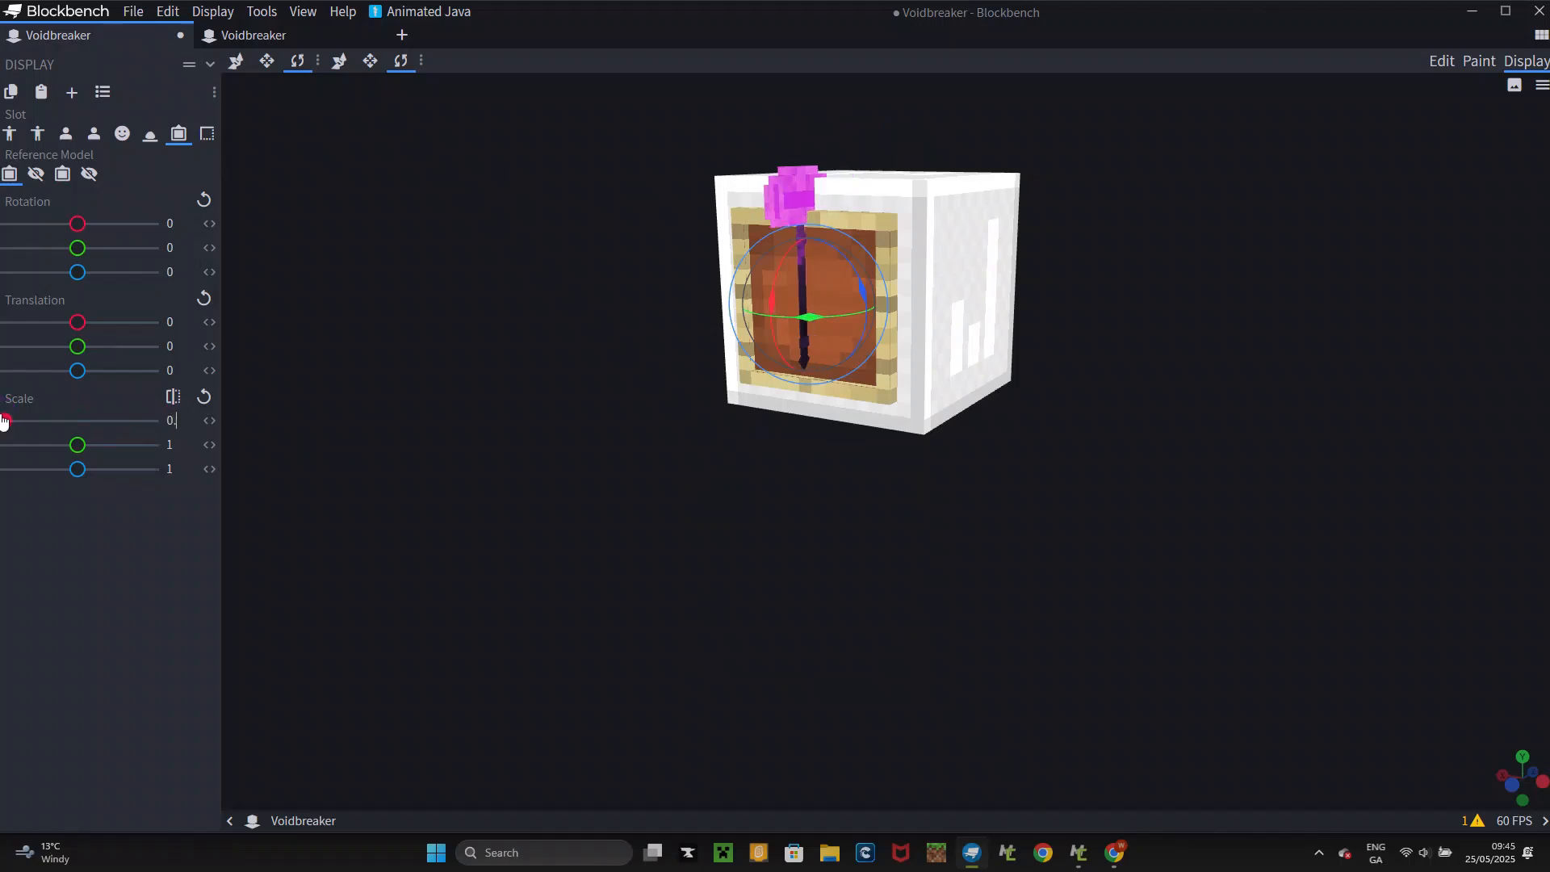
pyautogui.write('7')
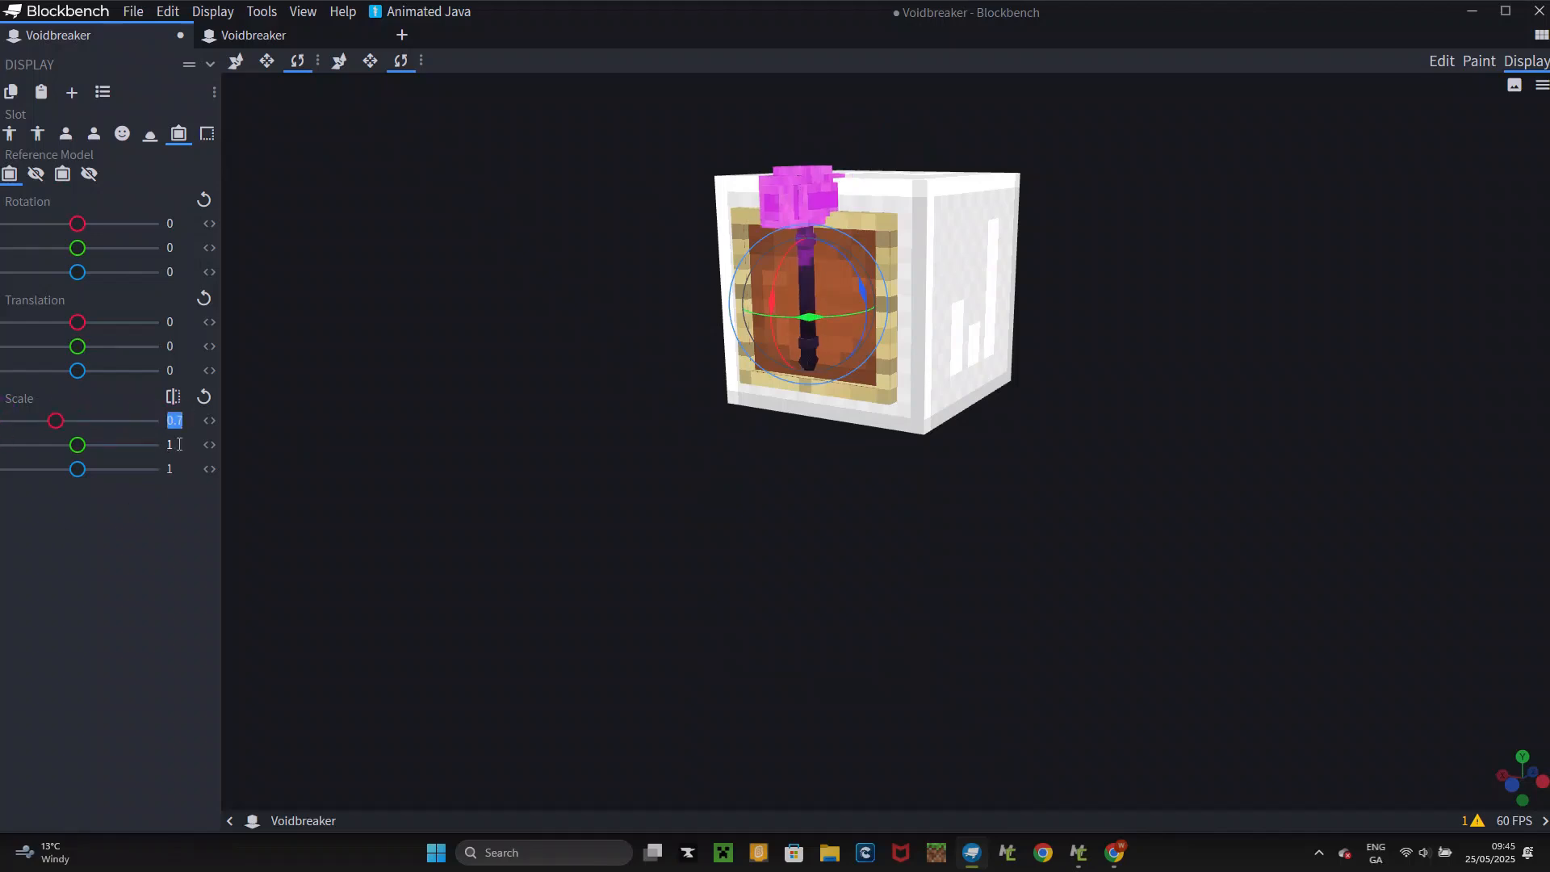
pyautogui.doubleClick(179, 444)
pyautogui.write('0.7')
pyautogui.doubleClick(173, 467)
pyautogui.write('0.7')
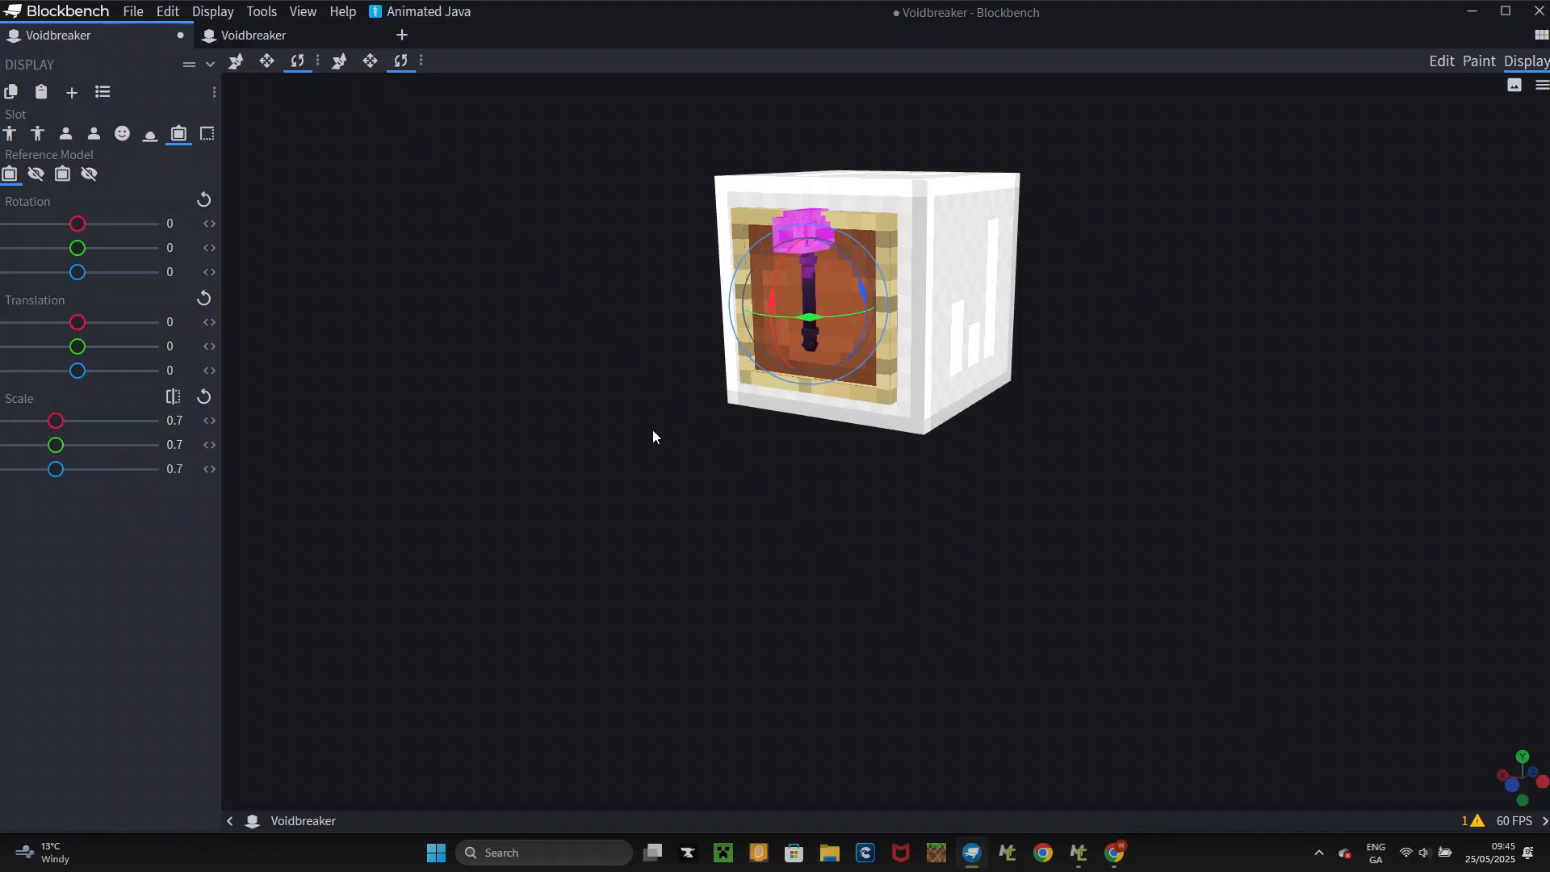
# - Rotate the hammer in the item frame to 180, -80, 180 so its long side faces outward
pyautogui.write('v')
pyautogui.press('BackSpace')
pyautogui.click(236, 61)
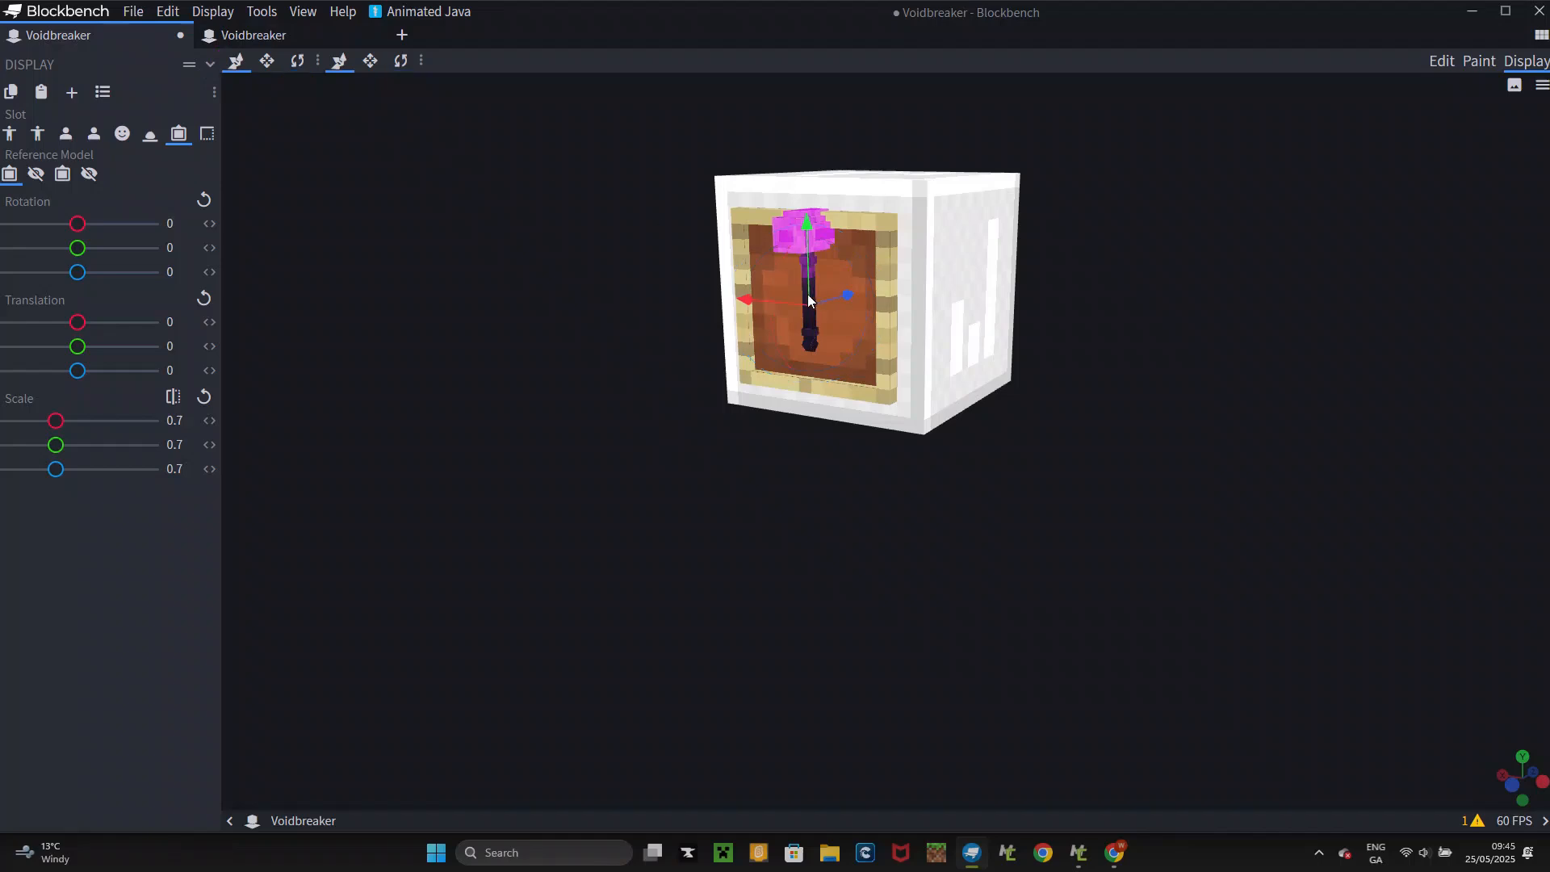
pyautogui.press('r')
pyautogui.moveTo(816, 318); pyautogui.dragTo(739, 311)
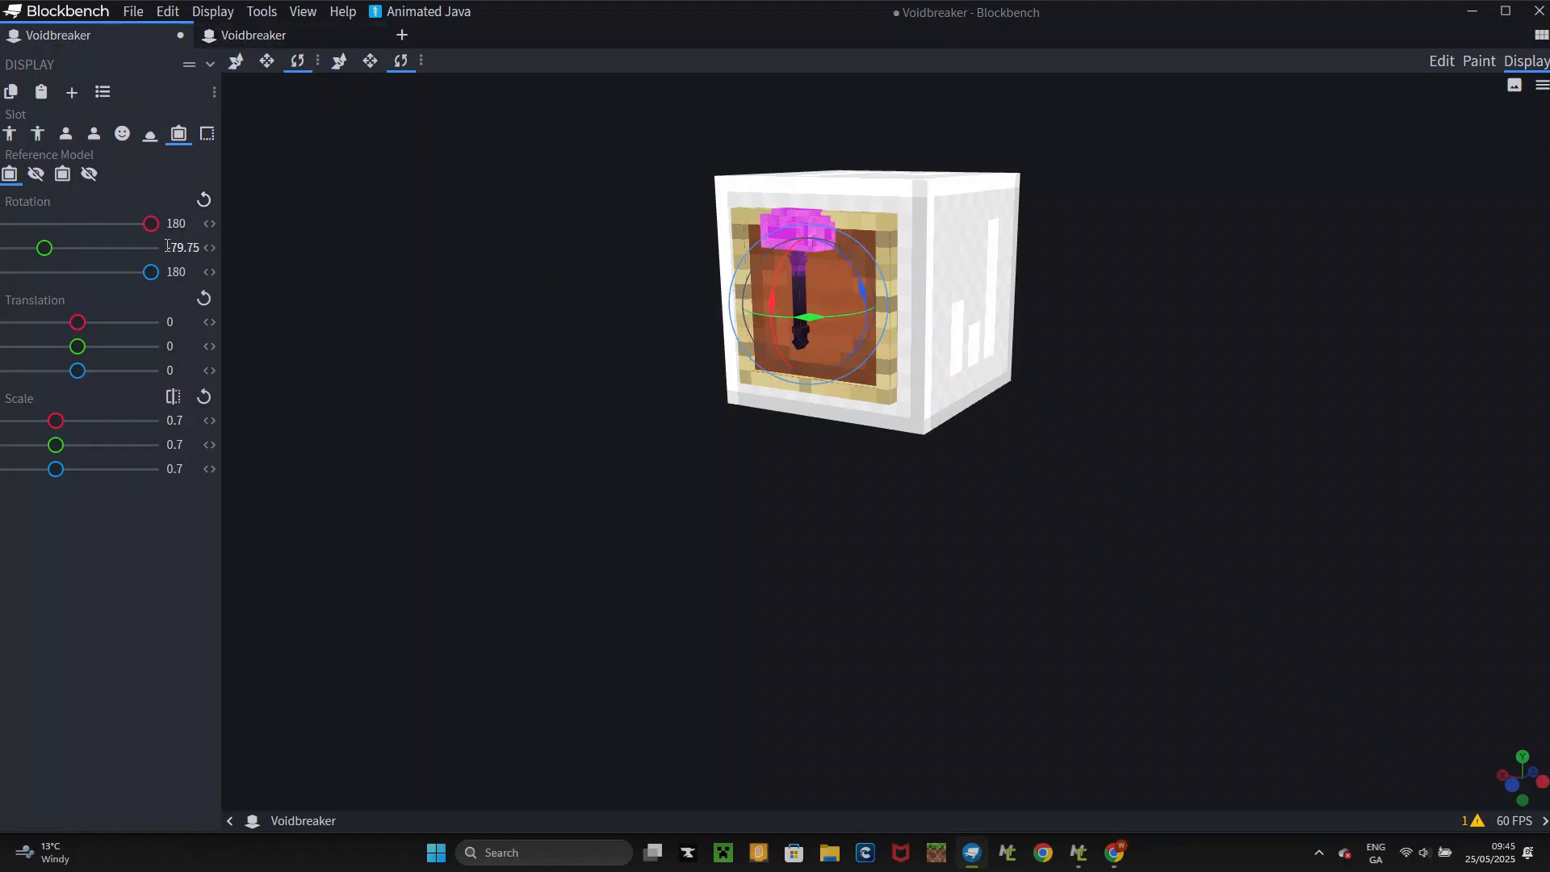
pyautogui.moveTo(167, 246); pyautogui.dragTo(323, 260)
pyautogui.write('-80')
# - Lower the hammer in the item frame to a Y translation of -3.5
pyautogui.click(235, 62)
pyautogui.moveTo(805, 245); pyautogui.dragTo(847, 303)
pyautogui.moveTo(1061, 304); pyautogui.dragTo(1179, 289)
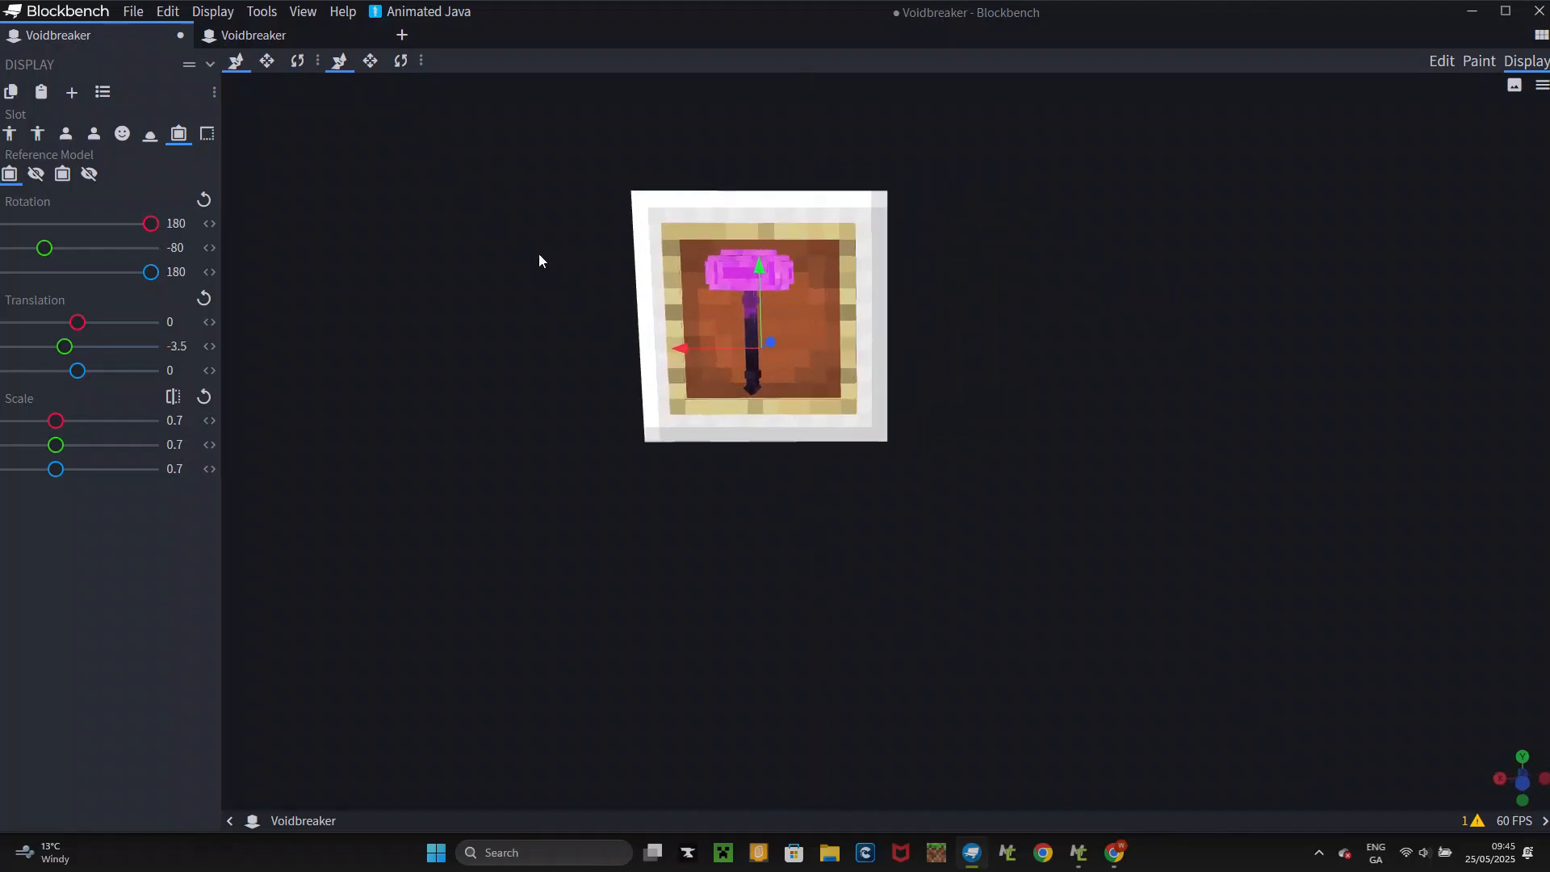
# - Scale the hammer to 0.7 on all three axes in the GUI slot
pyautogui.click(207, 134)
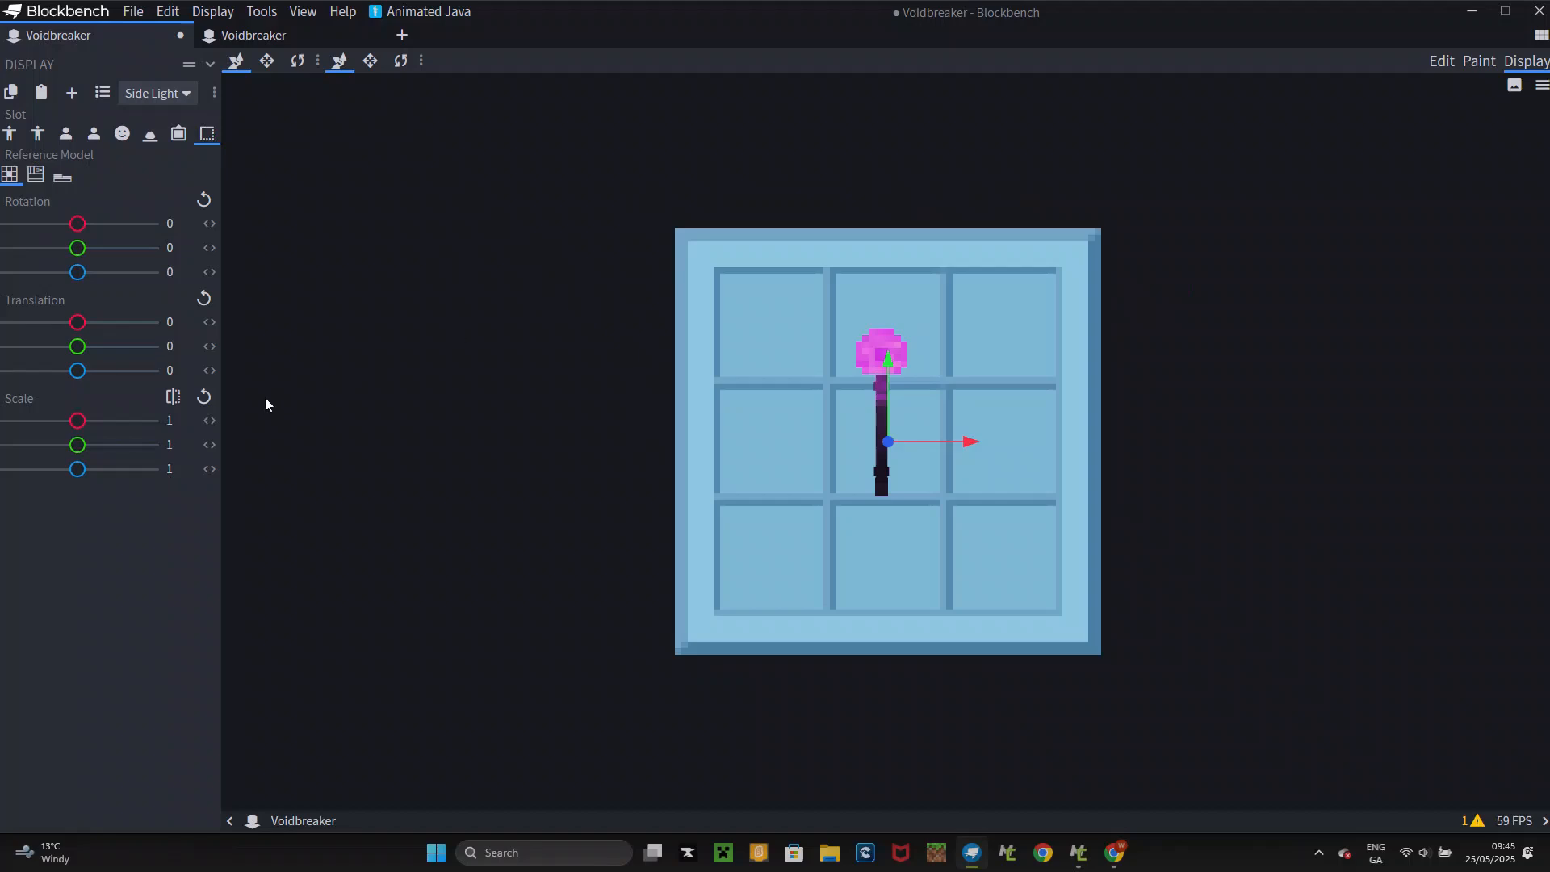
pyautogui.write('0.7')
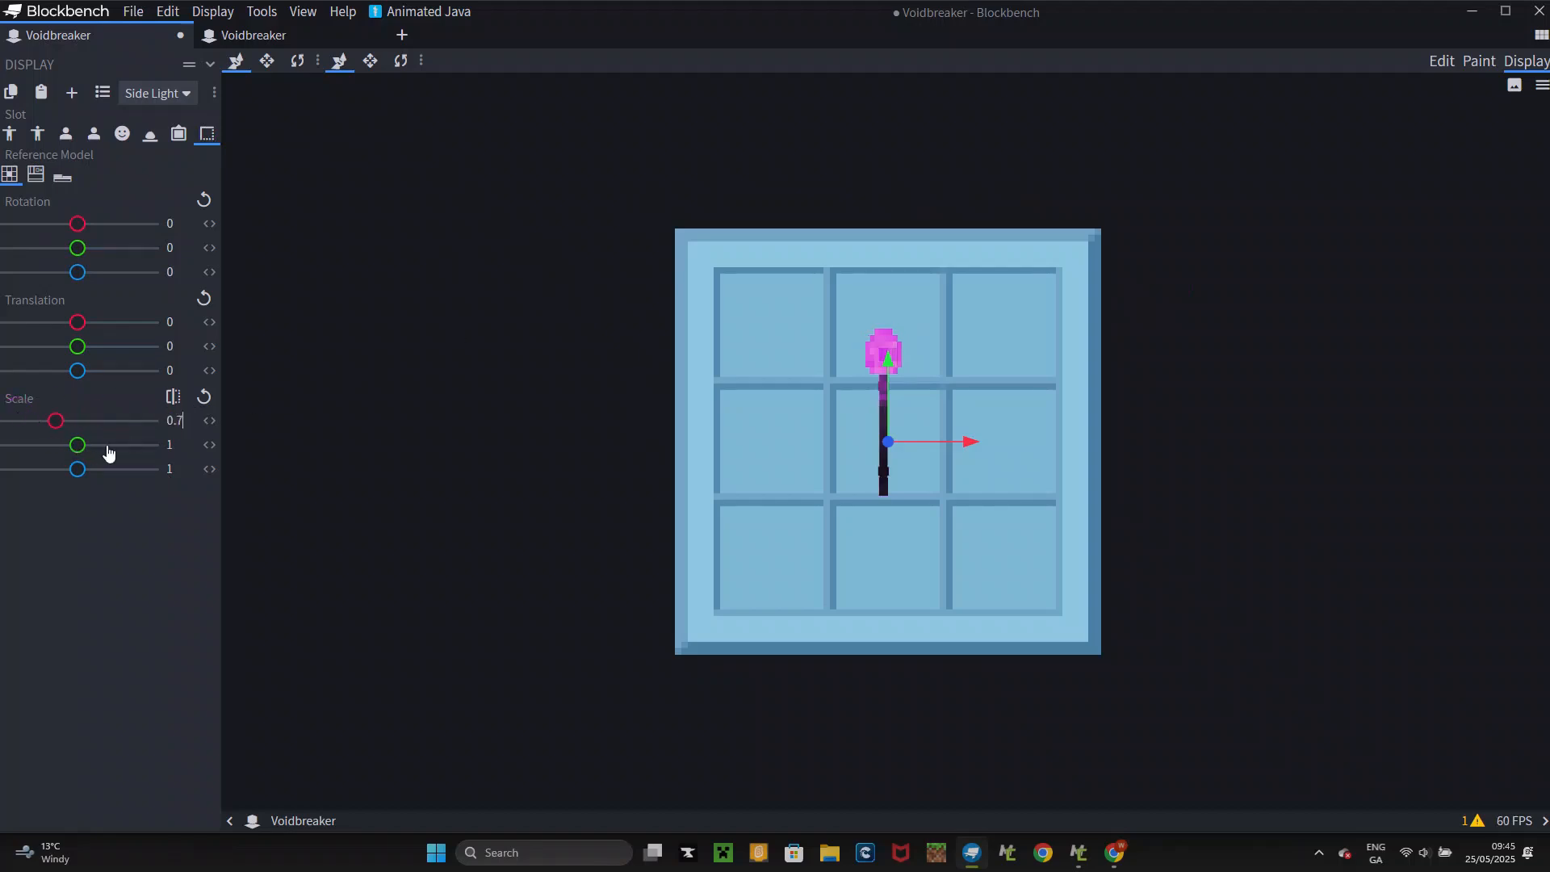
pyautogui.click(176, 444)
pyautogui.write('0.7')
pyautogui.click(171, 469)
pyautogui.write('0.7')
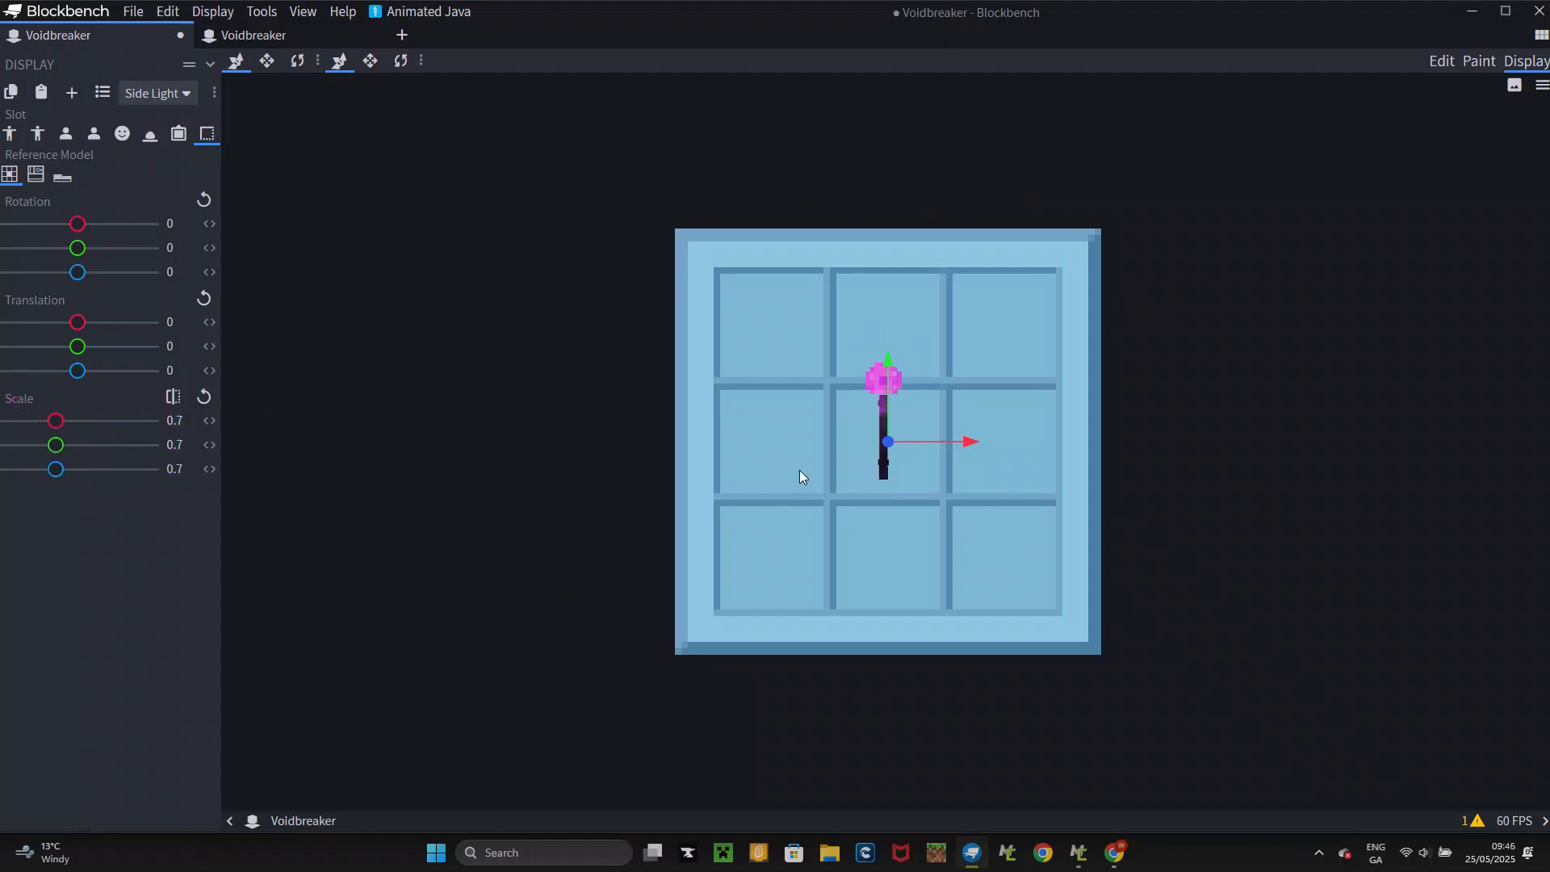
# - Lower the hammer in the GUI slot to a Y translation of -2.75
pyautogui.write('r')
pyautogui.press('BackSpace')
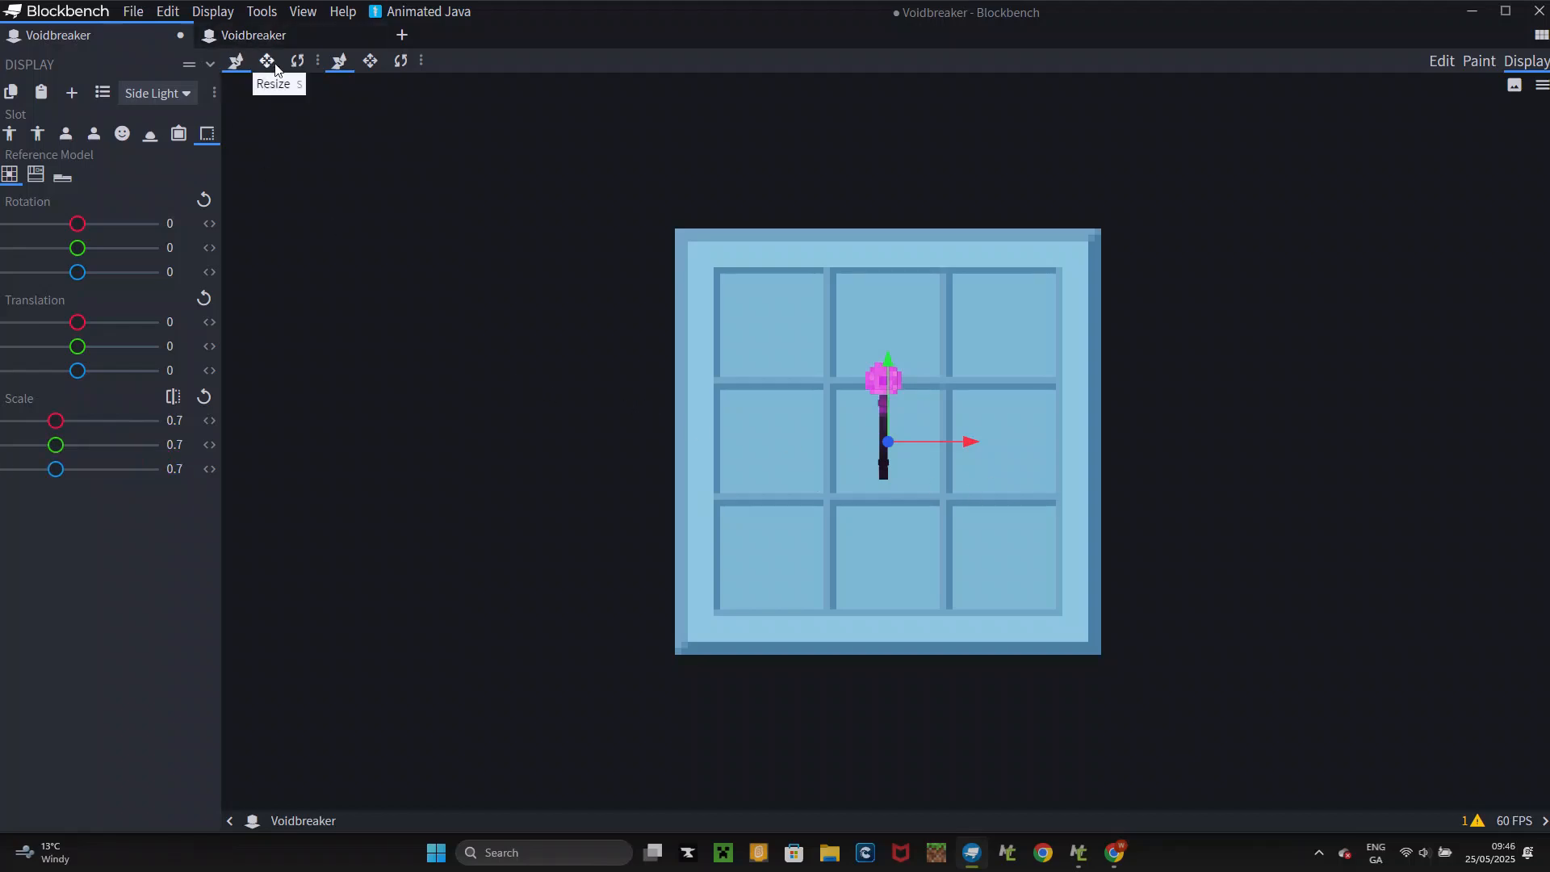
pyautogui.moveTo(888, 373); pyautogui.dragTo(889, 413)
# - Set the hammer's GUI scale to 0.6 on all three axes
pyautogui.click(189, 413)
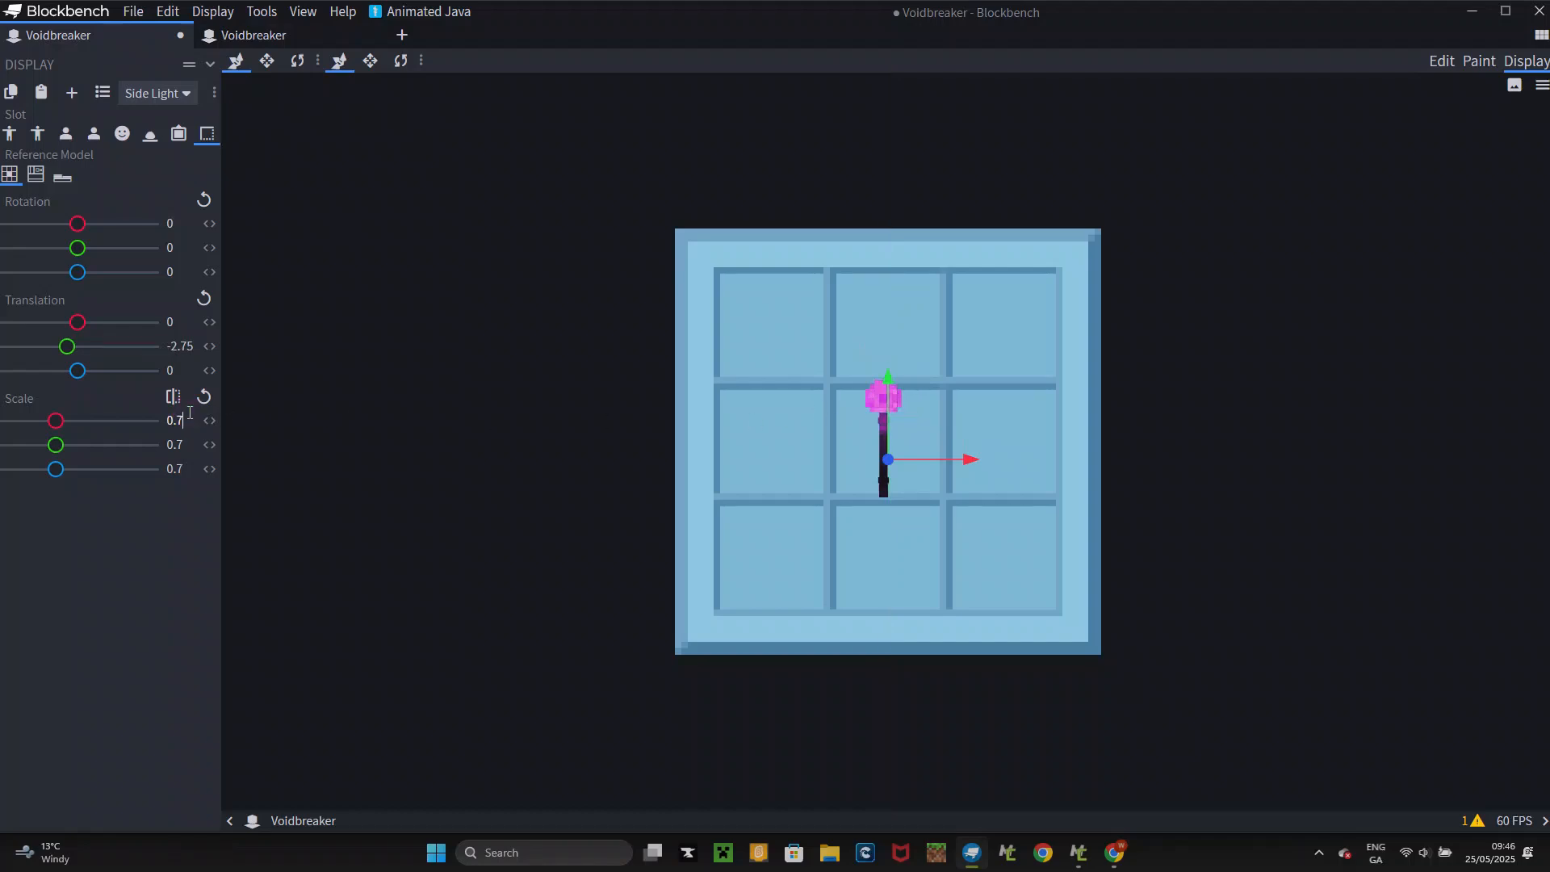
pyautogui.press('BackSpace')
pyautogui.write('6')
pyautogui.press('BackSpace')
pyautogui.write('6')
pyautogui.click(197, 464)
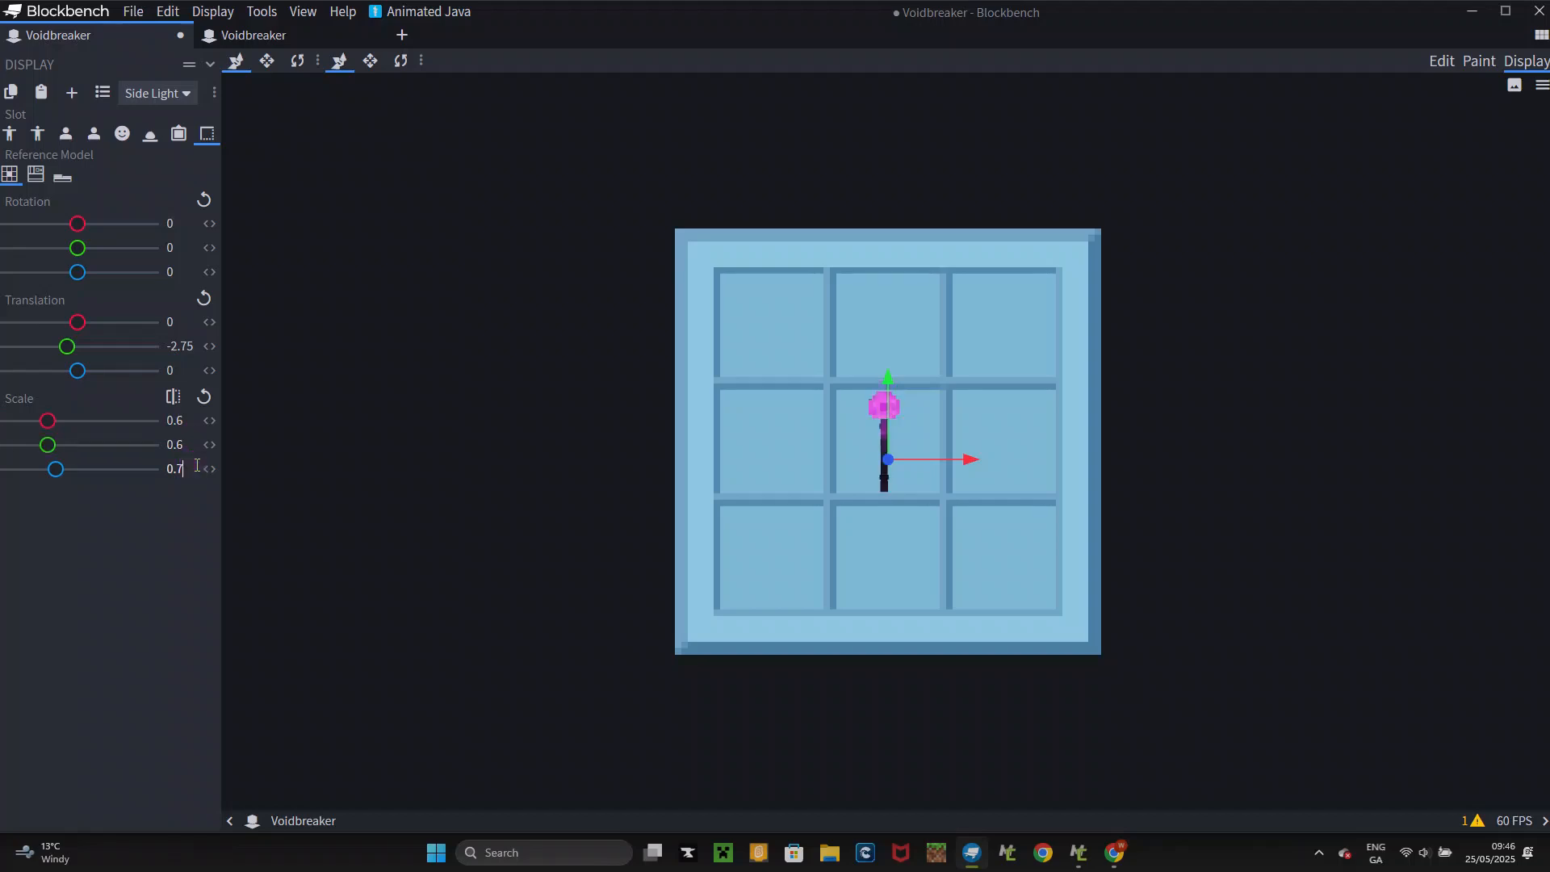
pyautogui.press('BackSpace')
pyautogui.write('6')
# - Rotate the hammer in the GUI slot to about -126, -52, -118 degrees so it lies diagonally
pyautogui.click(298, 62)
pyautogui.moveTo(894, 471); pyautogui.dragTo(864, 412)
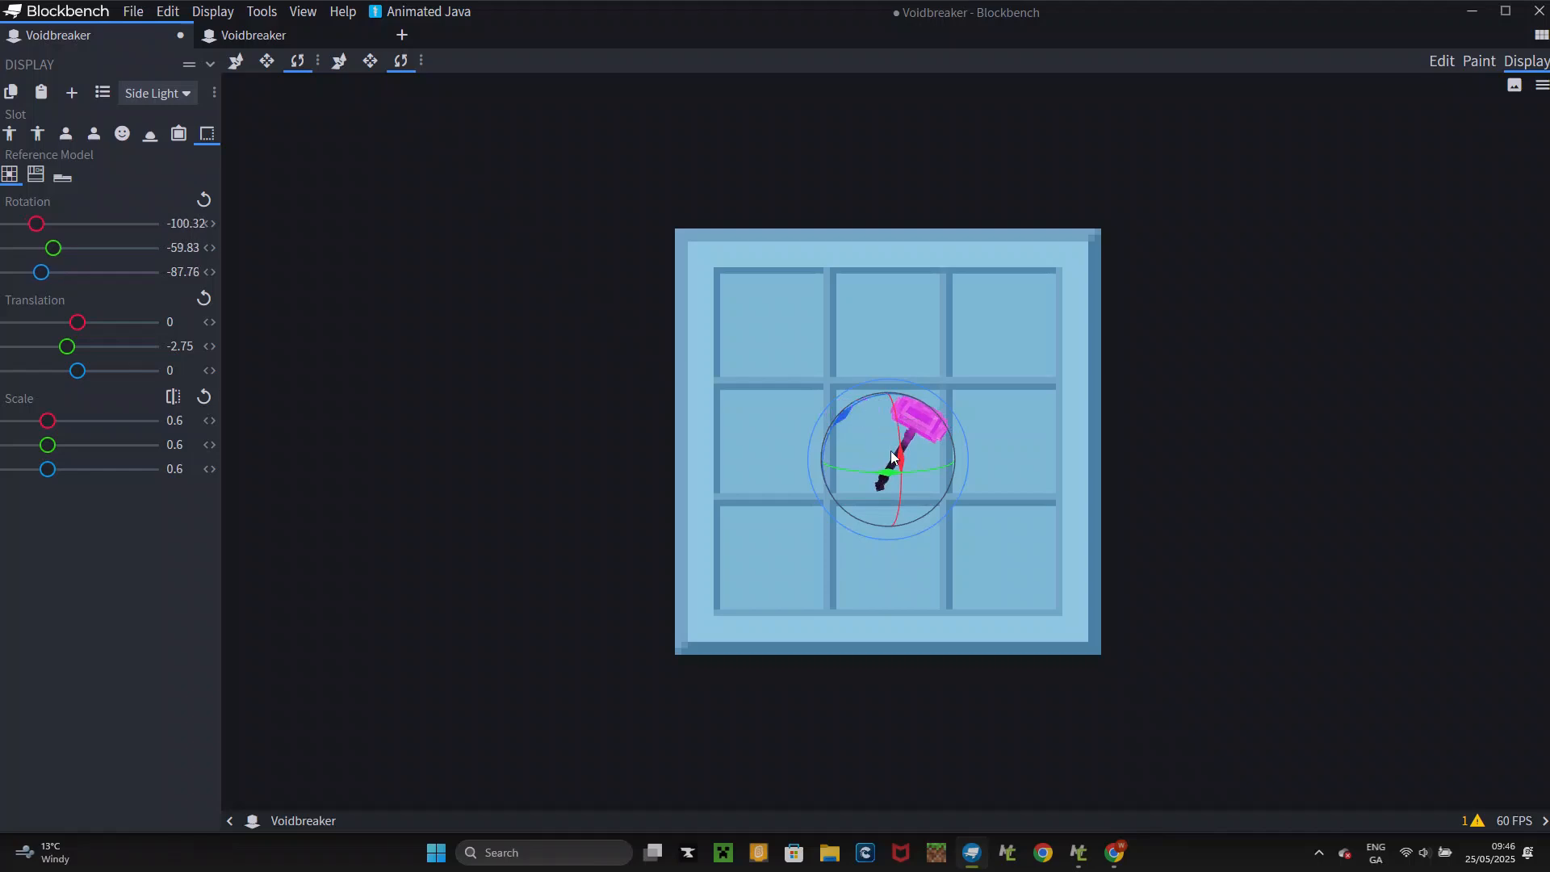
pyautogui.moveTo(888, 476); pyautogui.dragTo(872, 475)
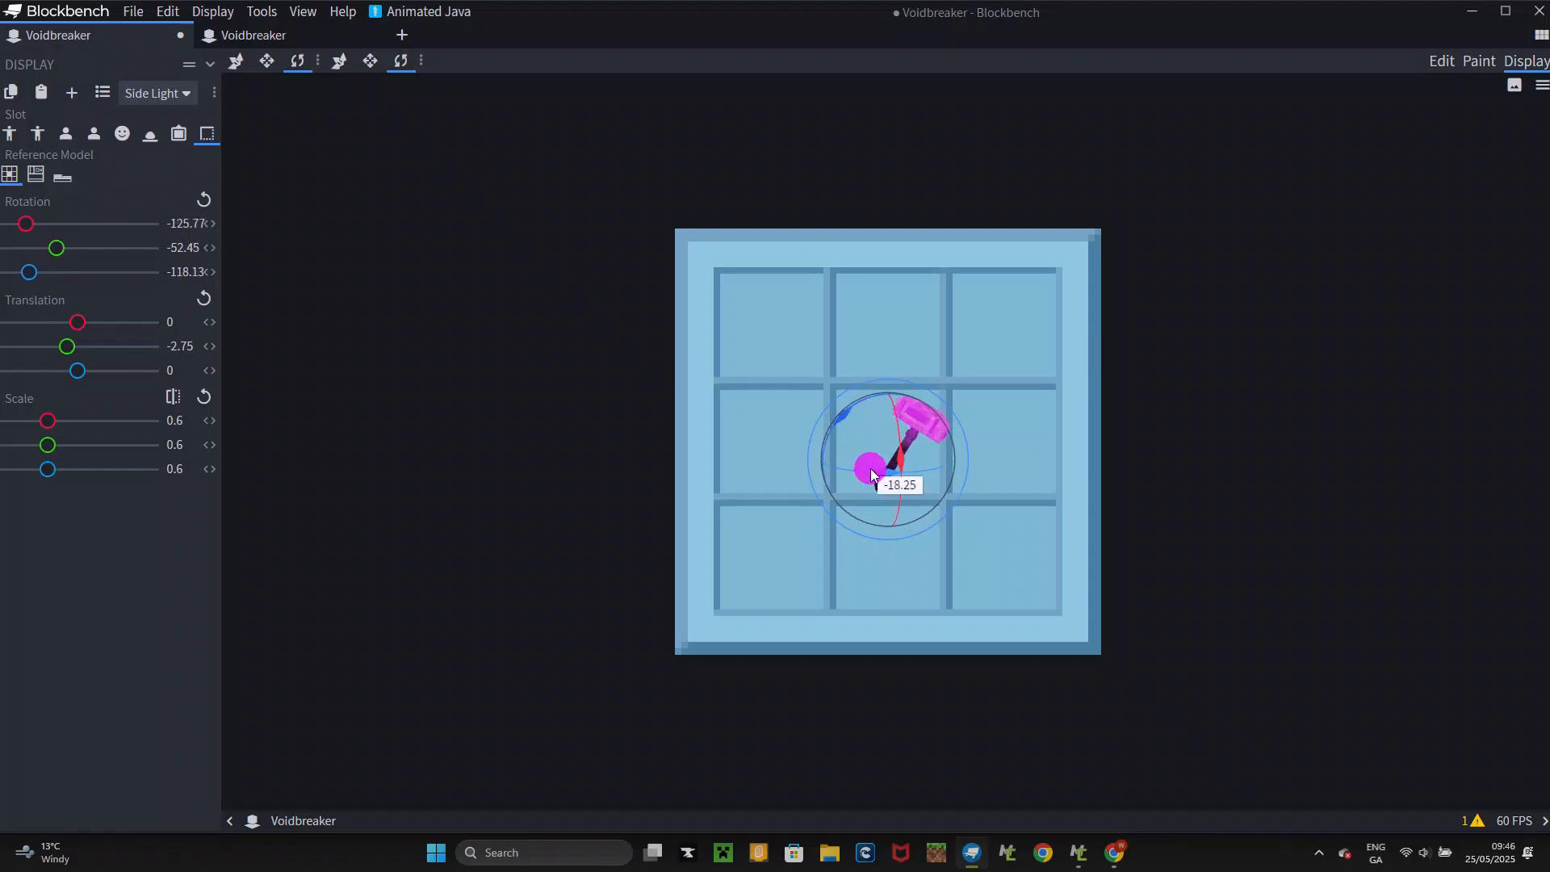
# - Shift the hammer in the GUI slot to an X translation of -2.25 and preview it in the inventory and HUD
pyautogui.press('v')
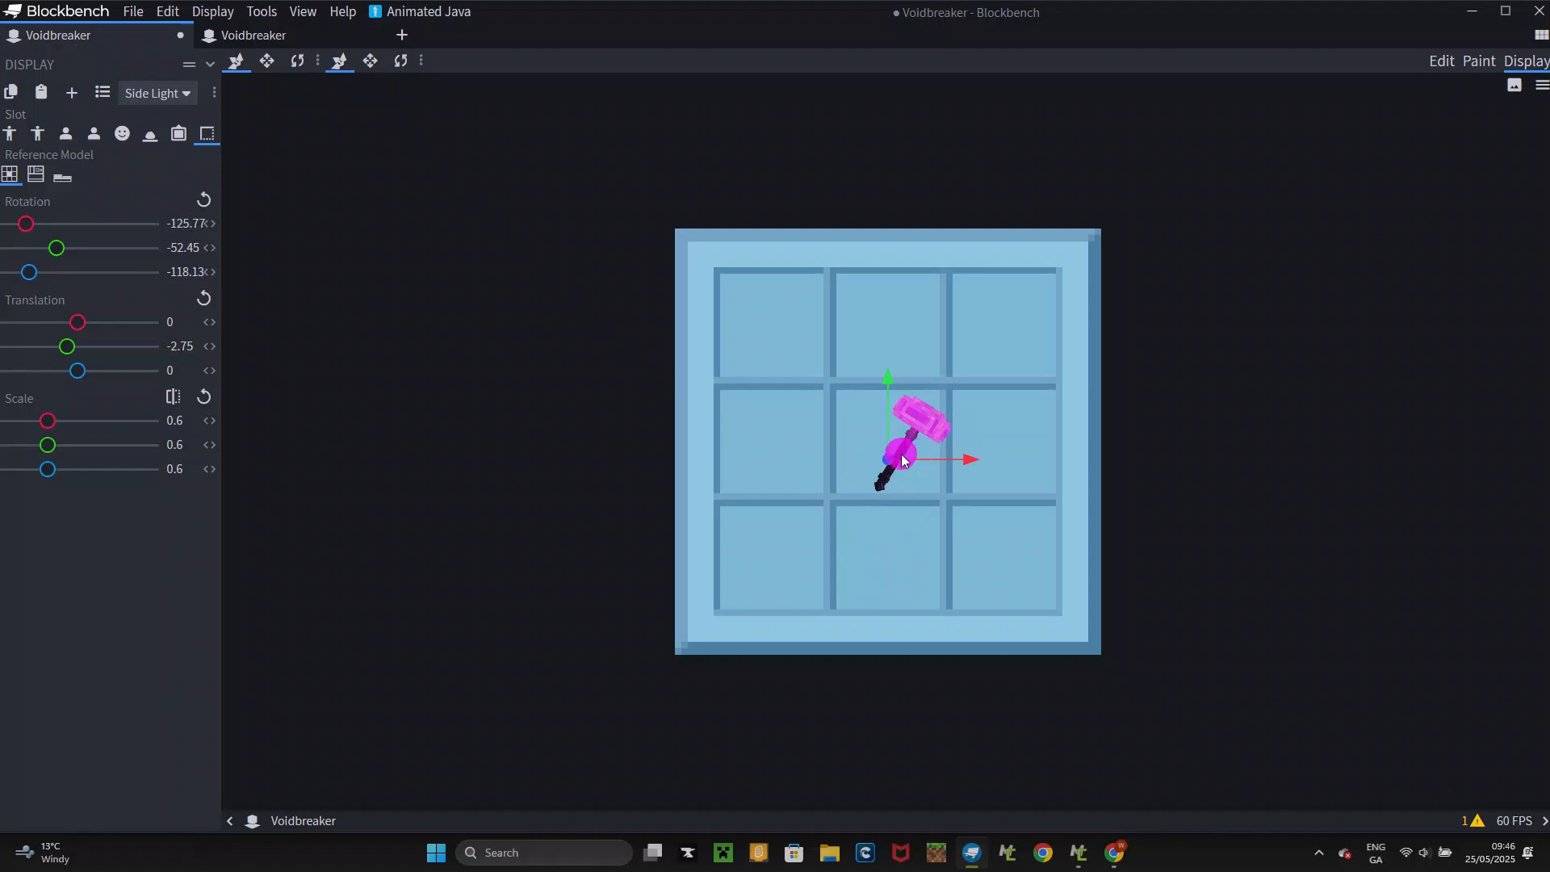
pyautogui.moveTo(932, 468); pyautogui.dragTo(918, 468)
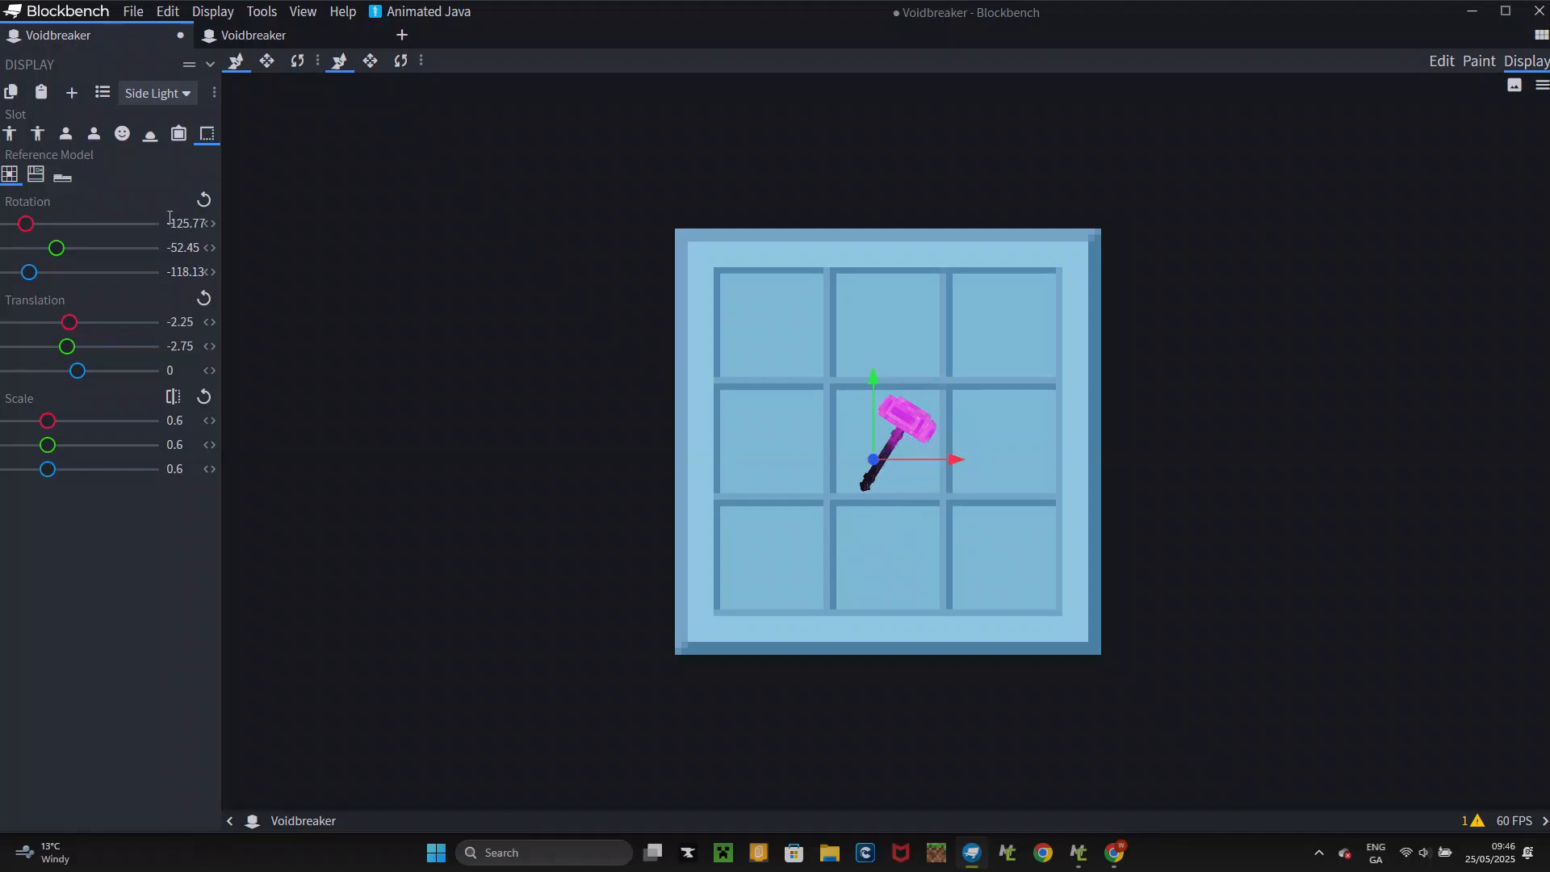
pyautogui.click(26, 180)
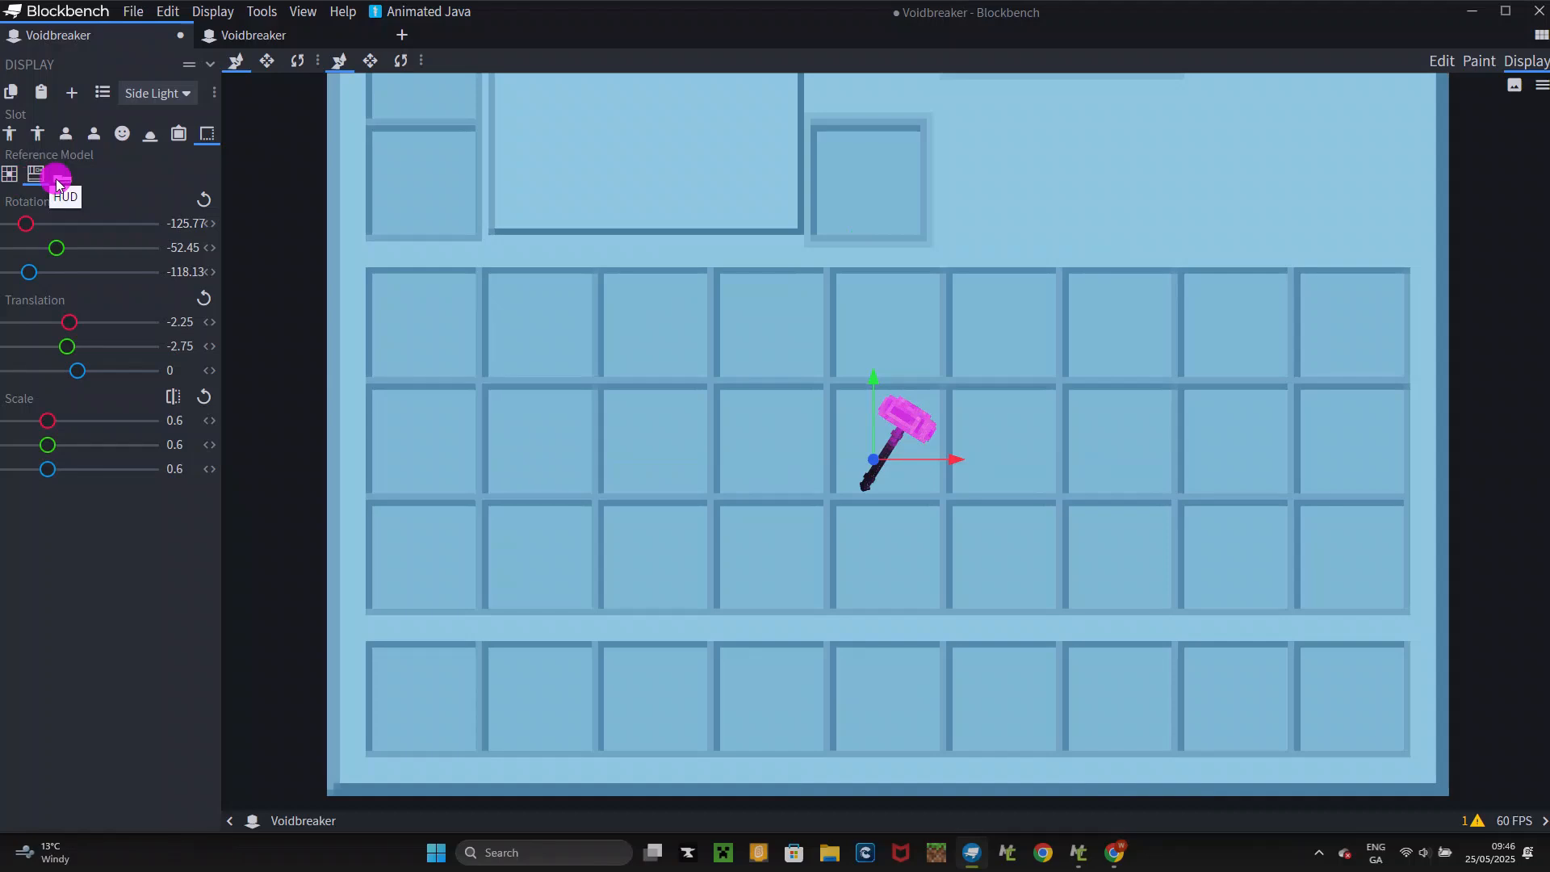
pyautogui.click(62, 177)
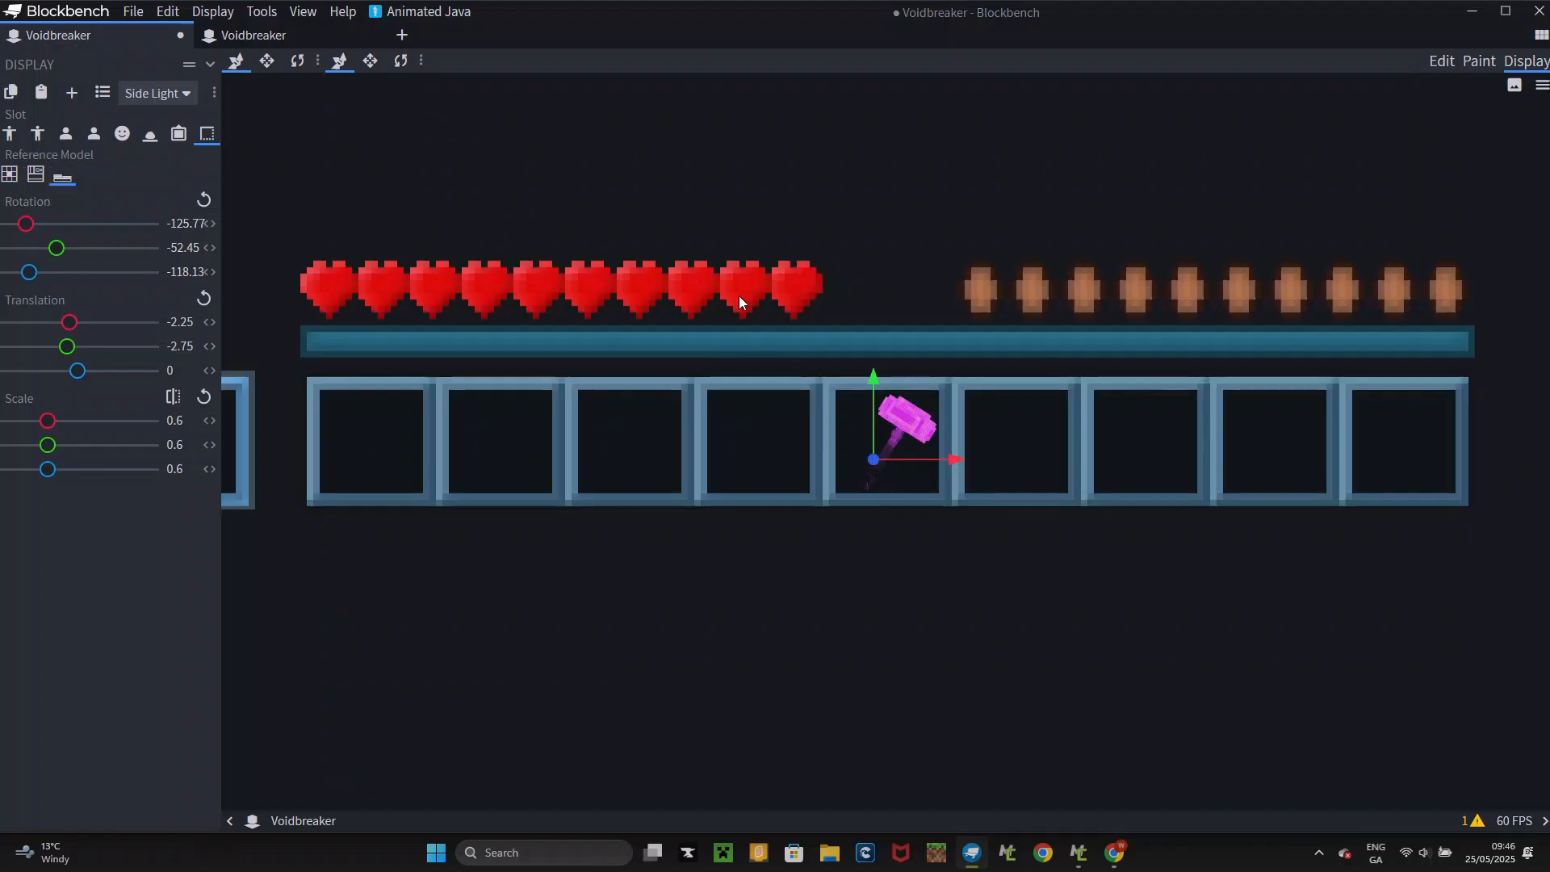
# - Return to model editing and export the hammer as a Java Block/Item model named Voidbreaker.json in Downloads
pyautogui.click(1441, 63)
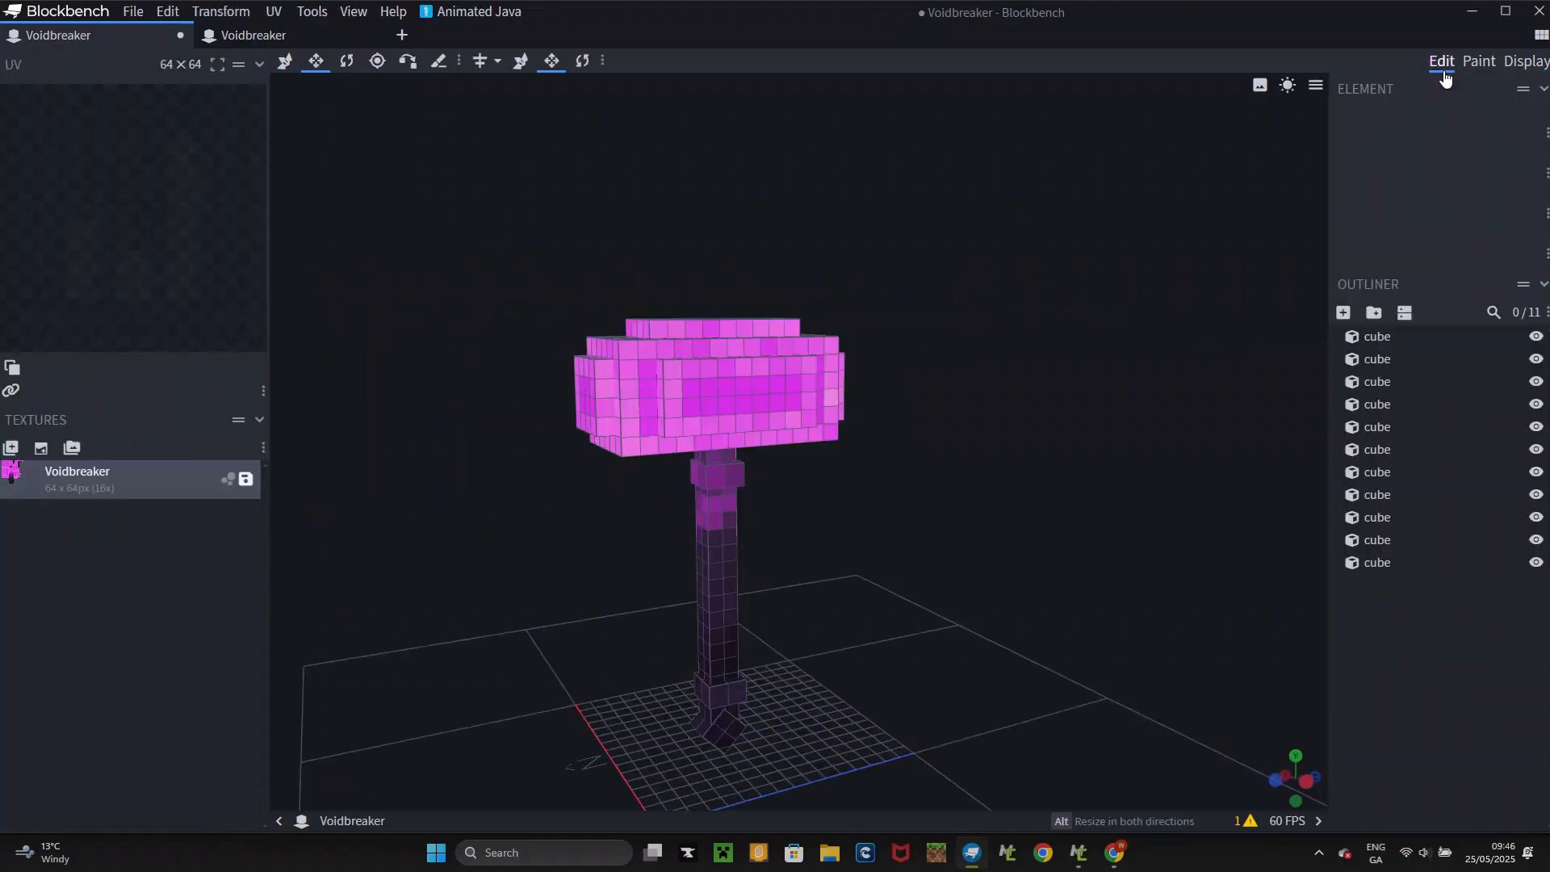
pyautogui.click(138, 18)
pyautogui.moveTo(211, 299)
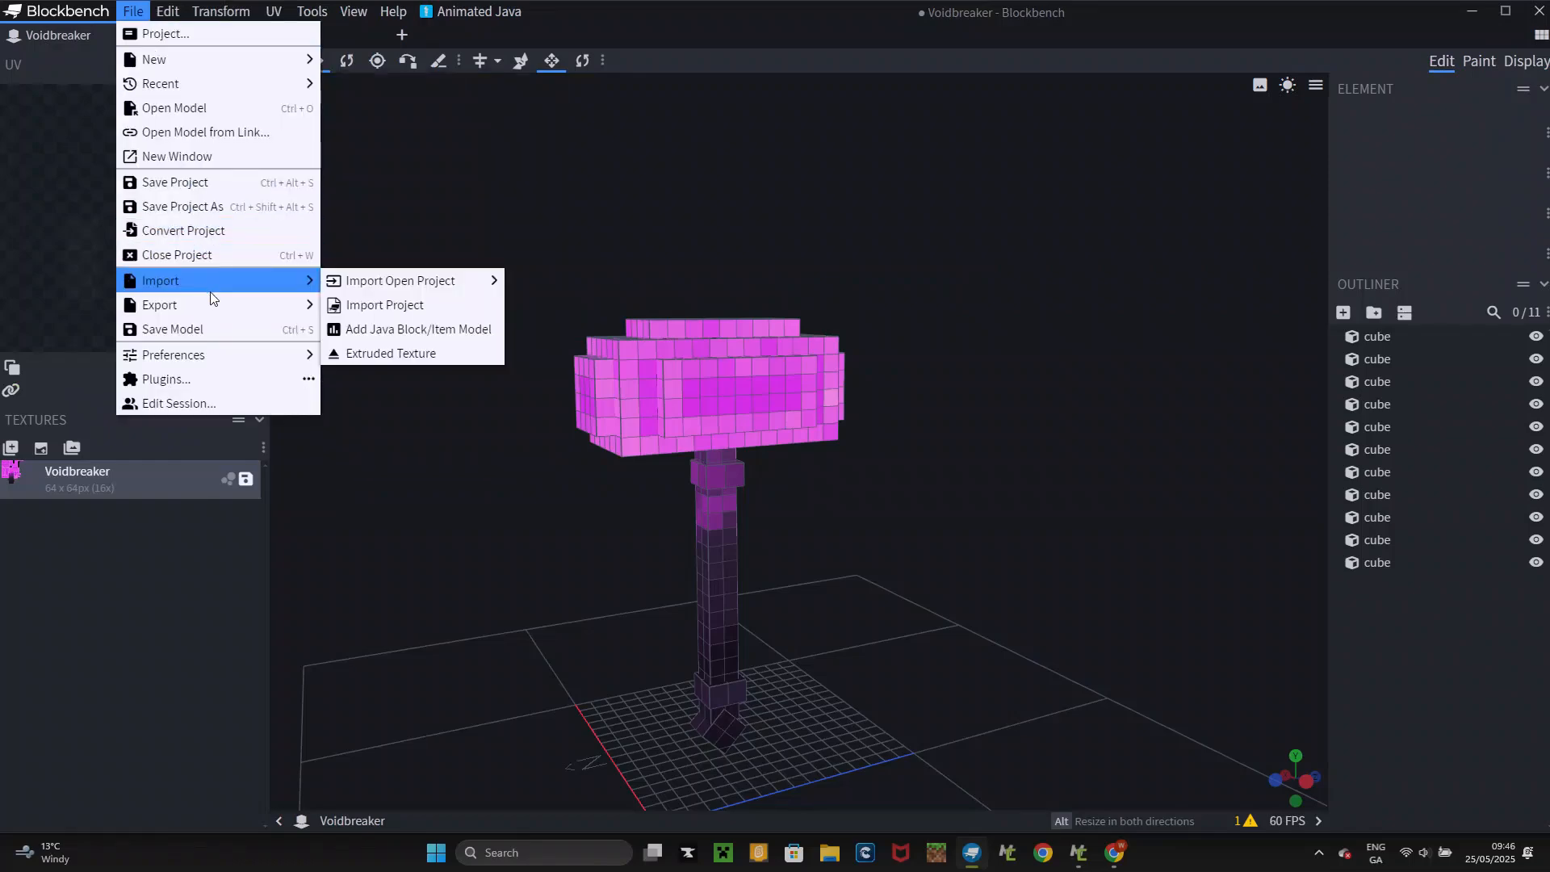
pyautogui.click(359, 310)
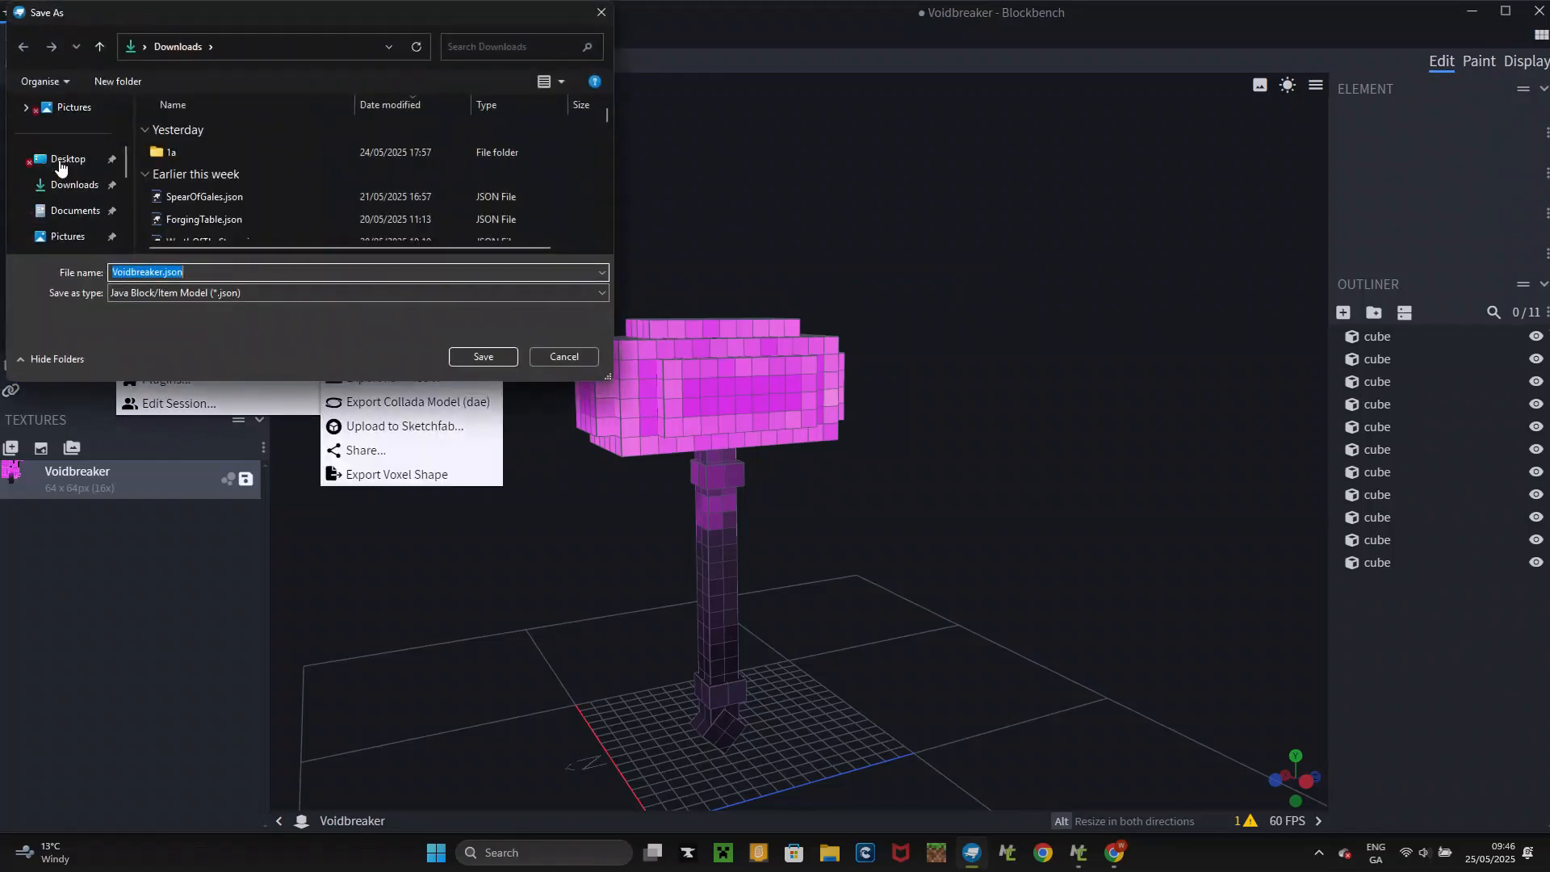
pyautogui.click(63, 185)
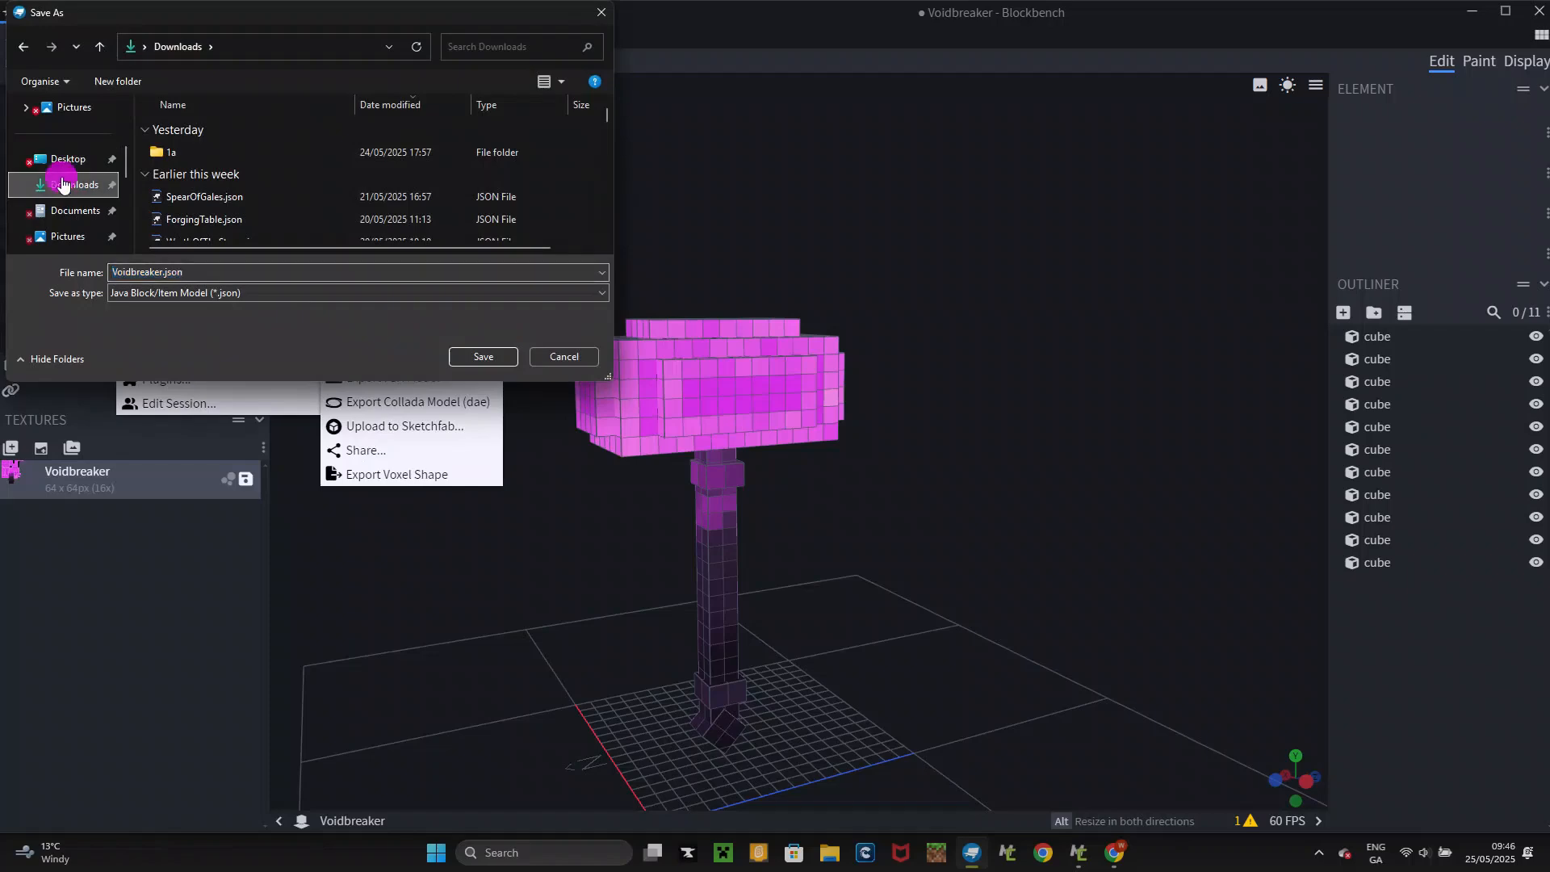
pyautogui.click(468, 356)
# - Switch to MCreator and import Voidbreaker.json from Downloads as a JSON 3D model
pyautogui.hotkey('alt', 'Tab')
pyautogui.click(215, 145)
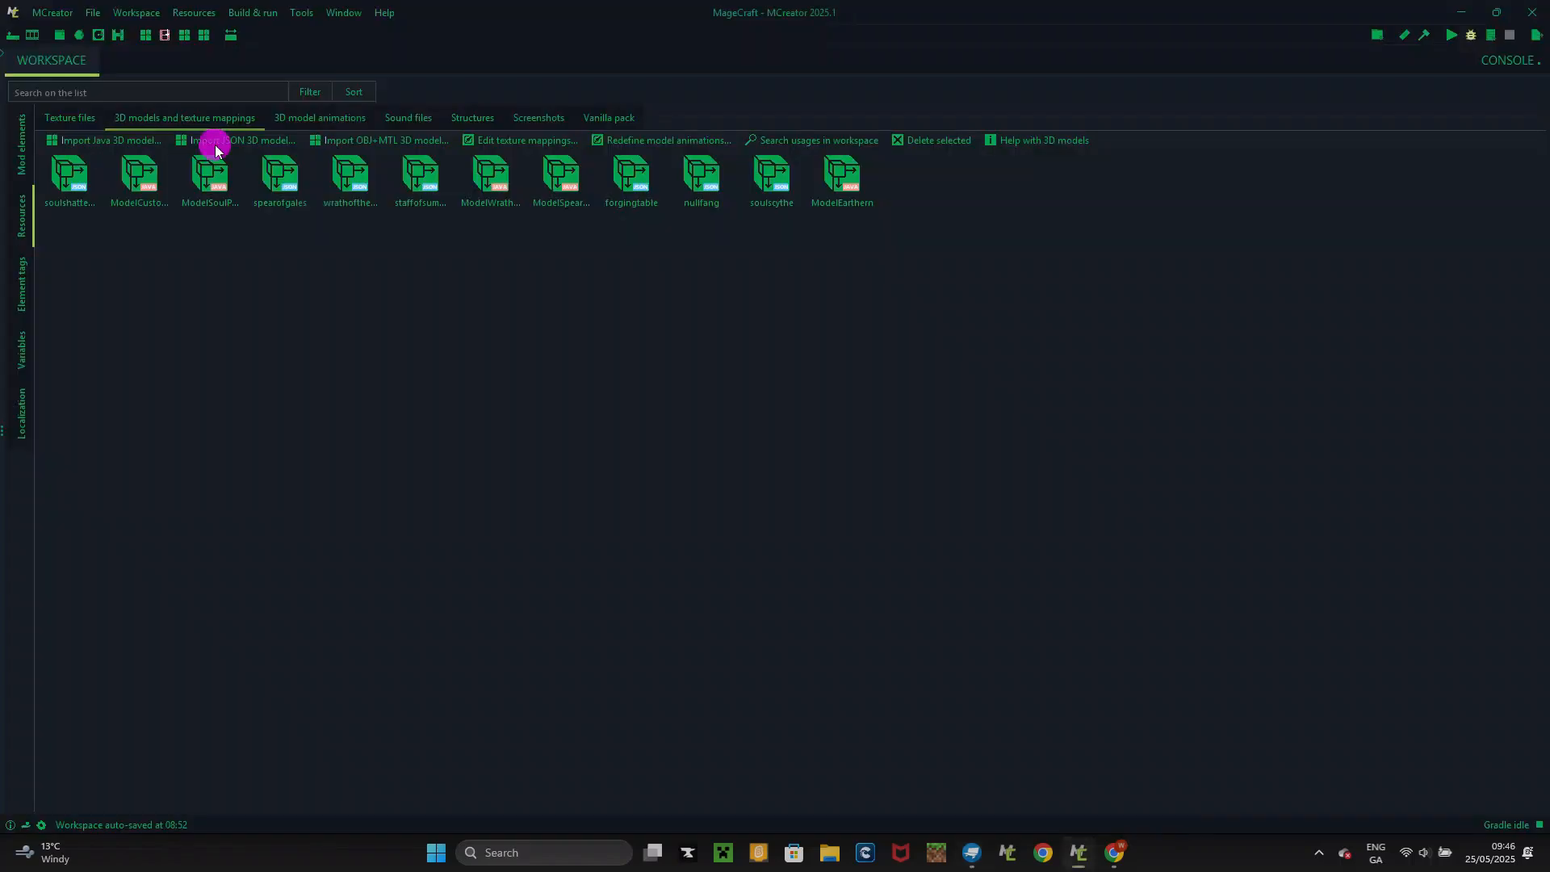
pyautogui.scroll(-3, 109, 205)
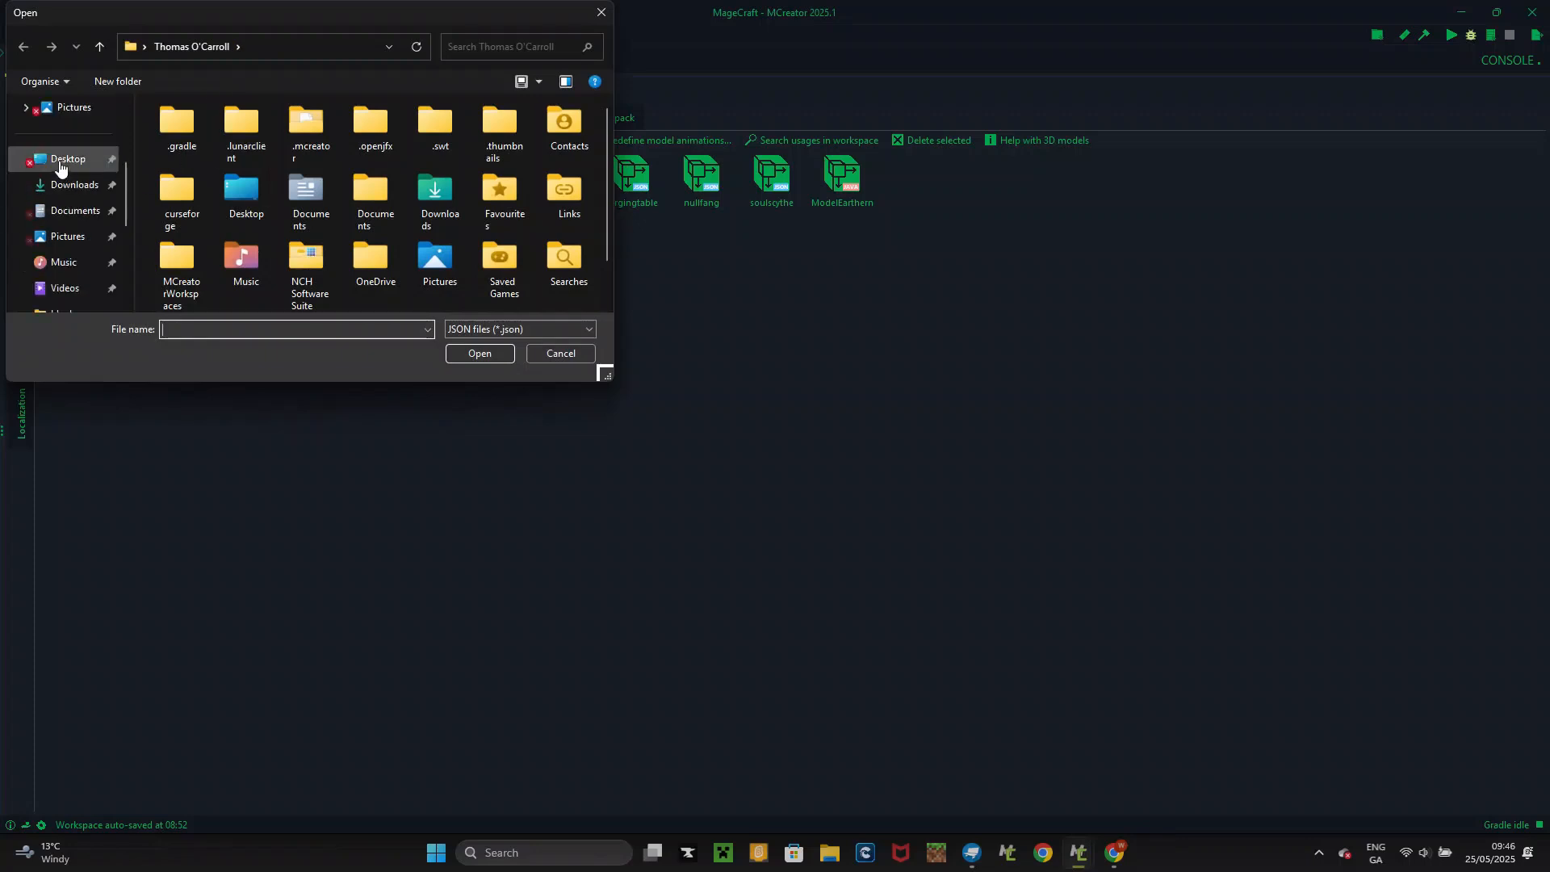
pyautogui.click(68, 184)
pyautogui.click(161, 152)
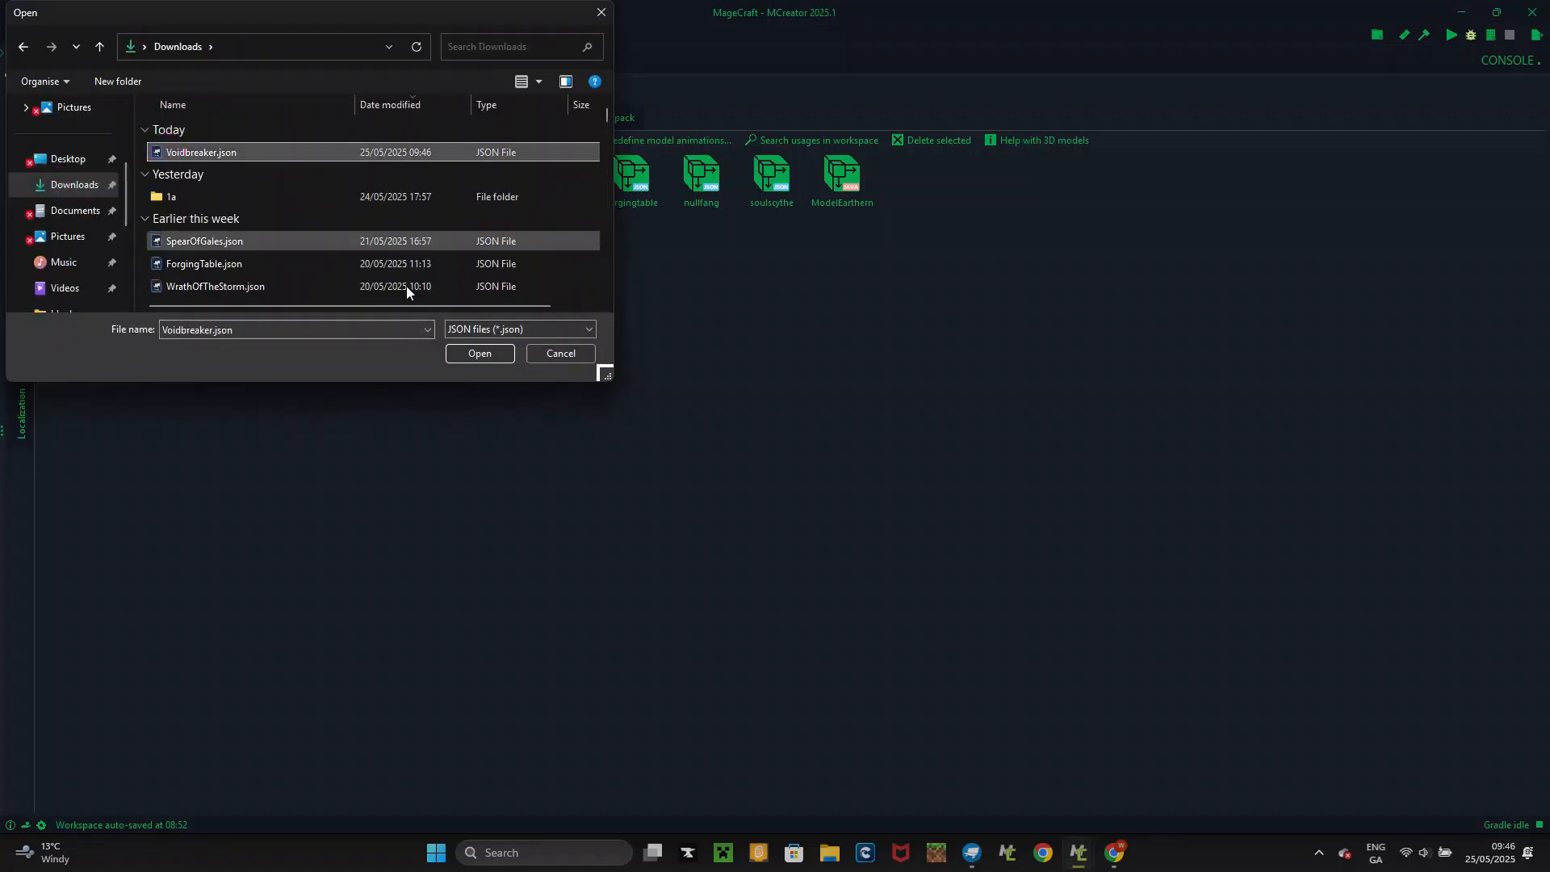
pyautogui.click(500, 353)
# - Switch to Blockbench and save the Voidbreaker texture in Downloads as t.png, replacing the existing file
pyautogui.click(966, 860)
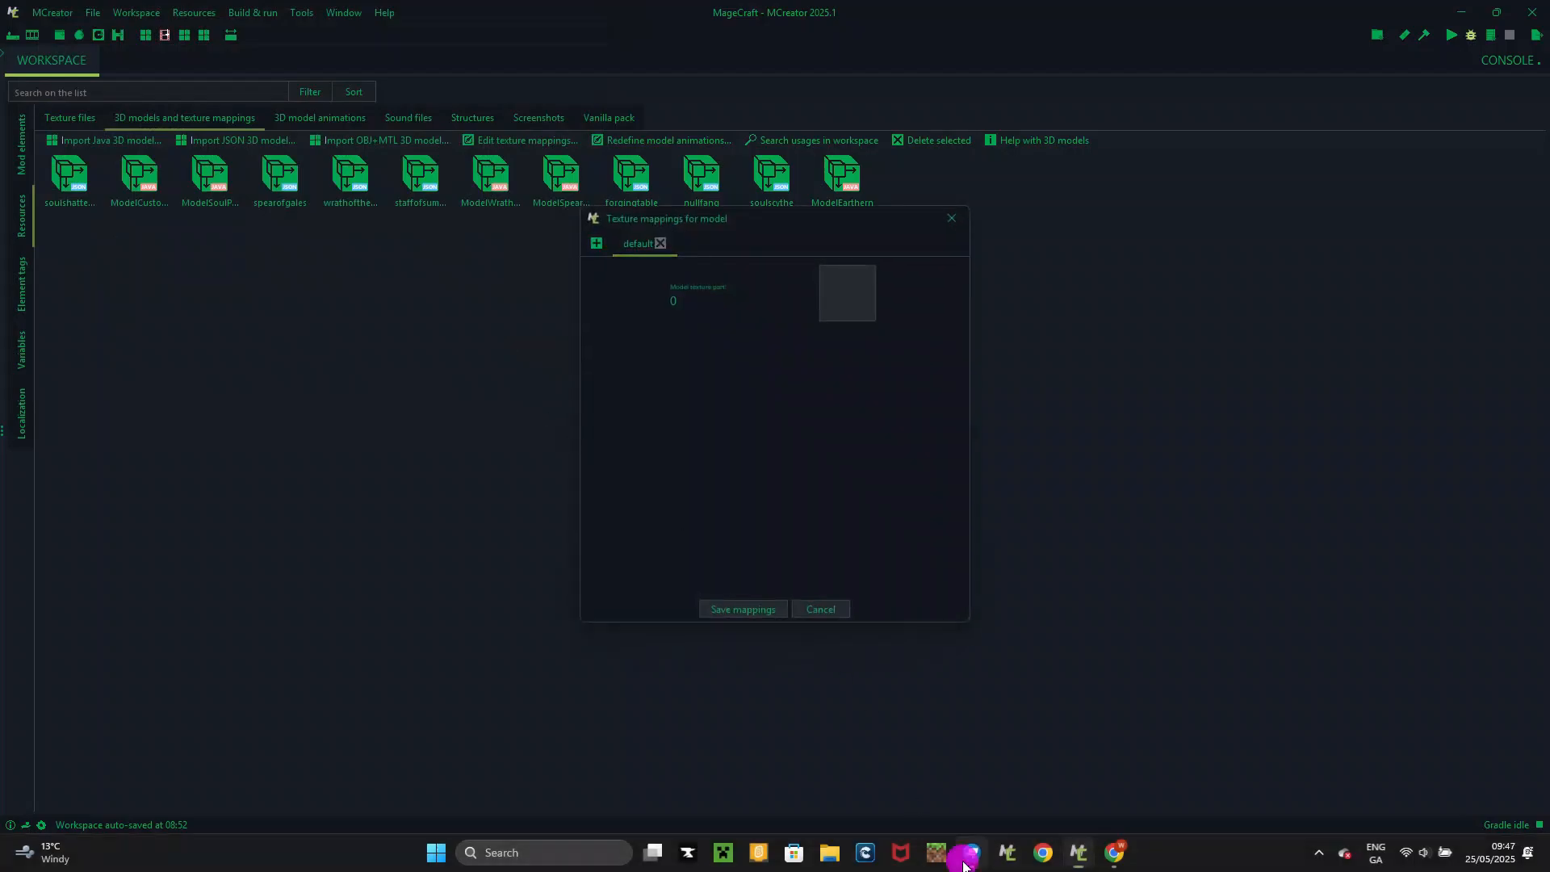
pyautogui.click(245, 479)
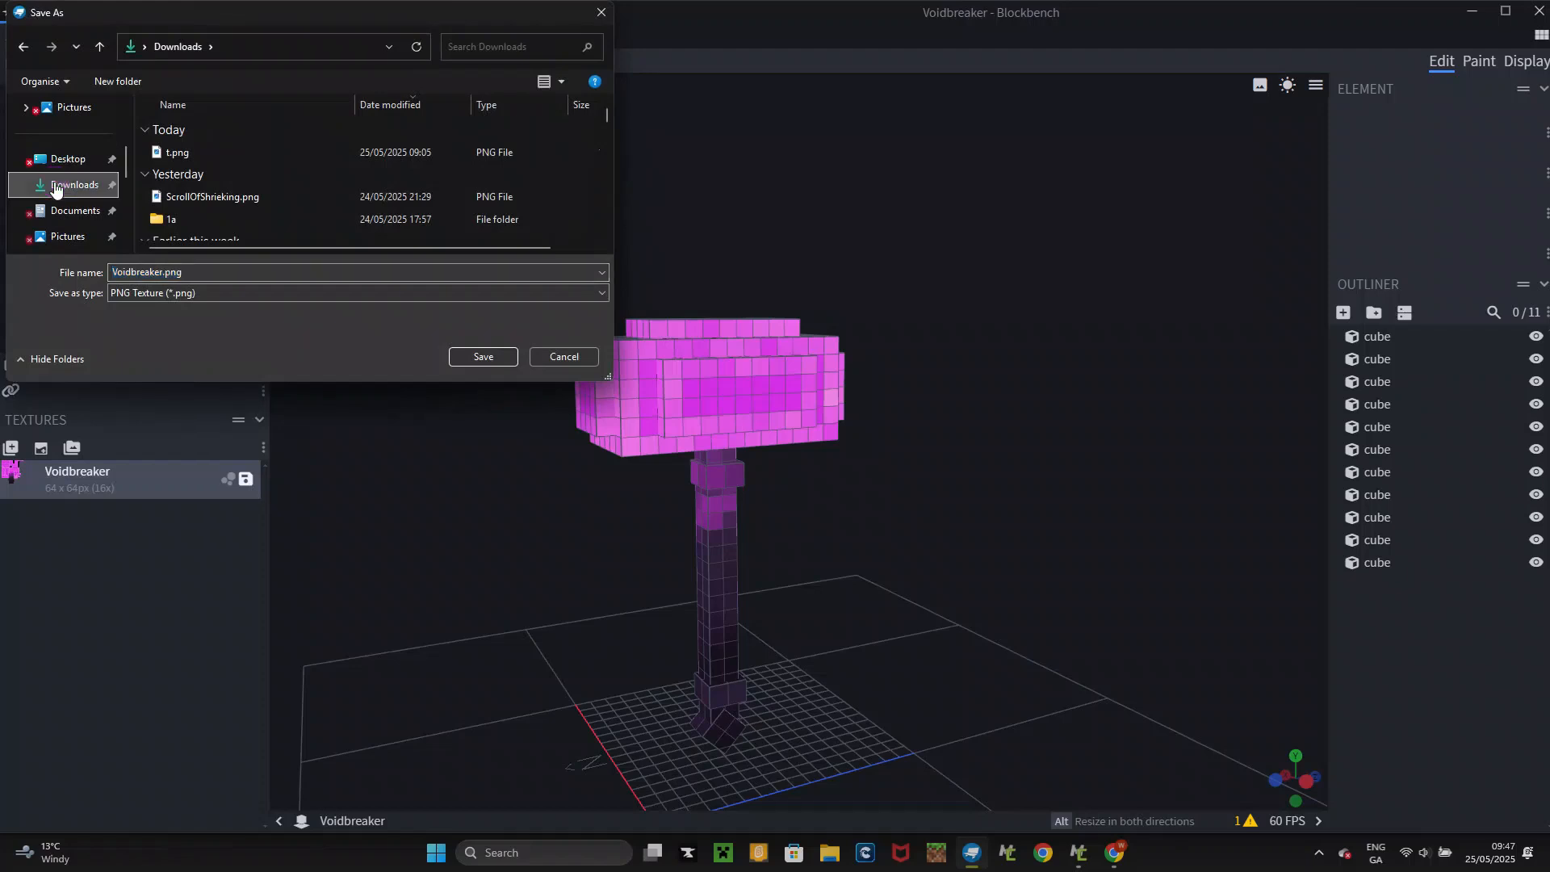
pyautogui.click(206, 153)
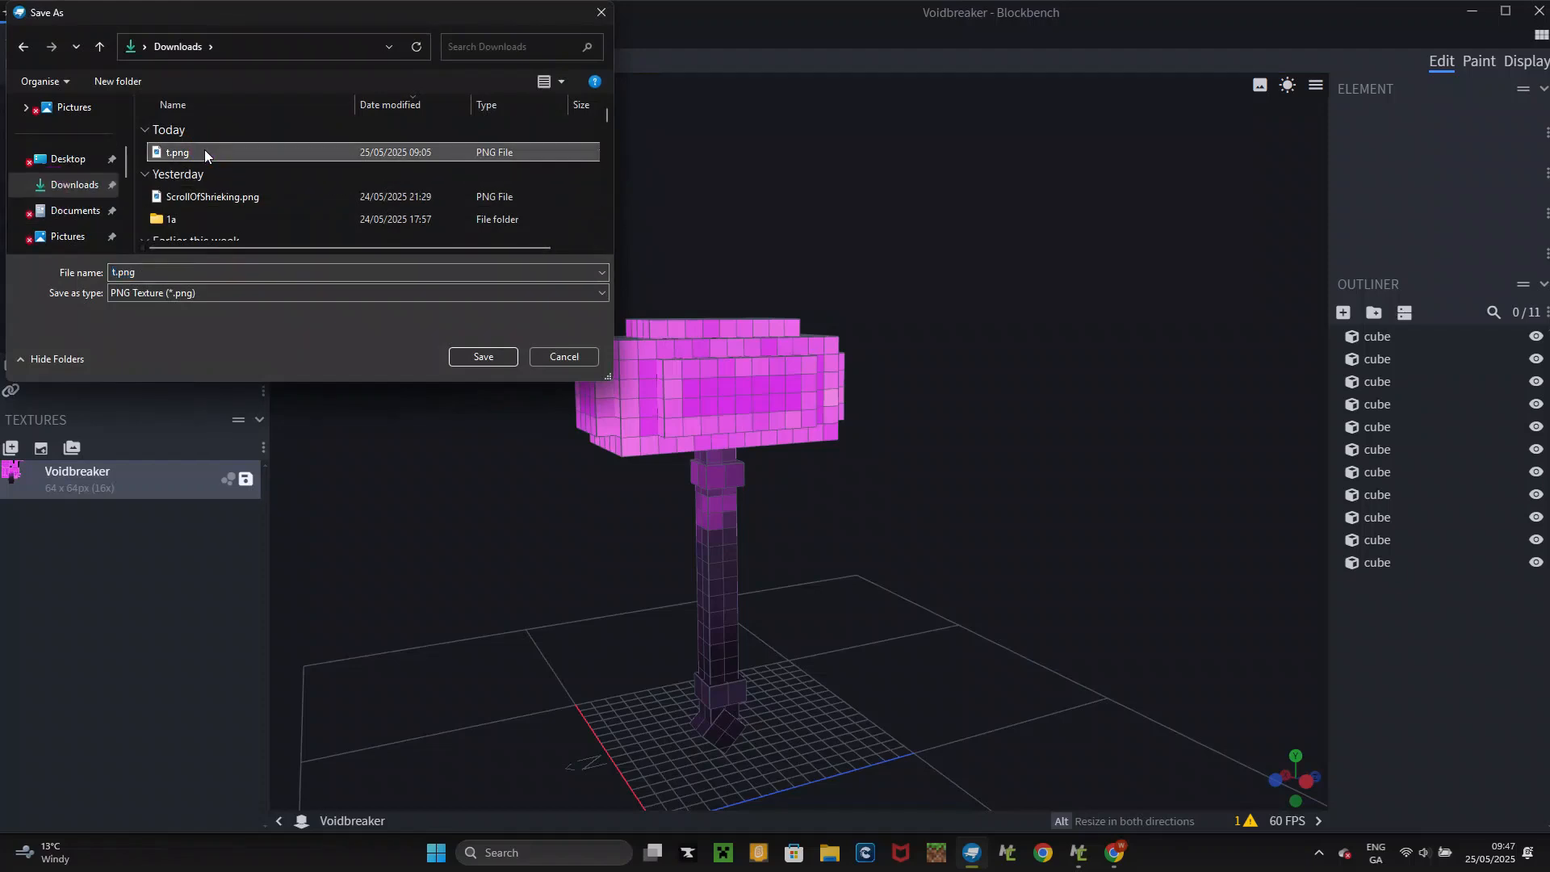
pyautogui.click(75, 184)
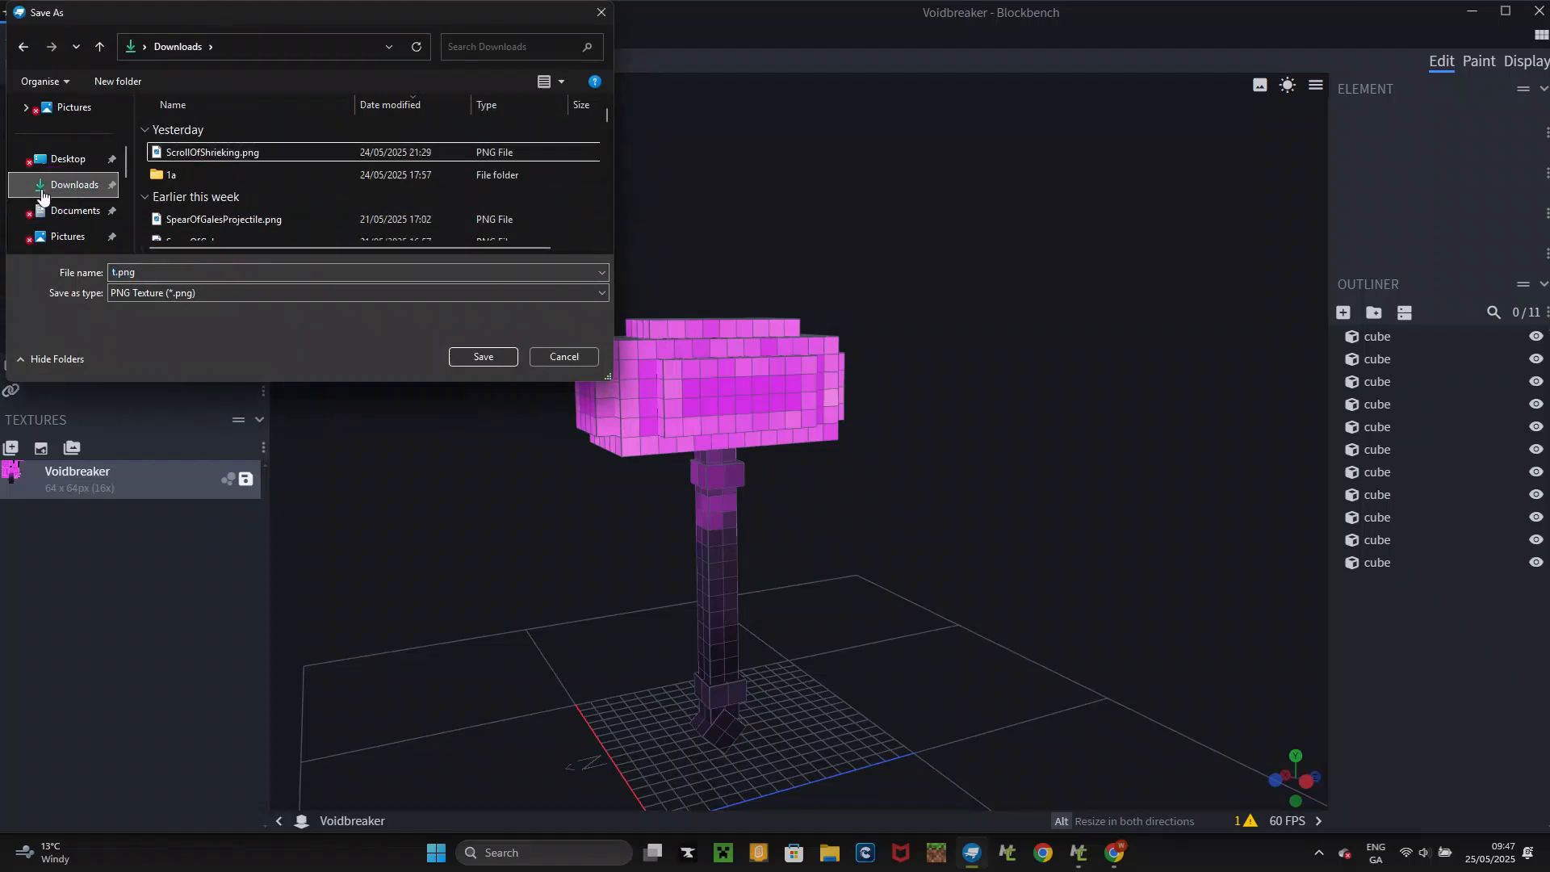
pyautogui.click(483, 357)
# - Switch to MCreator, import Voidbreaker.png as a block texture, assign it to the model's texture part 0 and save the mappings
pyautogui.click(1074, 863)
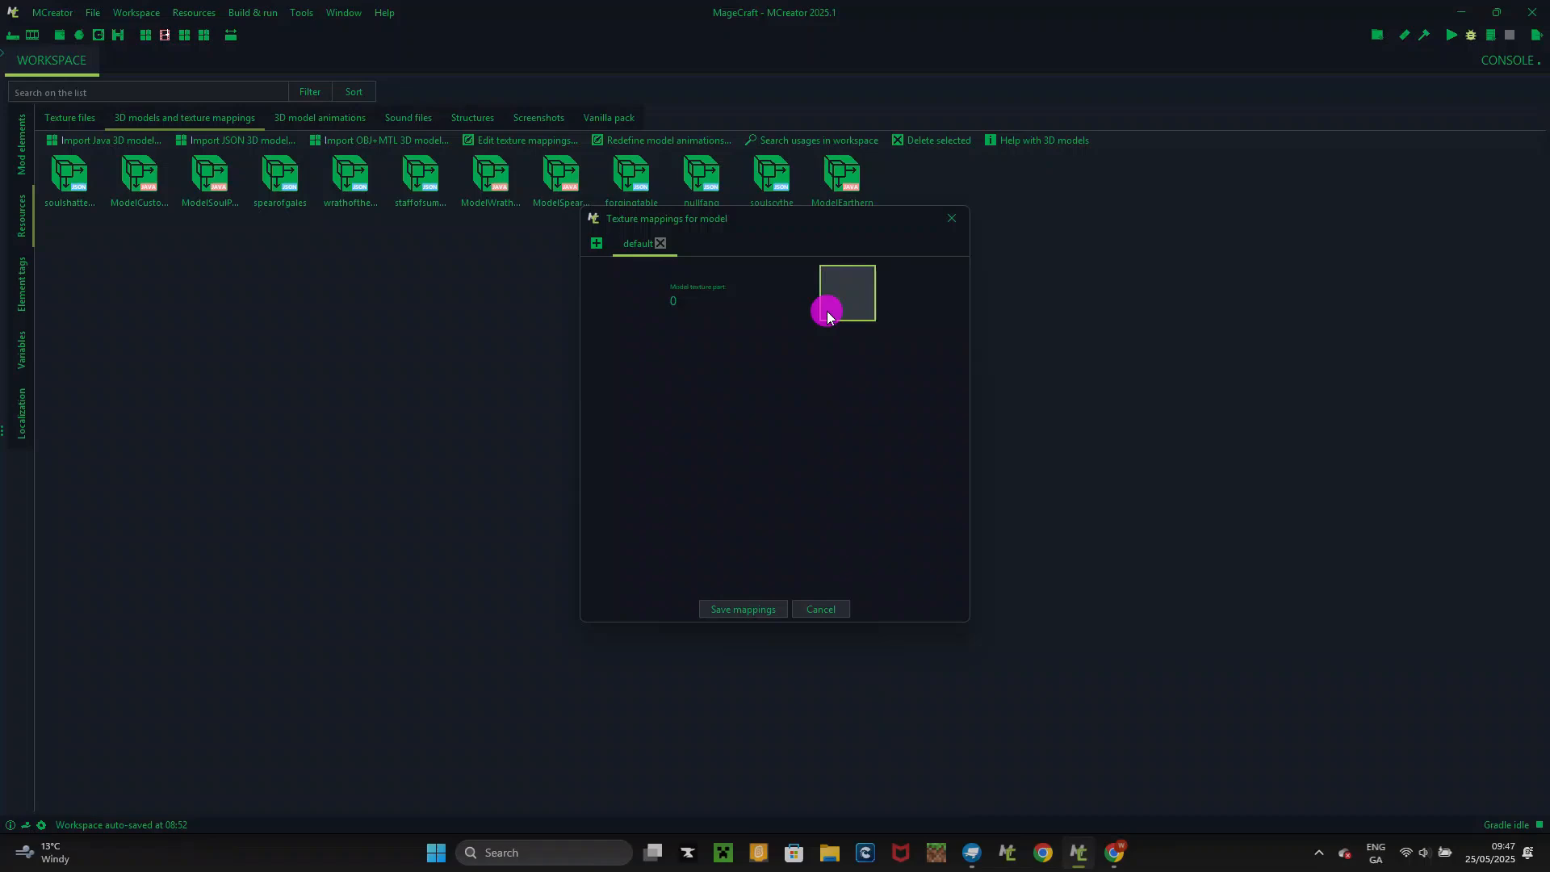
pyautogui.click(827, 311)
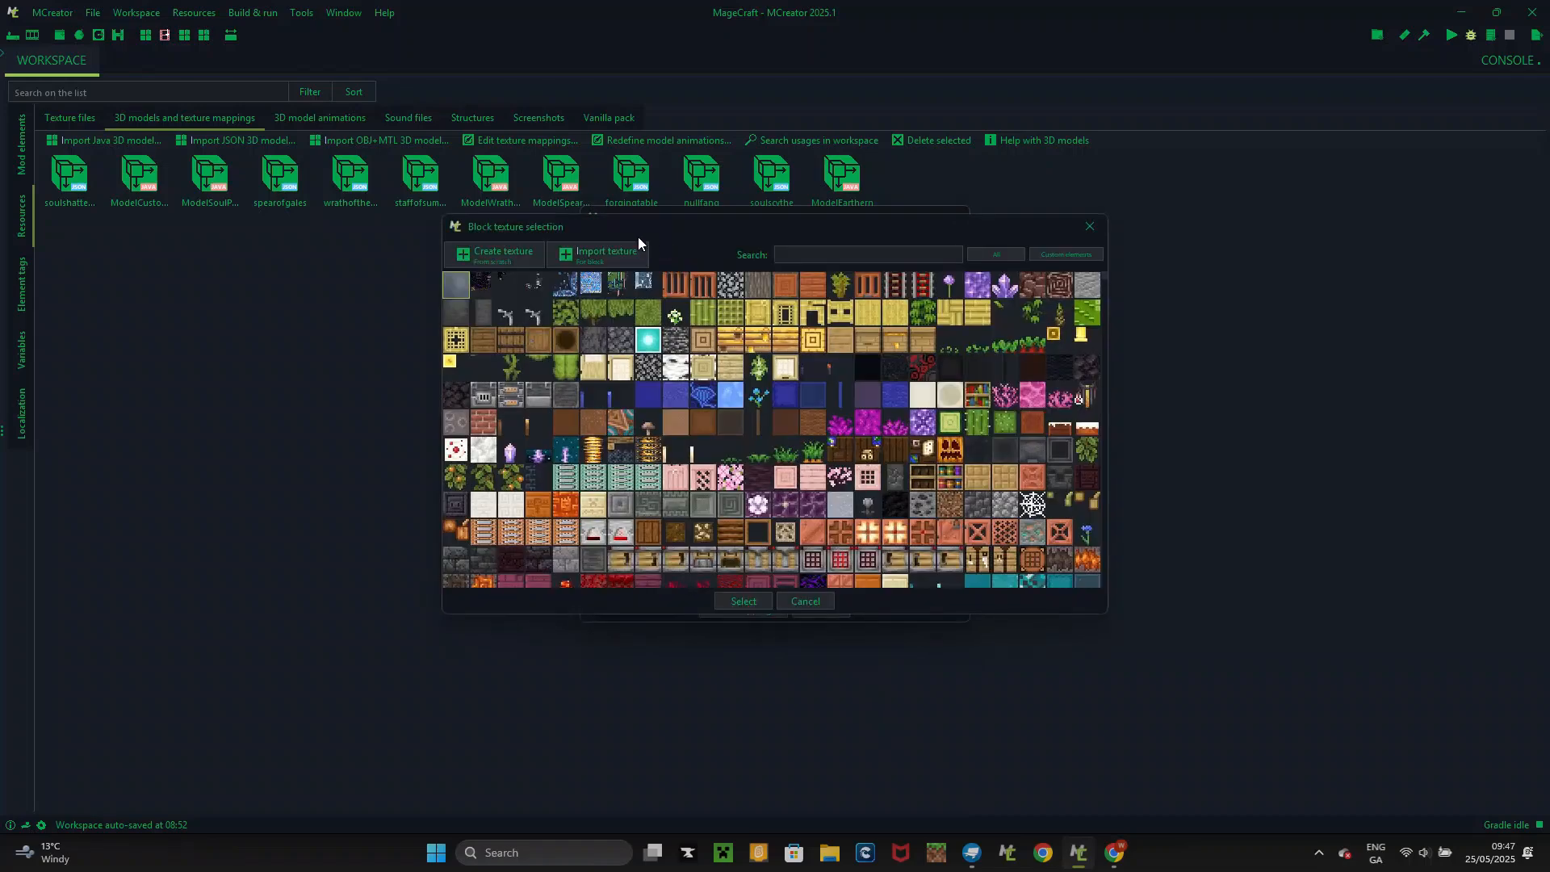
pyautogui.click(625, 250)
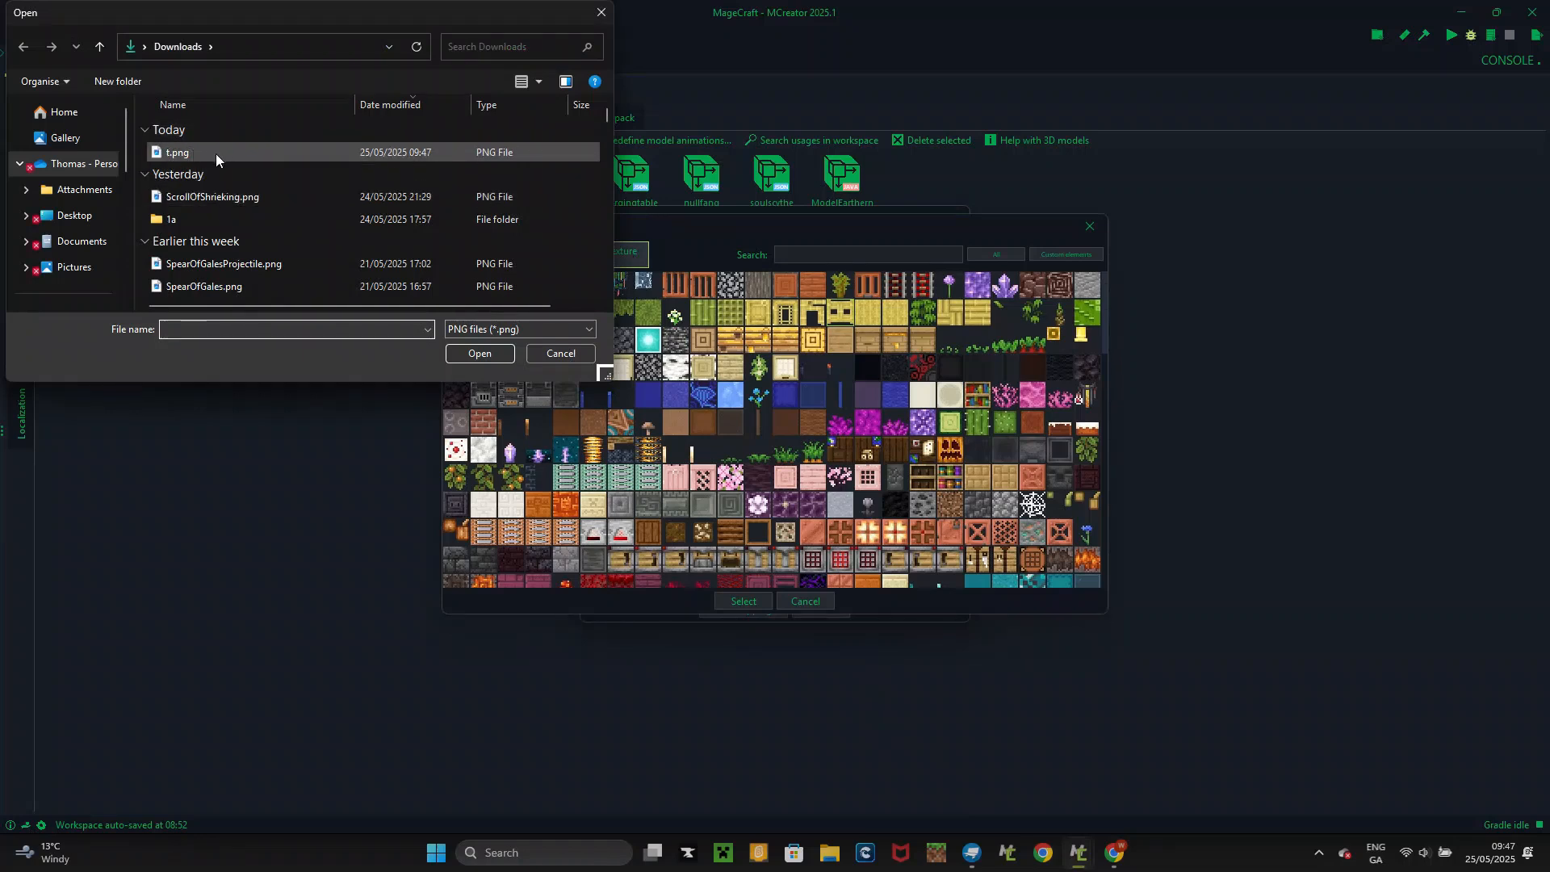
pyautogui.click(283, 153)
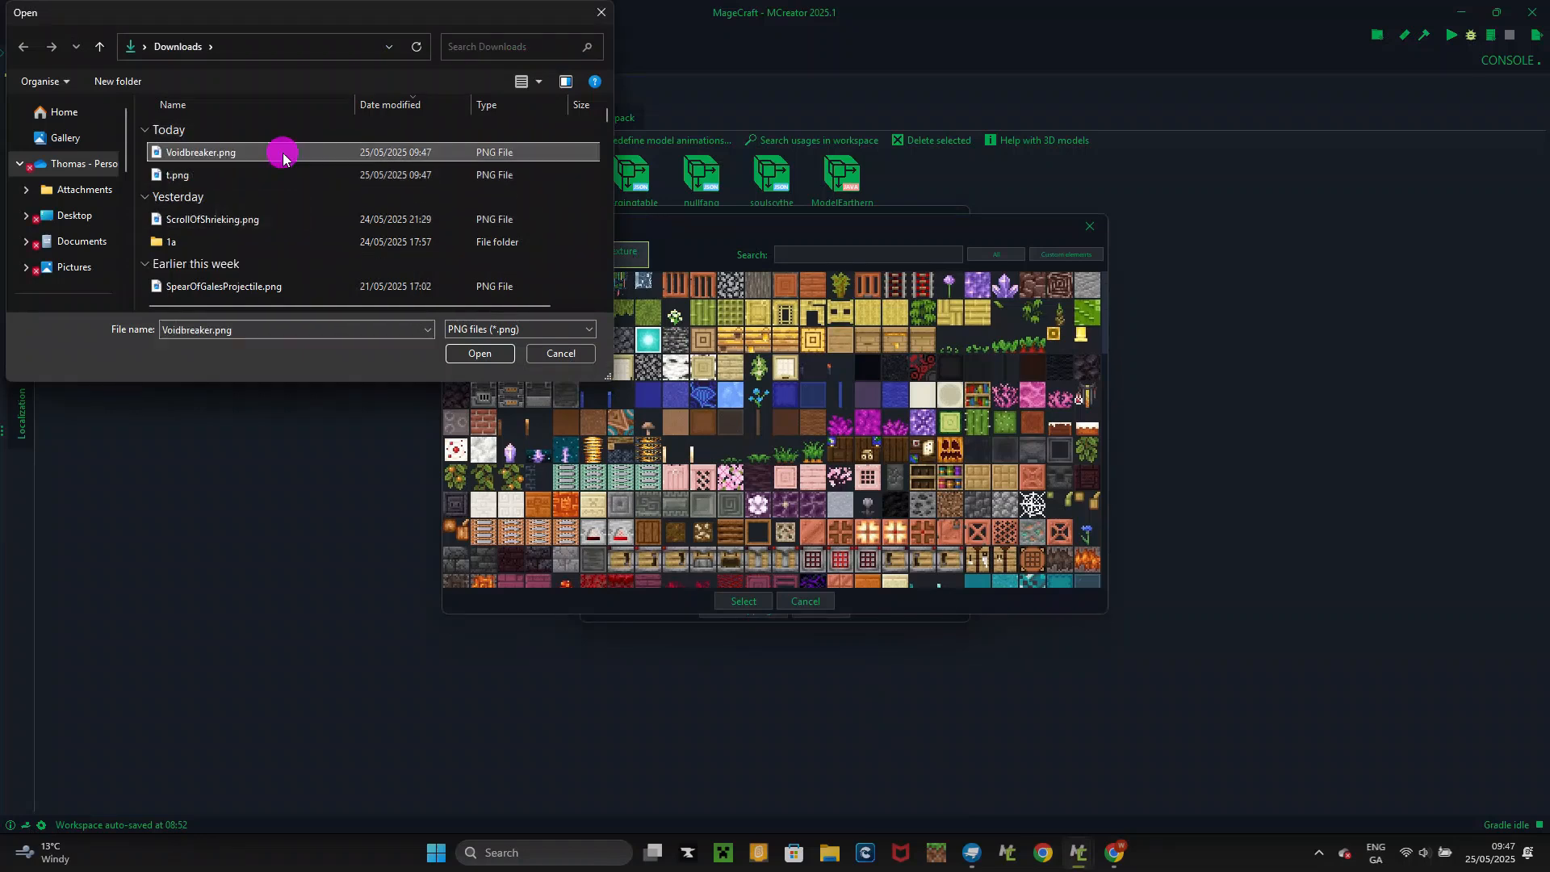
pyautogui.doubleClick(283, 153)
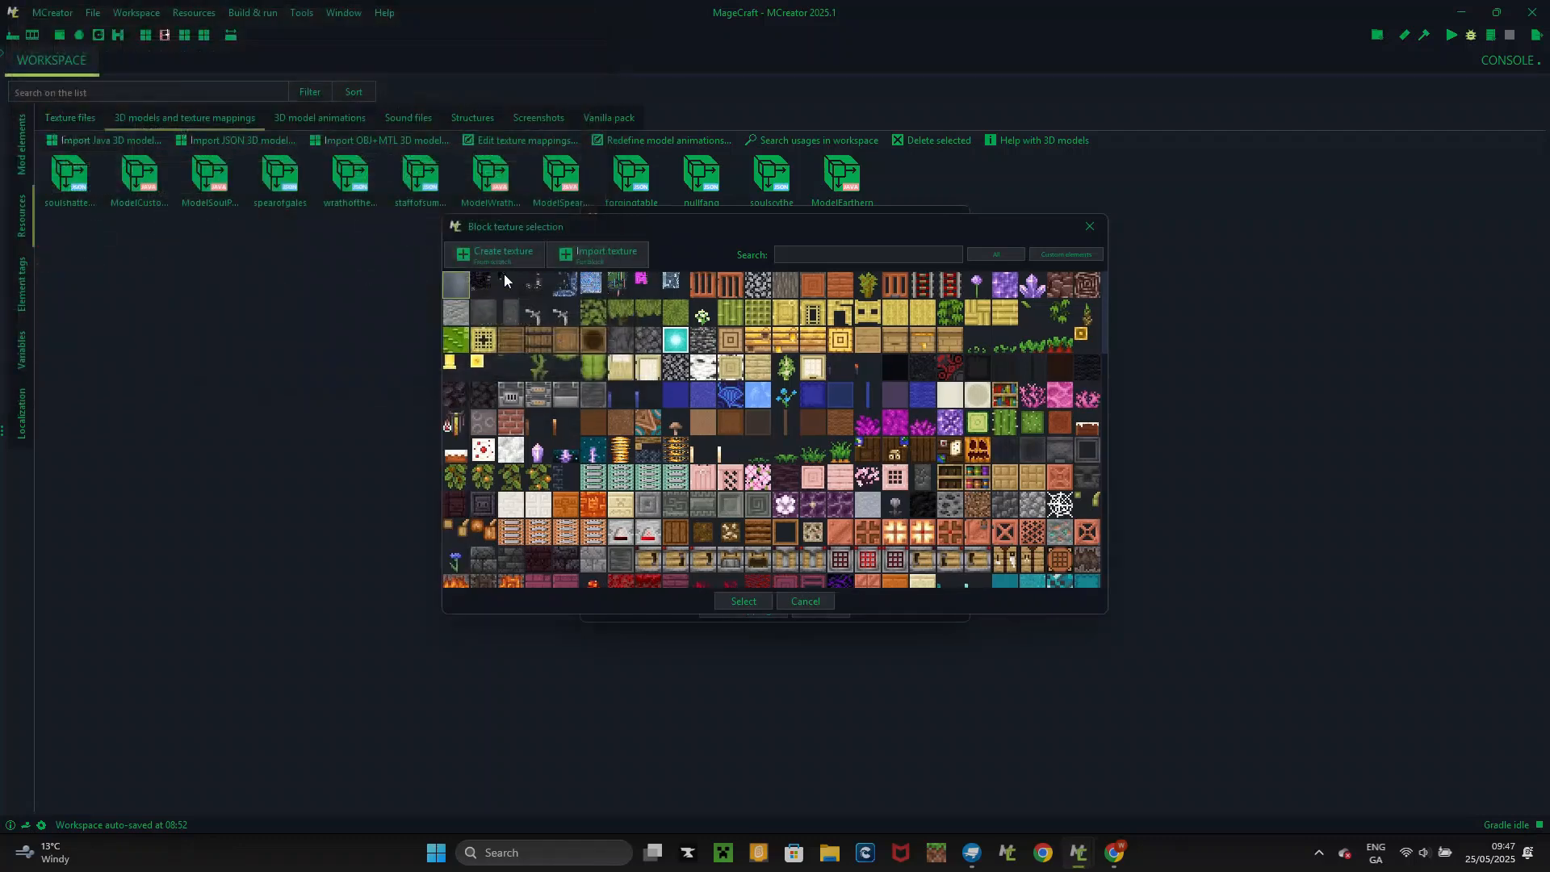
pyautogui.click(648, 284)
pyautogui.click(741, 601)
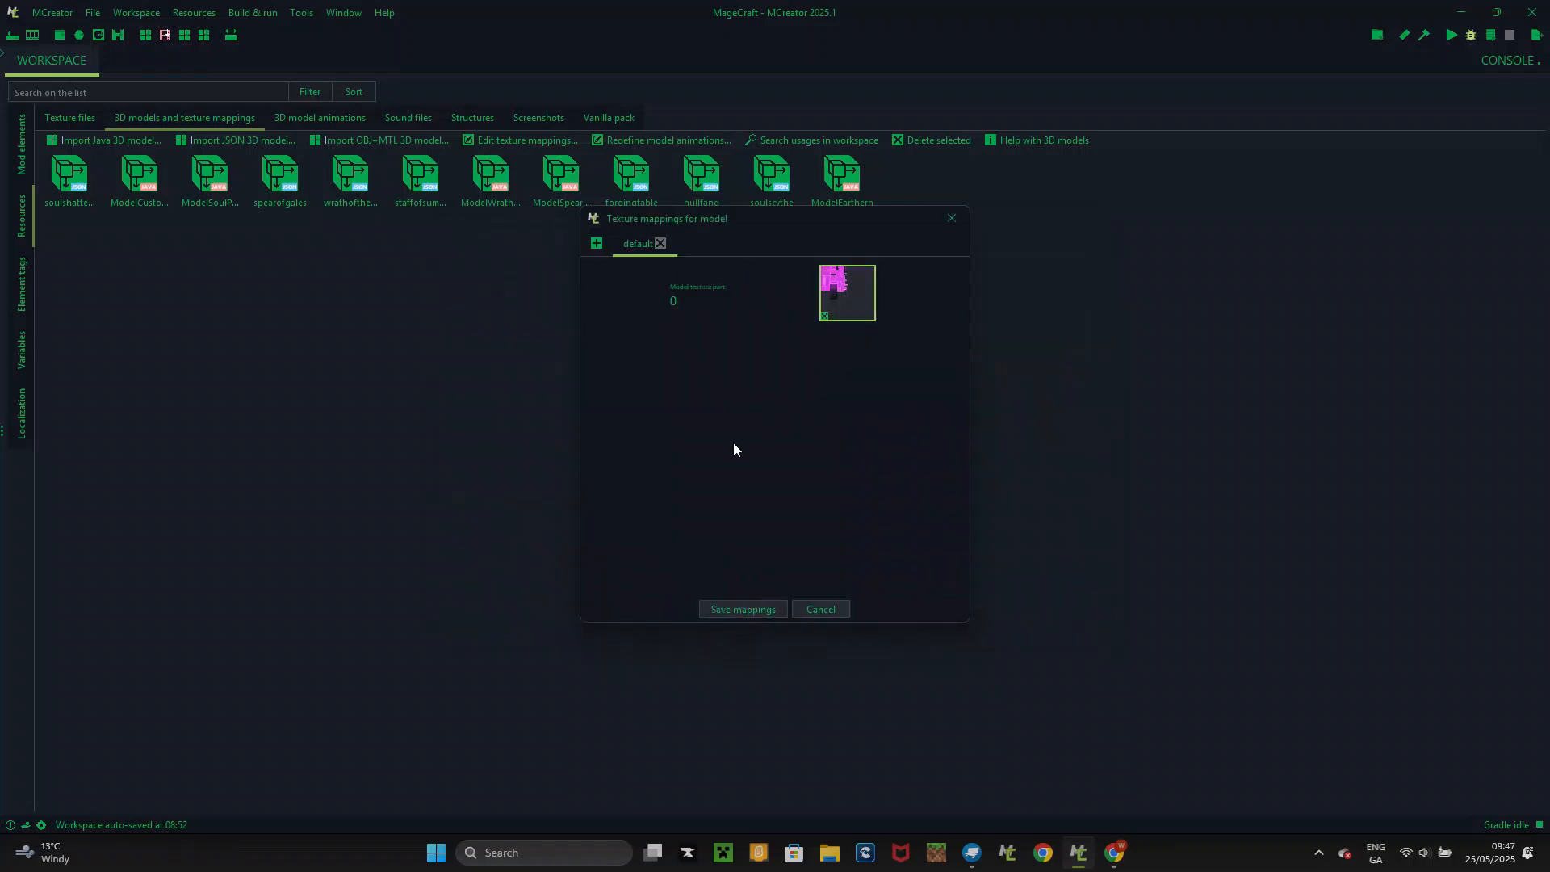
pyautogui.click(745, 610)
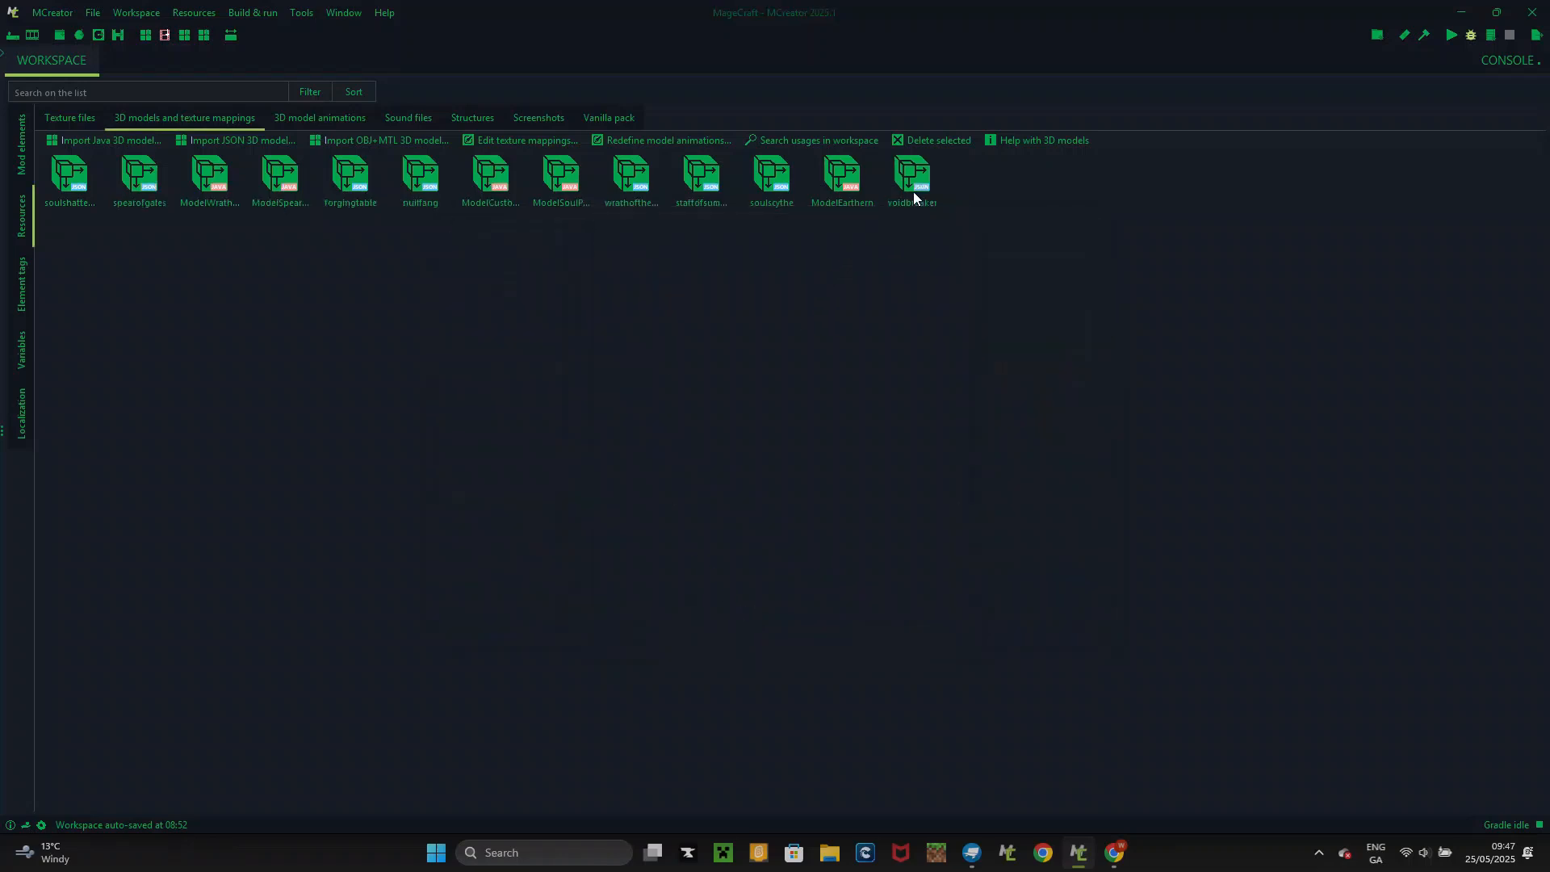
# - Create a new Tool mod element named Voidbreaker and set its item model to voidbreaker
pyautogui.click(17, 133)
pyautogui.click(56, 129)
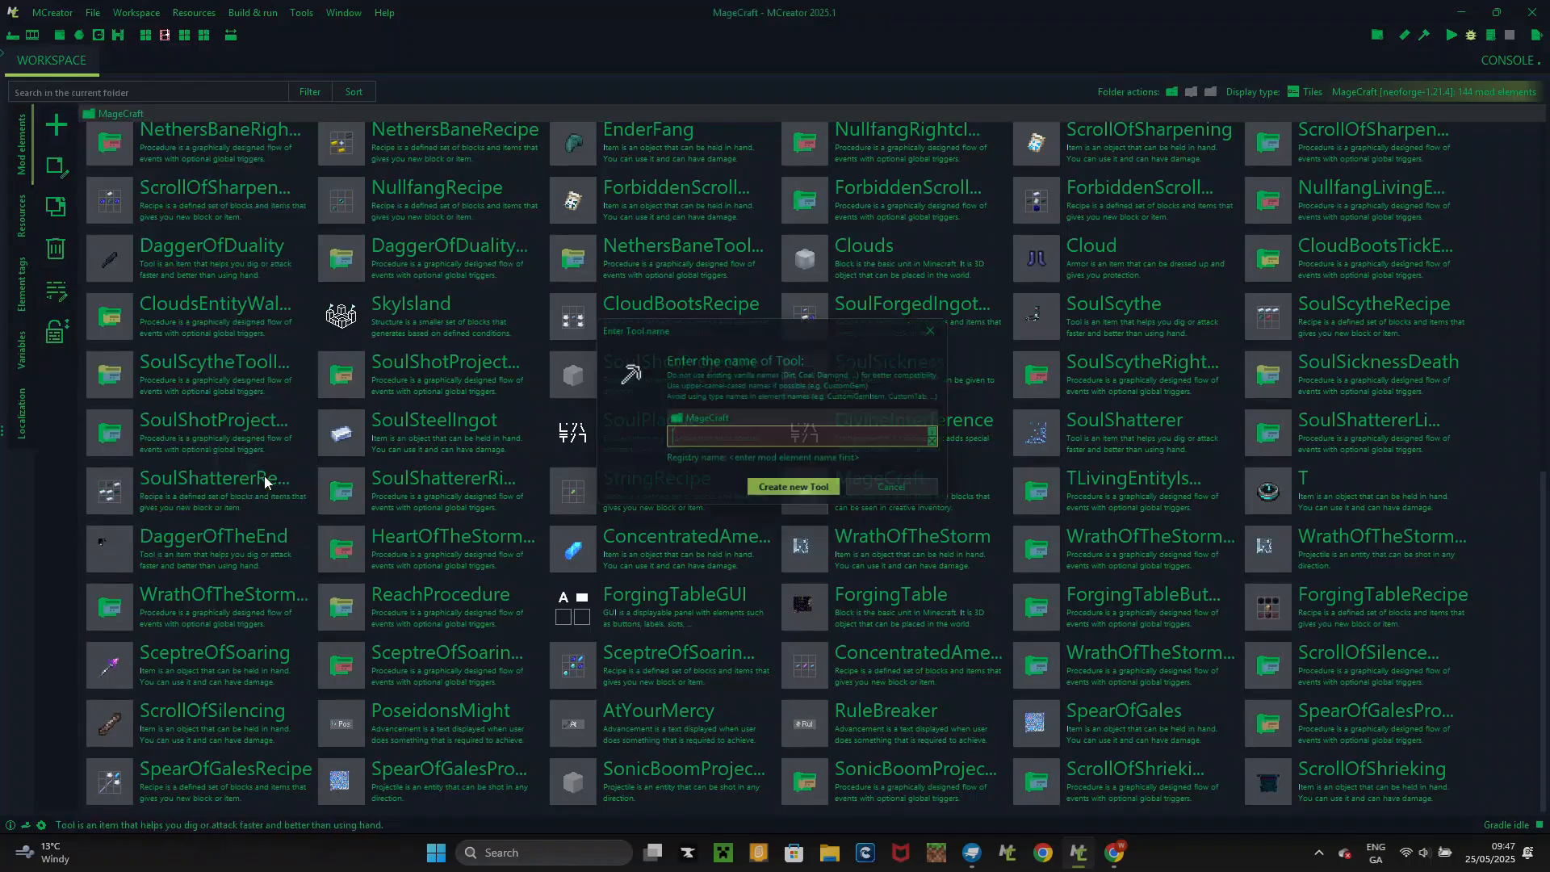
pyautogui.click(268, 479)
pyautogui.write('V')
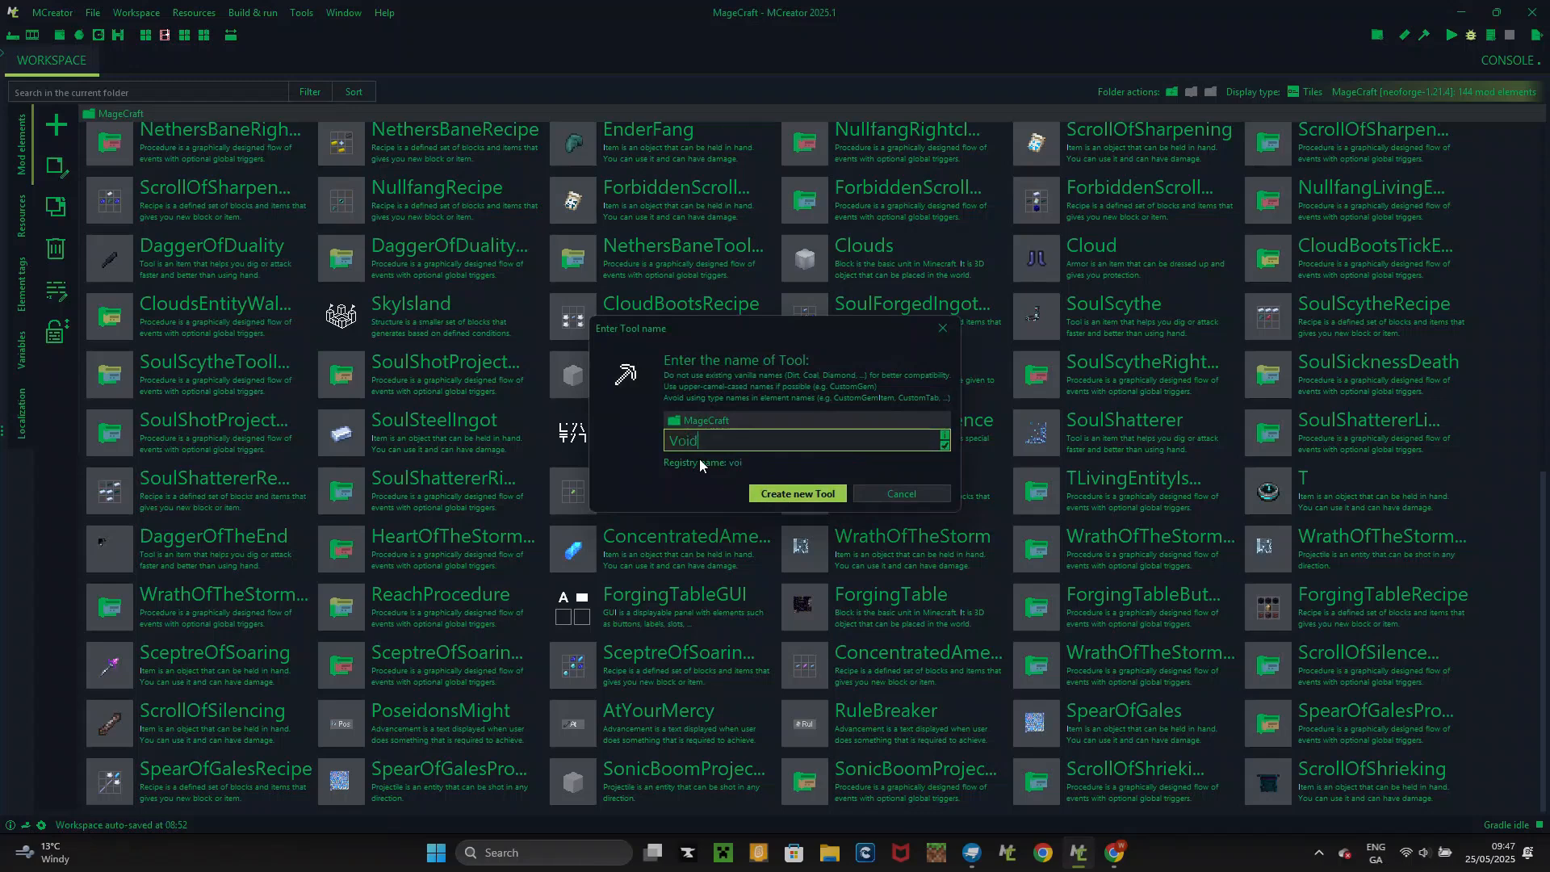
pyautogui.write('oidbreaker')
pyautogui.press('Return')
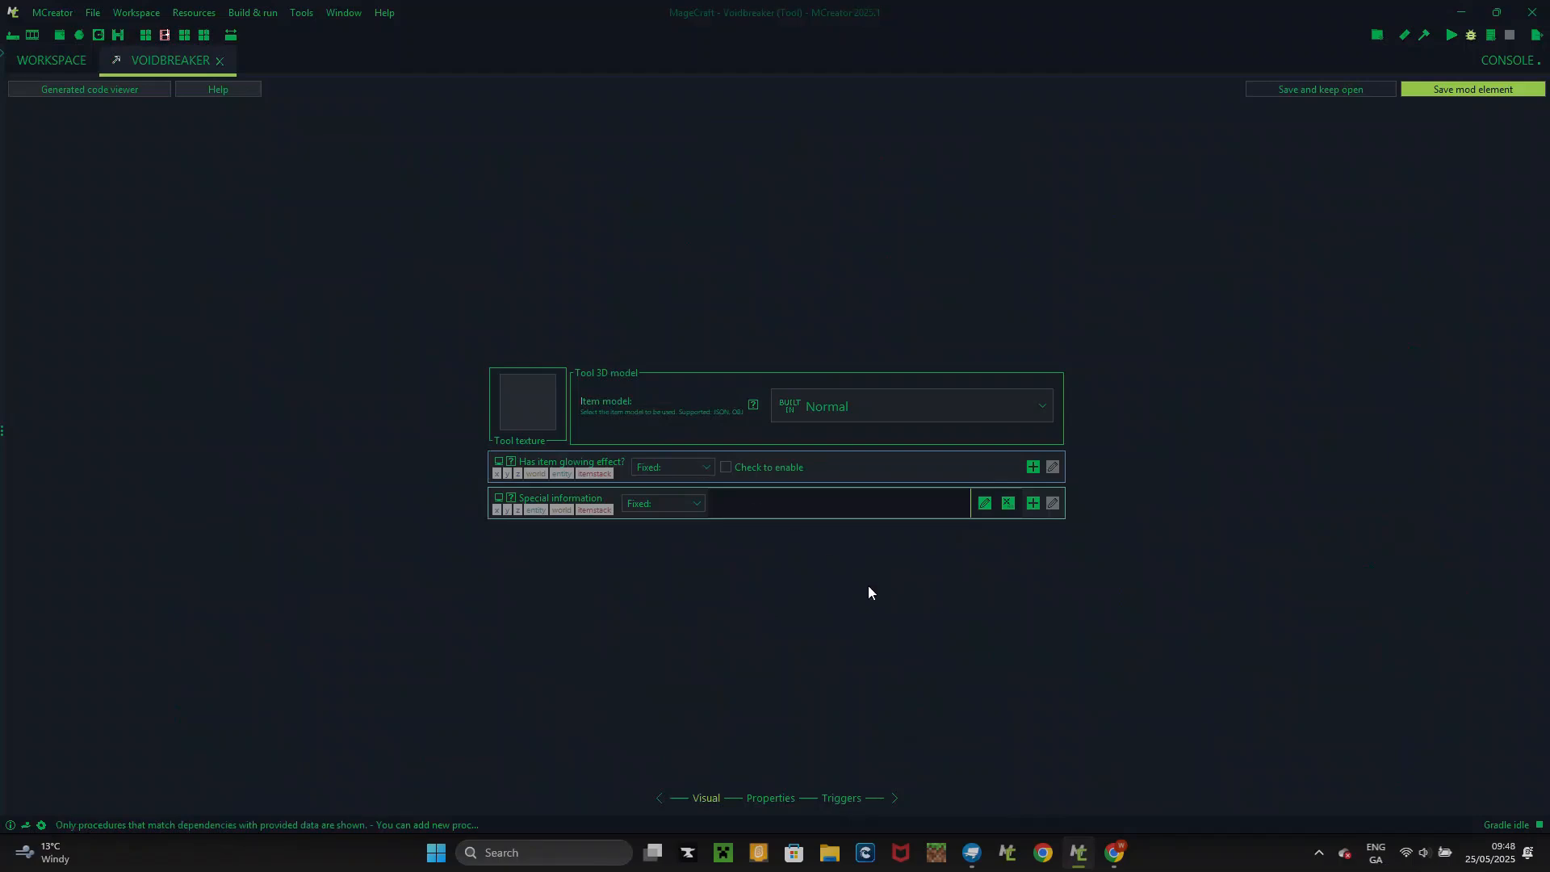
pyautogui.click(833, 396)
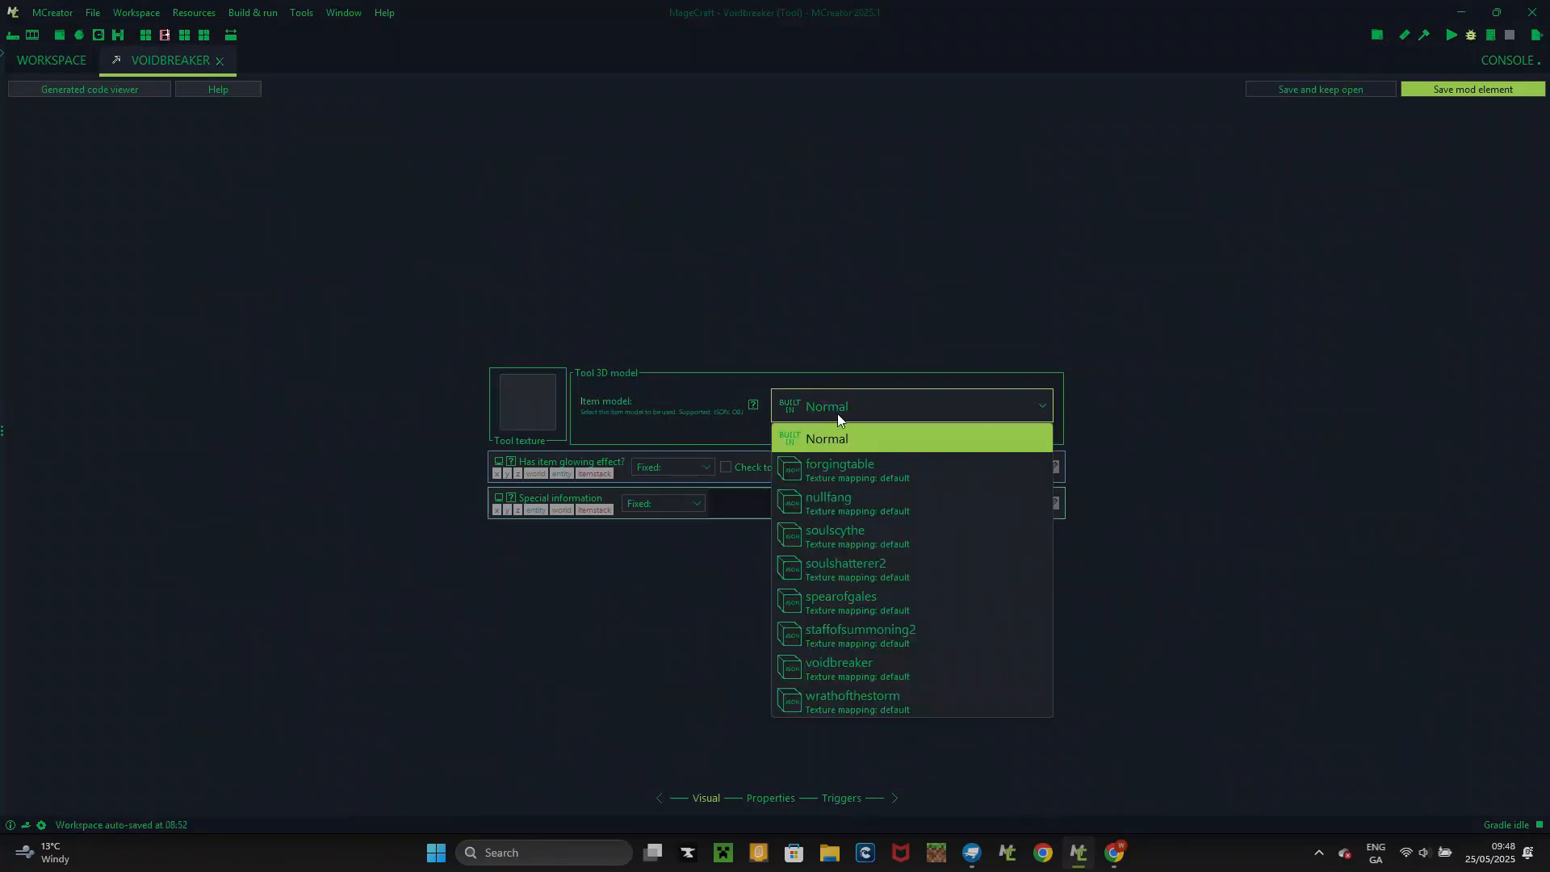
pyautogui.click(861, 662)
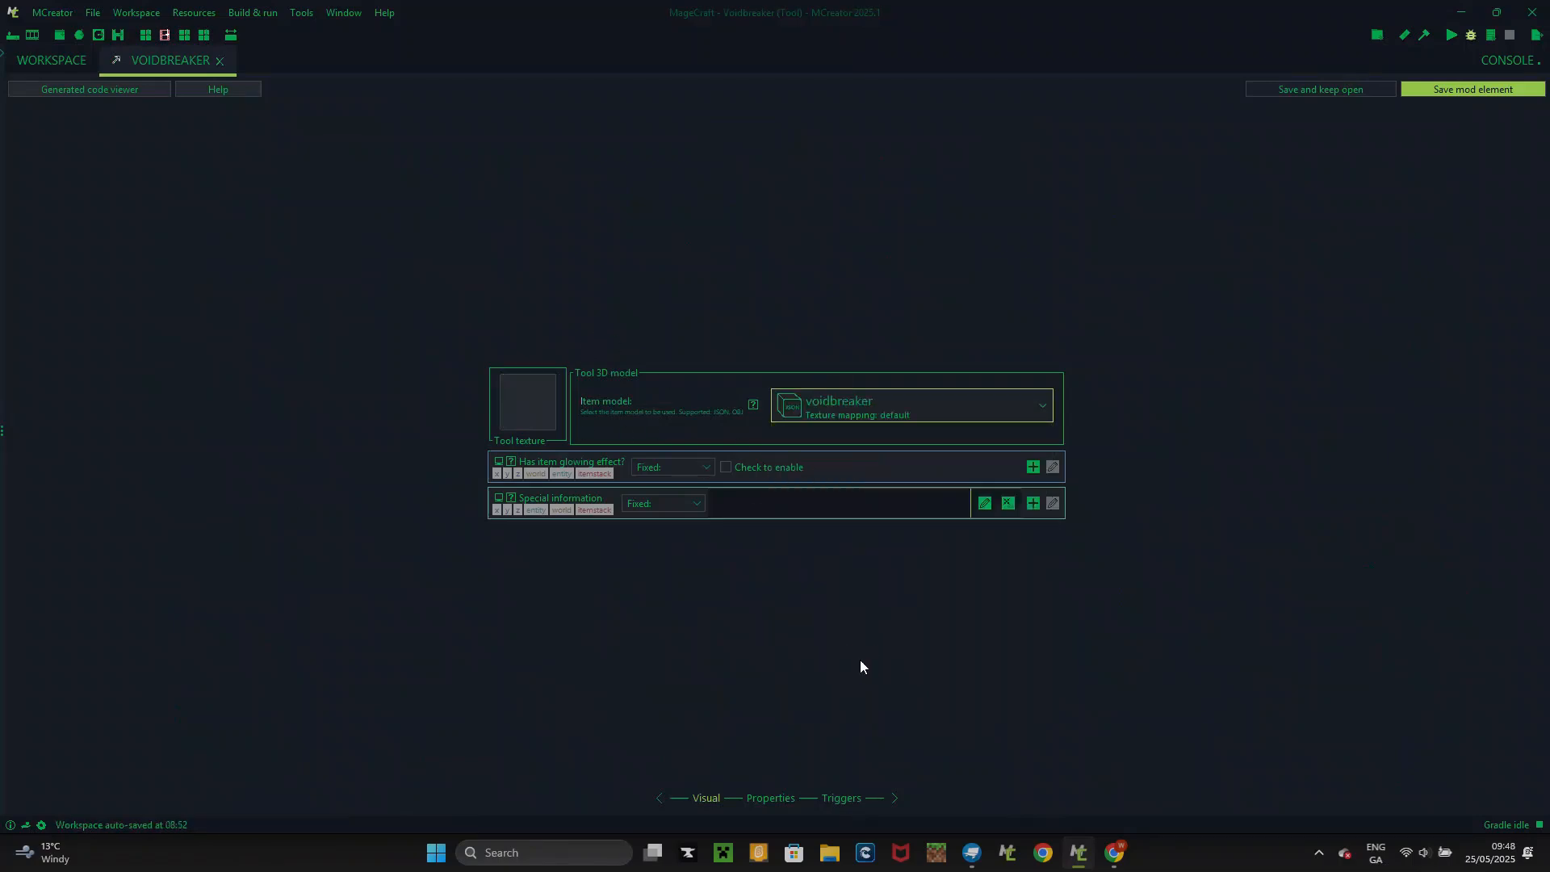
# - Import Voidbreaker.png as an item texture and assign it as the tool's texture
pyautogui.click(542, 401)
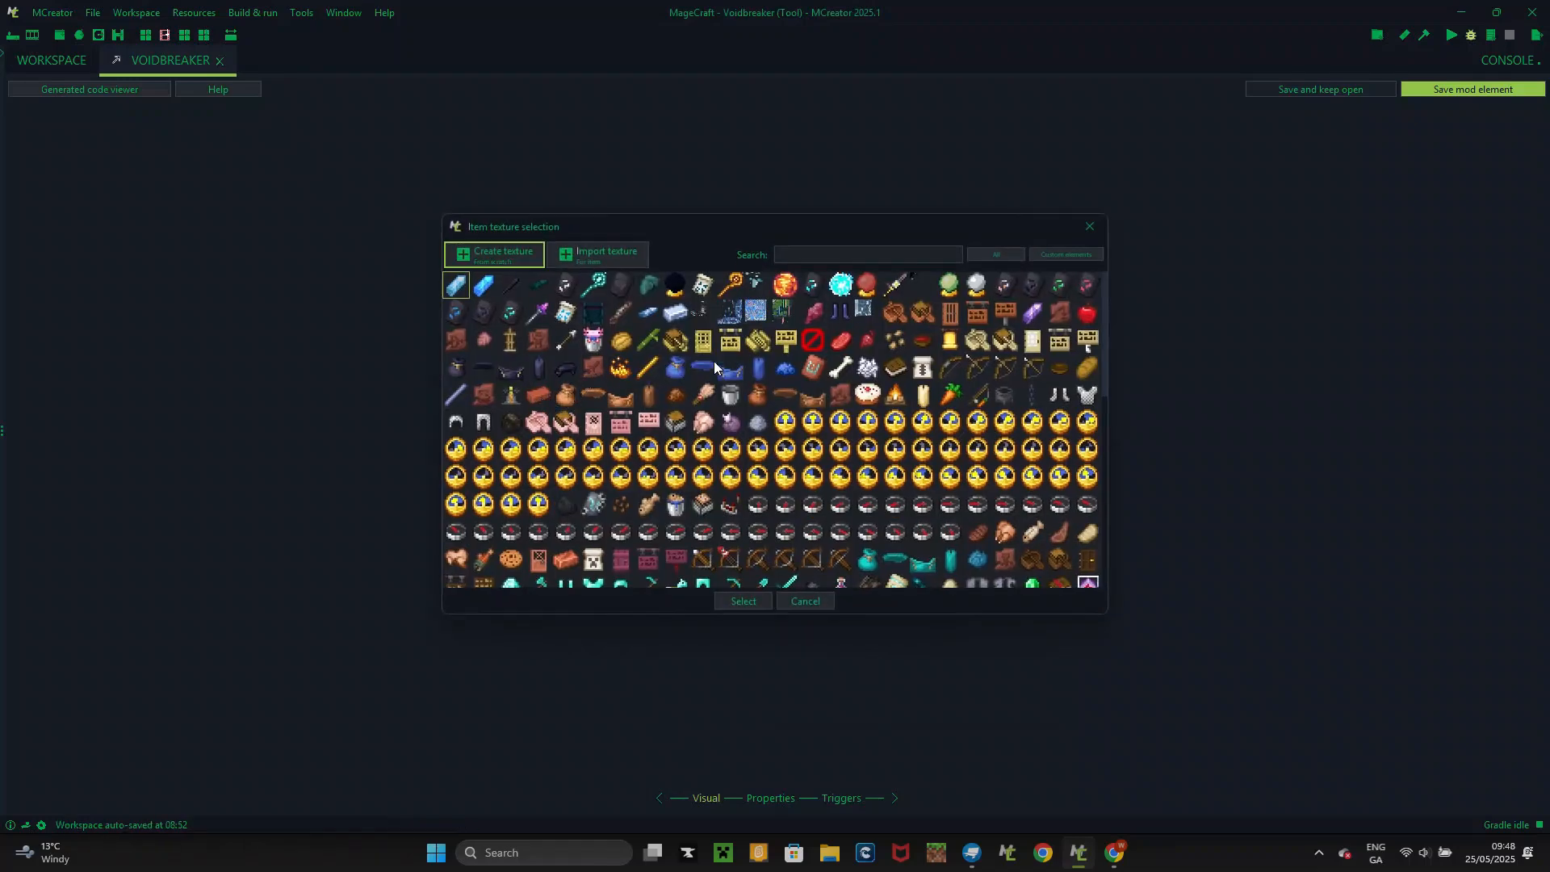
pyautogui.click(597, 253)
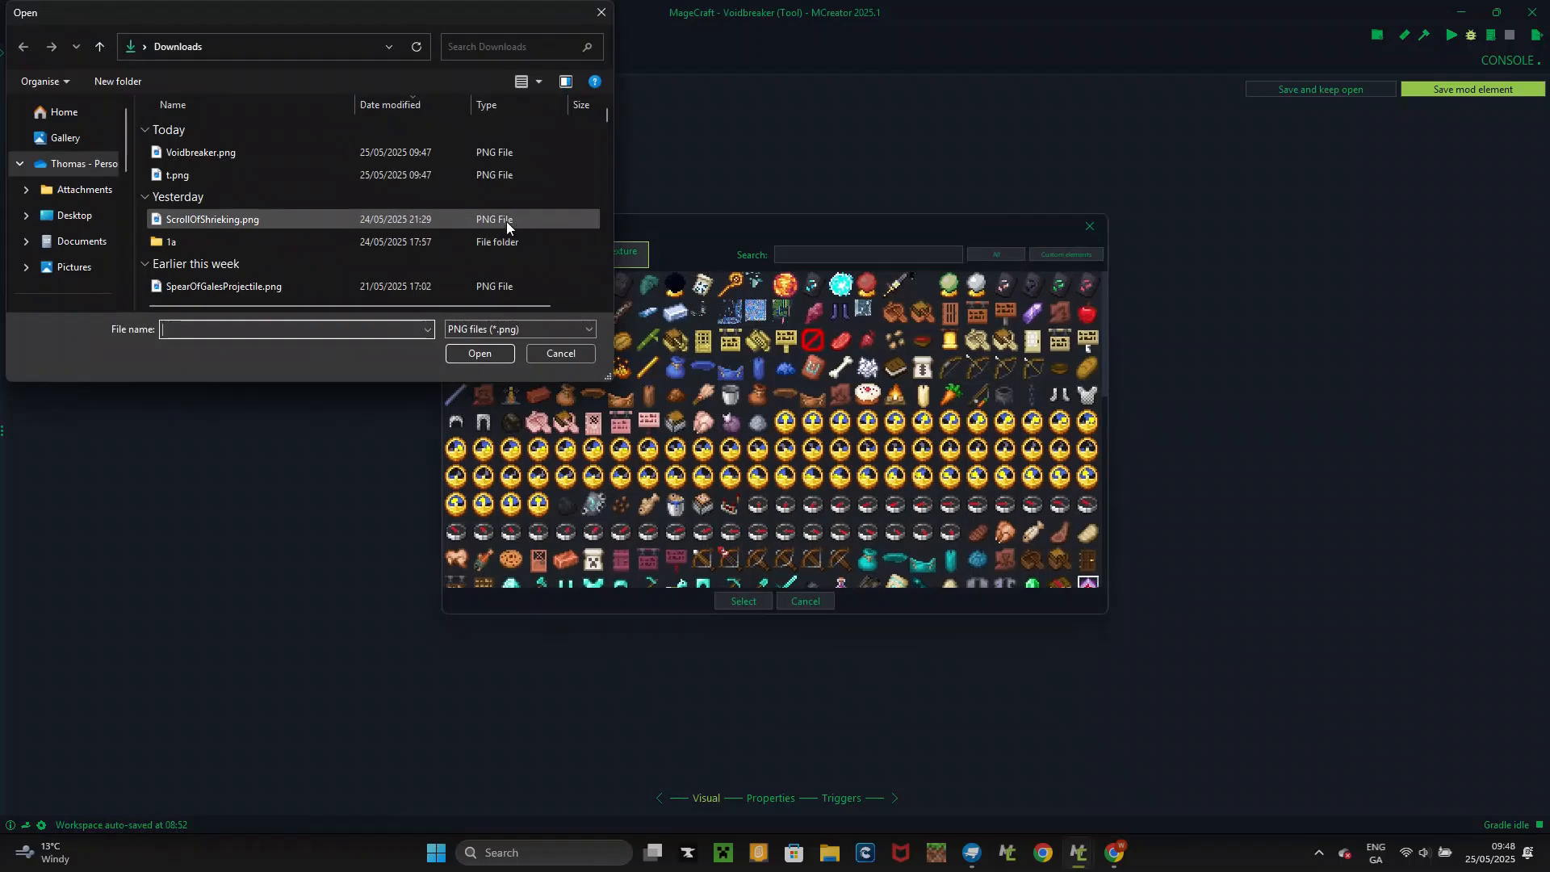
pyautogui.click(336, 142)
pyautogui.doubleClick(337, 142)
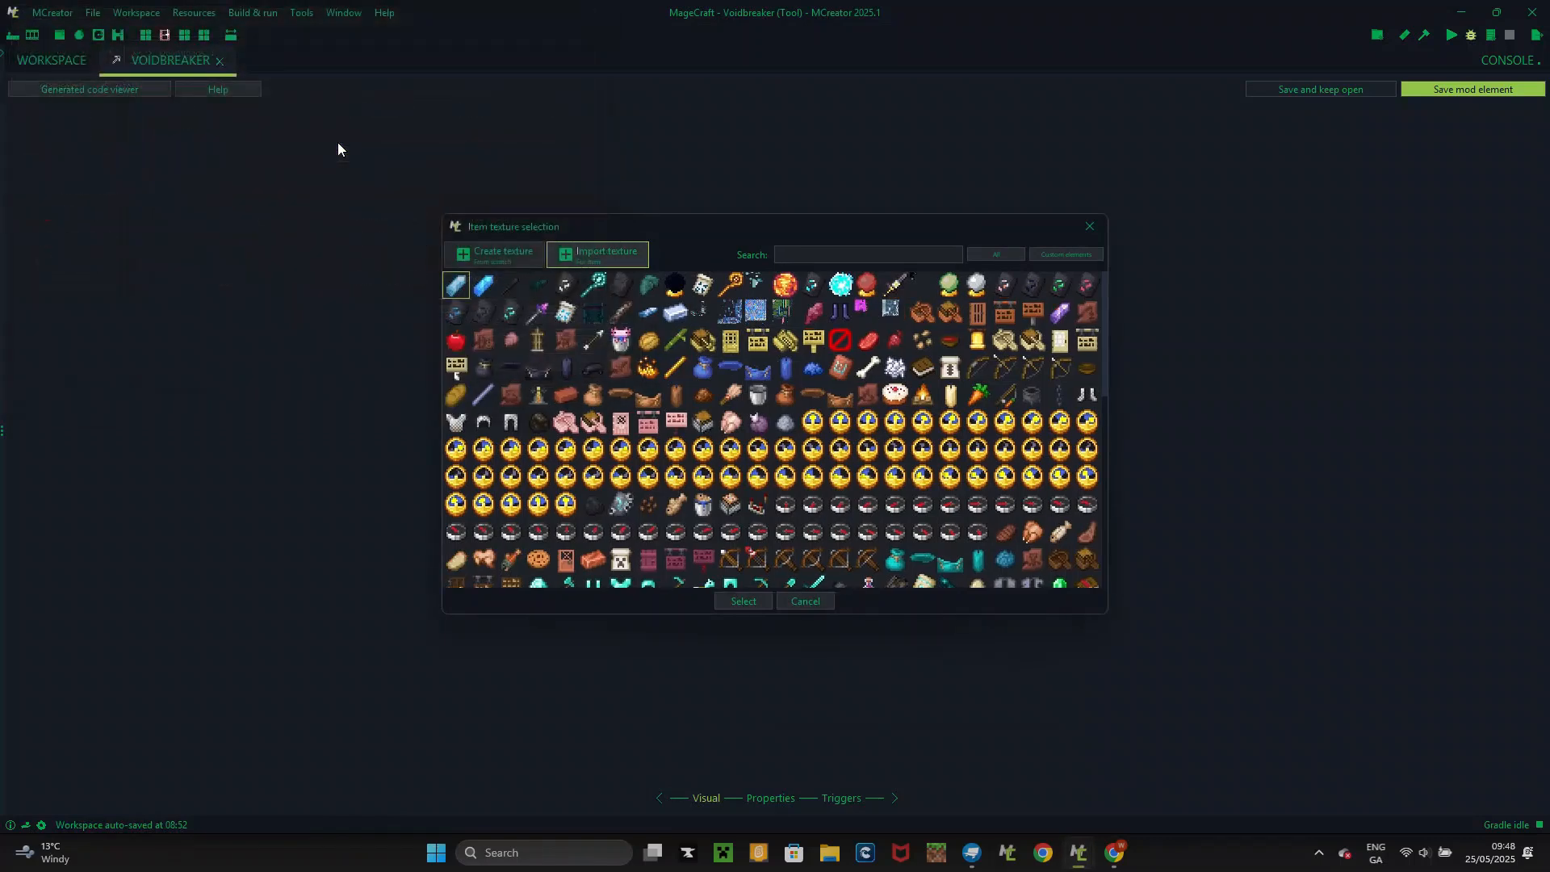
pyautogui.click(860, 311)
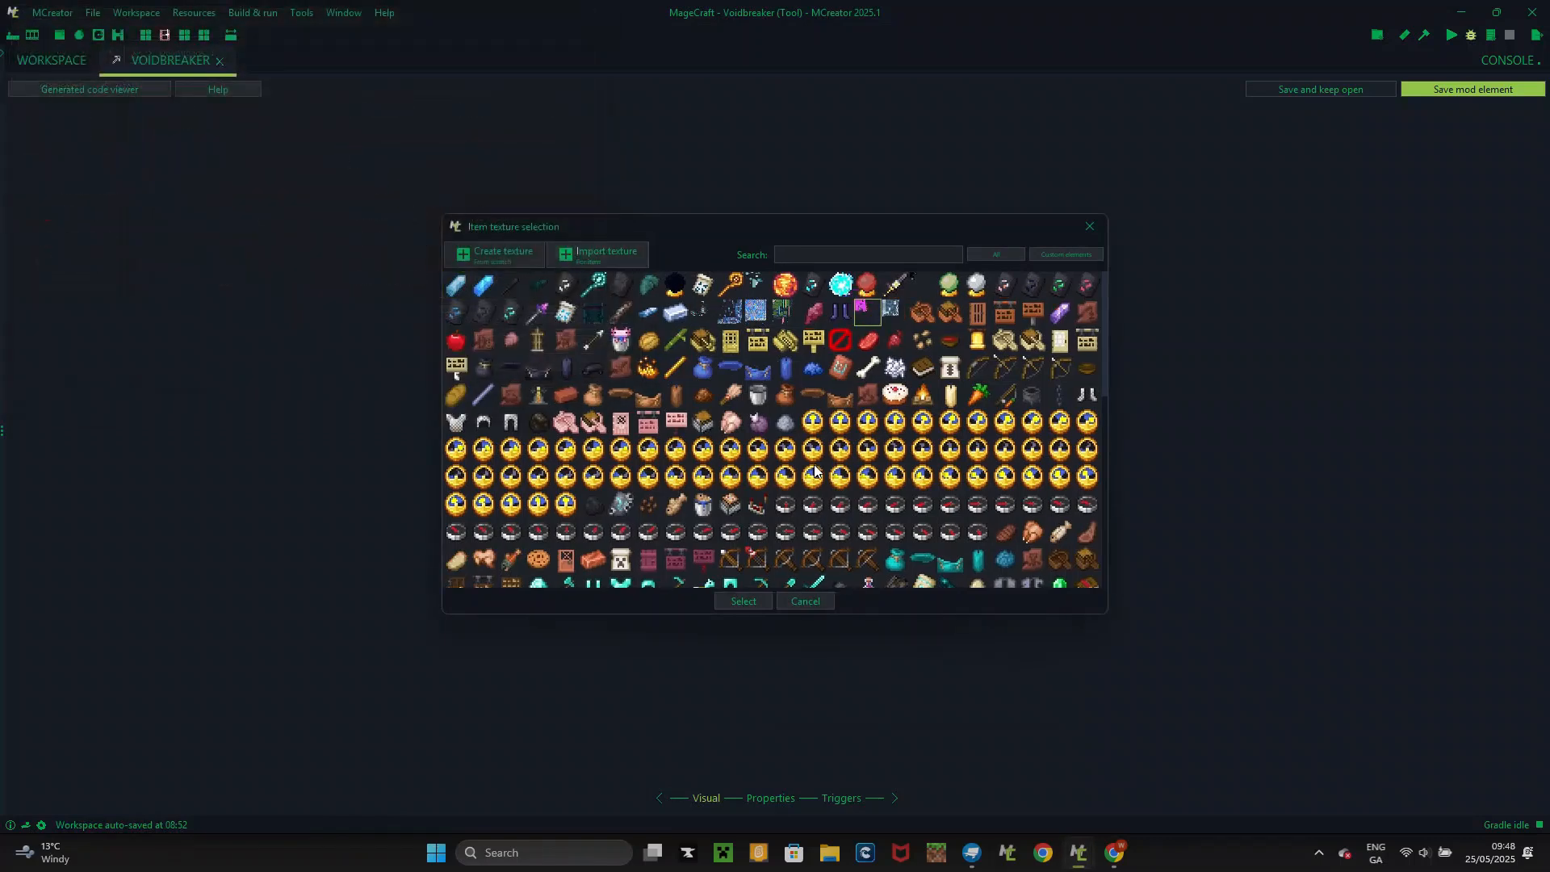
pyautogui.click(759, 600)
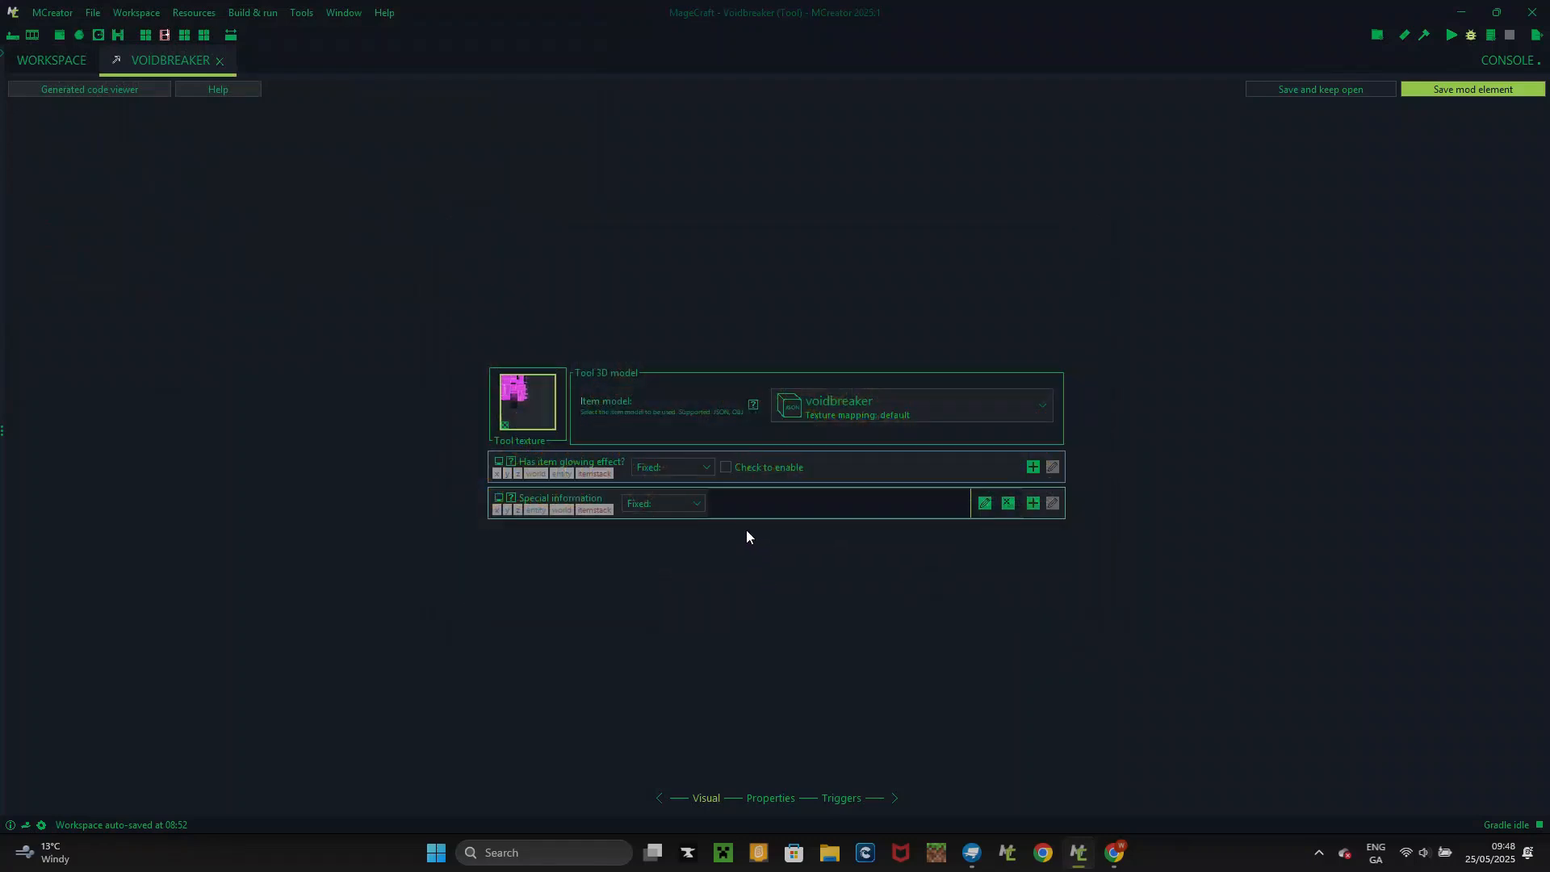
# - Add the tool to the Mage Craft and Combat creative tabs and set its blocks drop tier to DIAMOND
pyautogui.click(772, 801)
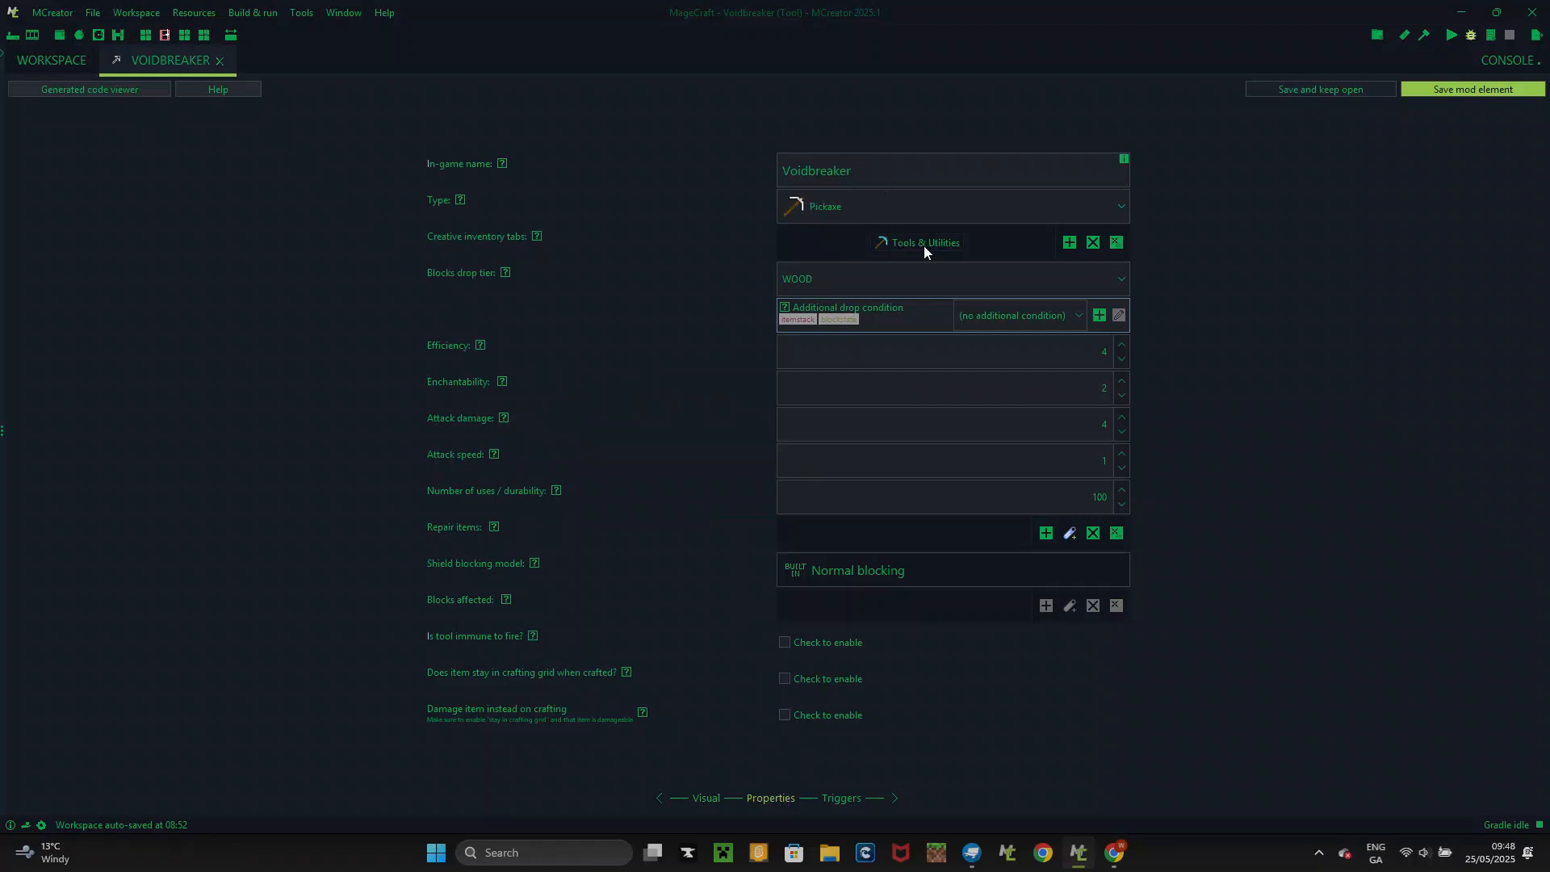
pyautogui.click(1070, 242)
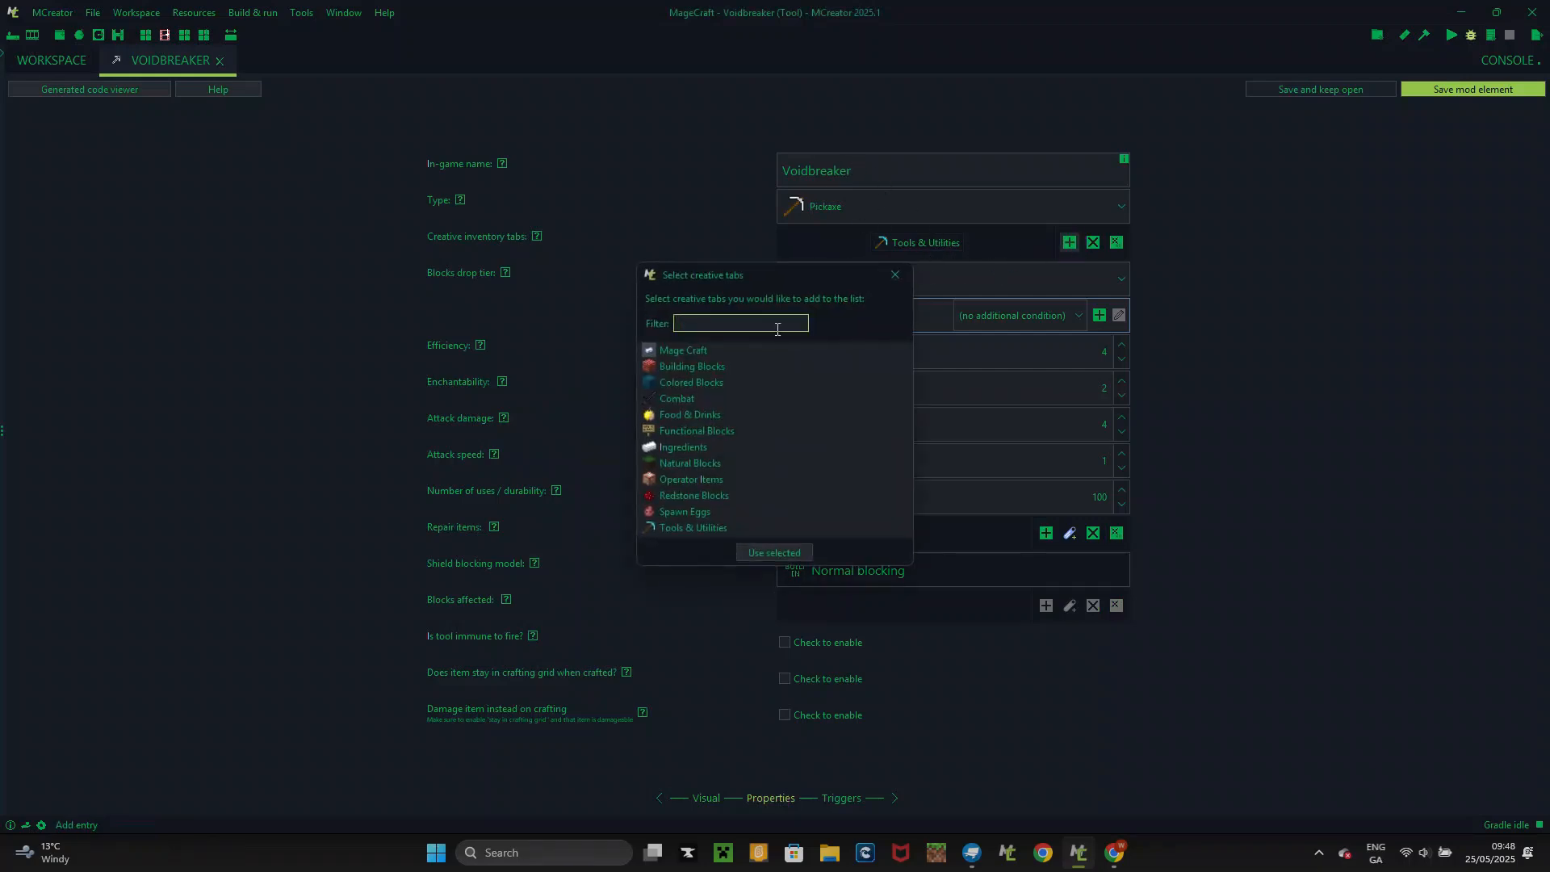
pyautogui.click(704, 399)
pyautogui.keyDown('ctrl'); pyautogui.click(686, 351); pyautogui.keyUp('ctrl')
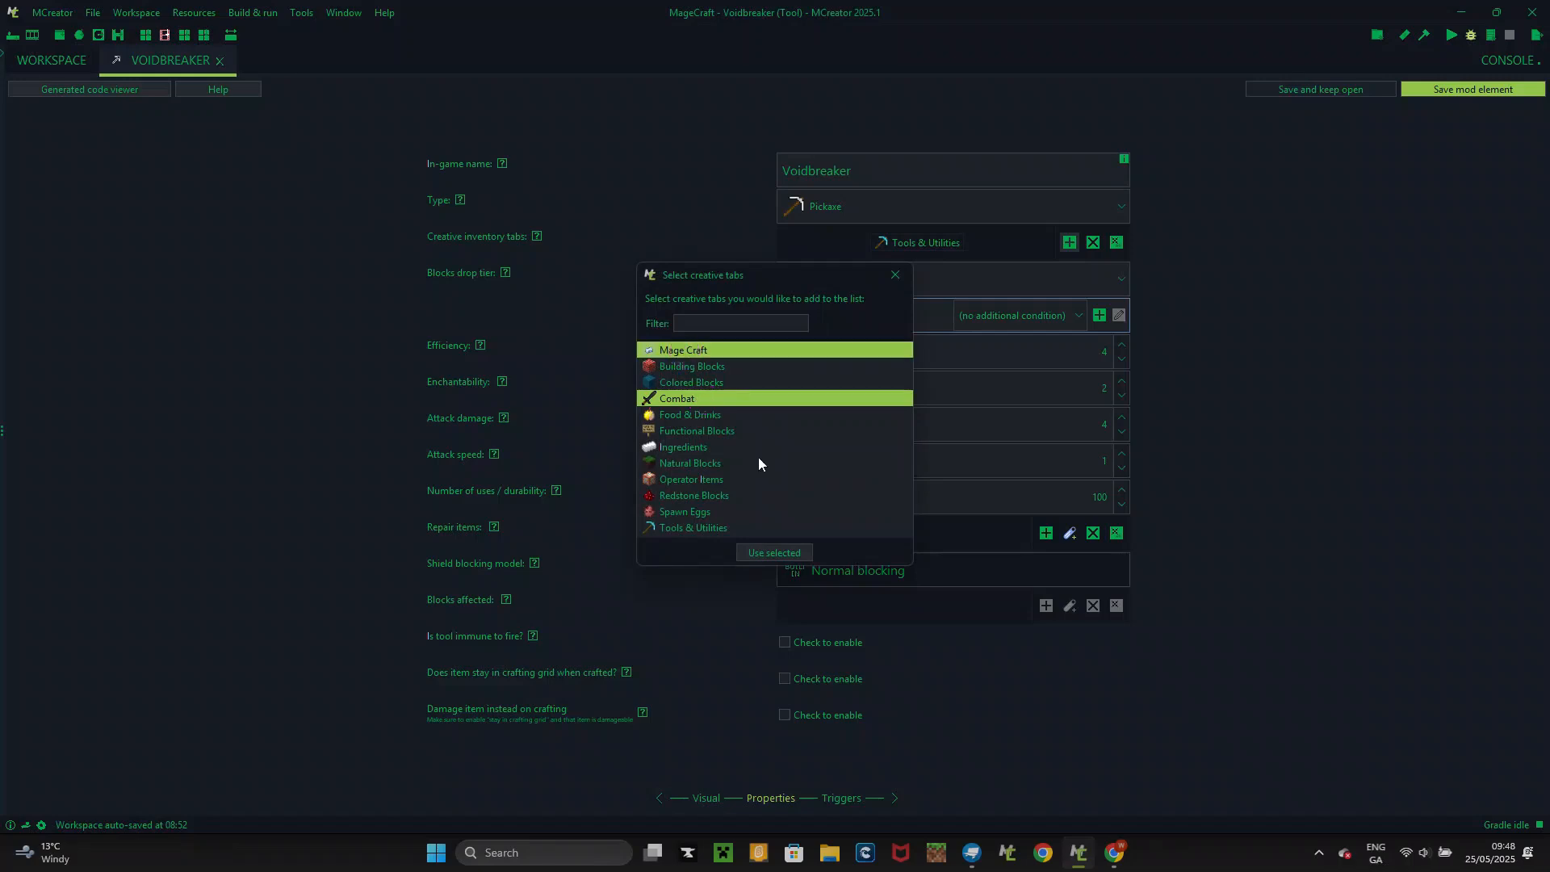
pyautogui.click(774, 552)
pyautogui.click(799, 272)
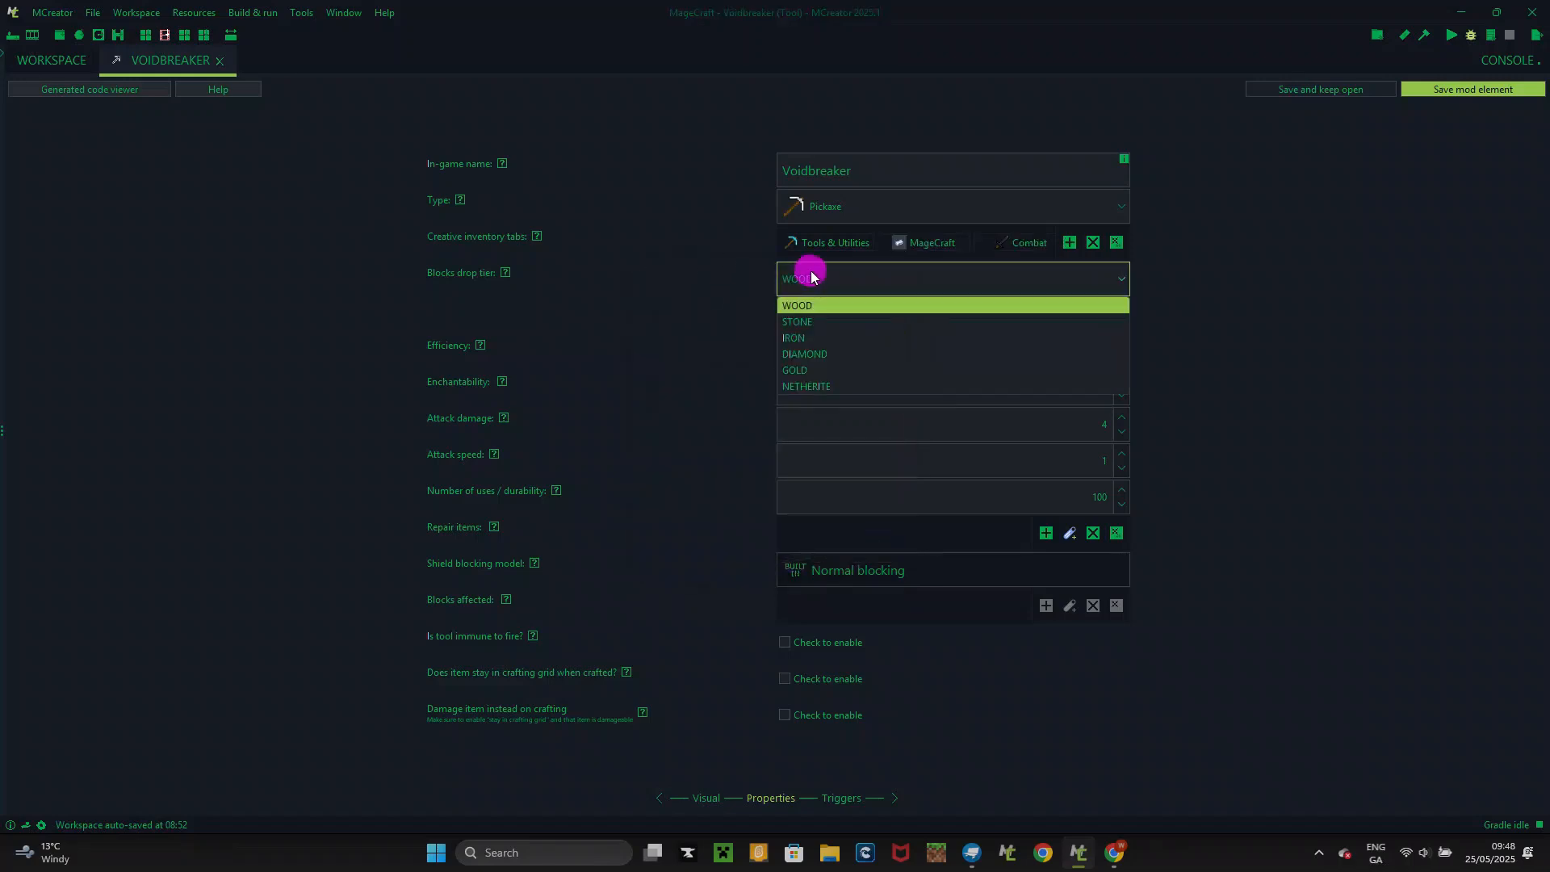
pyautogui.click(812, 360)
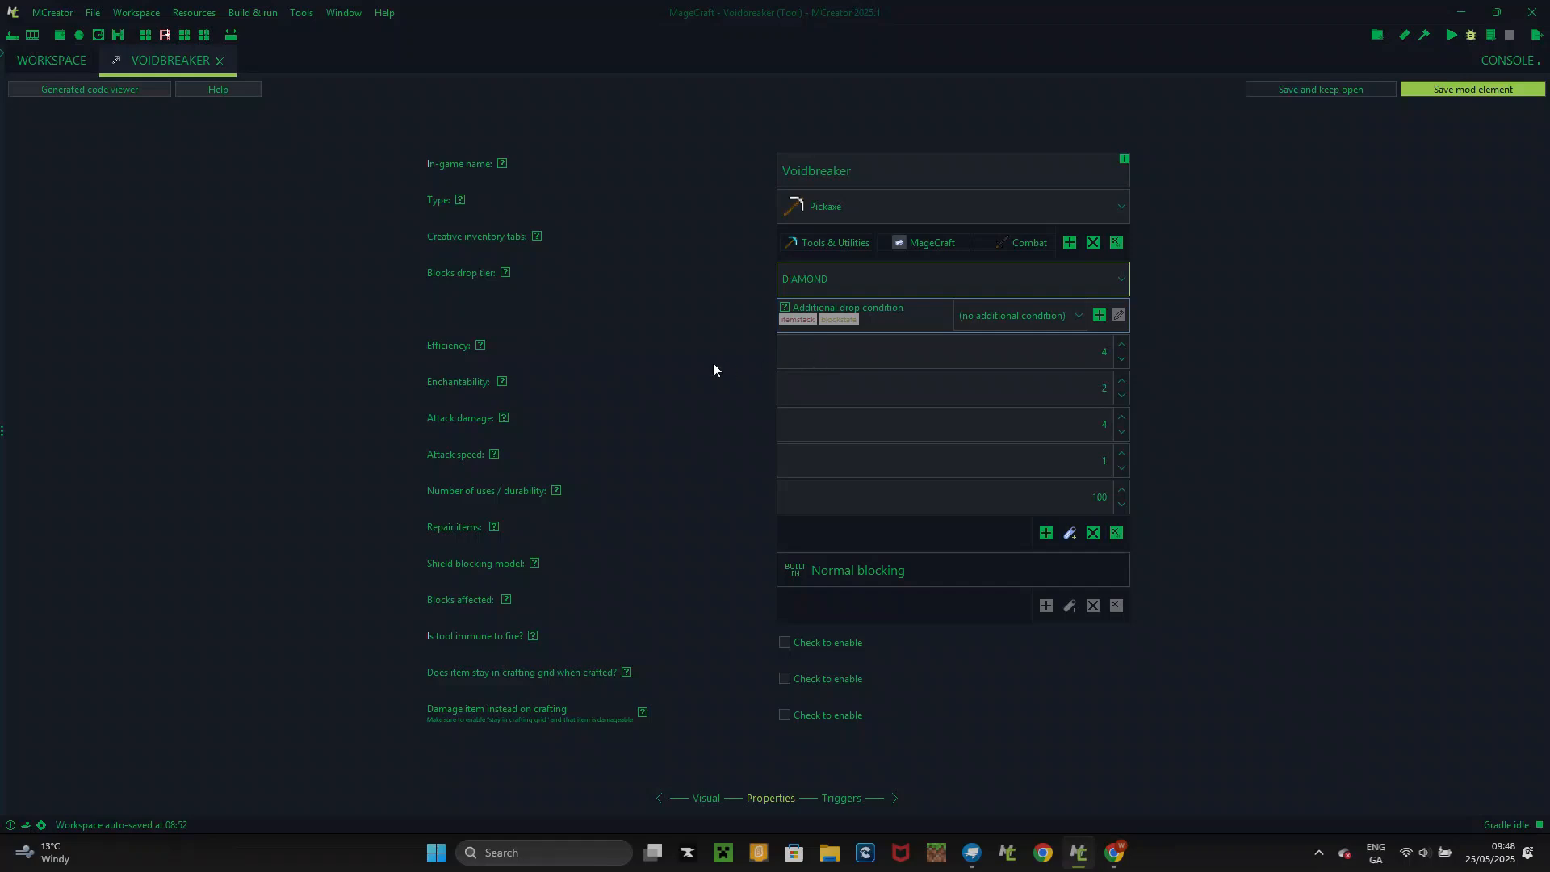
# - Set the tool's efficiency to 7, enchantability to 12, attack damage to 8, attack speed to 0.8 and durability to 900
pyautogui.click(810, 351)
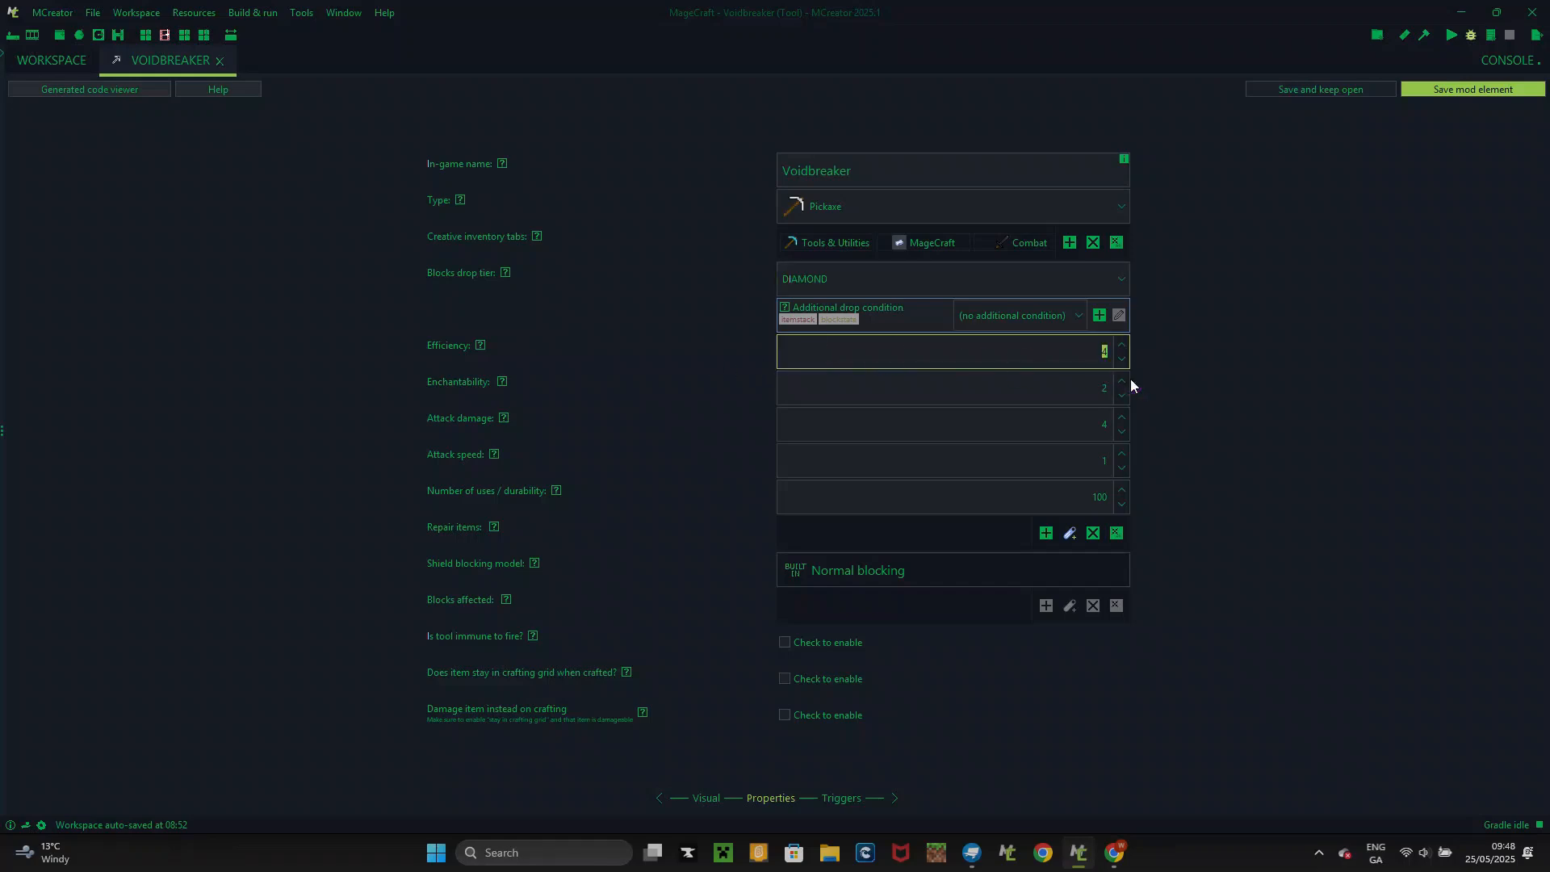
pyautogui.write('7')
pyautogui.click(1025, 379)
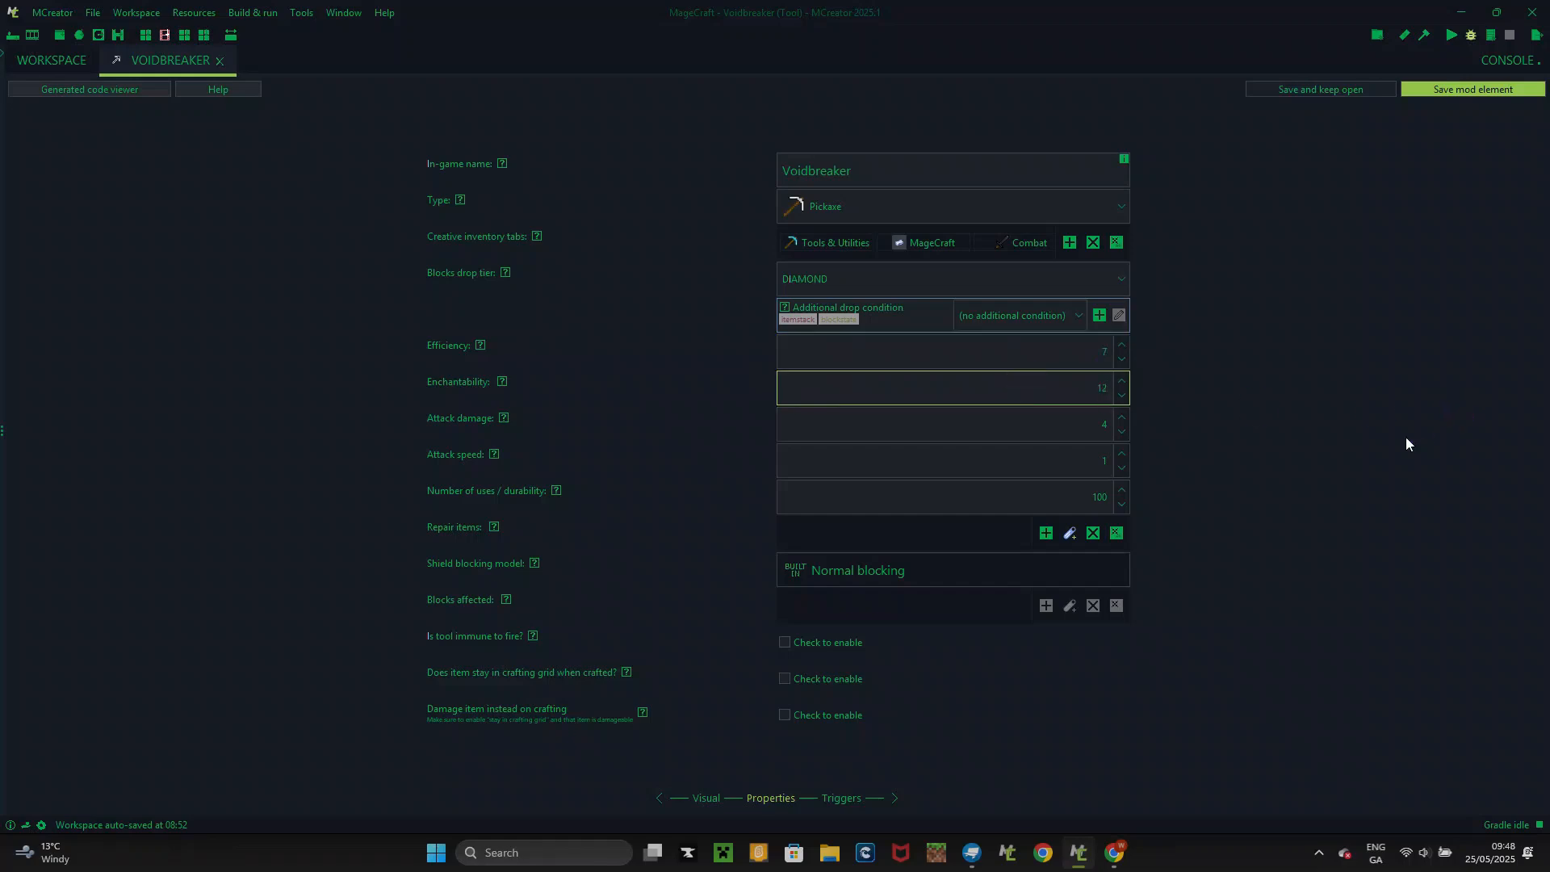
pyautogui.click(1075, 425)
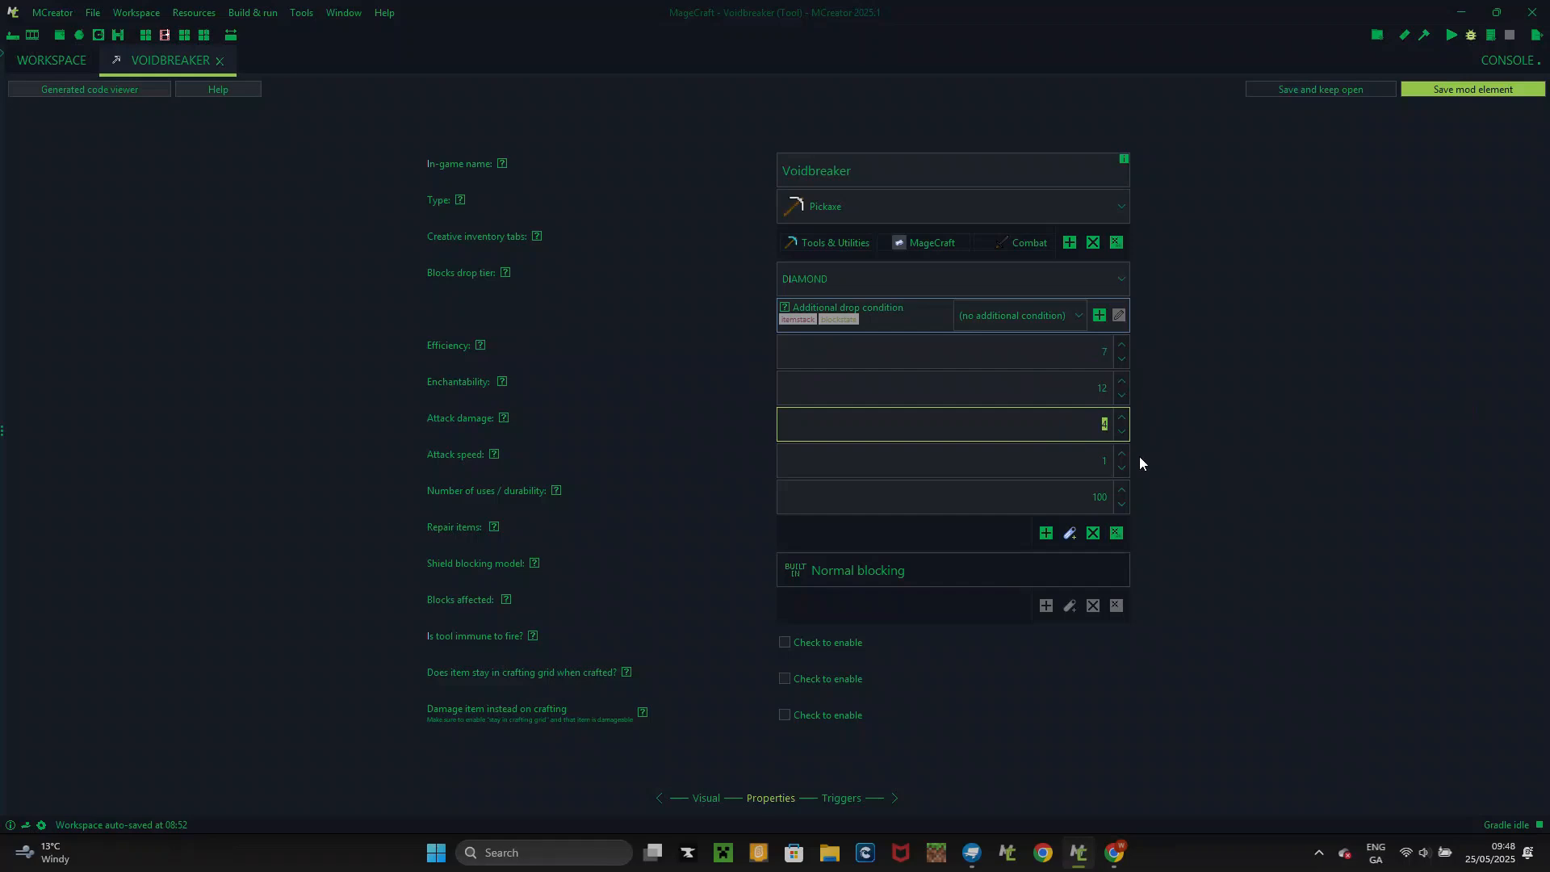
pyautogui.write('8')
pyautogui.click(1067, 460)
pyautogui.write('0.')
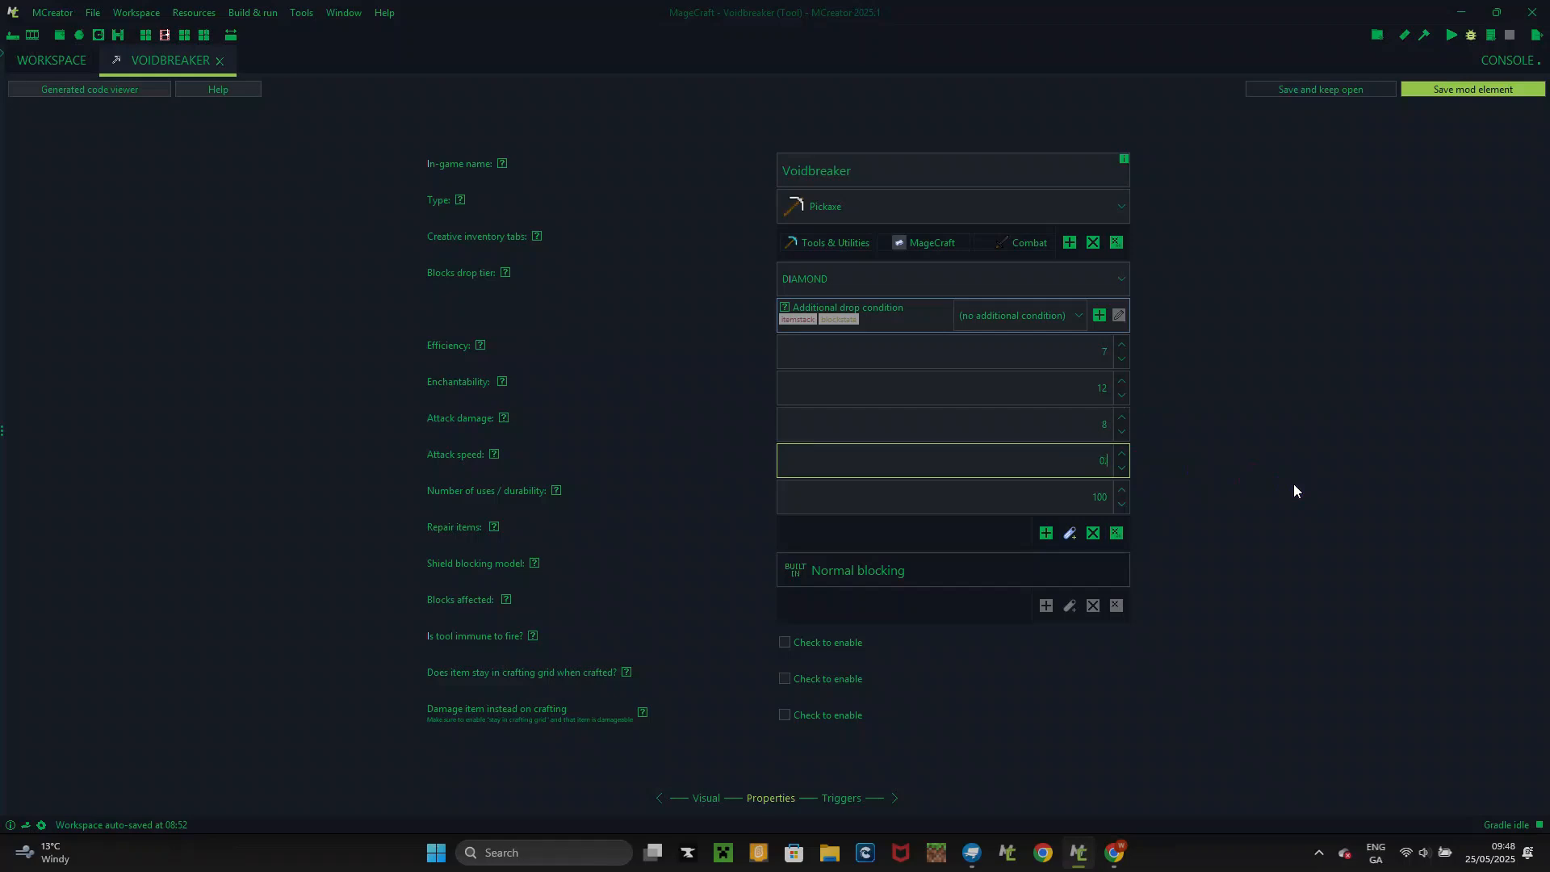
pyautogui.write('8')
pyautogui.click(1110, 496)
pyautogui.write('2')
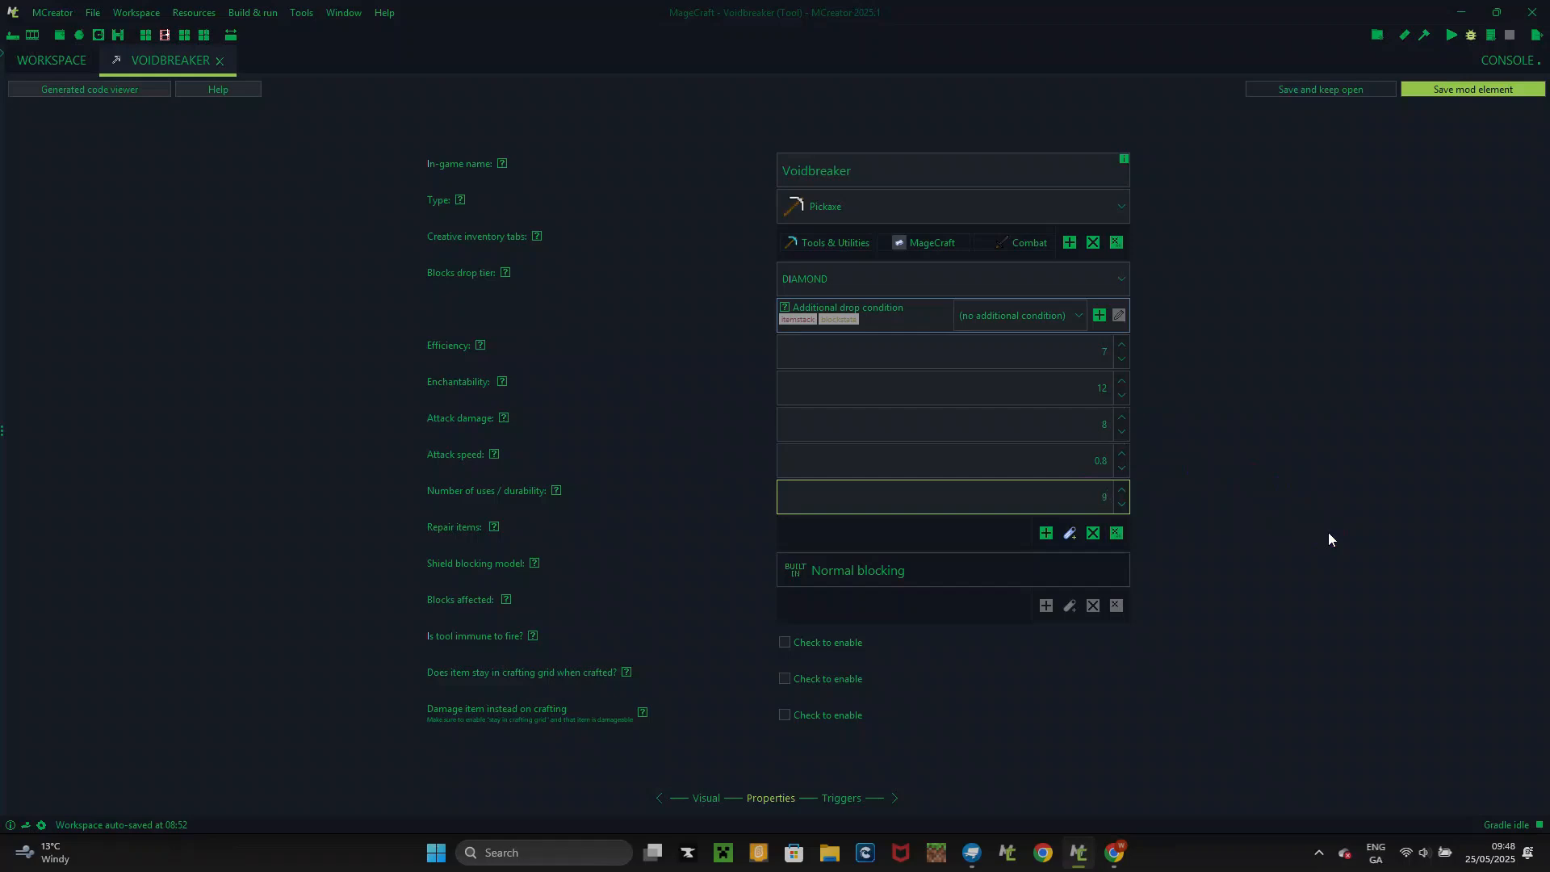
pyautogui.click(1046, 533)
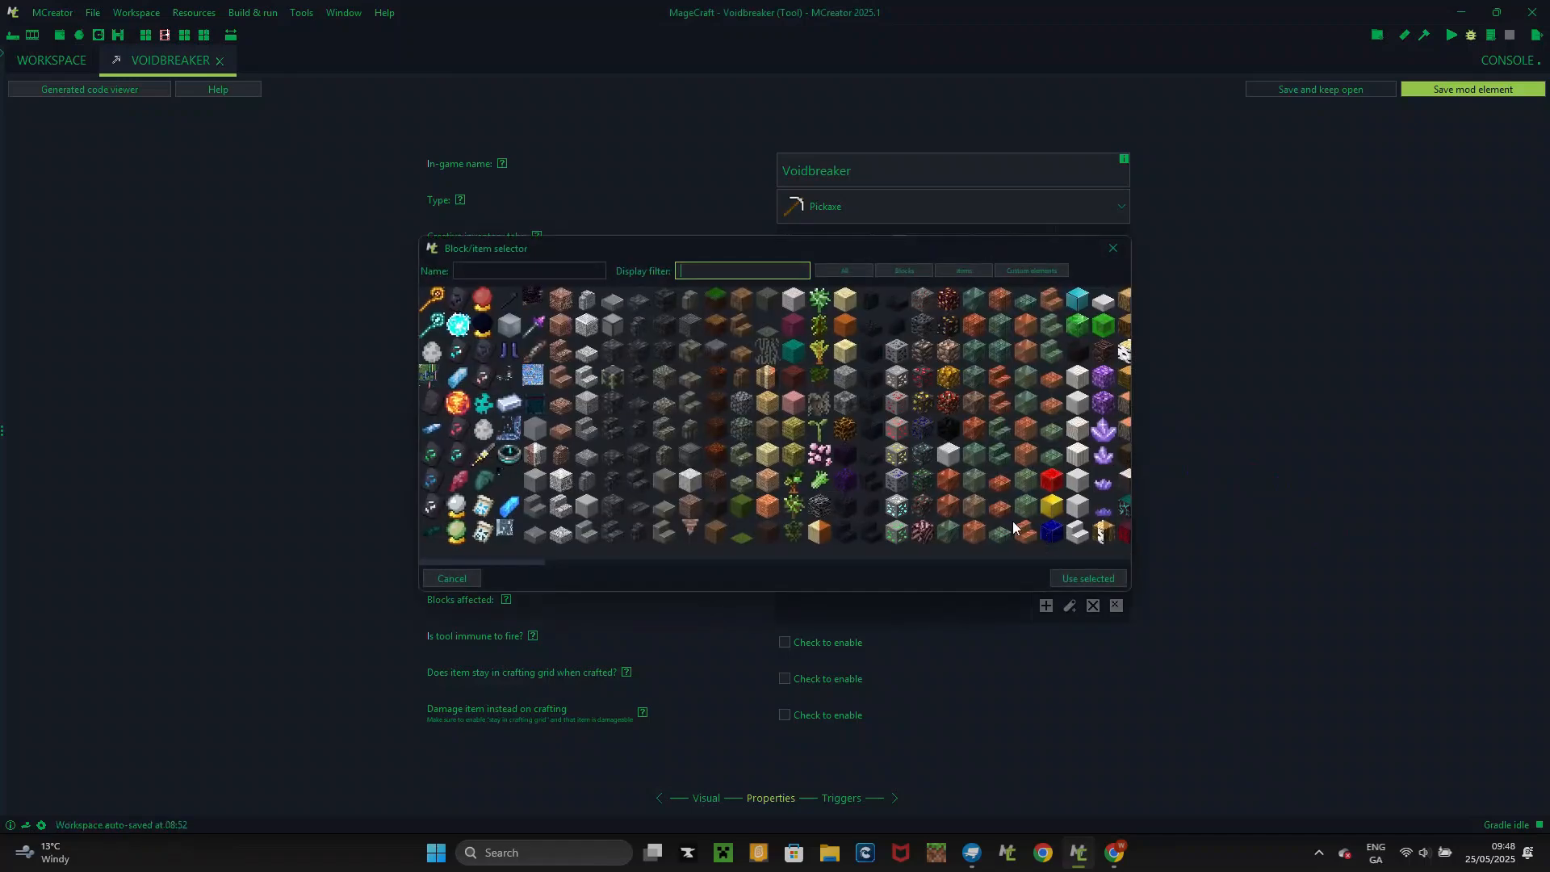
pyautogui.doubleClick(633, 401)
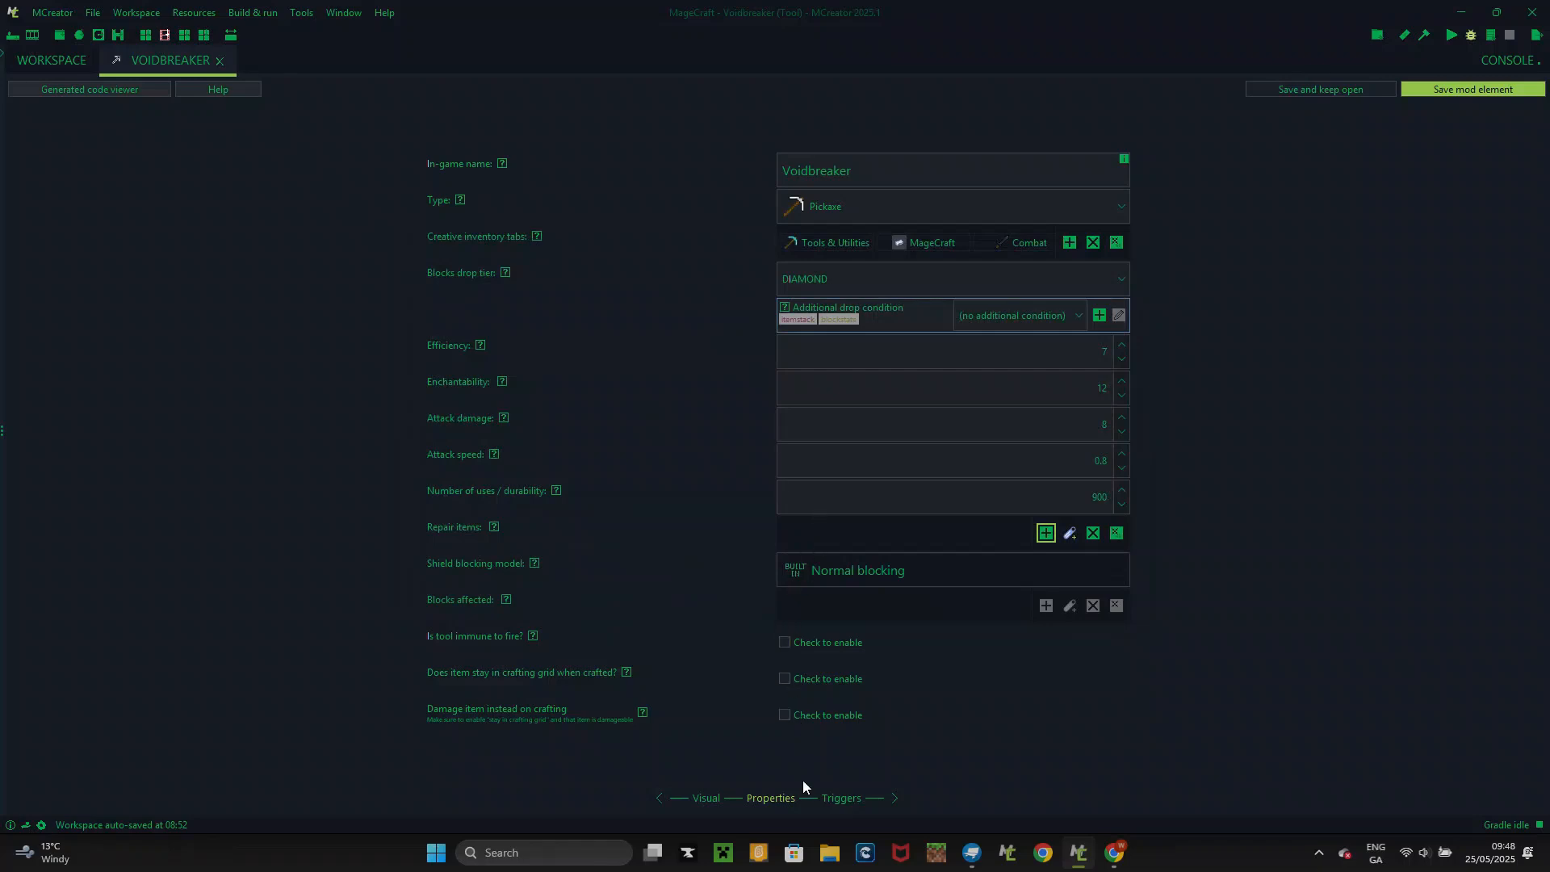
# - Create the procedure VoidbreakerLivingEntityIsHitWithTool for the trigger when a living entity is hit with the tool
pyautogui.click(837, 804)
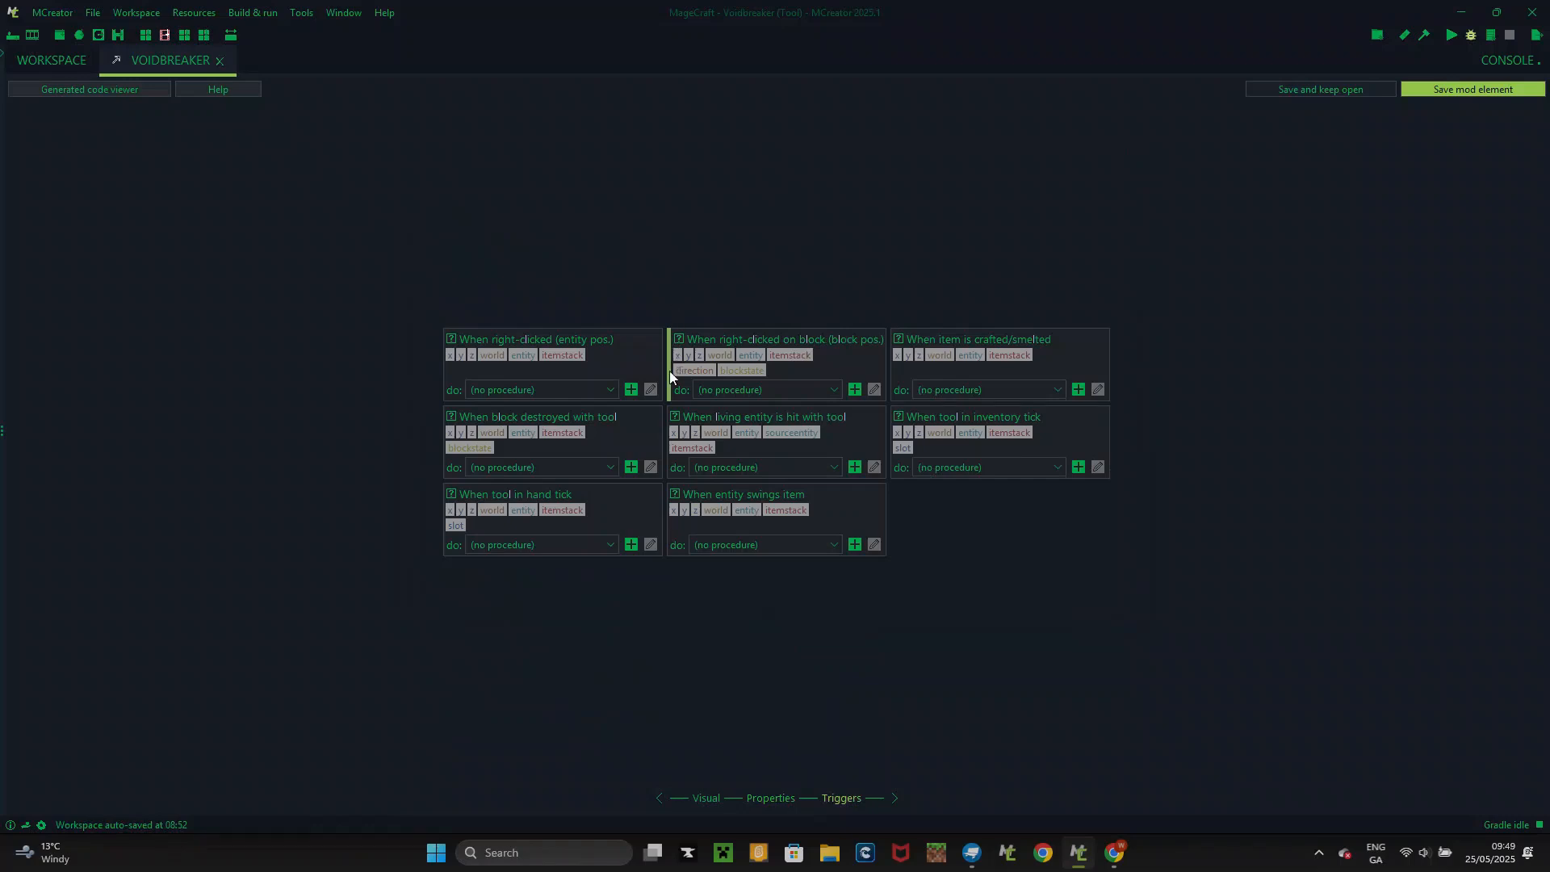
pyautogui.click(854, 466)
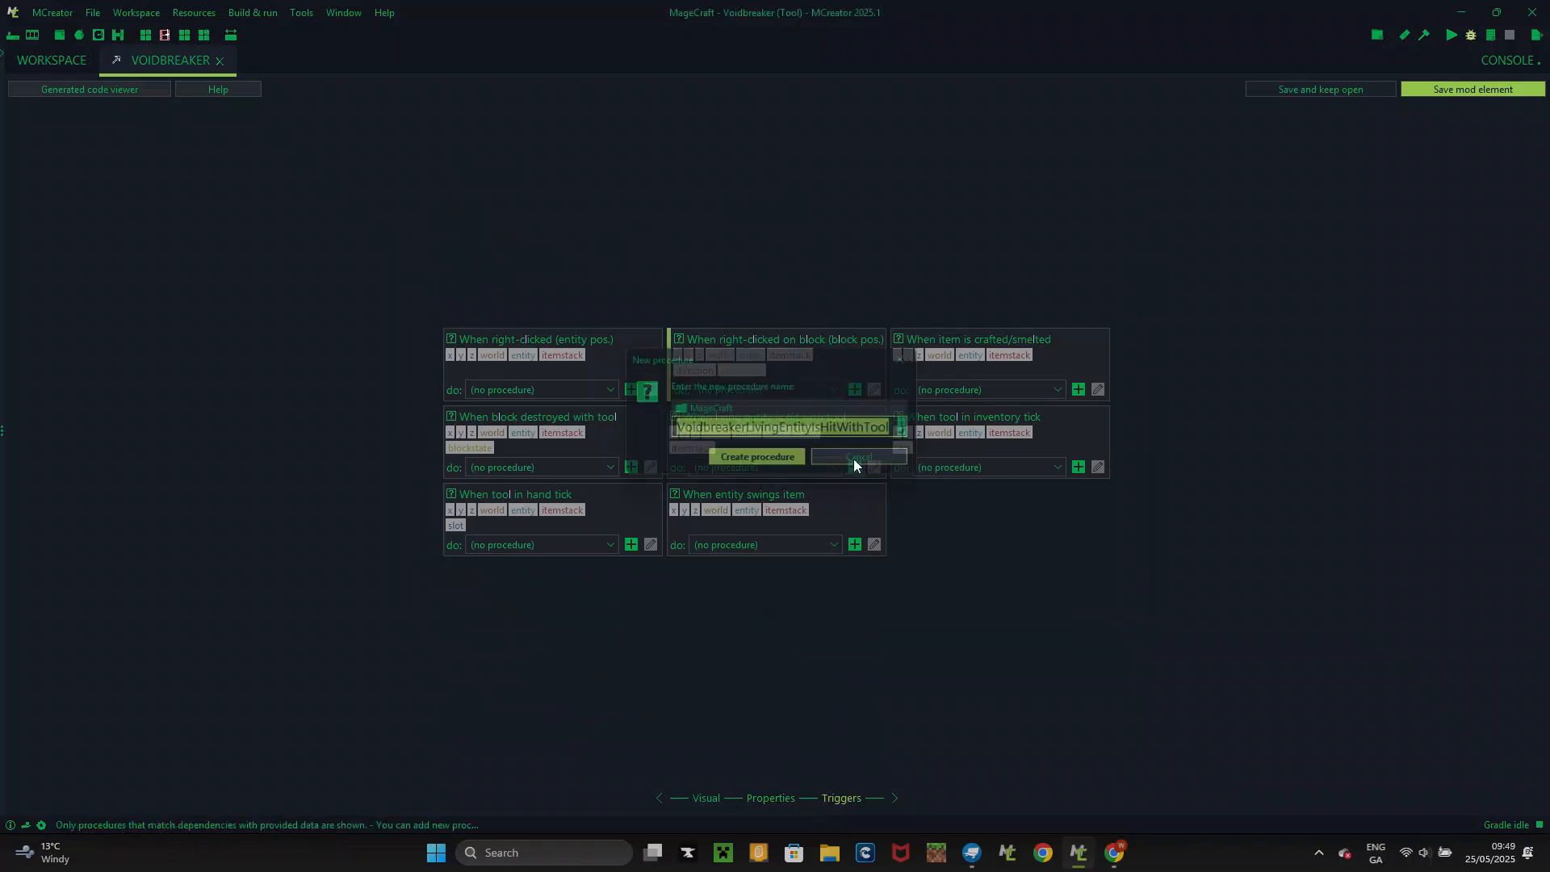
pyautogui.click(787, 465)
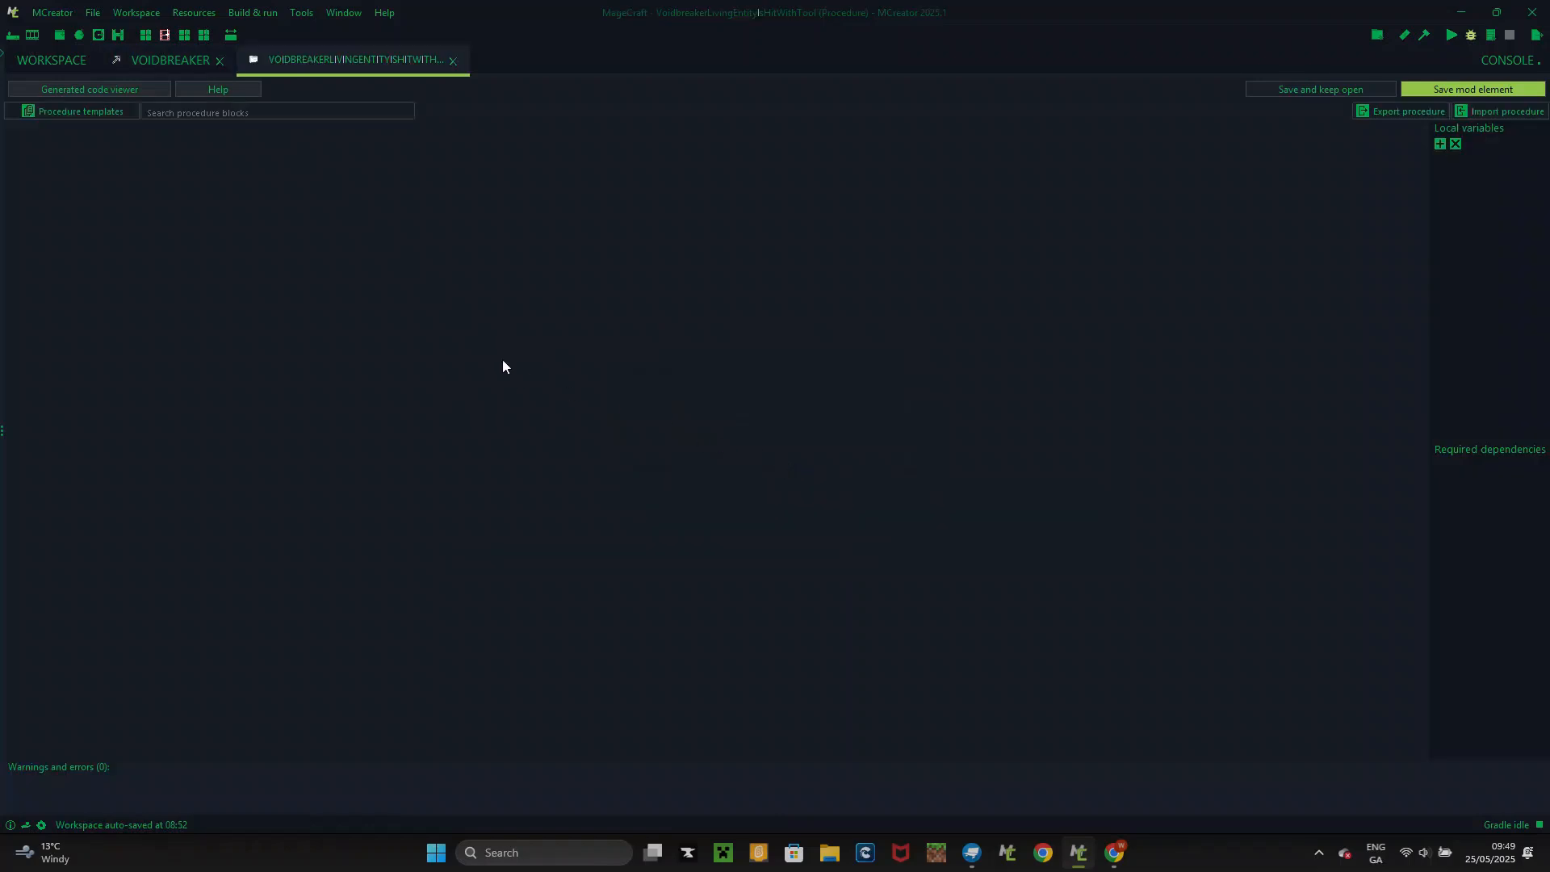
# - Paste the copied blocks into the Voidbreaker hit procedure
pyautogui.hotkey('ctrl', 'v')
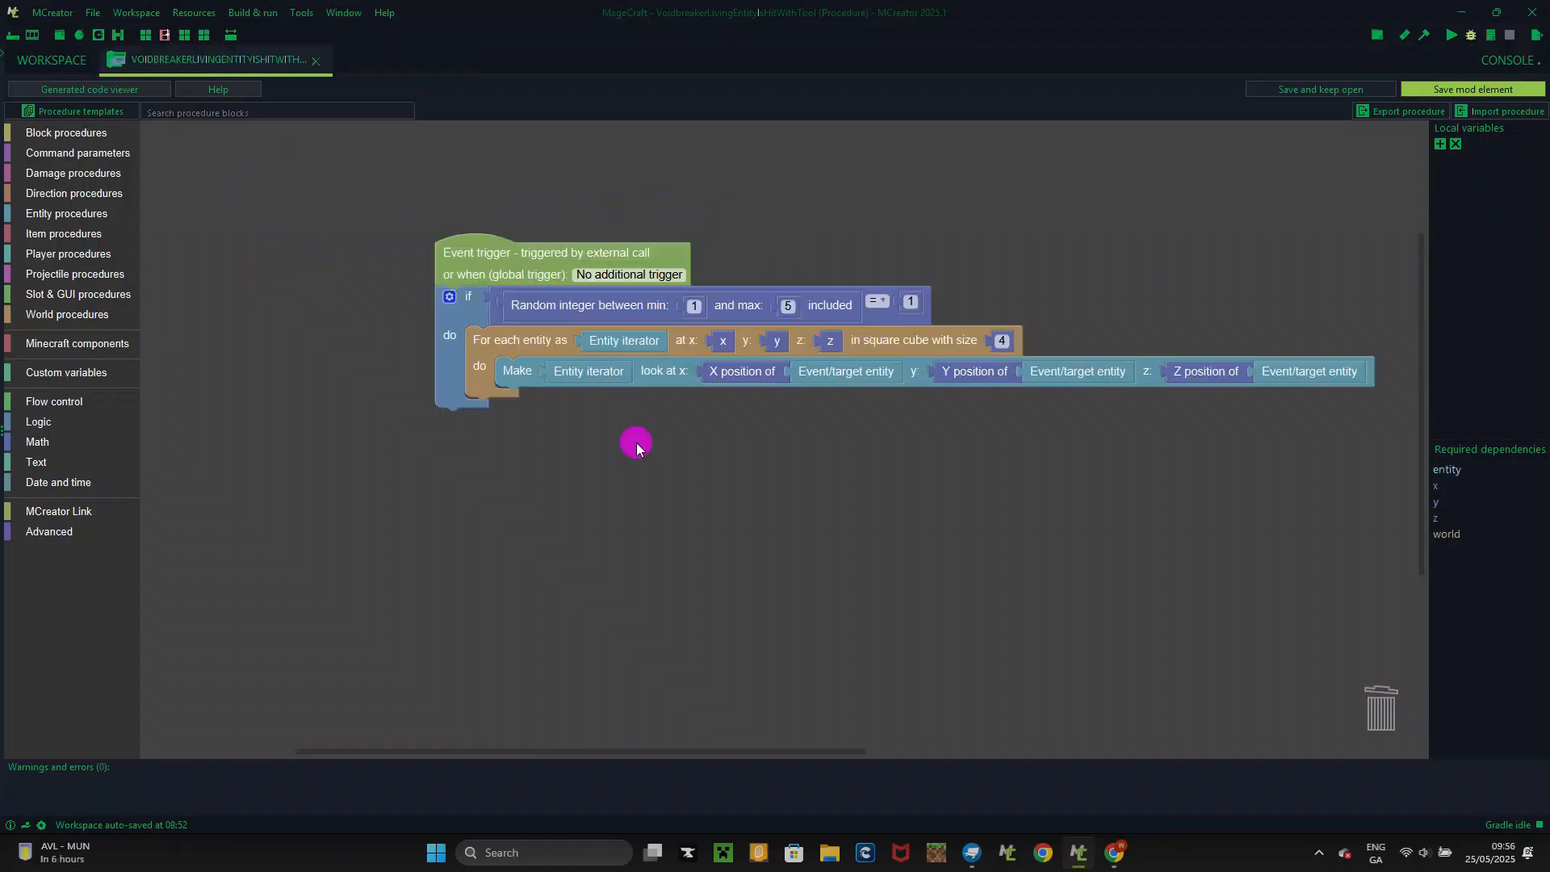
pyautogui.hotkey('ctrl', 'v')
pyautogui.click(971, 373)
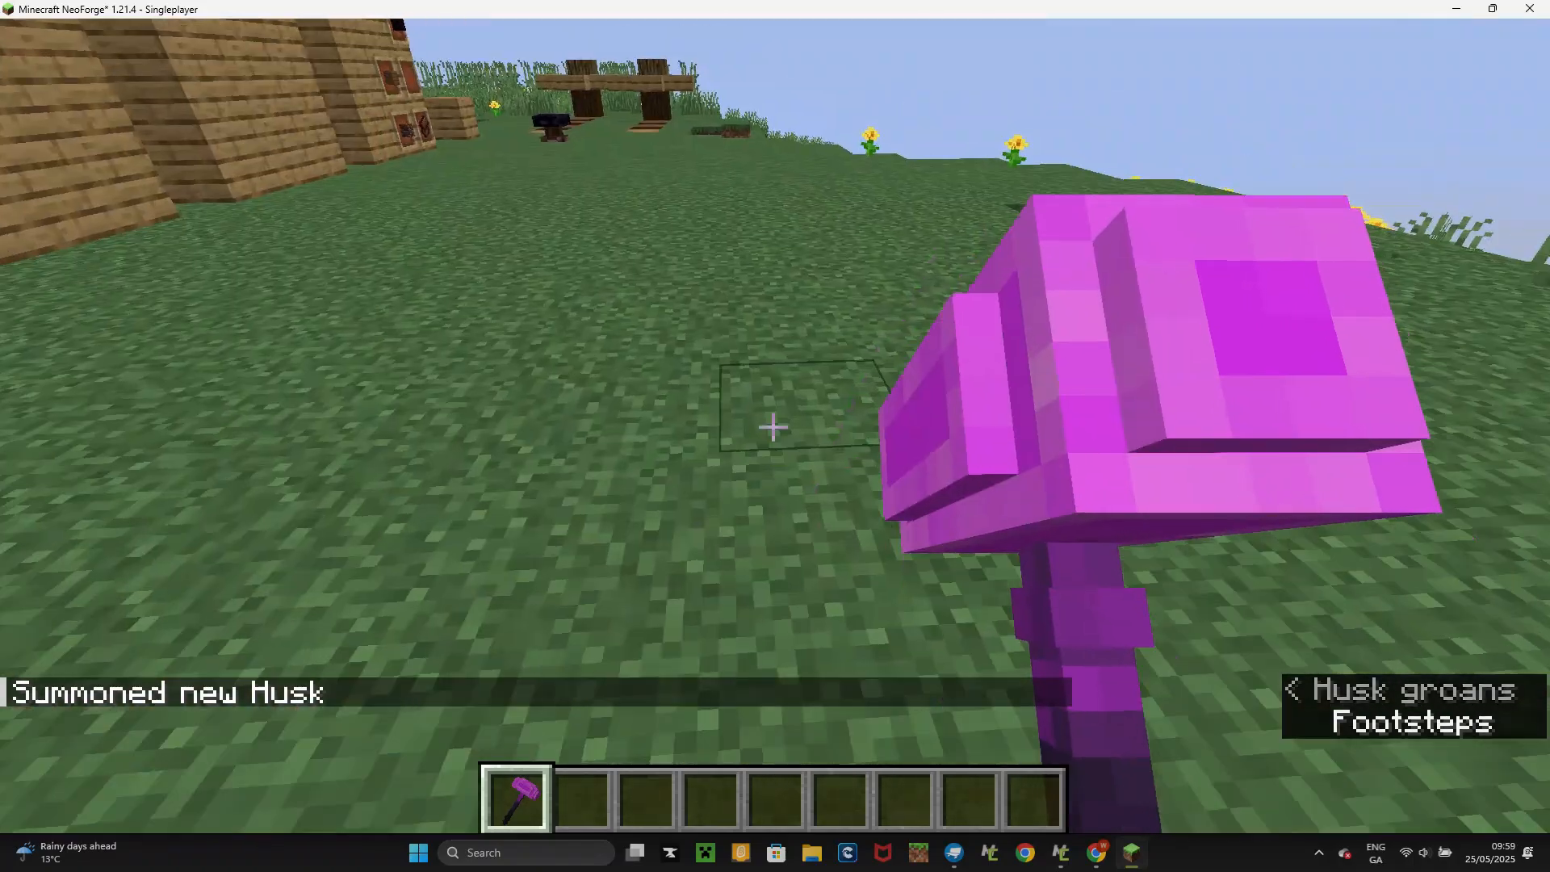
# - Switch to Minecraft, check the held Voidbreaker in the different camera perspectives and test it by attacking a husk
pyautogui.rightClick(773, 427)
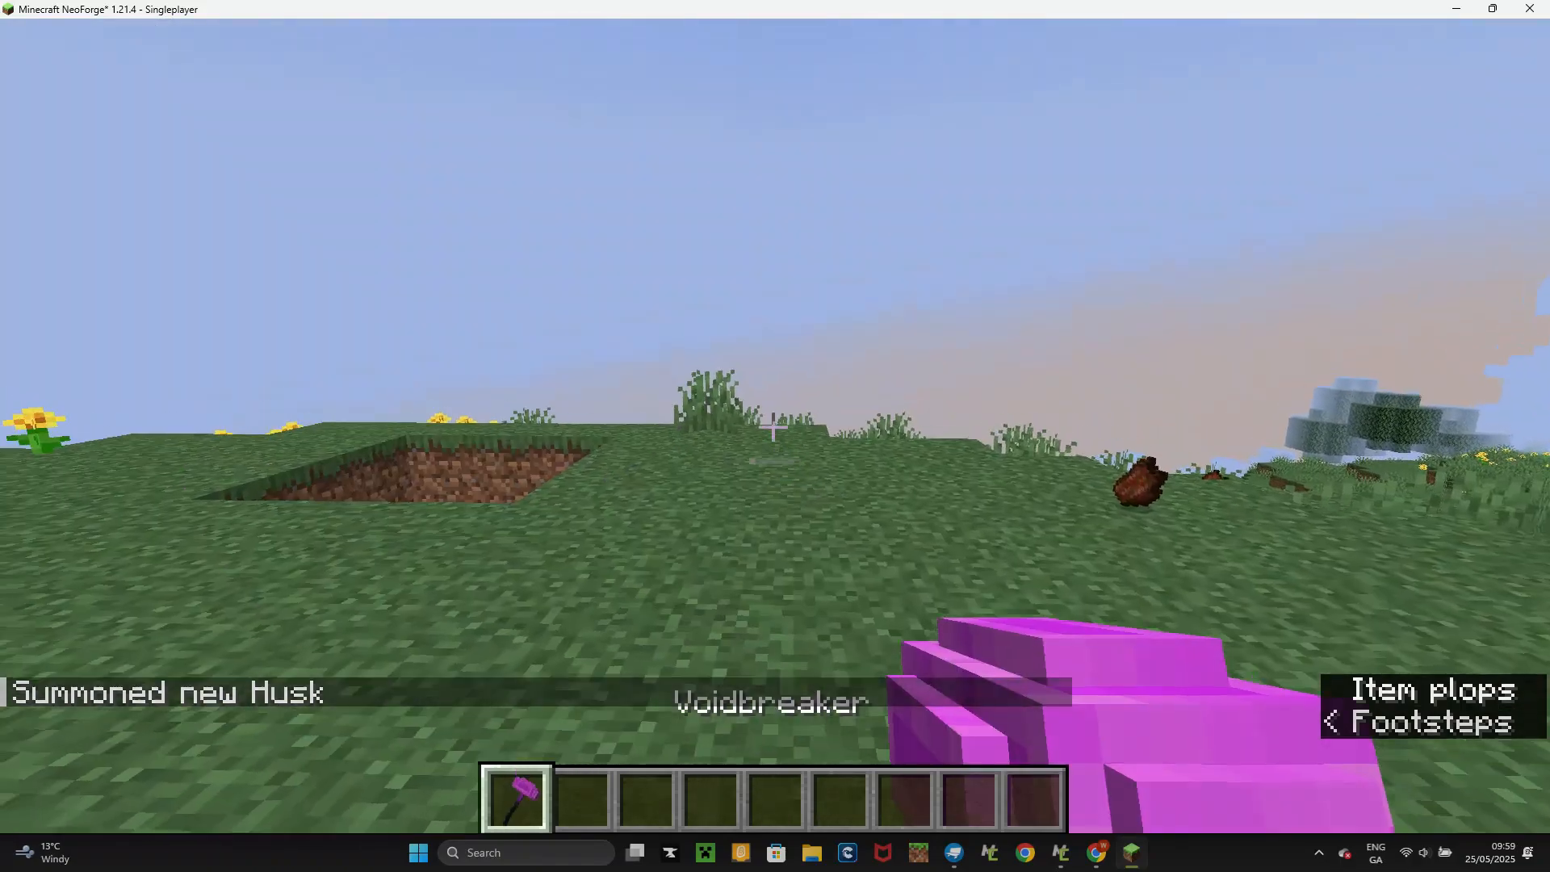
pyautogui.press('F5')
pyautogui.press('F5')
pyautogui.press('F5')
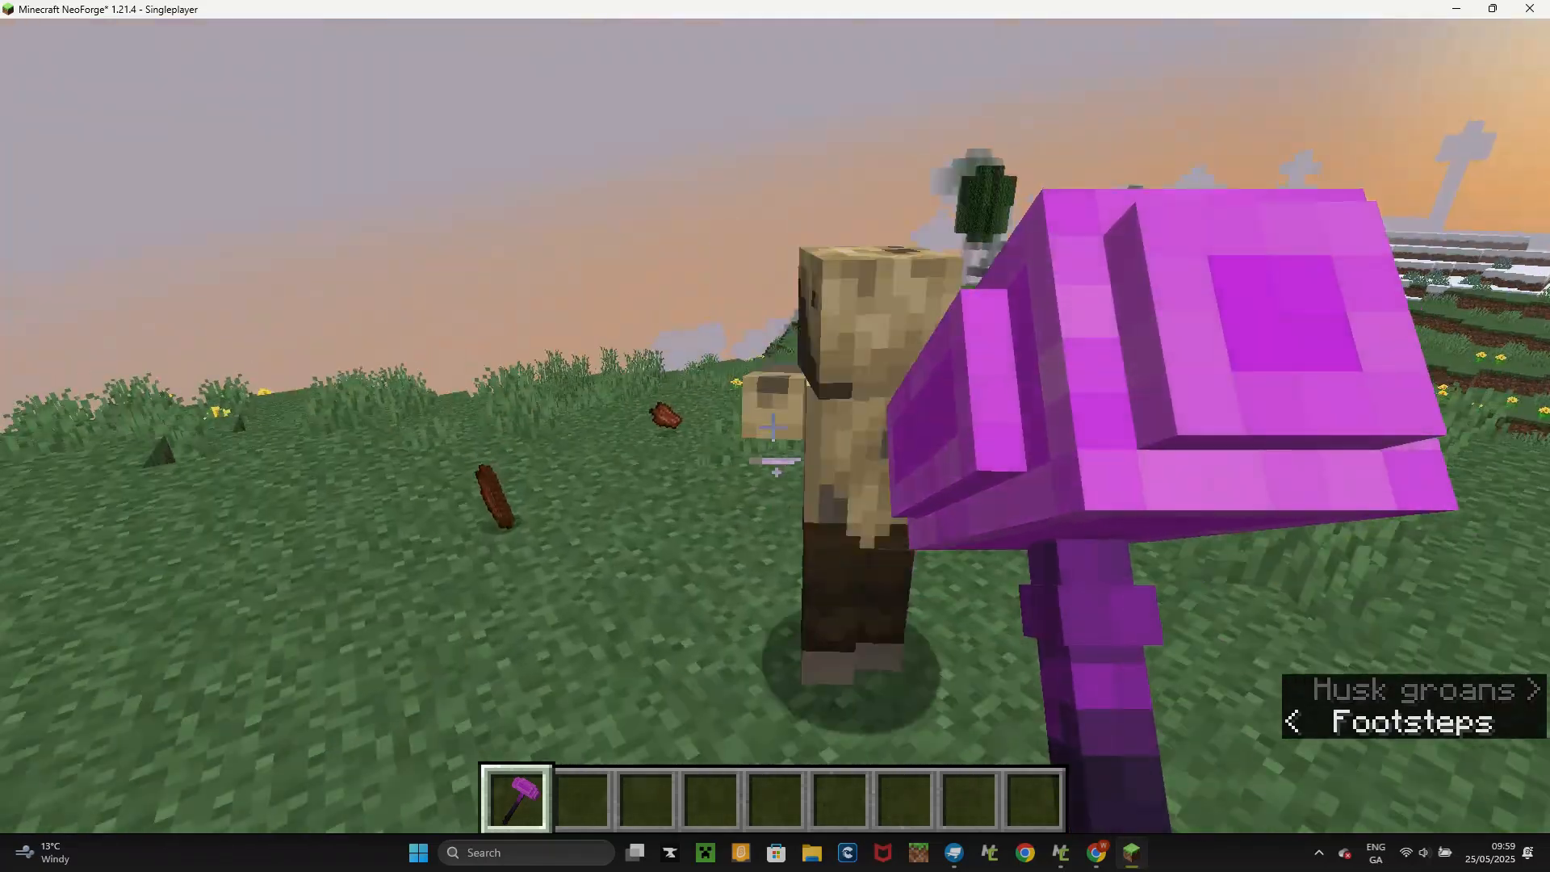
pyautogui.click(772, 427)
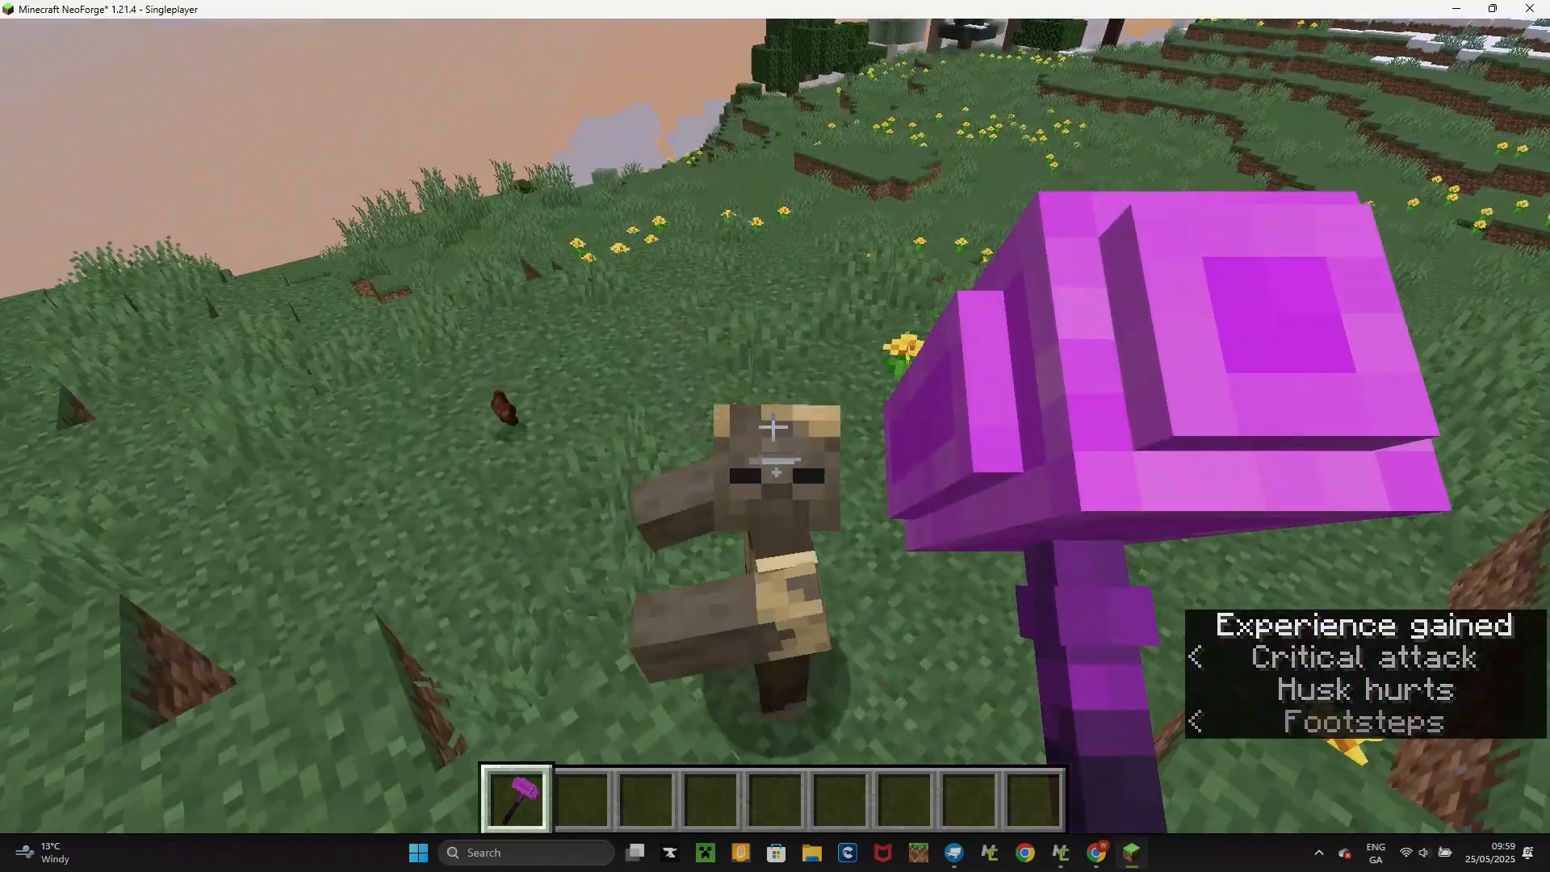
pyautogui.click(772, 427)
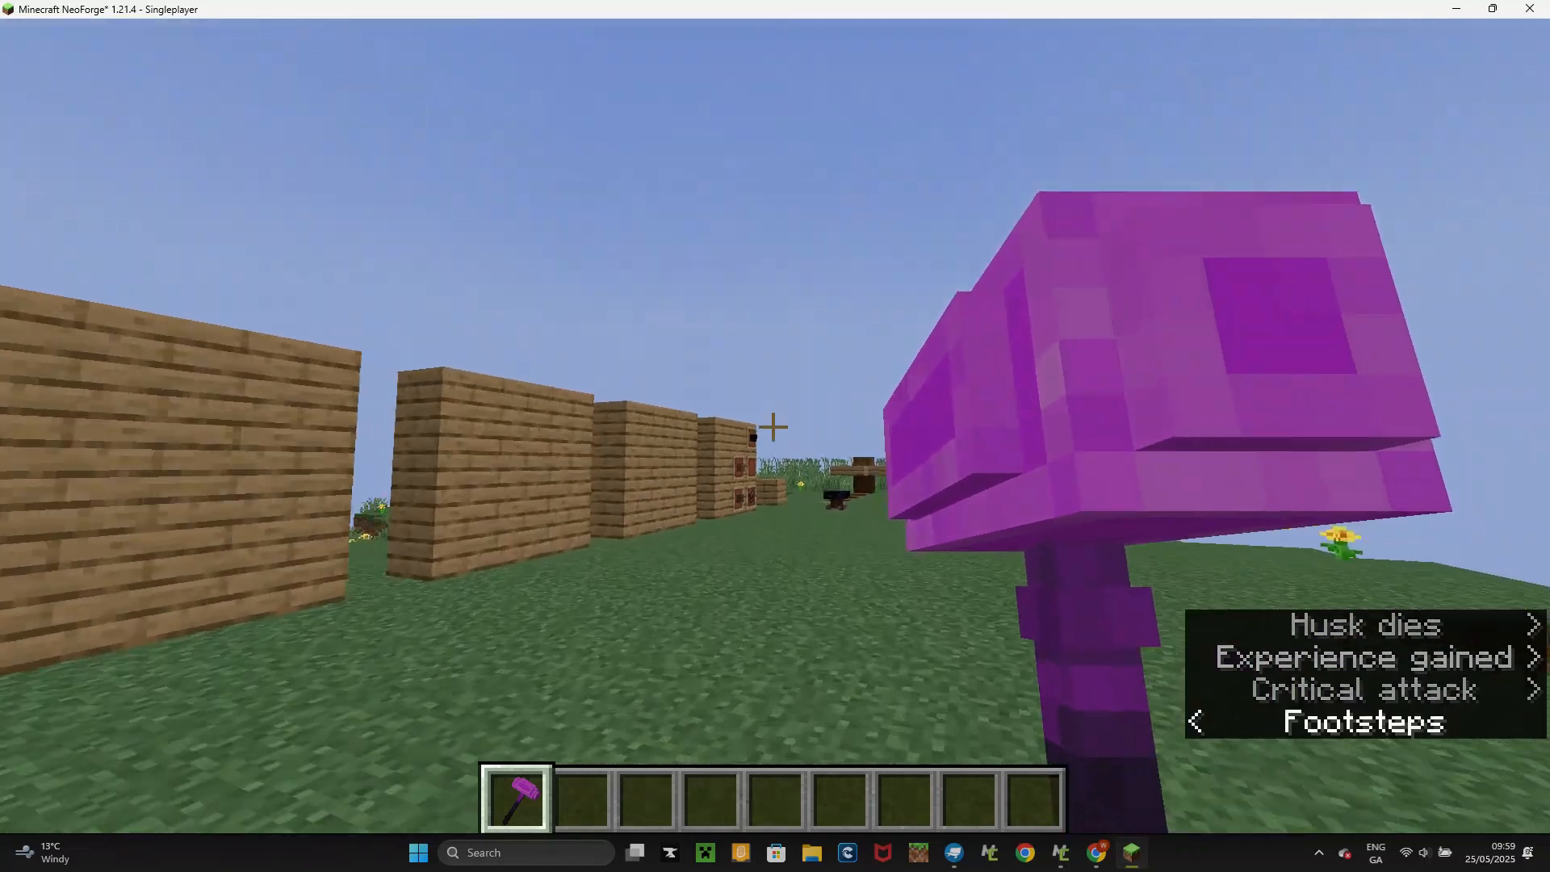
# - Summon another husk by repeating the last command and attack it with the Voidbreaker
pyautogui.press('/')
pyautogui.press('Up')
pyautogui.press('Return')
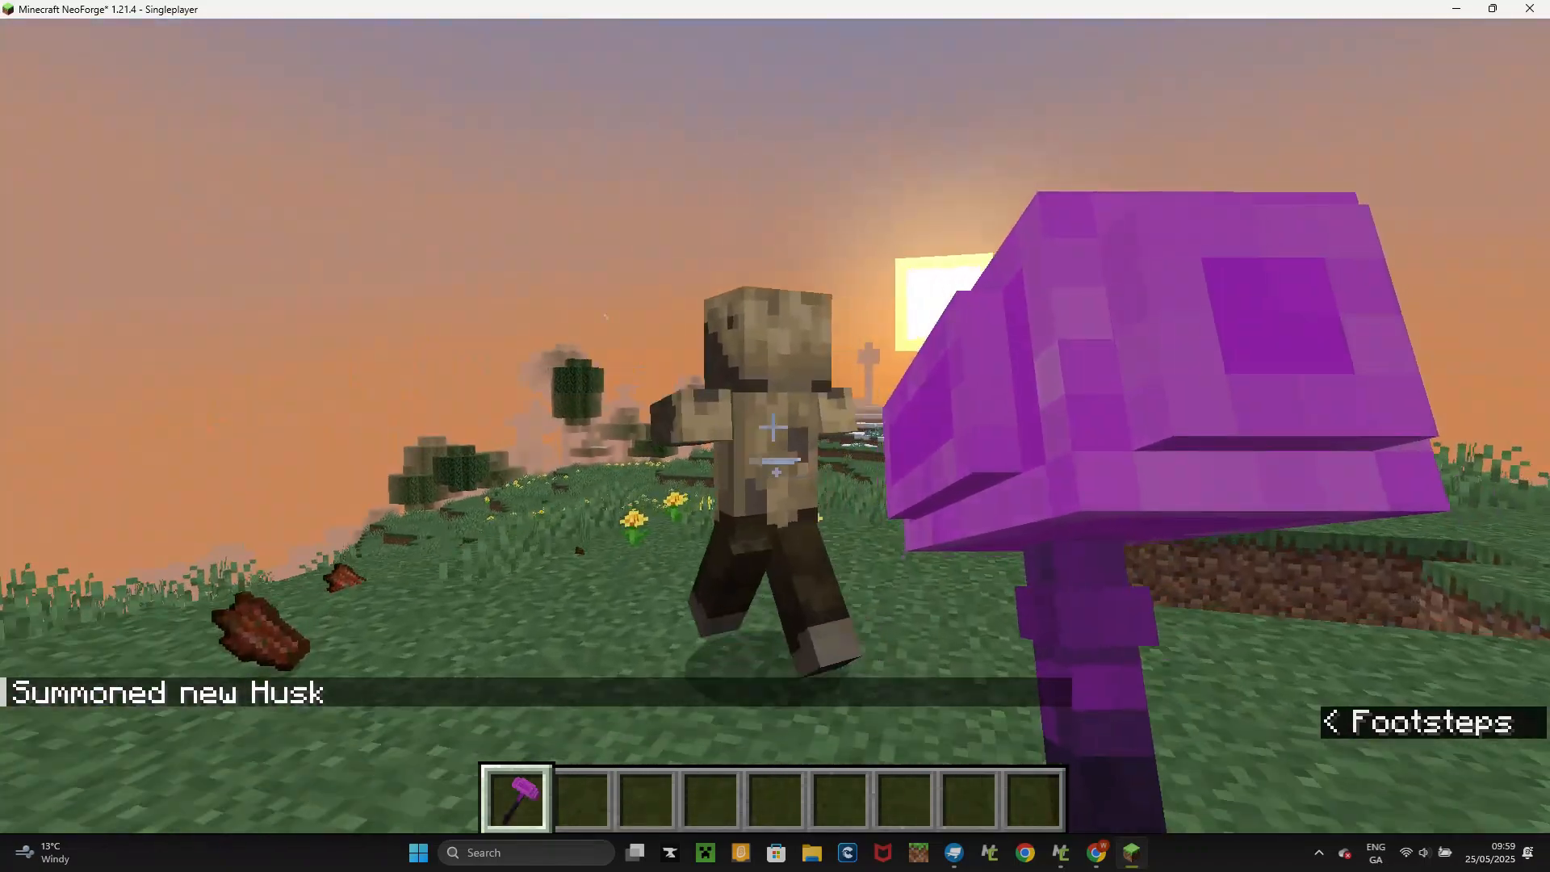
pyautogui.click(773, 427)
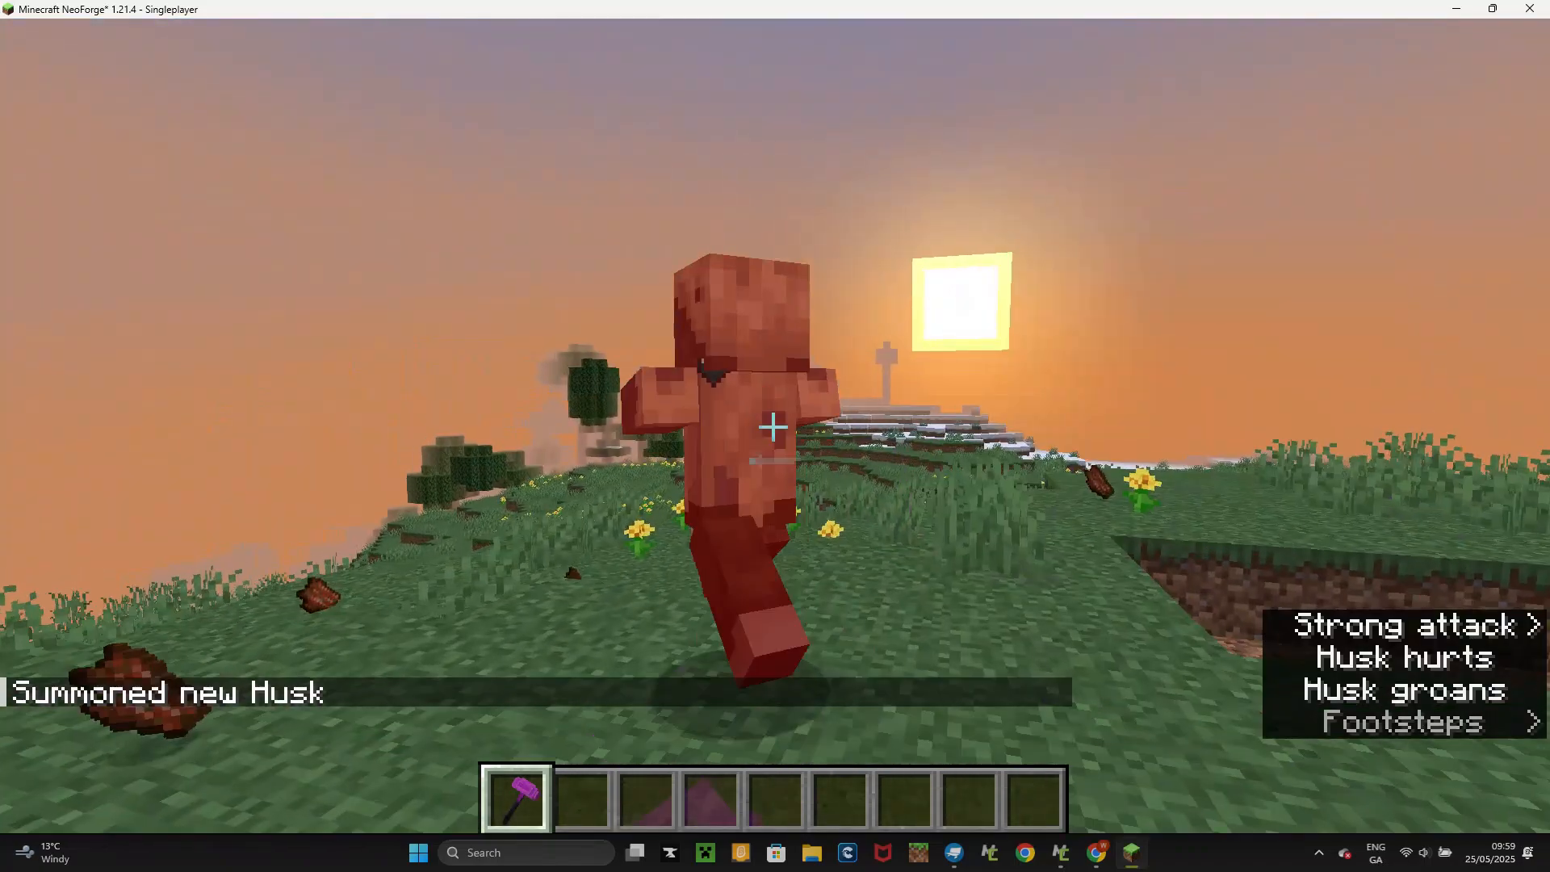
pyautogui.click(772, 427)
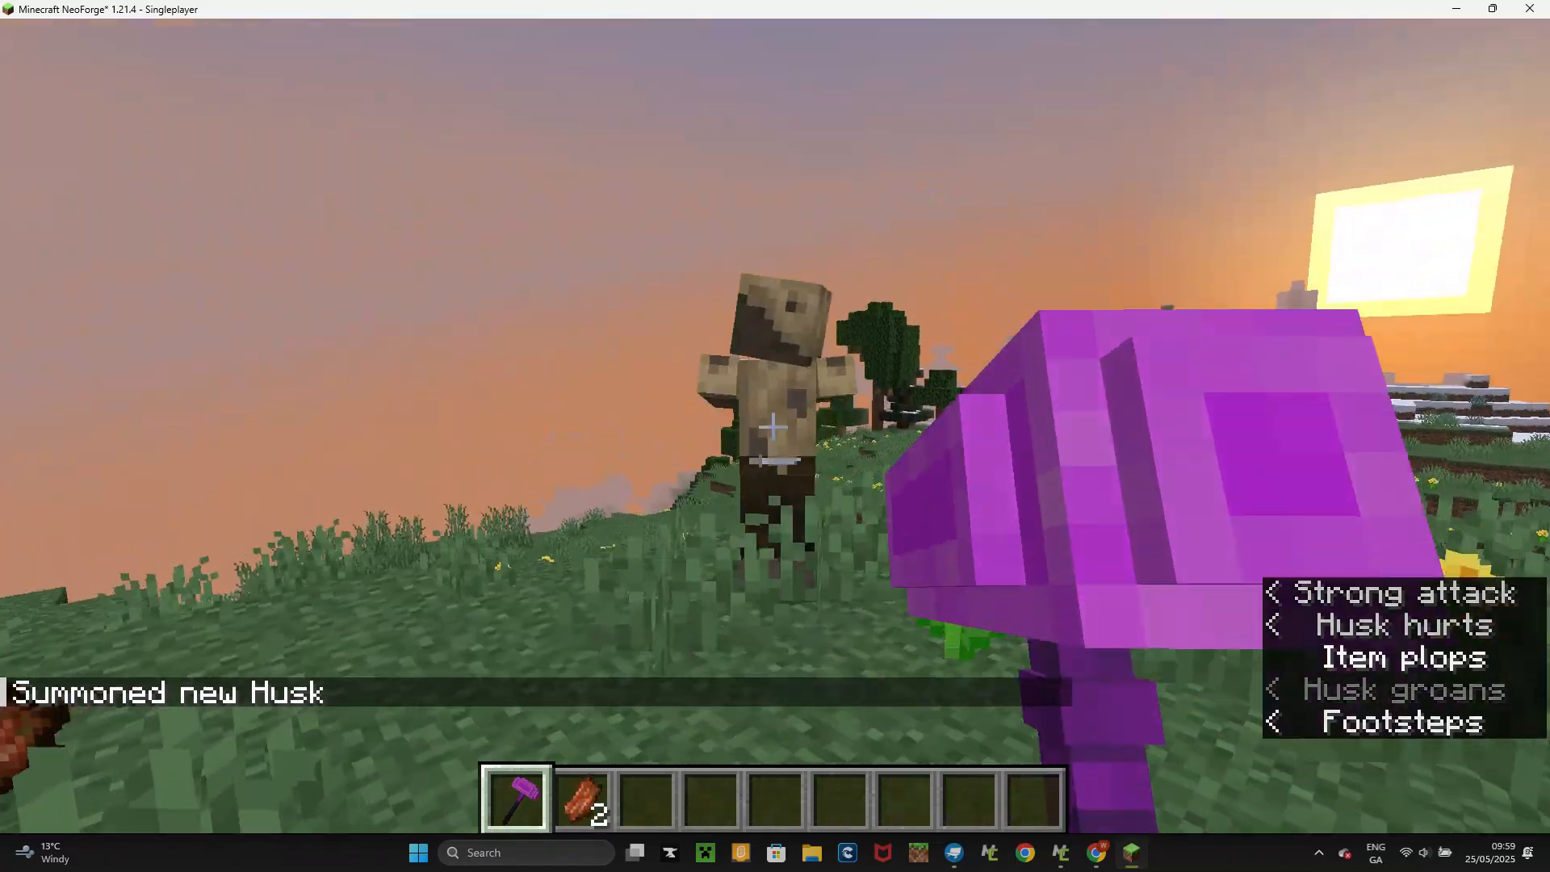
pyautogui.click(772, 427)
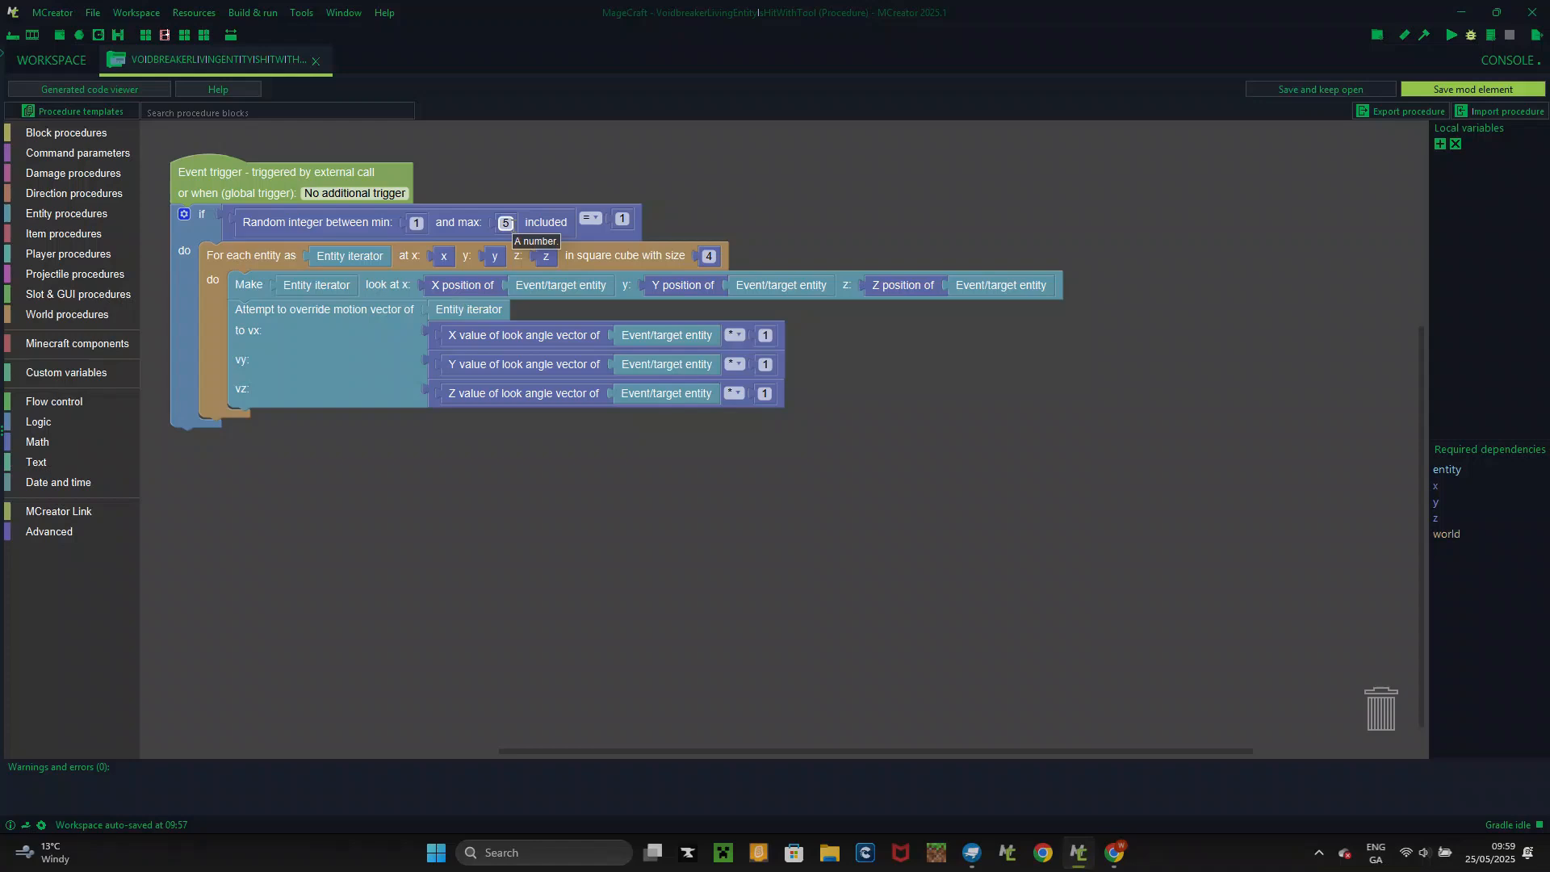
# - Switch to MCreator, set the random integer's maximum to 3 and its compared value to 2, save the procedure and run the client
pyautogui.click(507, 222)
pyautogui.write('3')
pyautogui.click(623, 217)
pyautogui.click(1503, 88)
pyautogui.click(1453, 37)
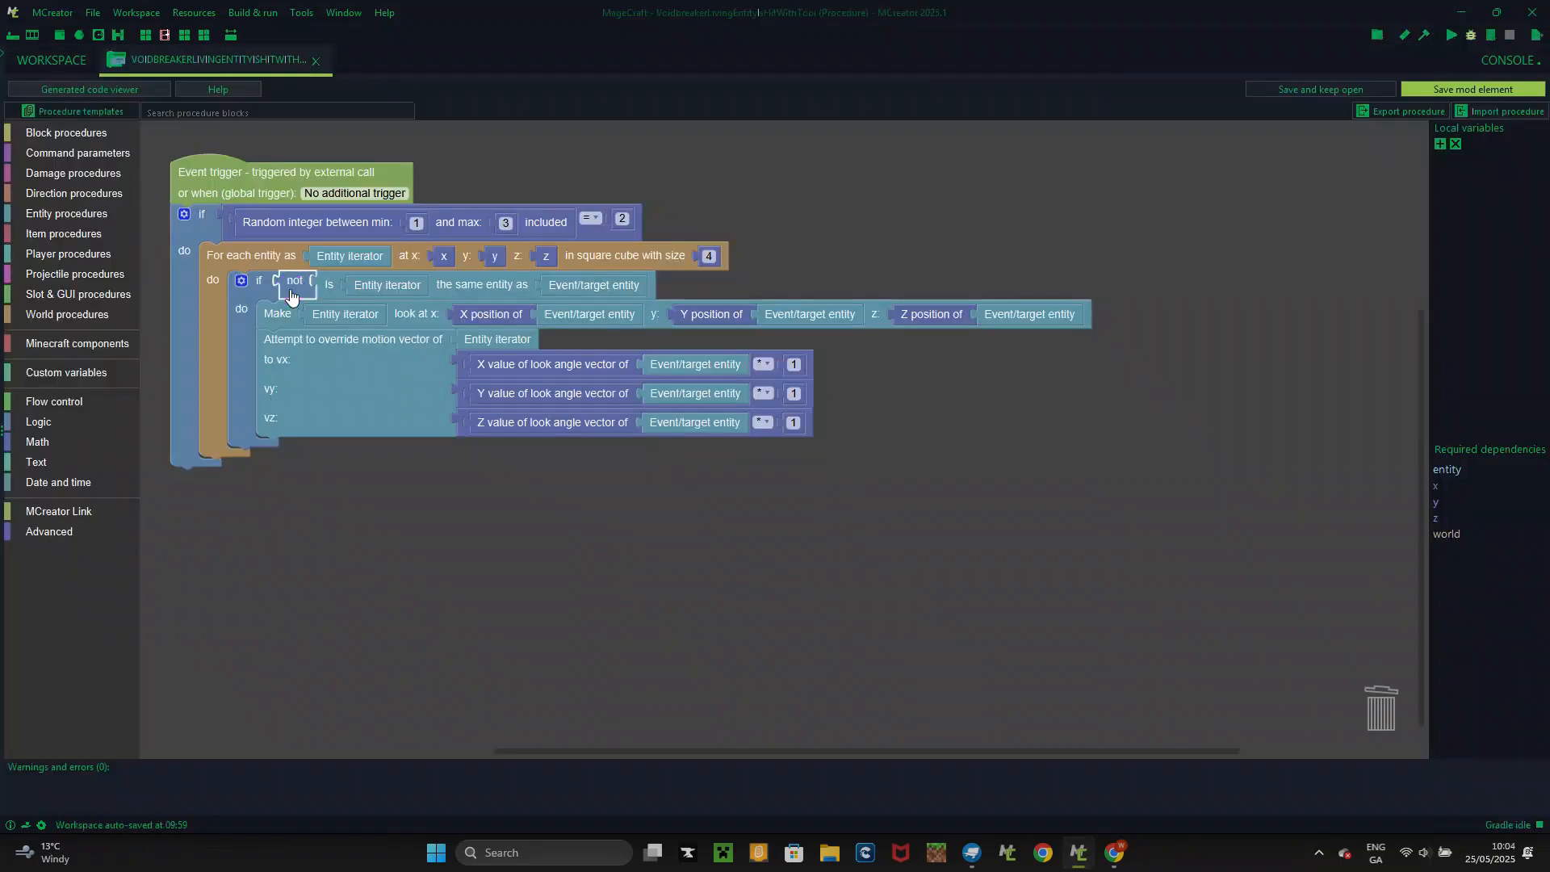
# - Open the multiplier of the Z look angle value in the motion vector override for editing
pyautogui.click(794, 422)
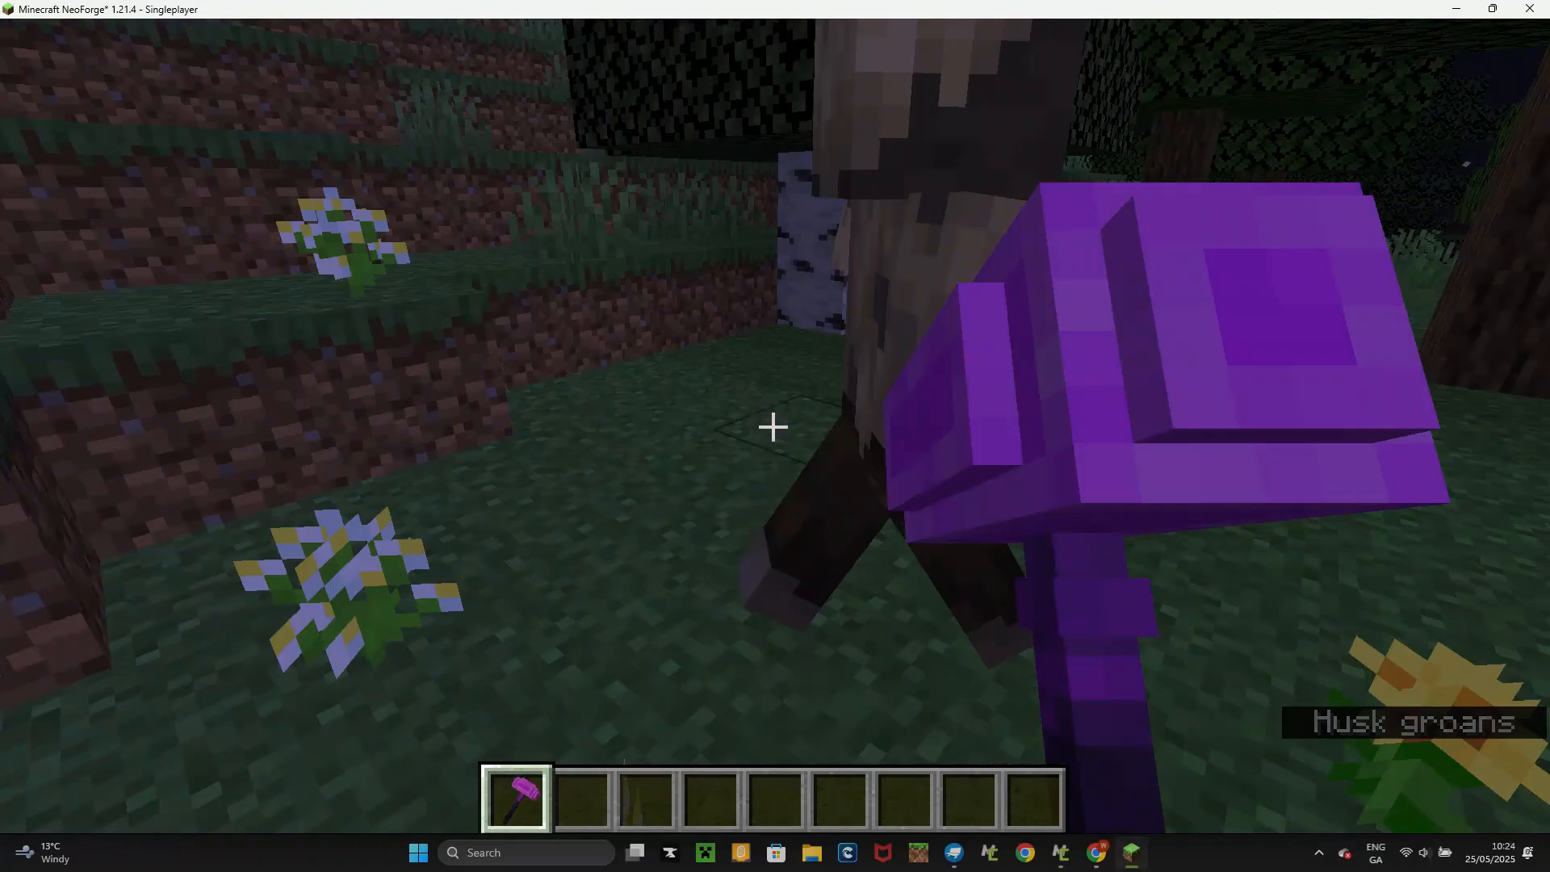
# - Switch to Minecraft and test the revised procedure by repeatedly hitting a husk with the Voidbreaker
pyautogui.click(775, 436)
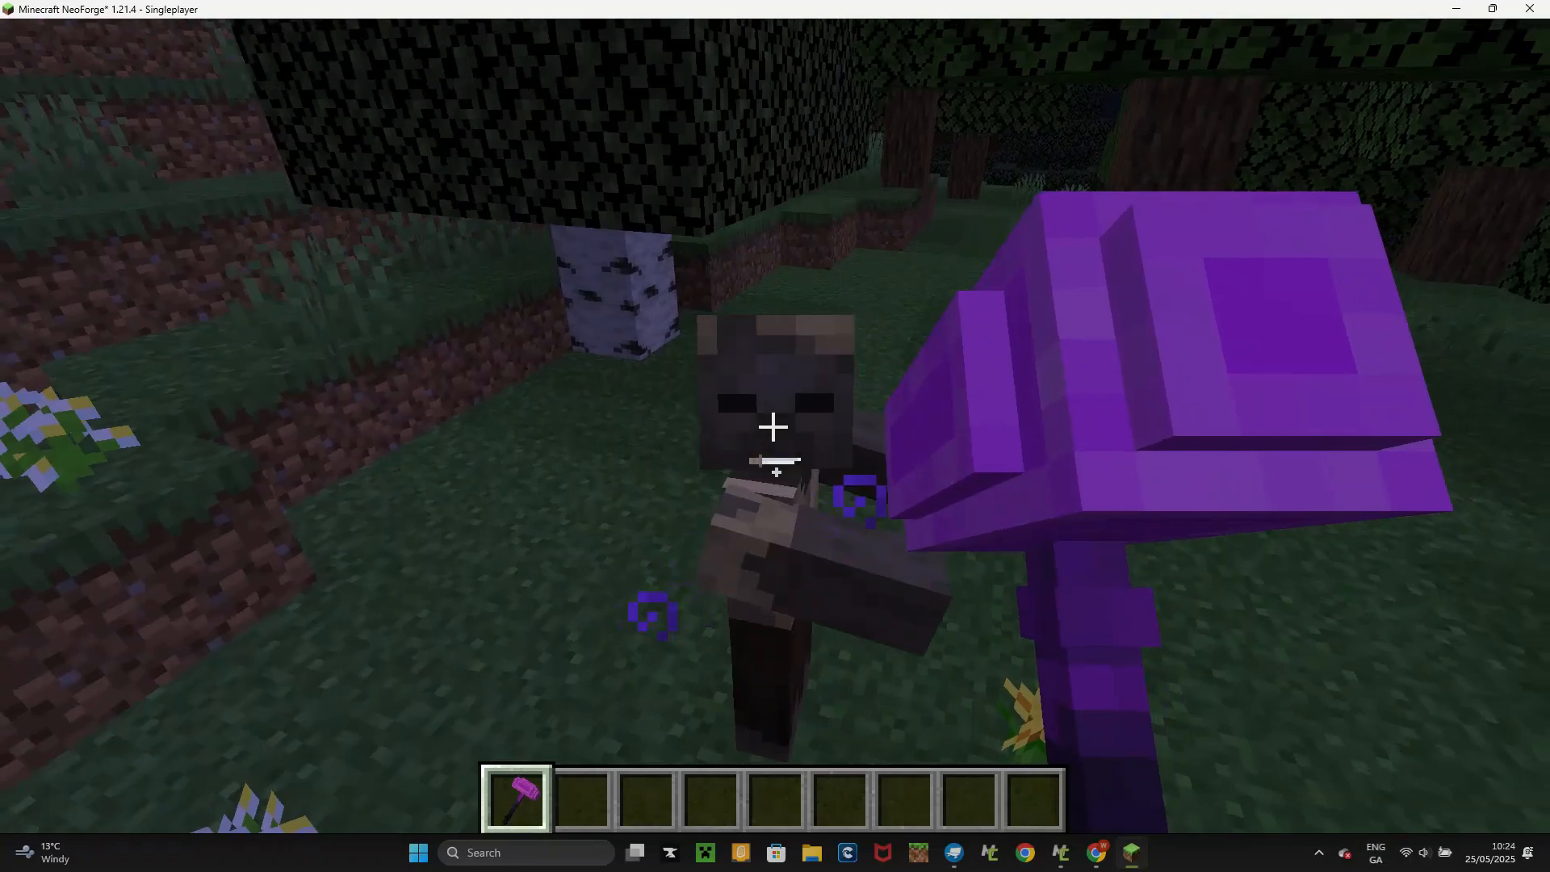
pyautogui.click(773, 427)
pyautogui.click(774, 427)
pyautogui.click(774, 427)
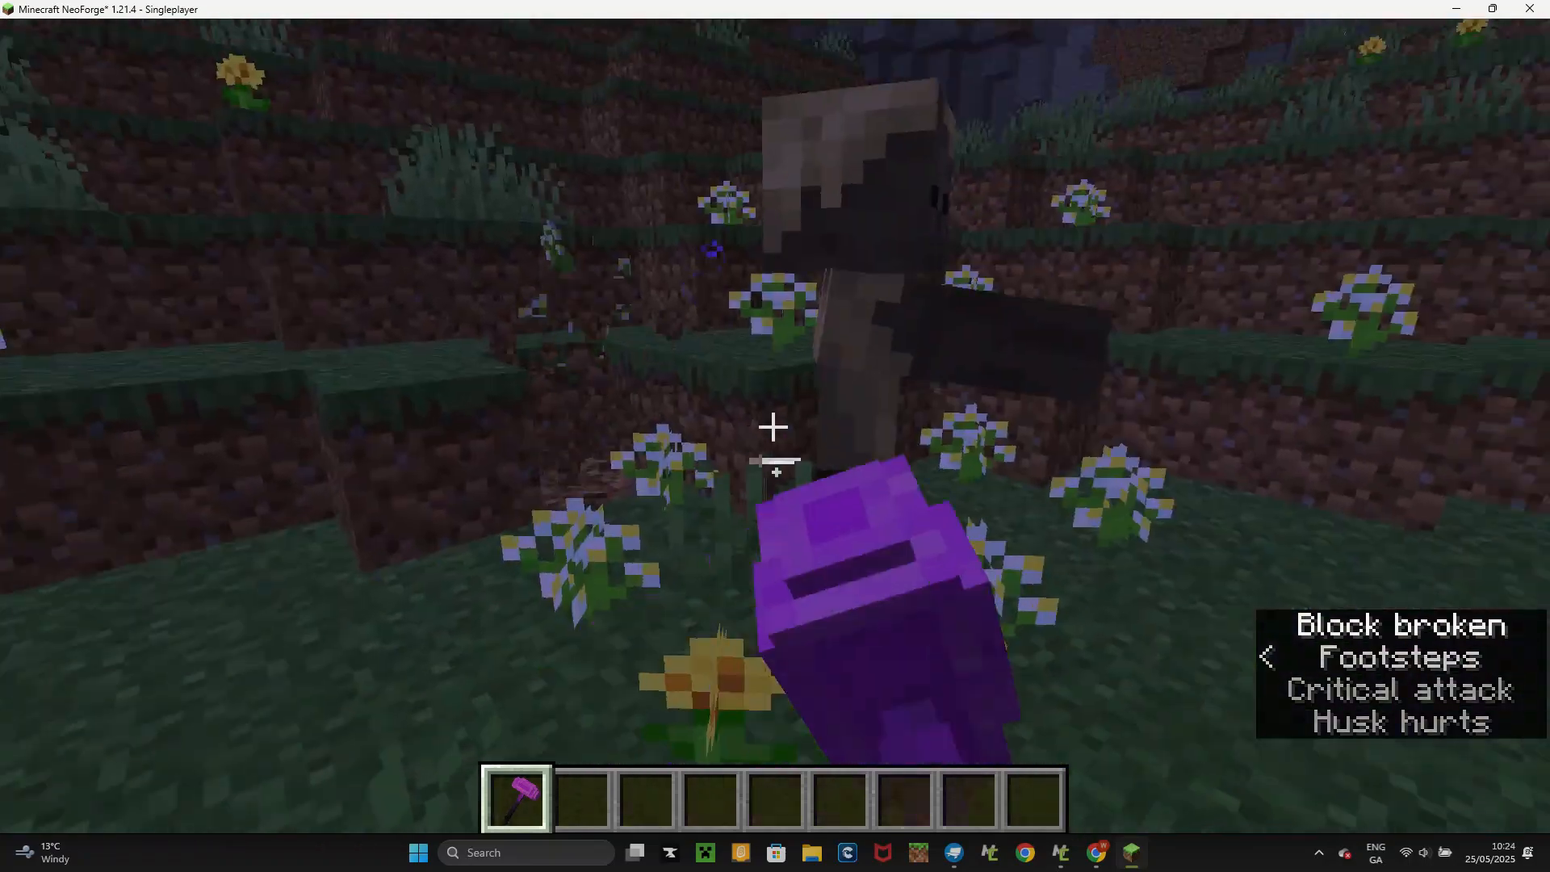
pyautogui.click(773, 427)
pyautogui.click(774, 427)
pyautogui.click(773, 427)
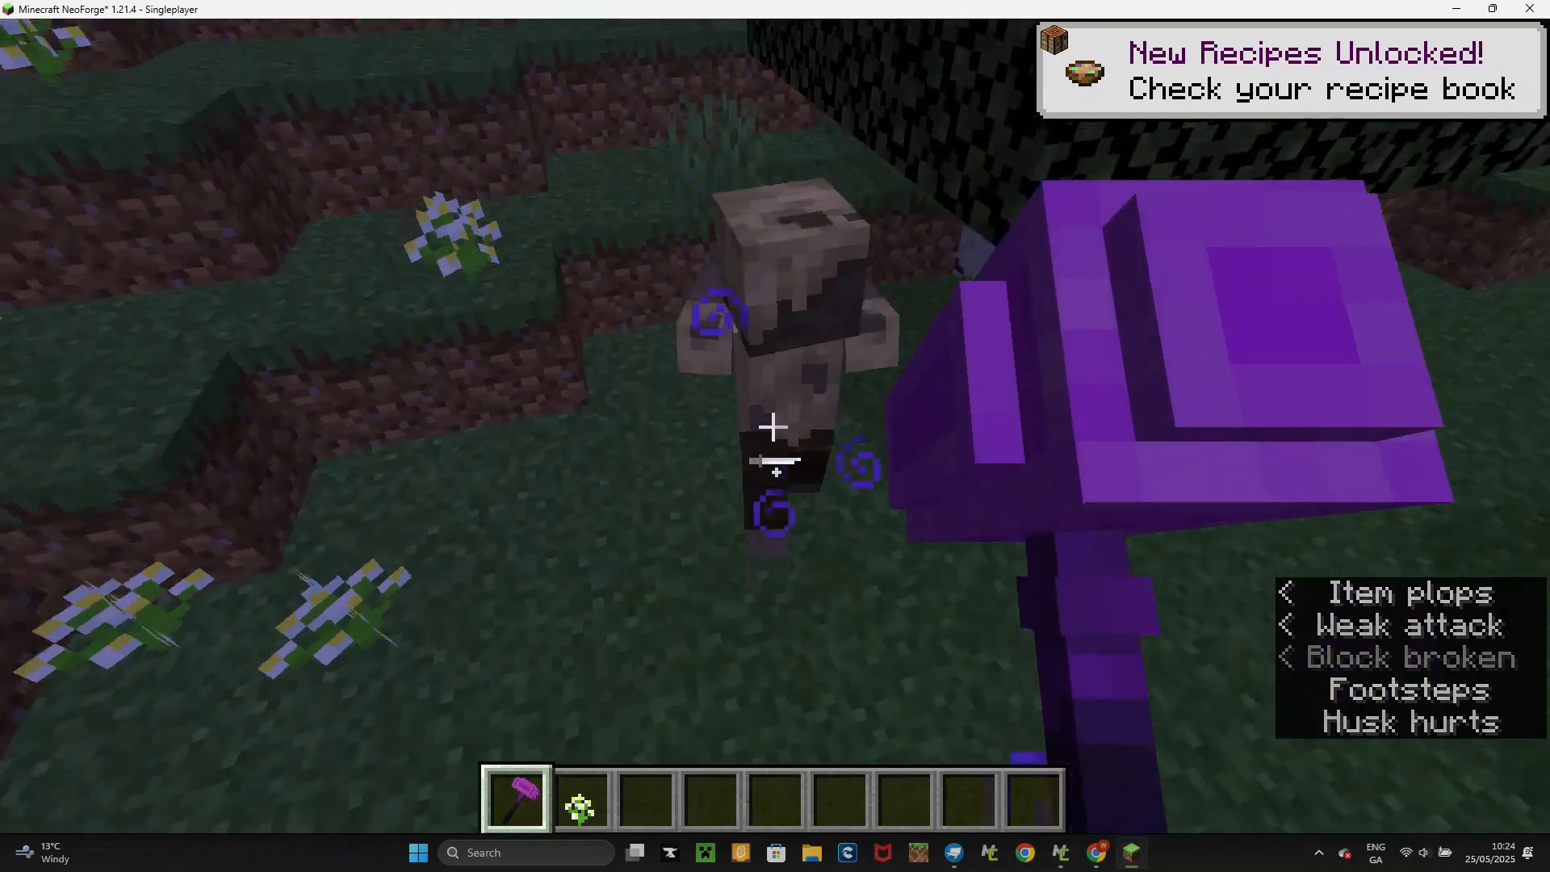
# - Continue hitting the husk with the Voidbreaker from different sides to check how it is pulled
pyautogui.click(773, 427)
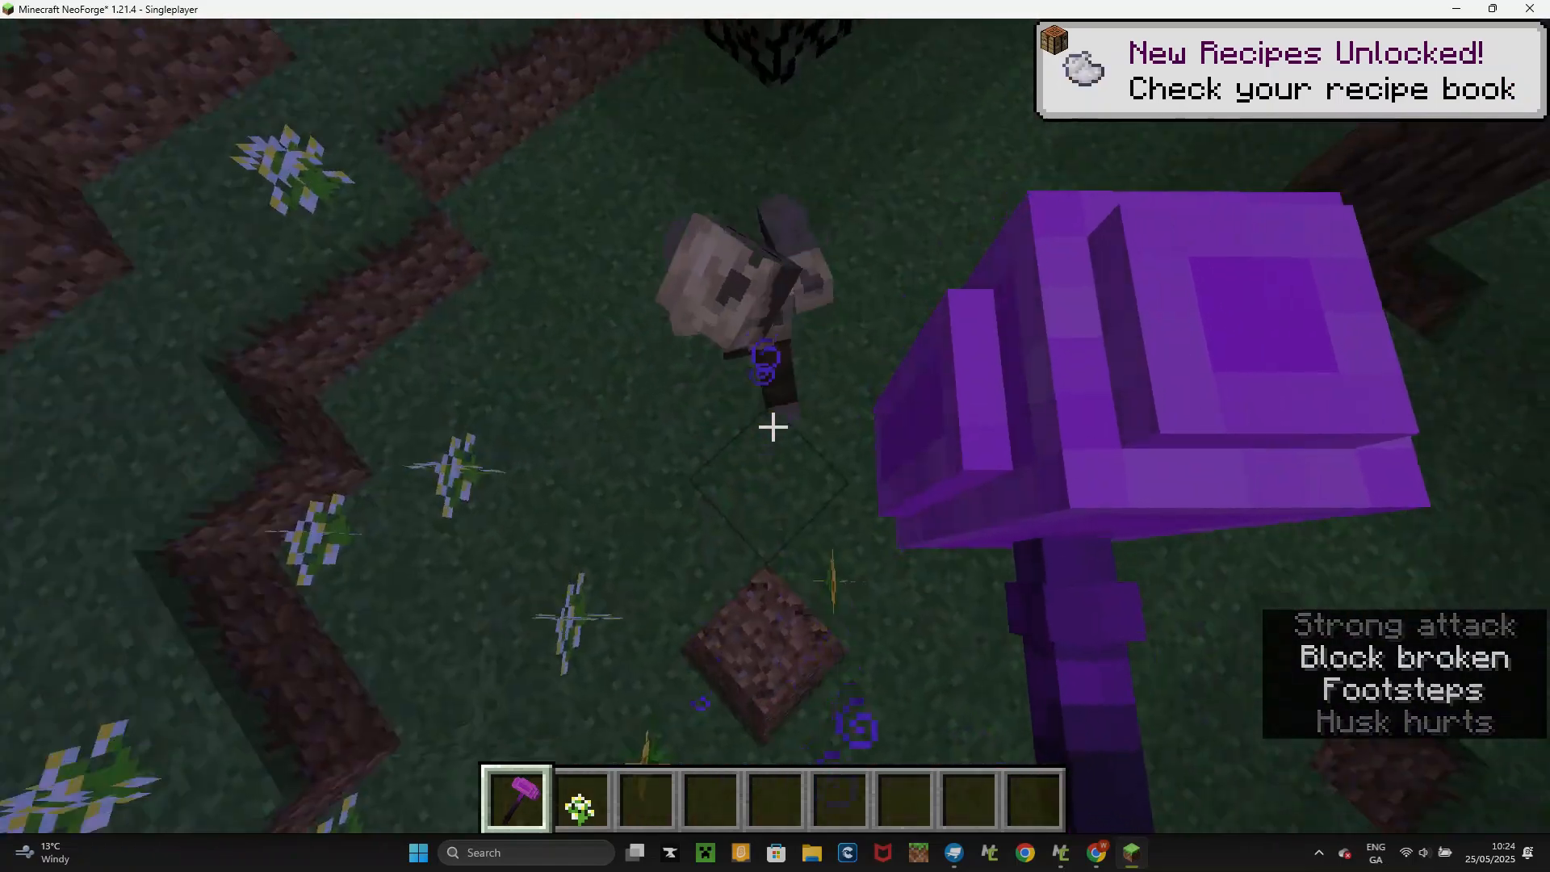
pyautogui.click(773, 427)
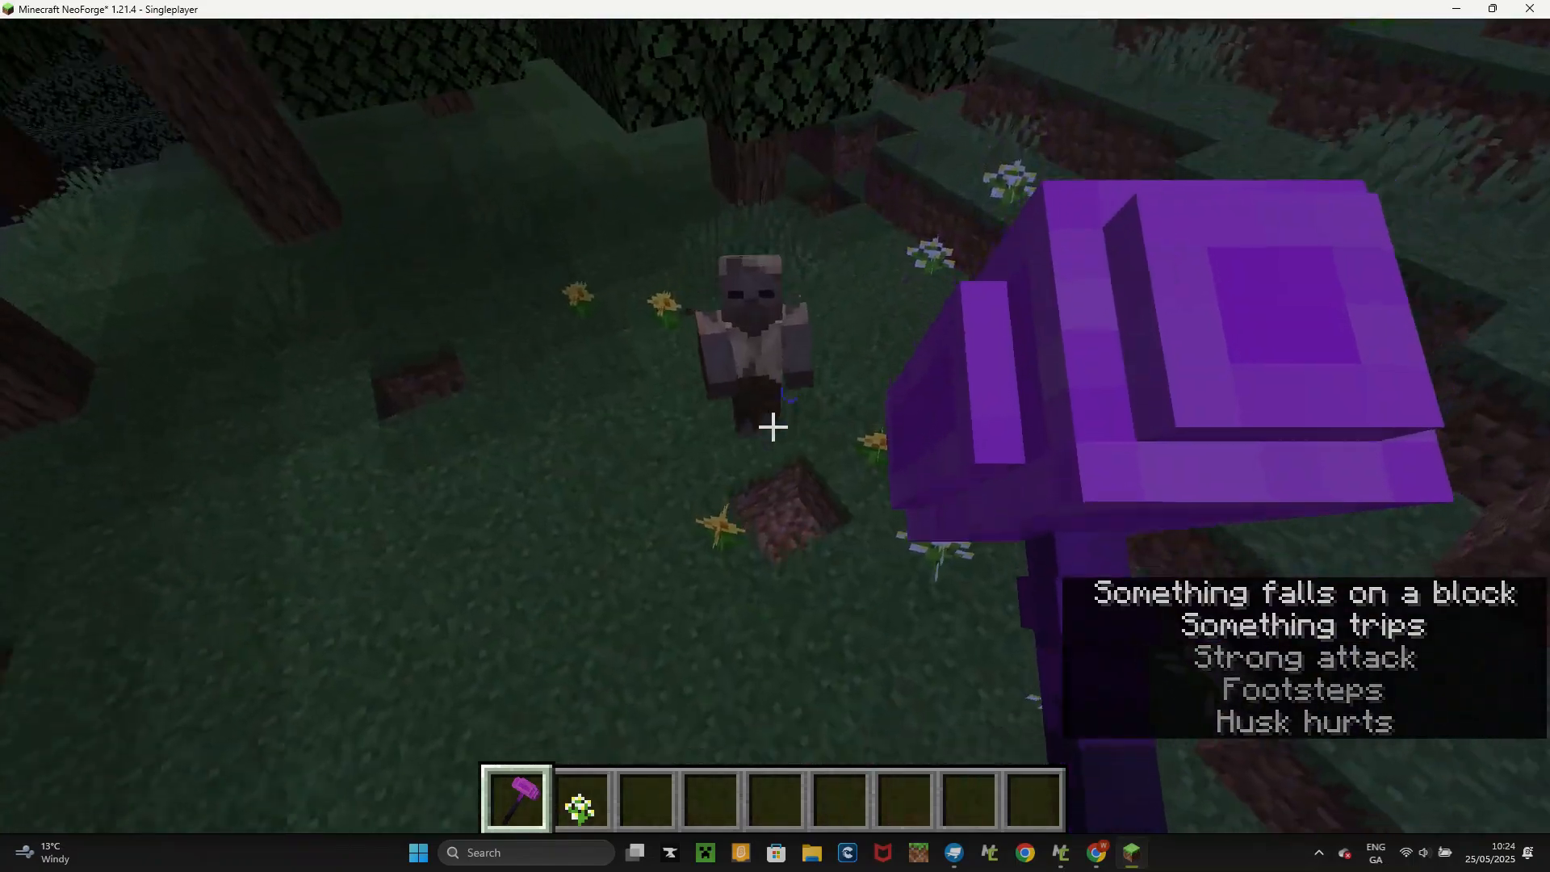
pyautogui.click(773, 427)
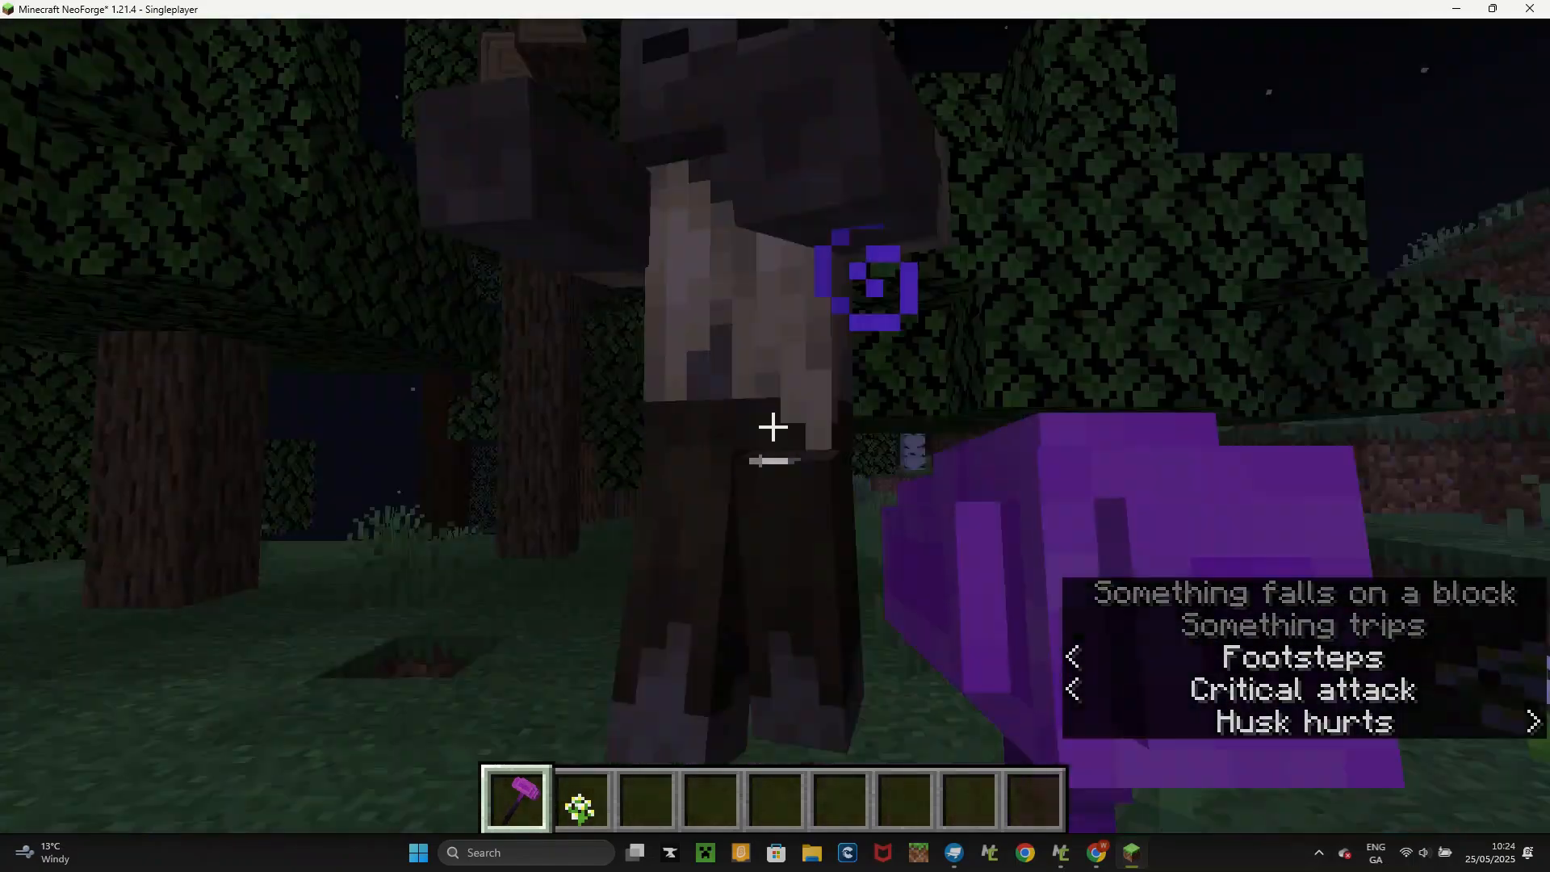
pyautogui.click(773, 427)
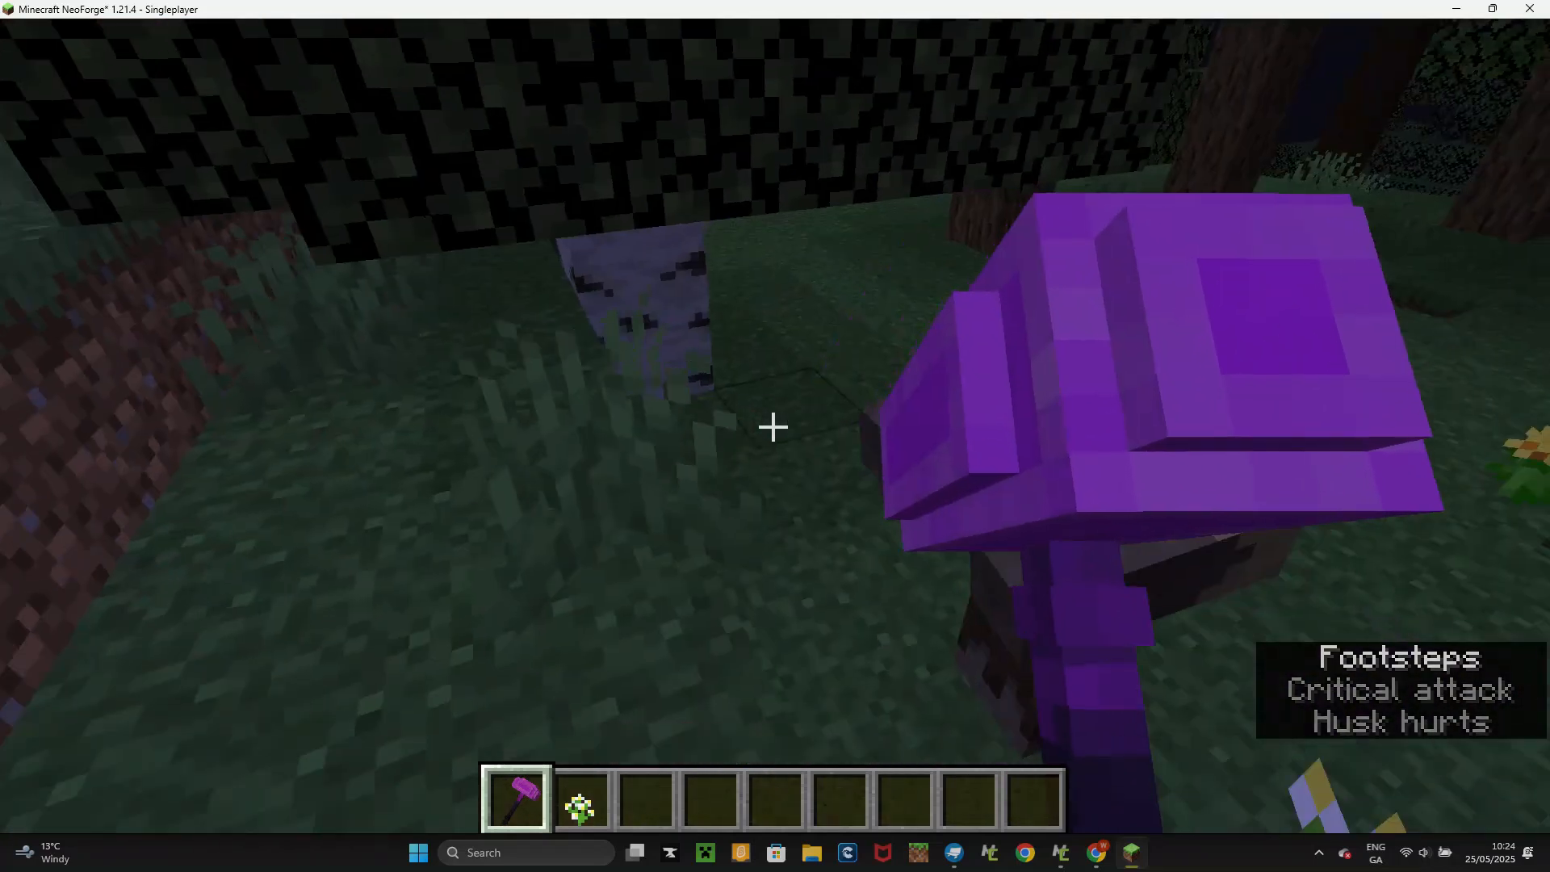
# - Set the game mode to Survival, fight the husk with the Voidbreaker, and pause the game
pyautogui.hotkey('F3', 'F4')
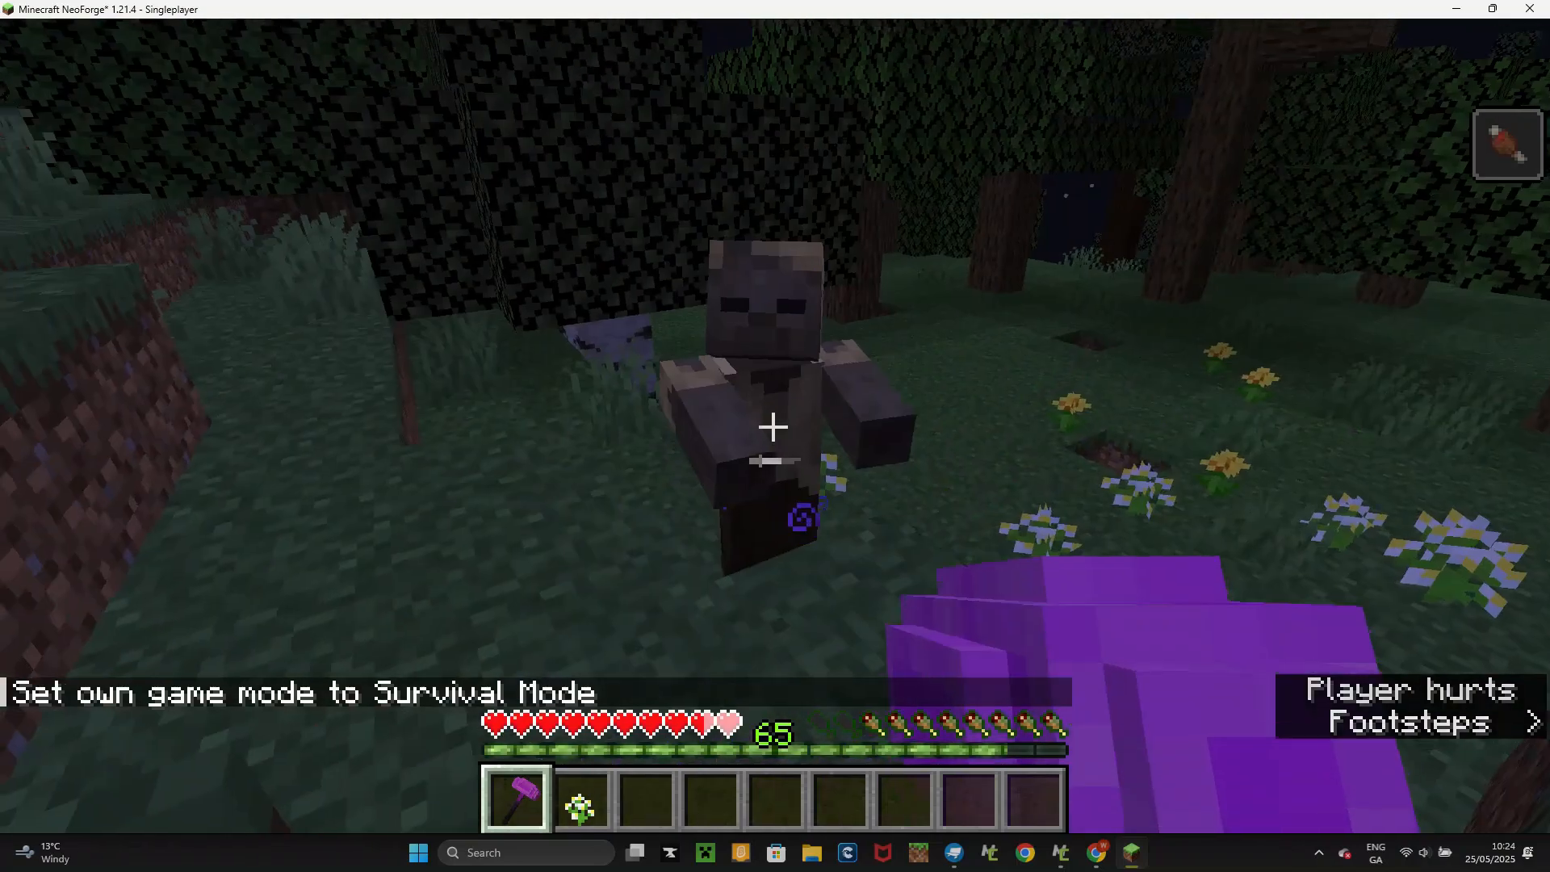
pyautogui.click(773, 427)
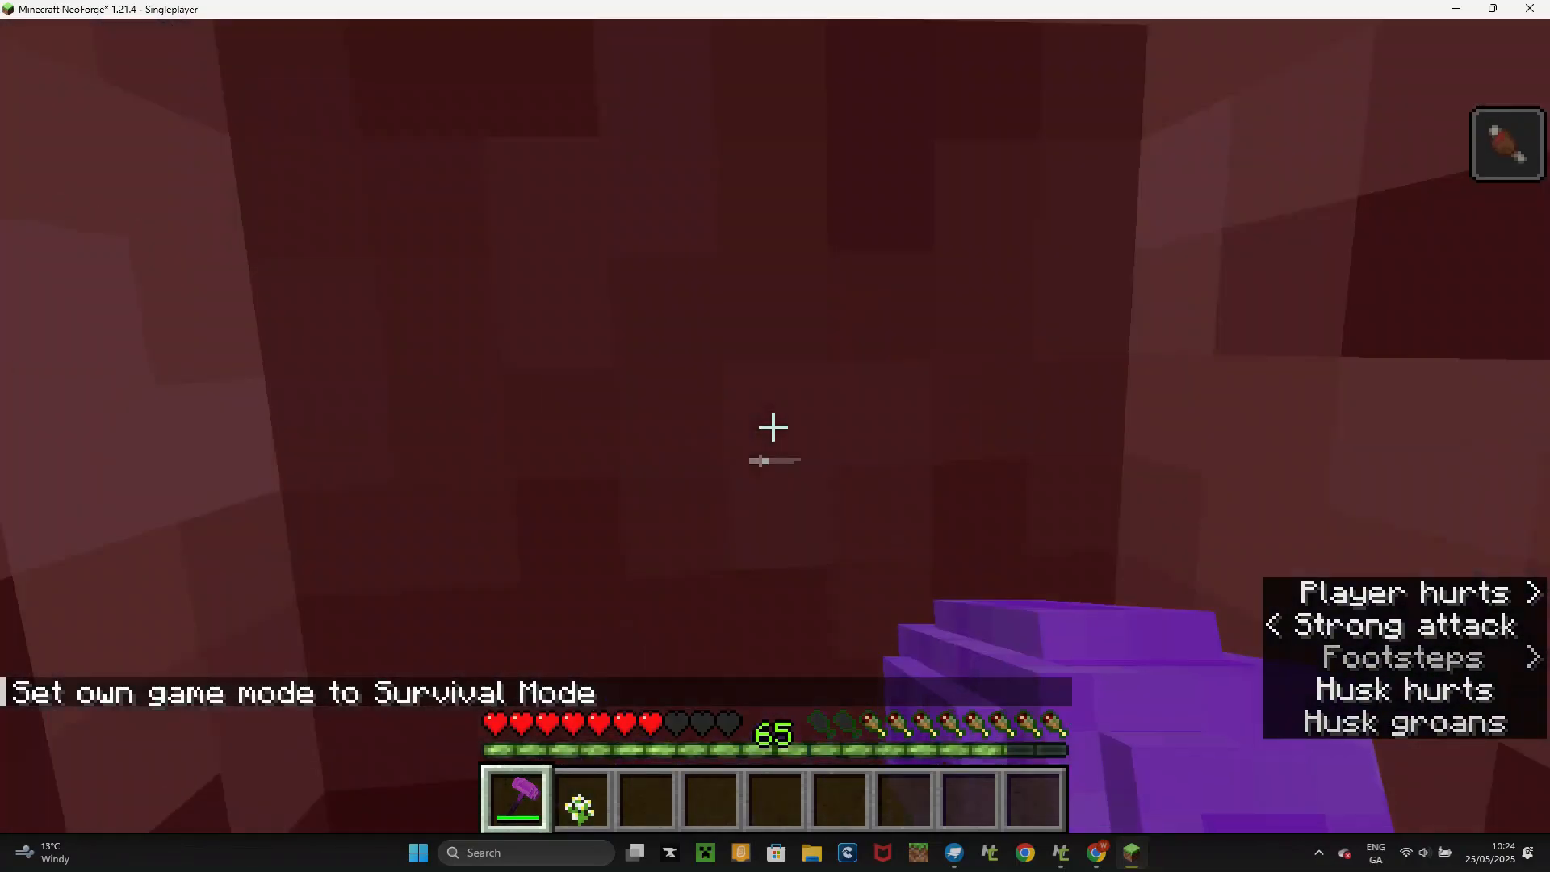
pyautogui.click(773, 427)
pyautogui.click(772, 427)
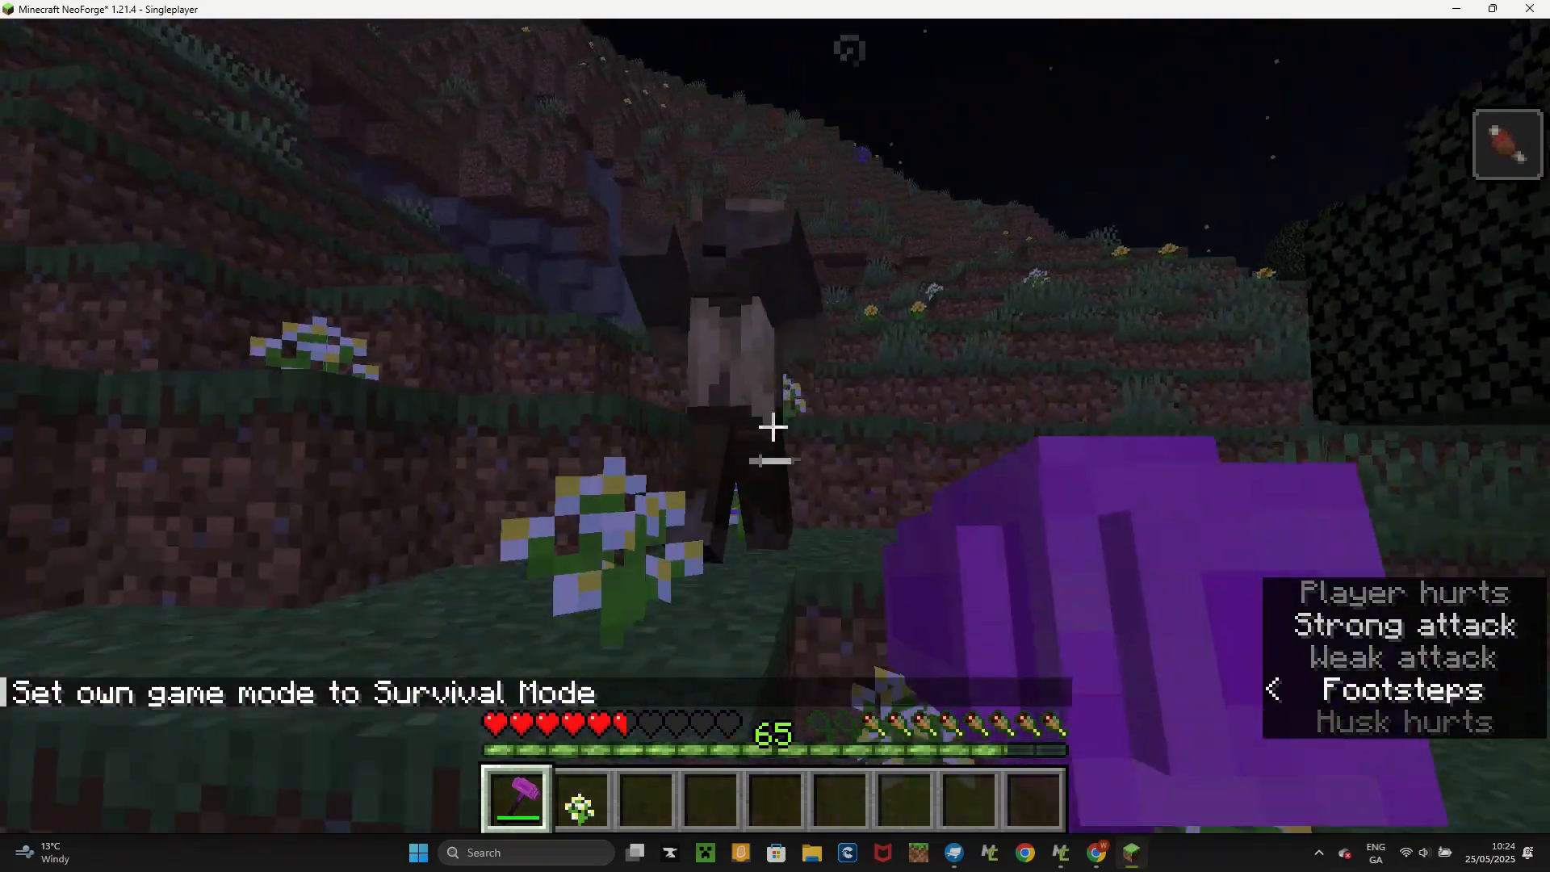
pyautogui.click(773, 427)
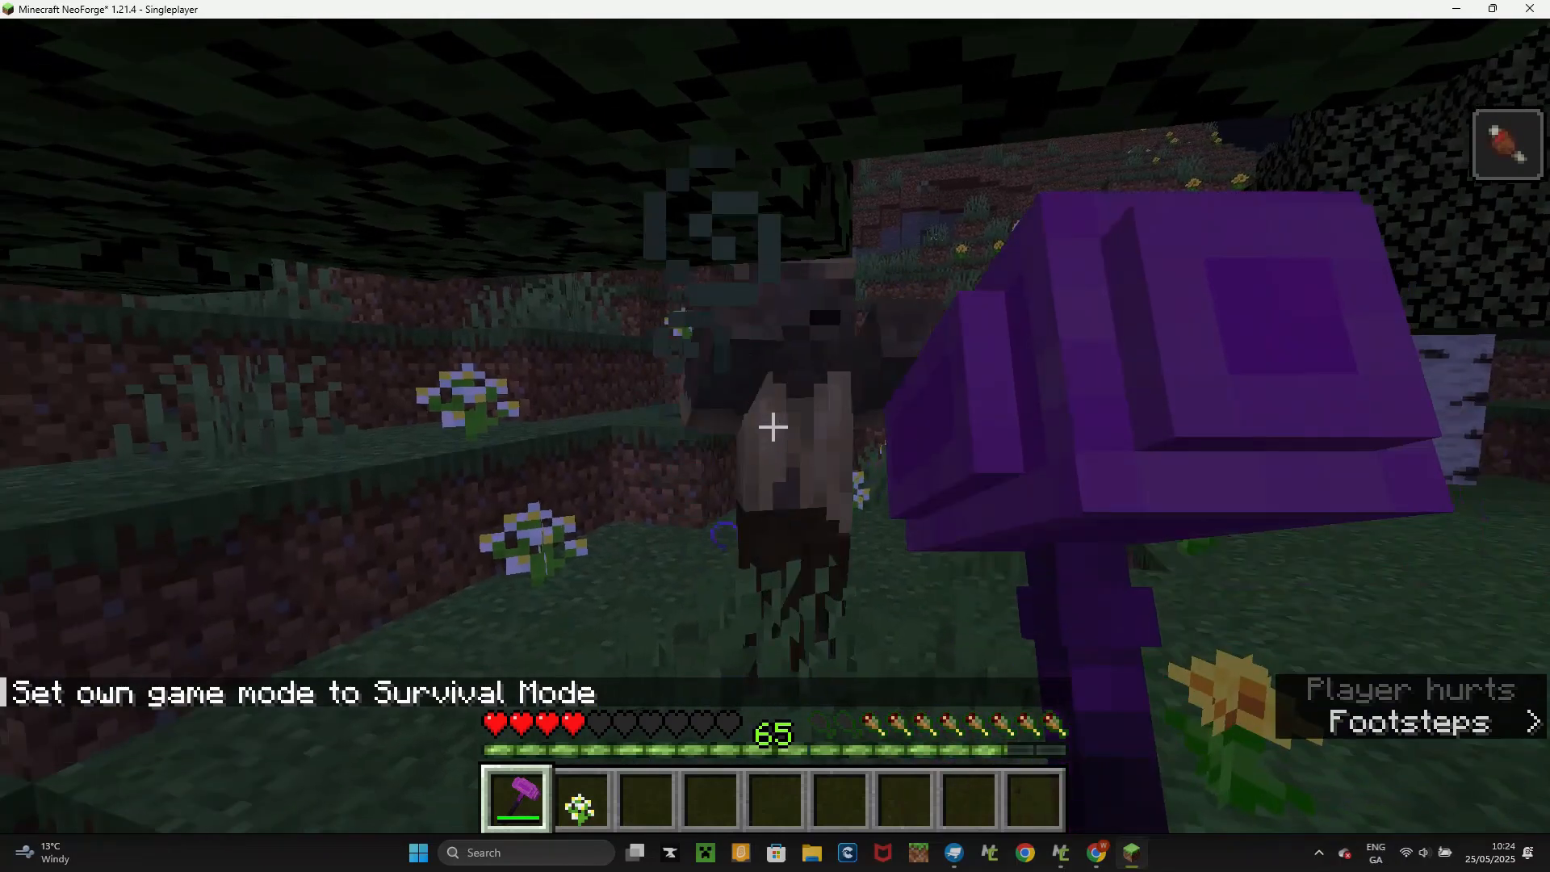
pyautogui.click(772, 427)
pyautogui.press('Escape')
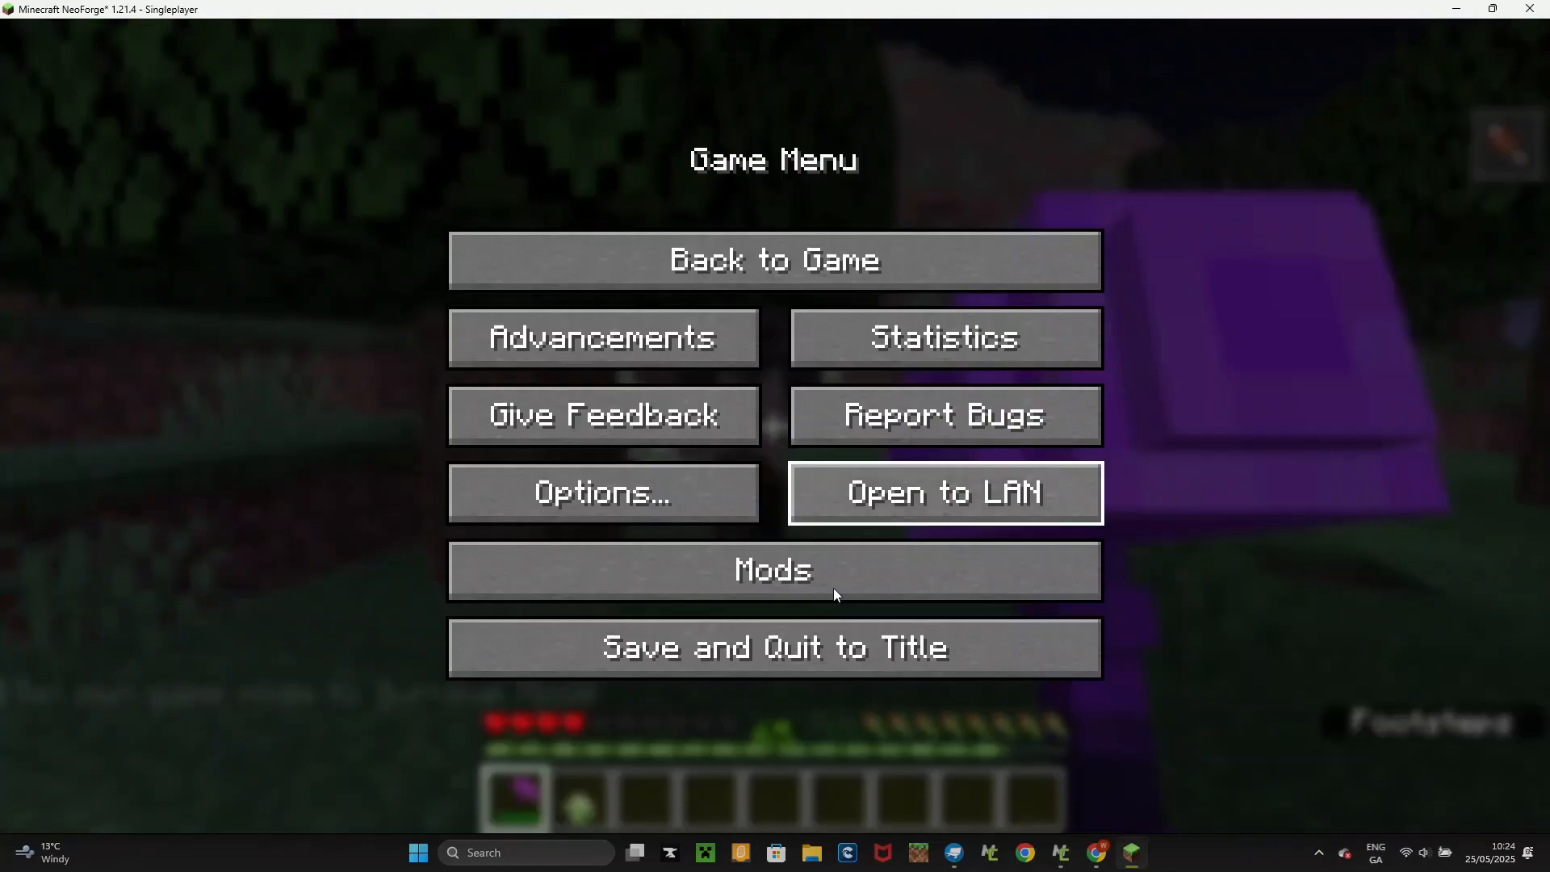
# - Switch to MCreator and undo the latest changes to the condition of the procedure's first if block
pyautogui.hotkey('alt', 'Tab')
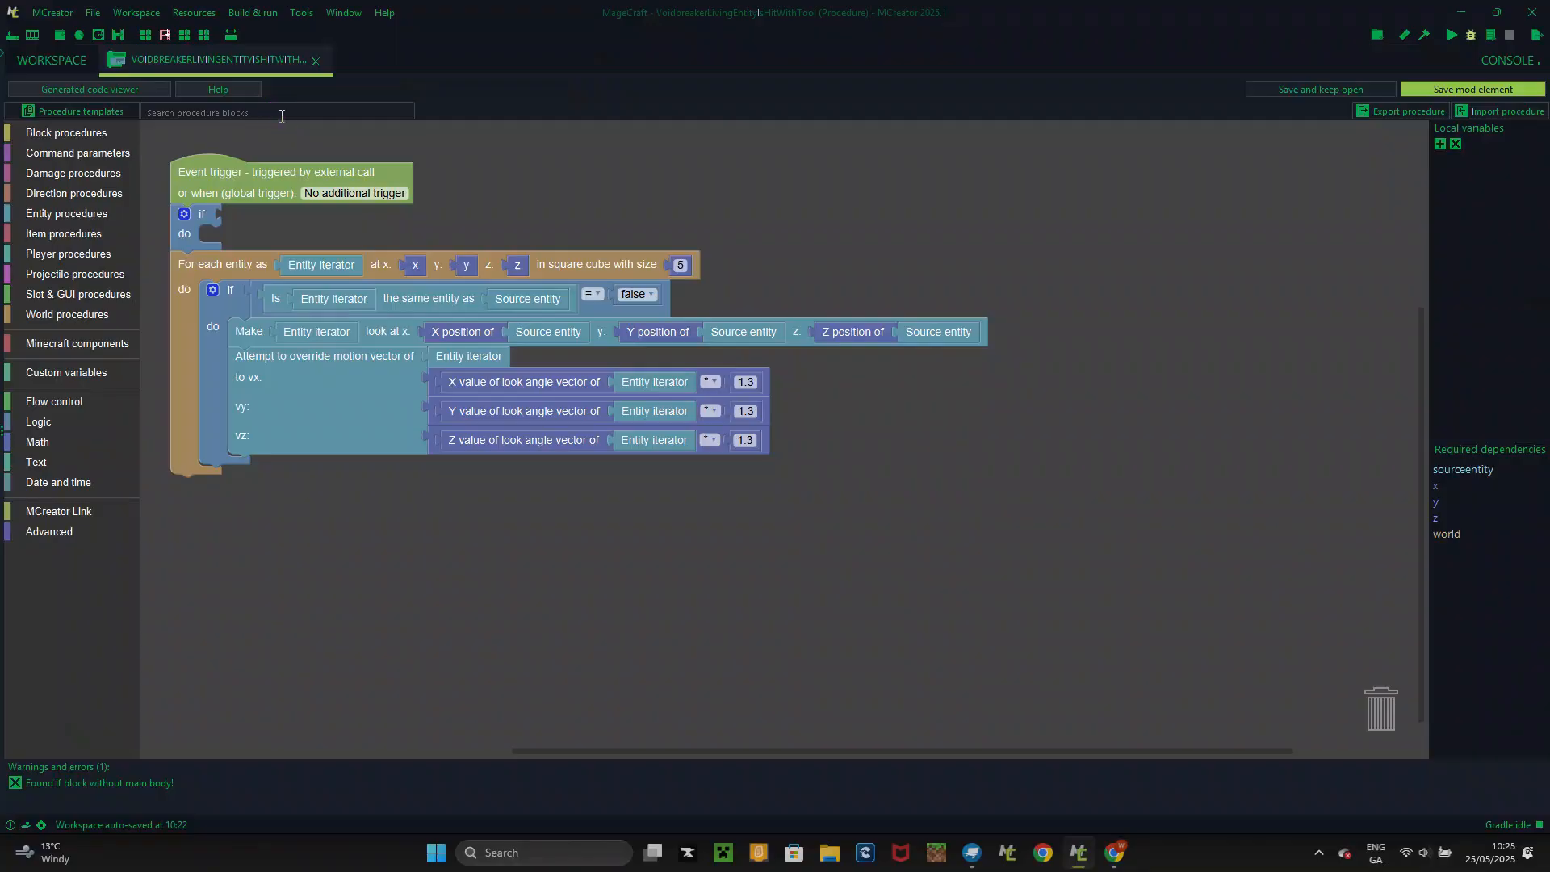
pyautogui.click(250, 238)
pyautogui.hotkey('ctrl', 'z')
pyautogui.hotkey('ctrl', 'z')
pyautogui.click(399, 222)
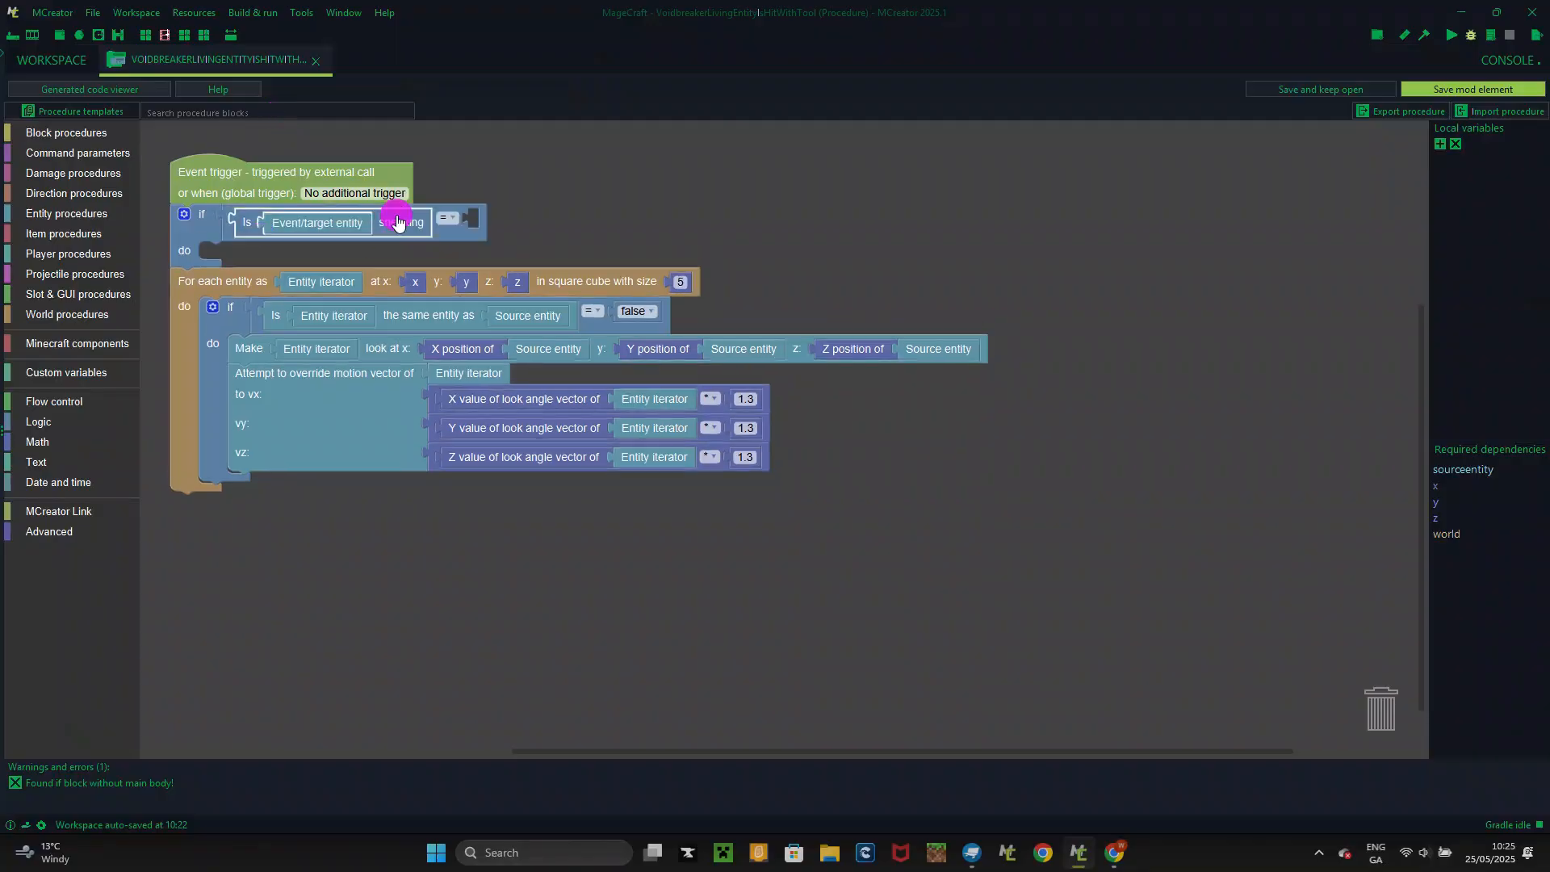
pyautogui.hotkey('ctrl', 'z')
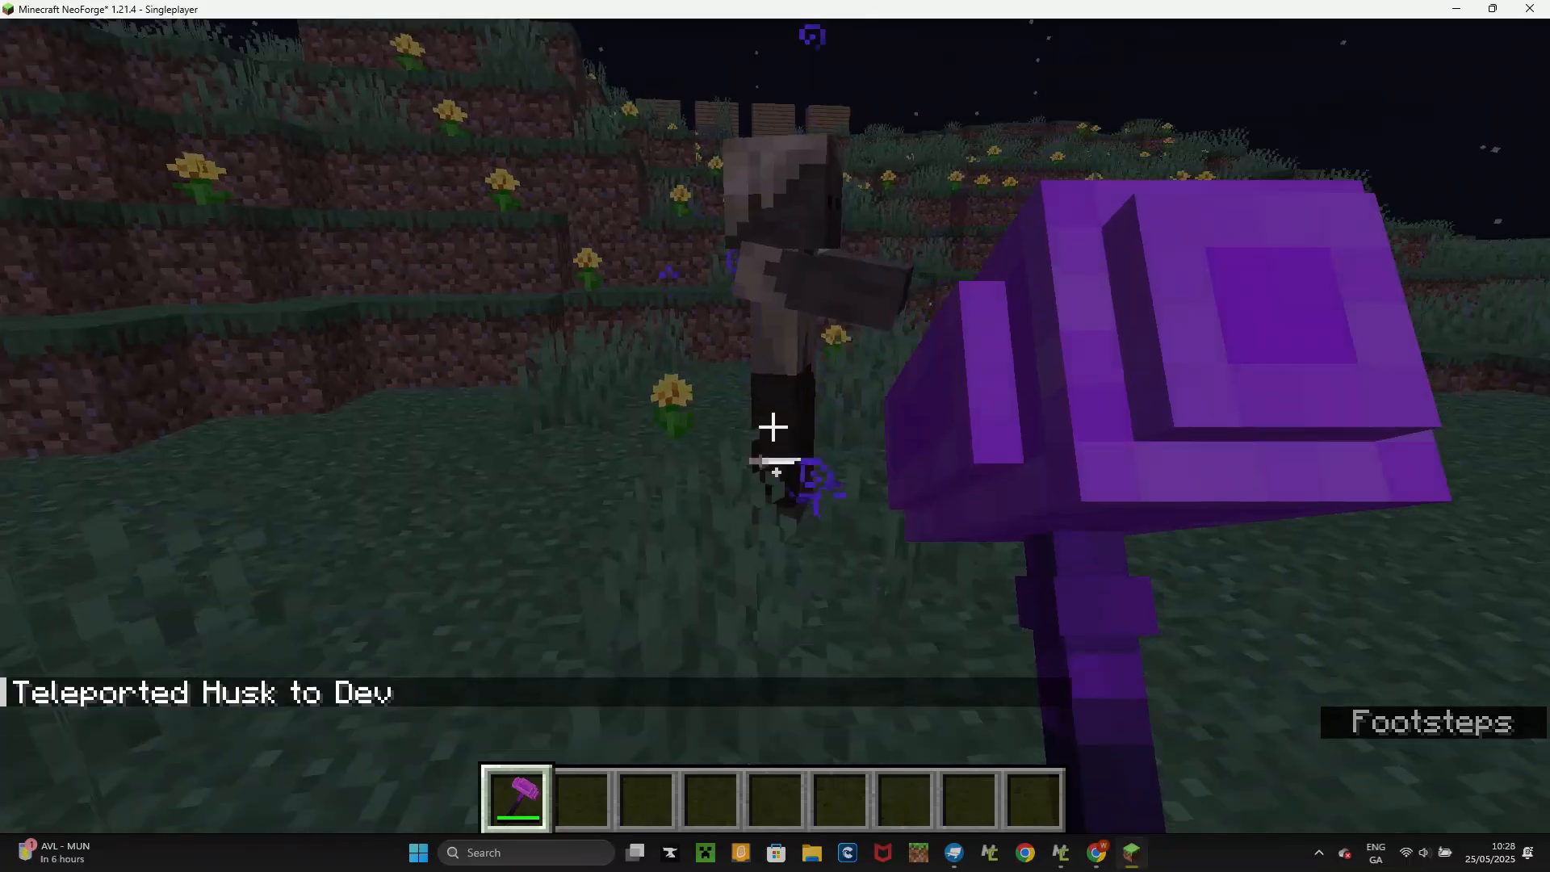
# - Switch to Minecraft and test the Voidbreaker's pull effect by repeatedly striking the teleported husk at close and longer range
pyautogui.click(773, 426)
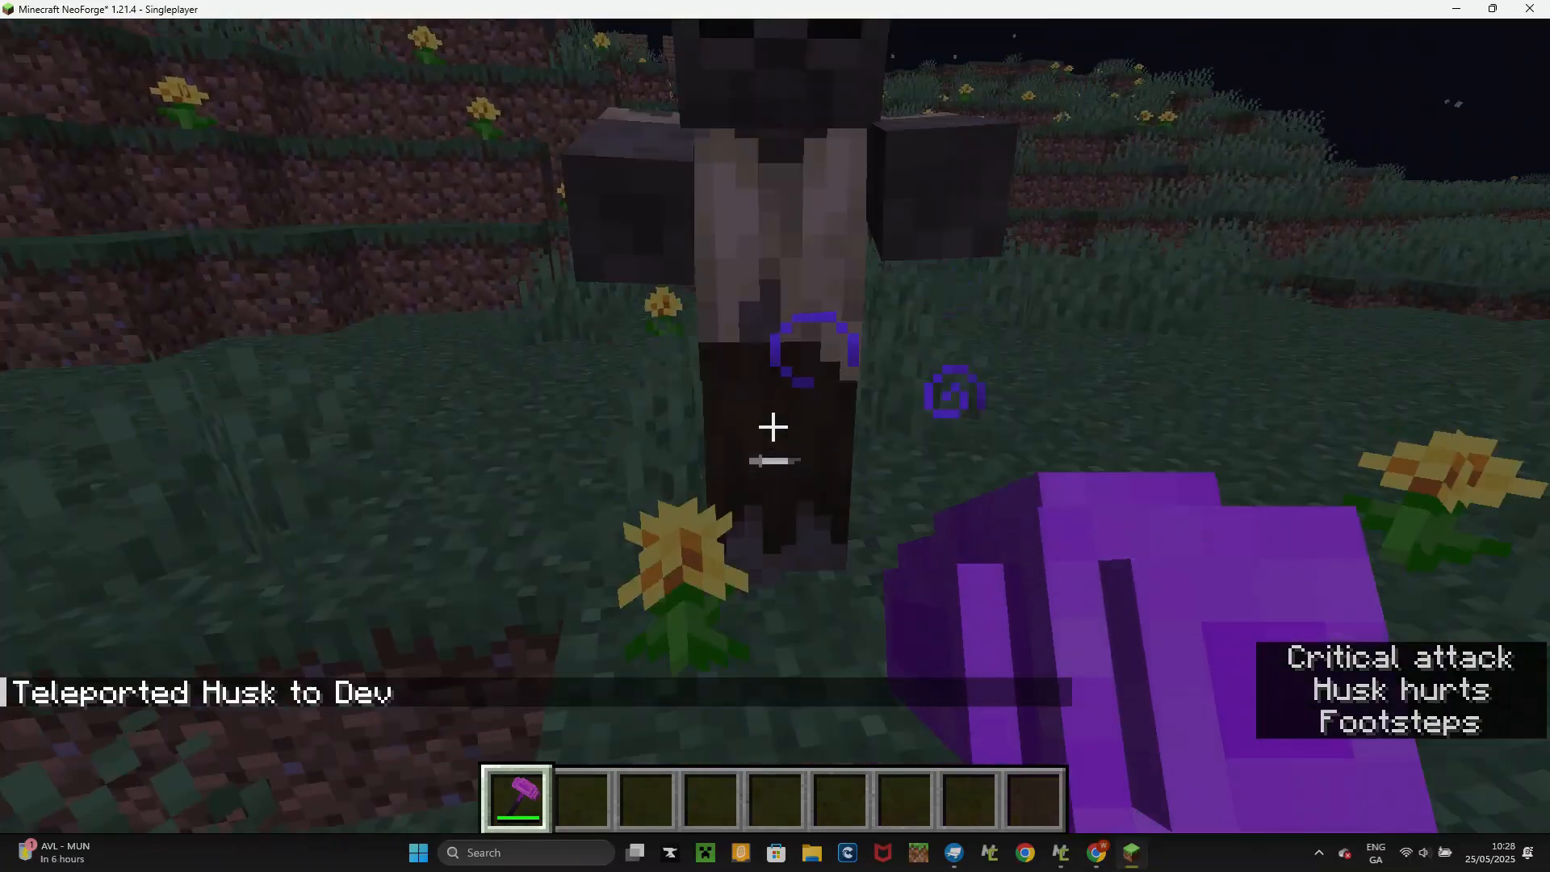
pyautogui.click(773, 426)
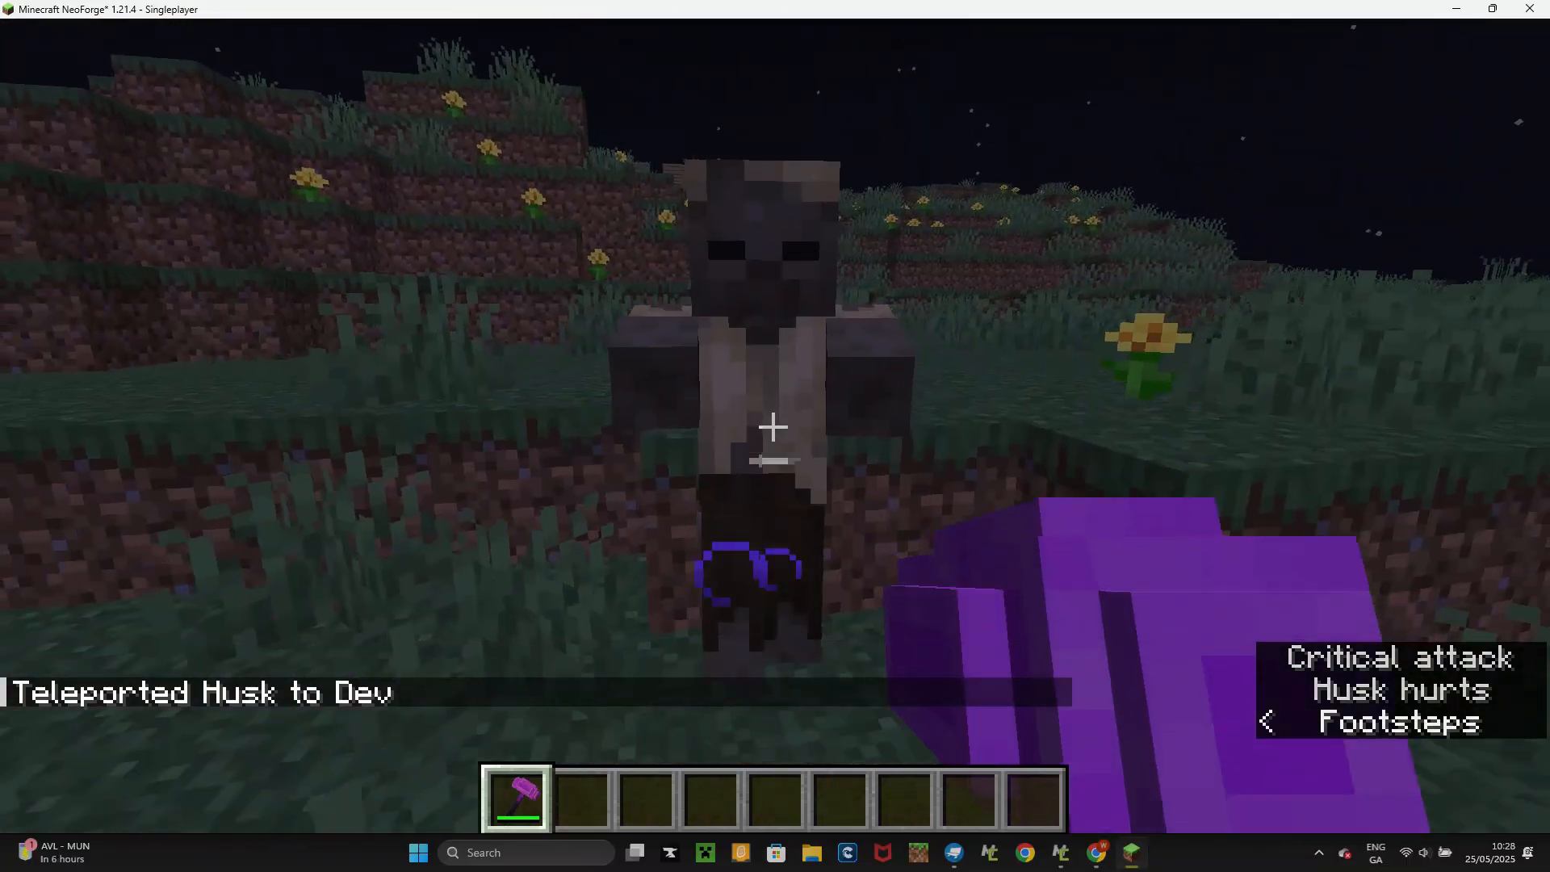
pyautogui.click(774, 426)
pyautogui.click(774, 426)
pyautogui.click(773, 426)
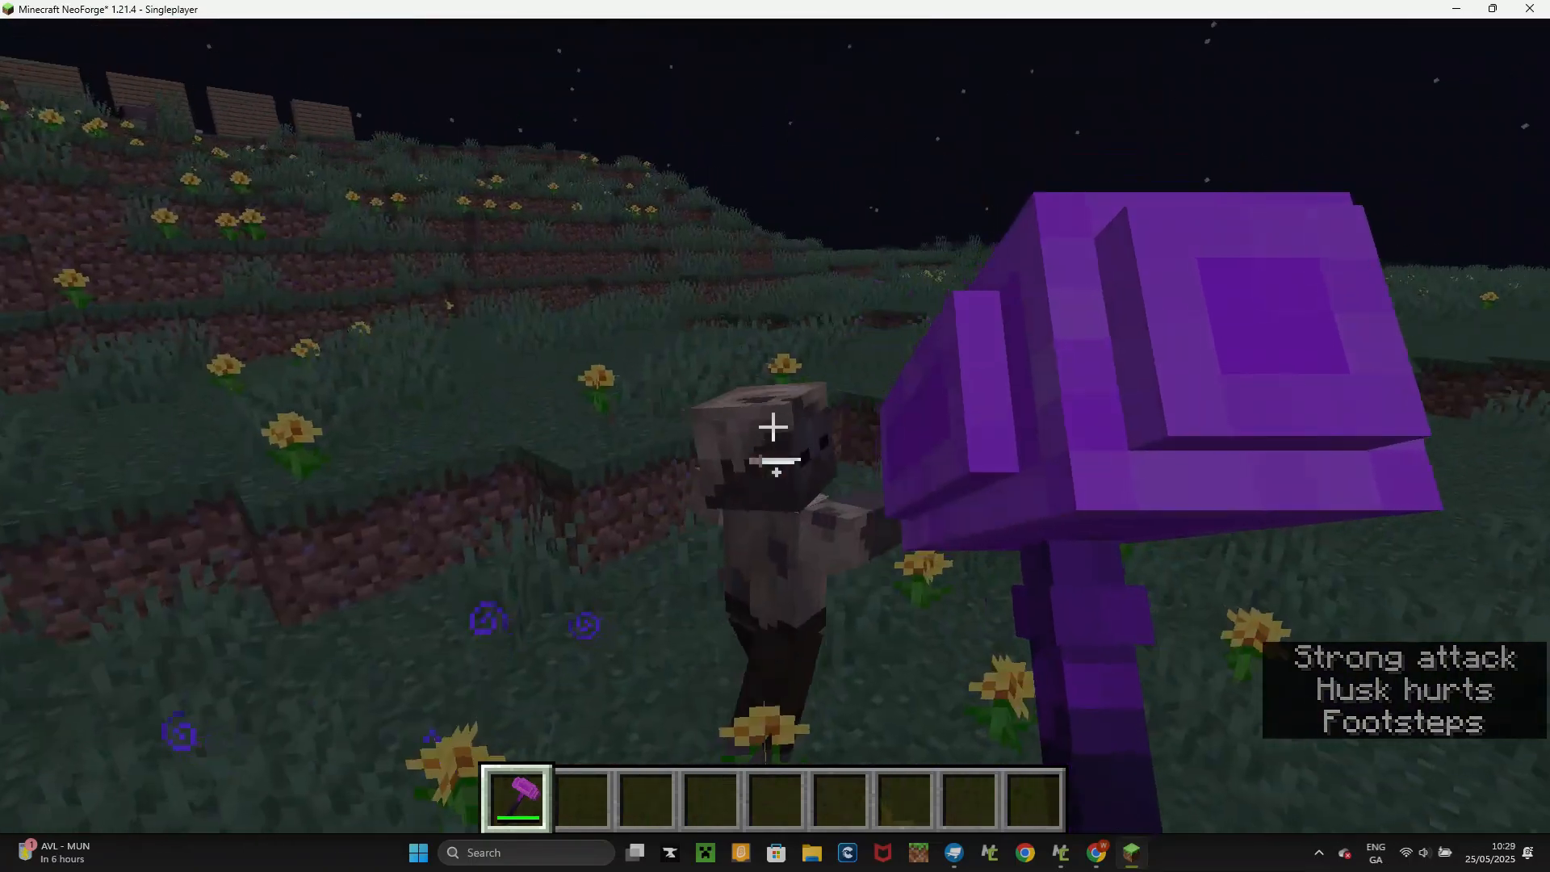
pyautogui.click(773, 426)
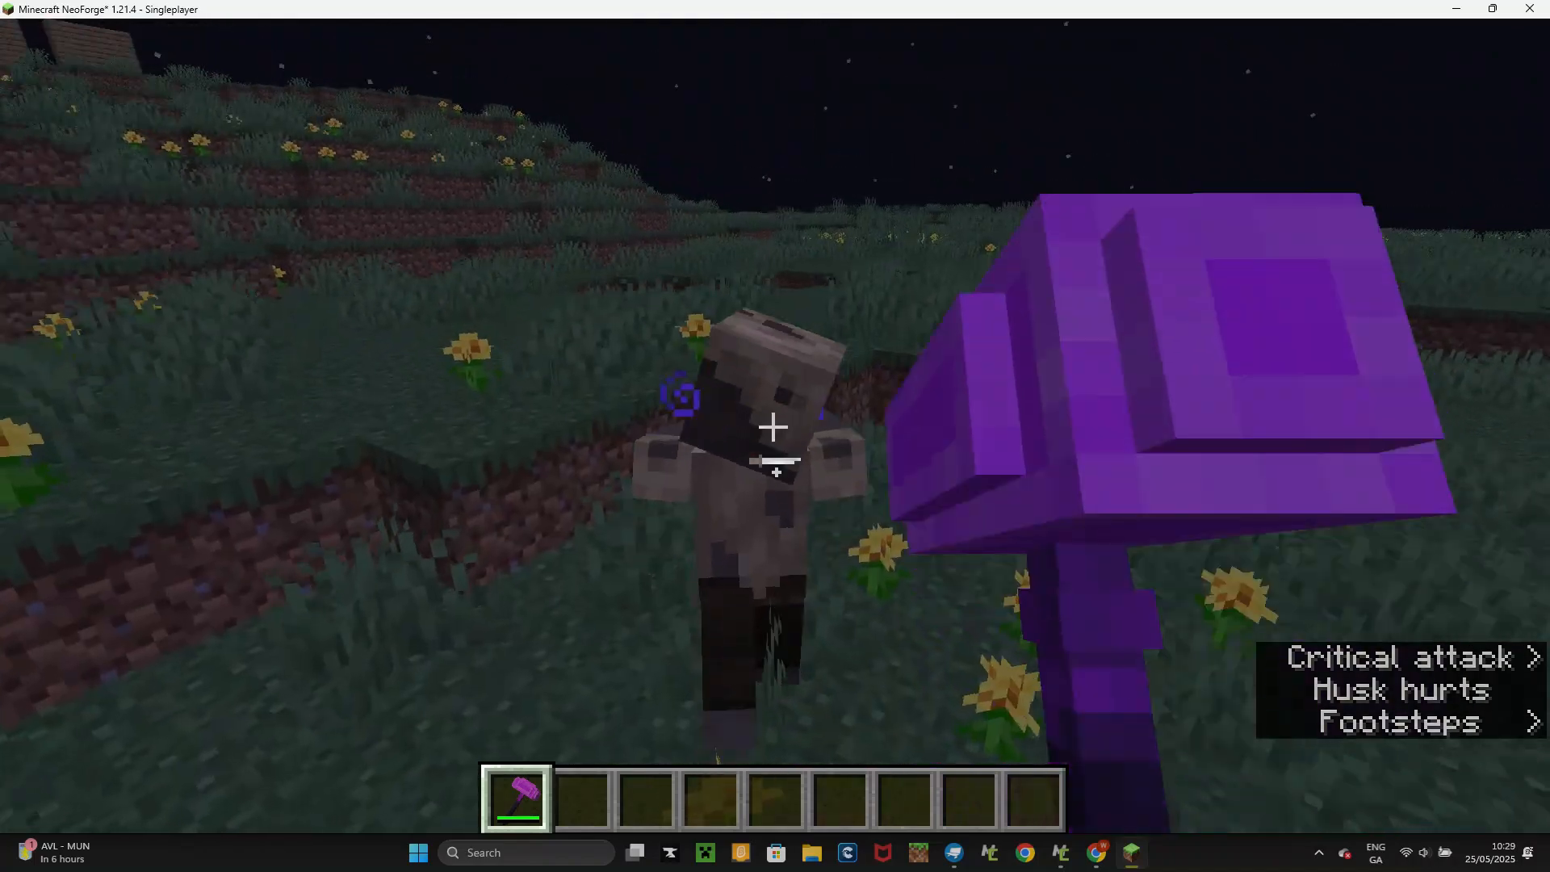
pyautogui.click(774, 426)
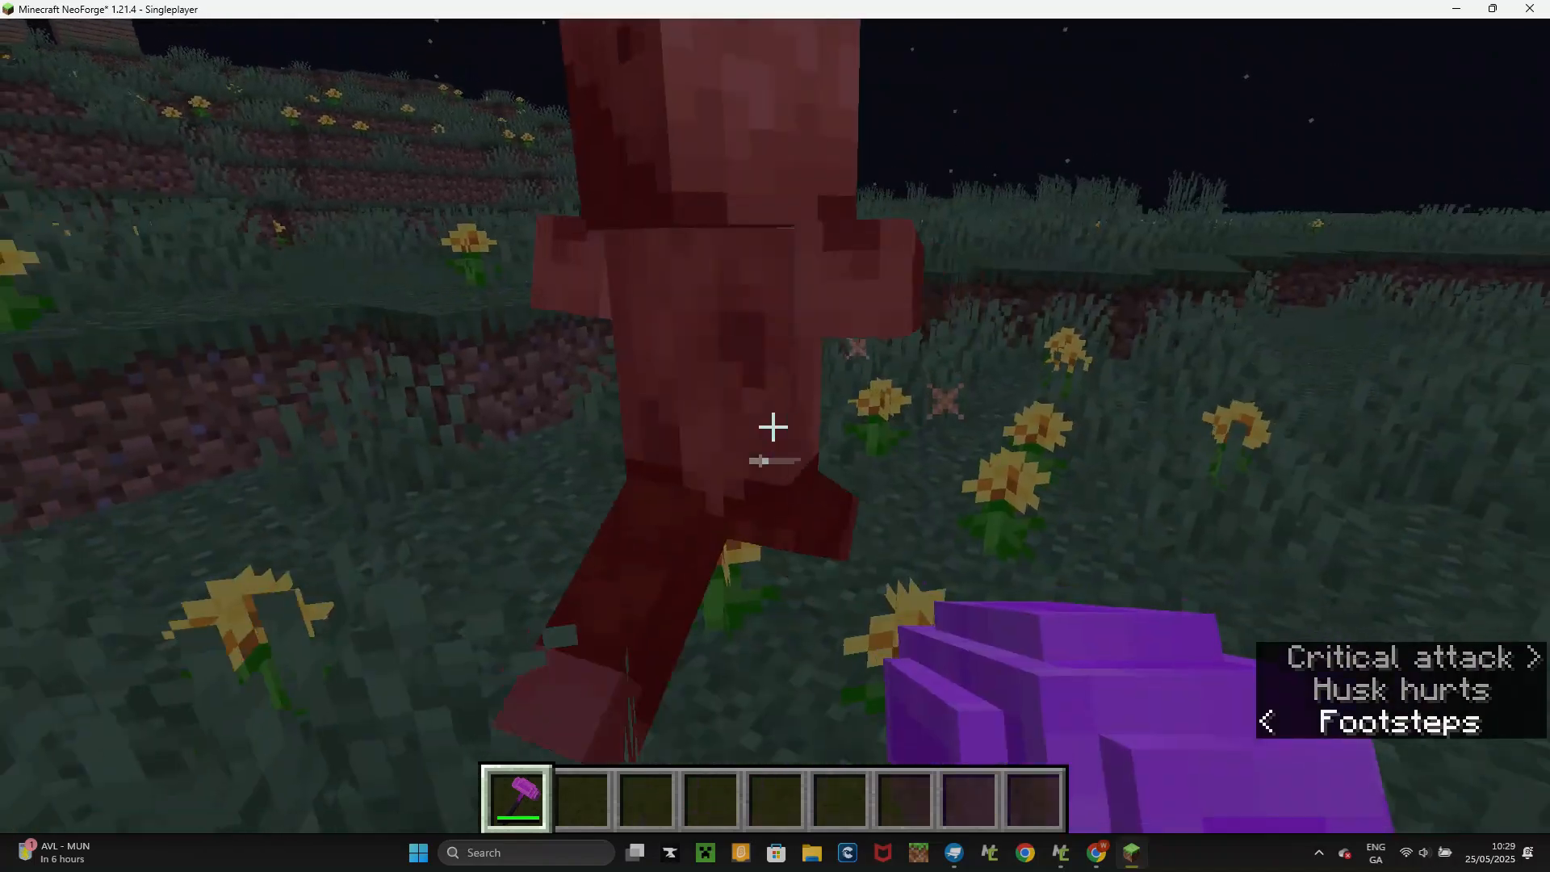
pyautogui.click(773, 427)
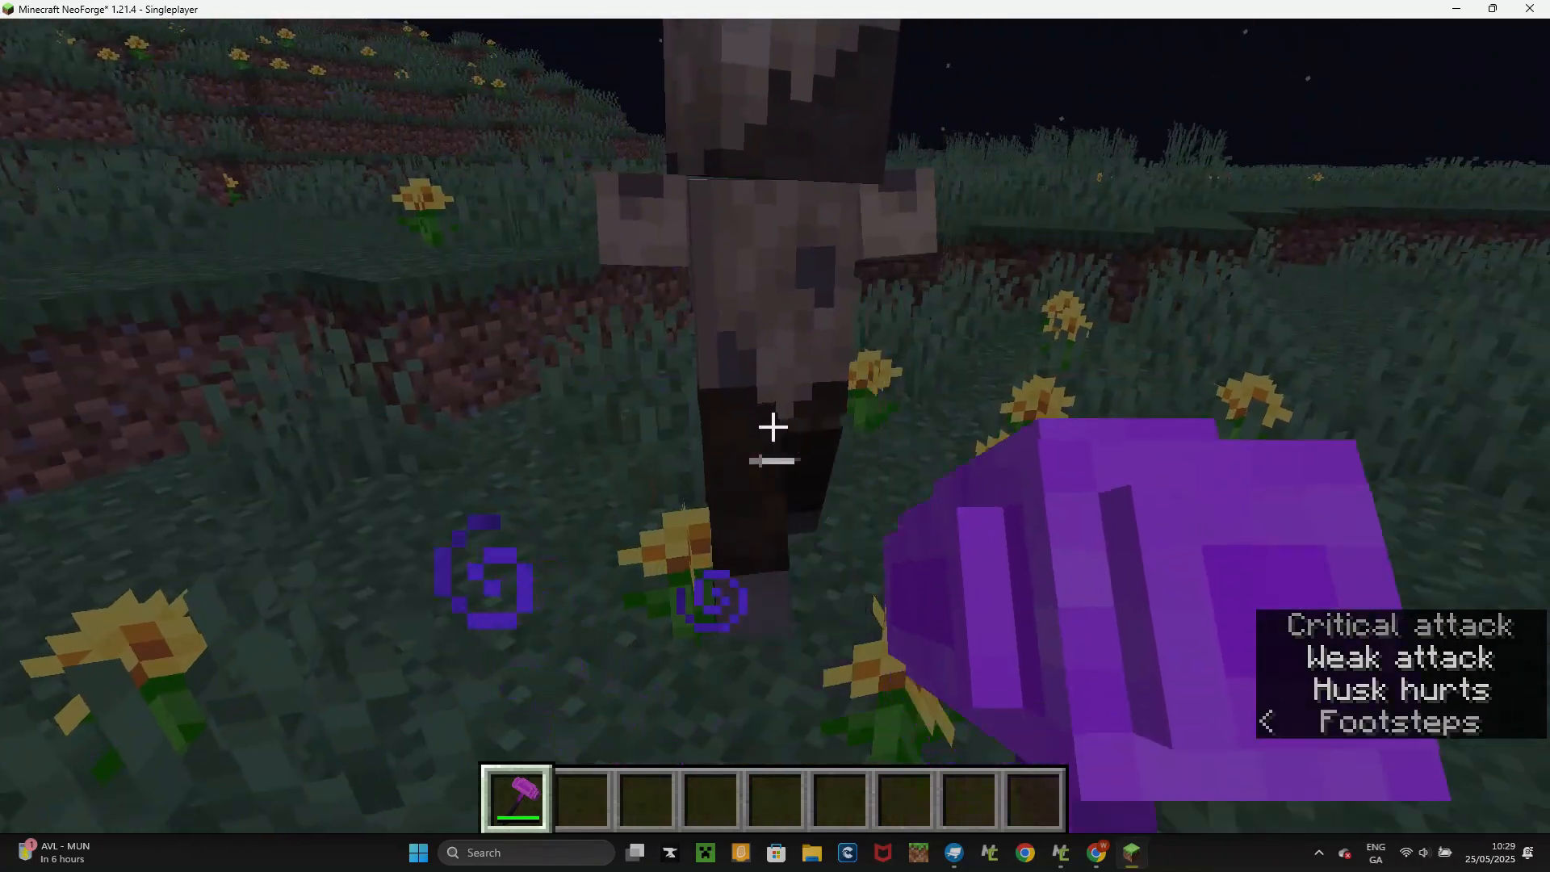
pyautogui.click(773, 427)
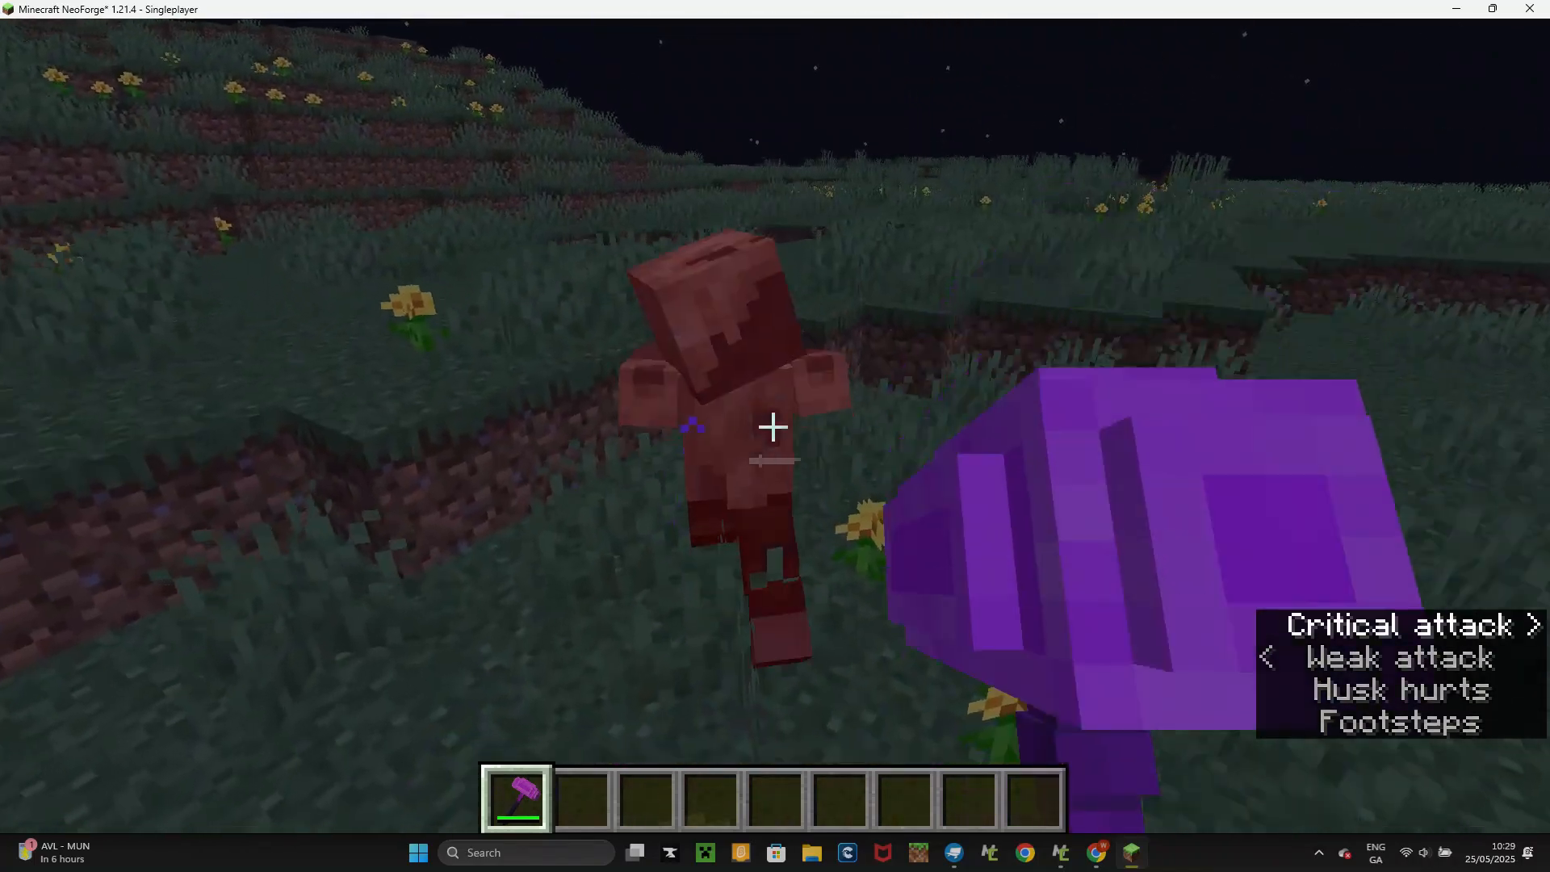
pyautogui.click(773, 426)
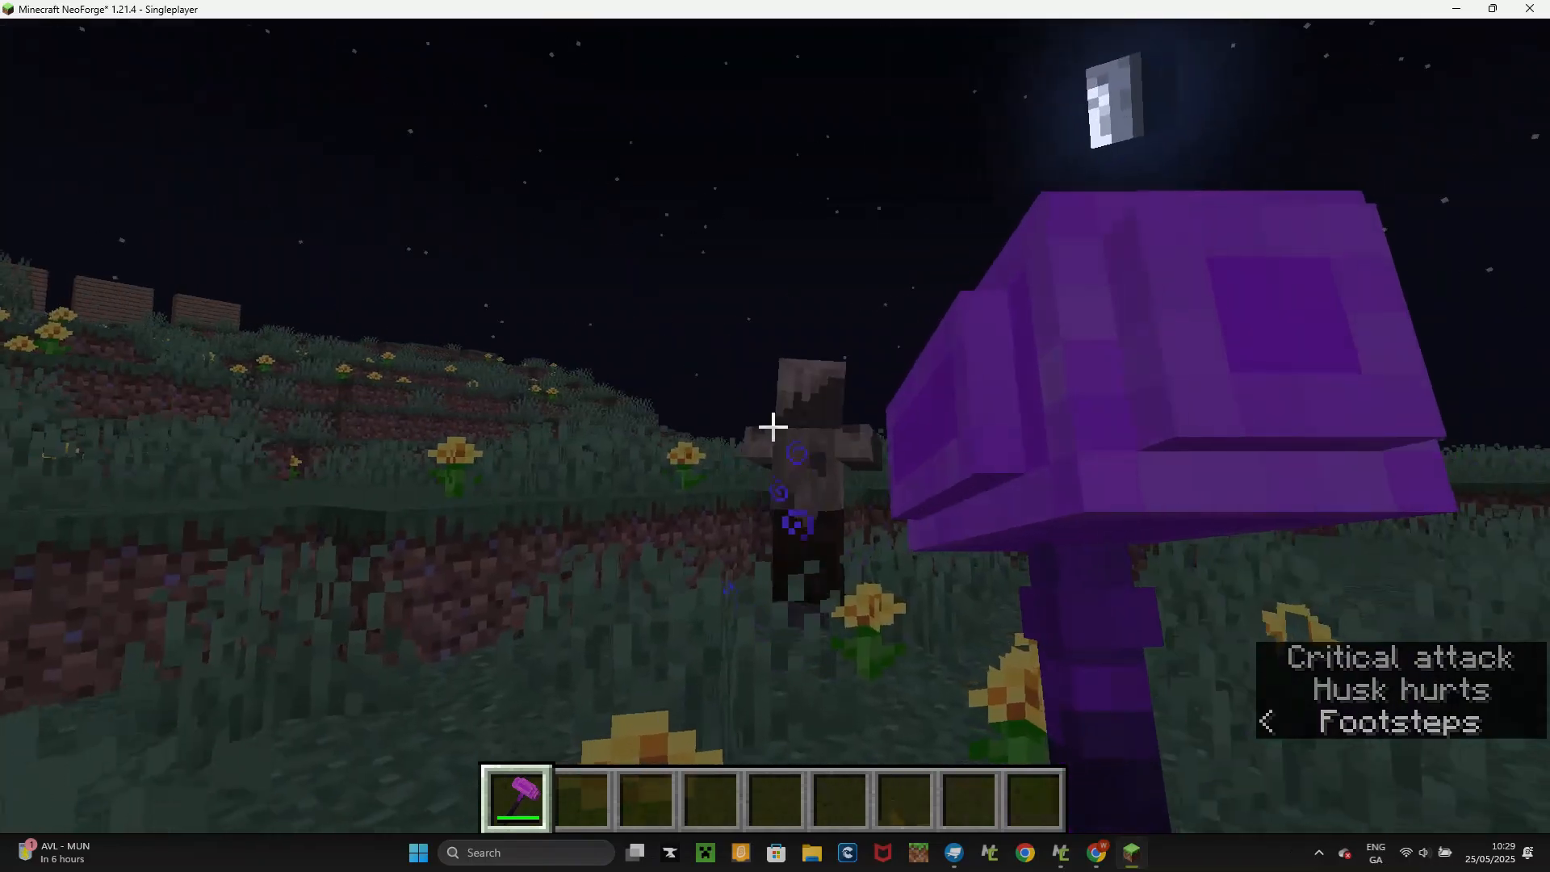
pyautogui.click(773, 426)
pyautogui.click(773, 426)
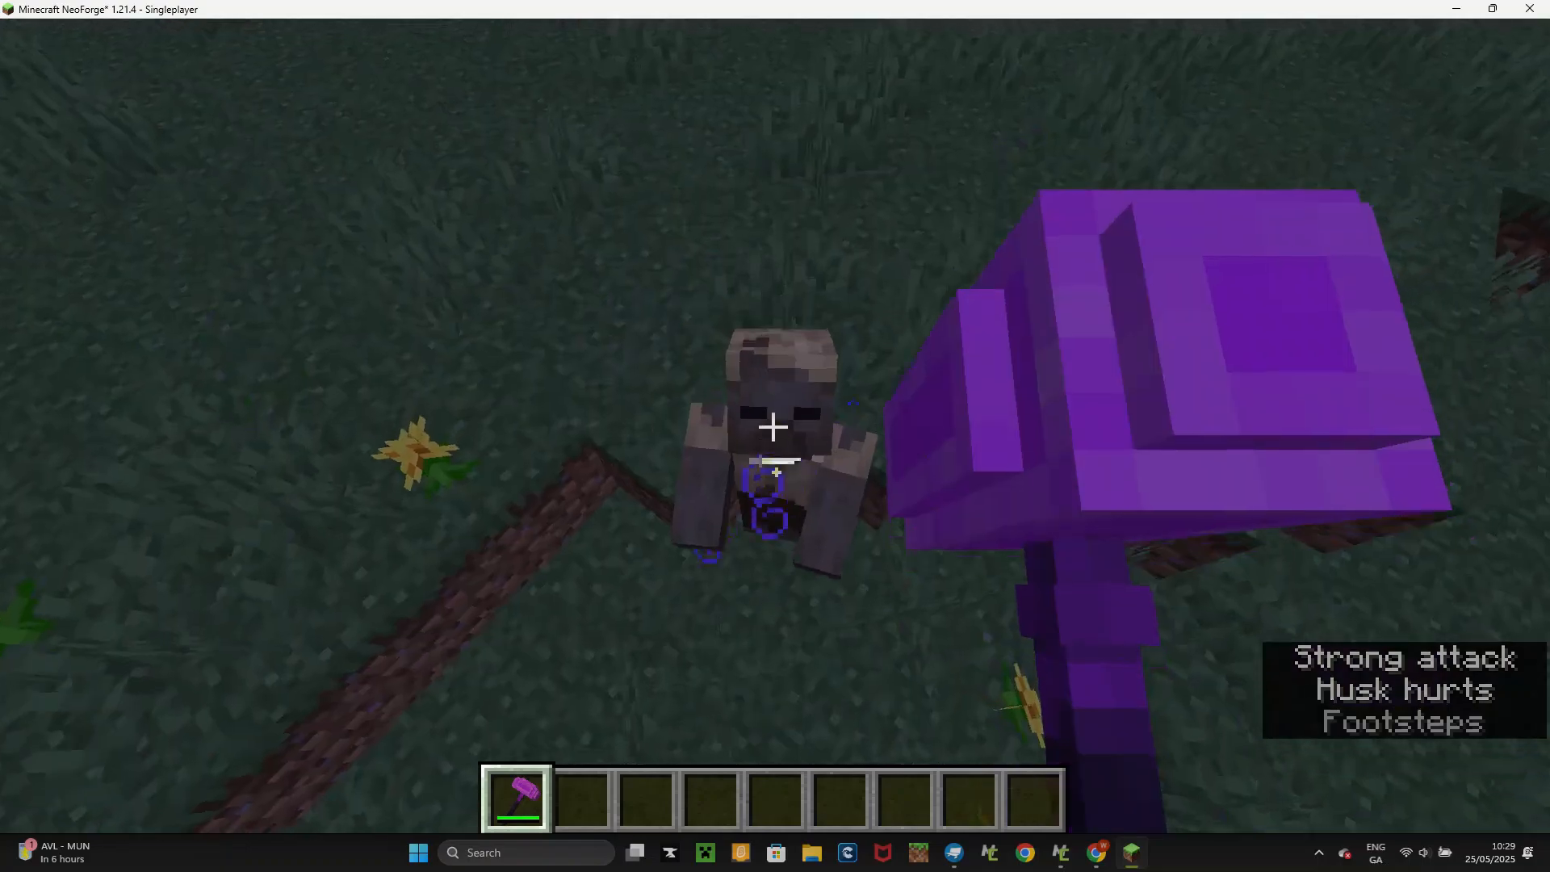
pyautogui.click(774, 426)
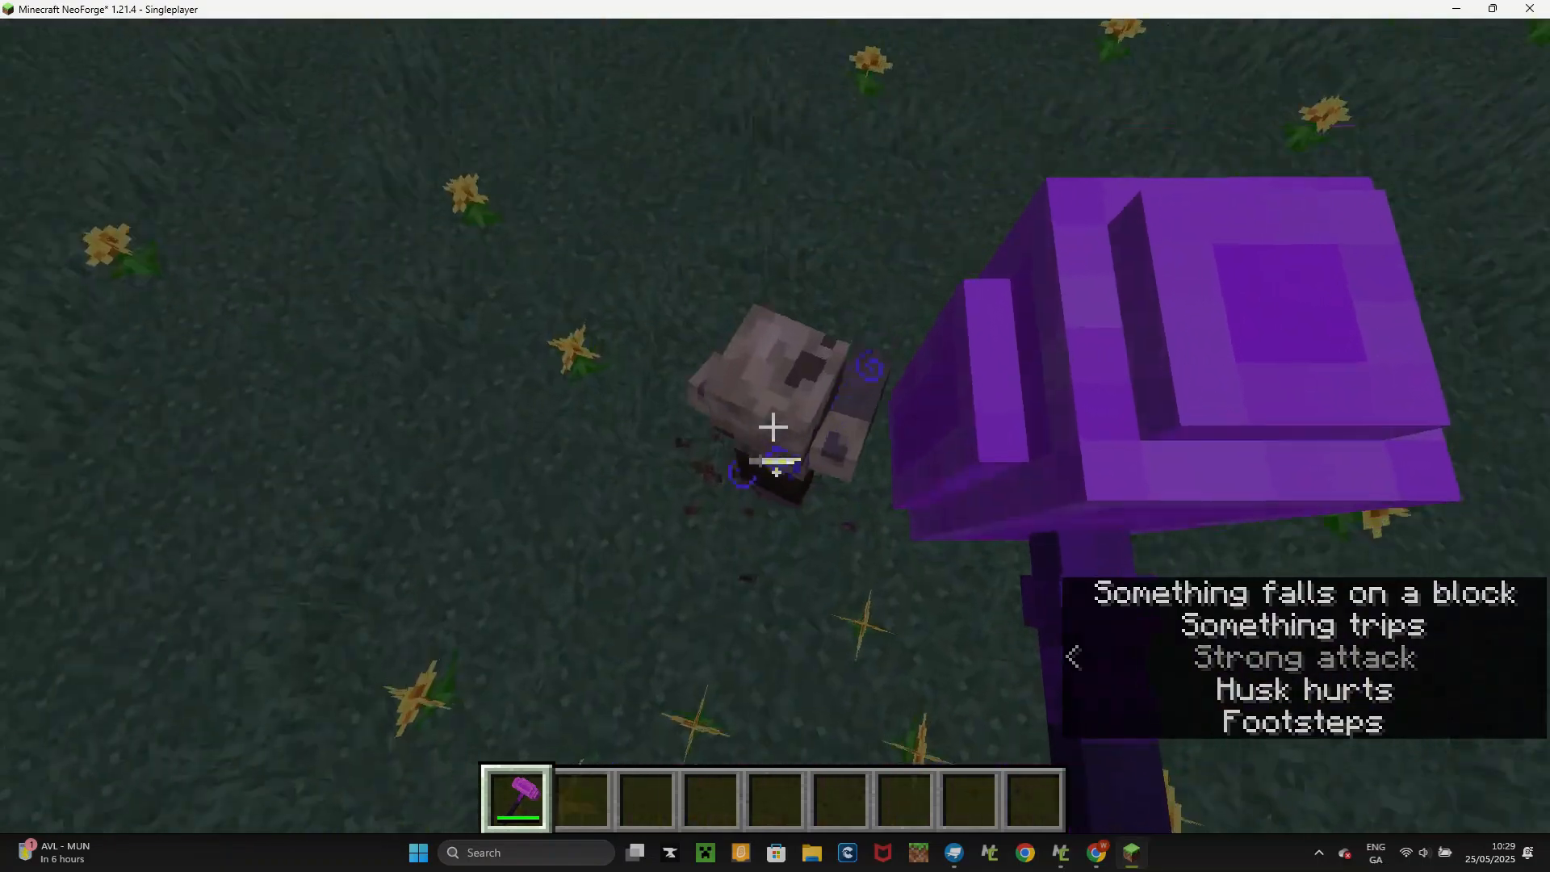
pyautogui.click(773, 426)
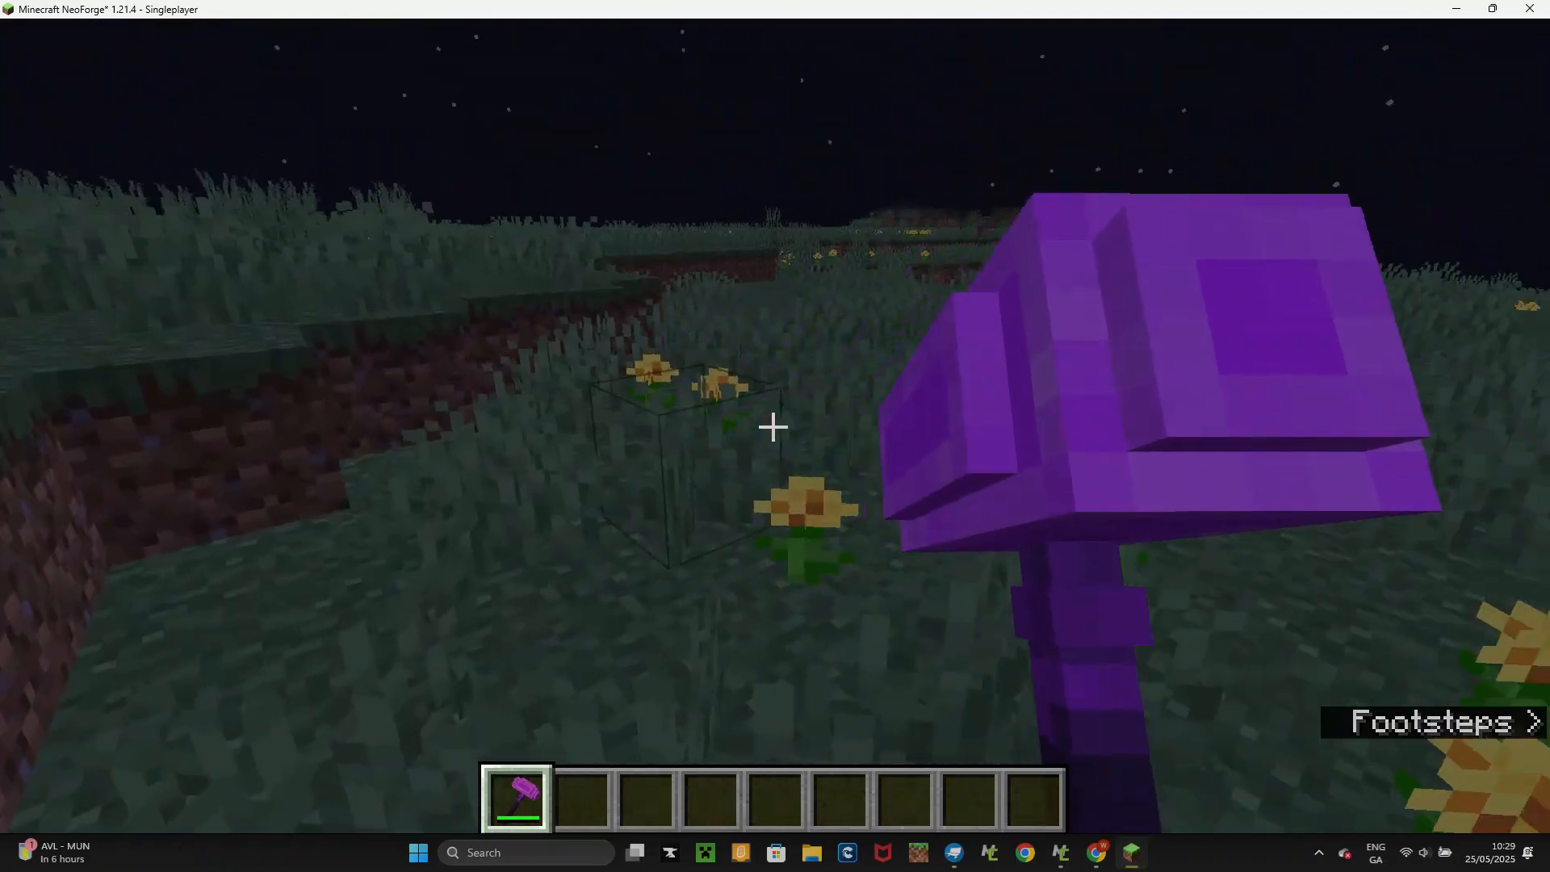
pyautogui.rightClick(773, 426)
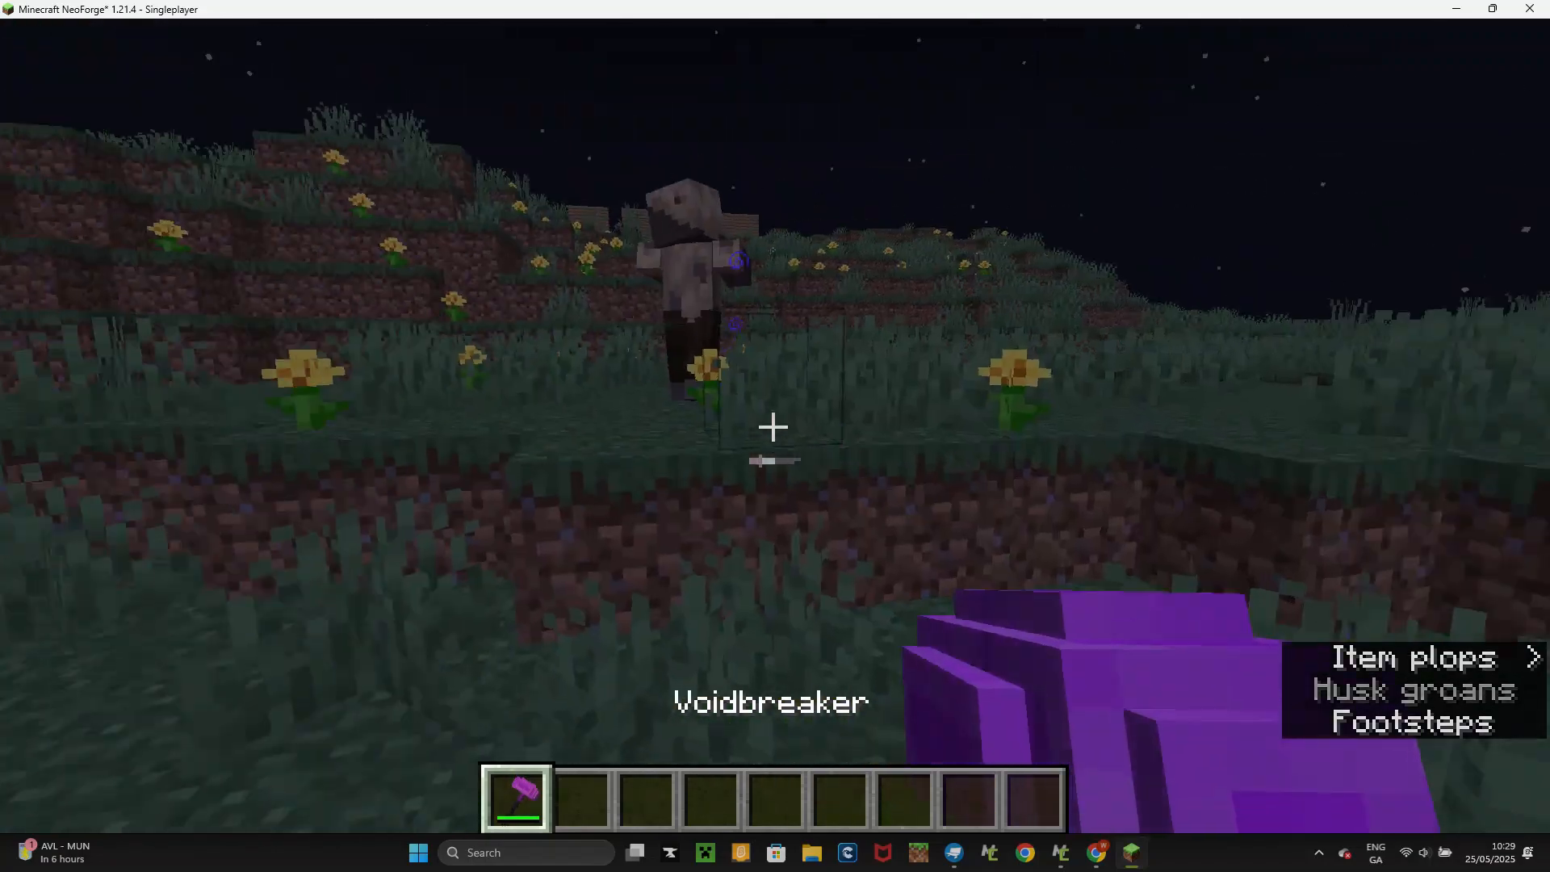
pyautogui.rightClick(774, 427)
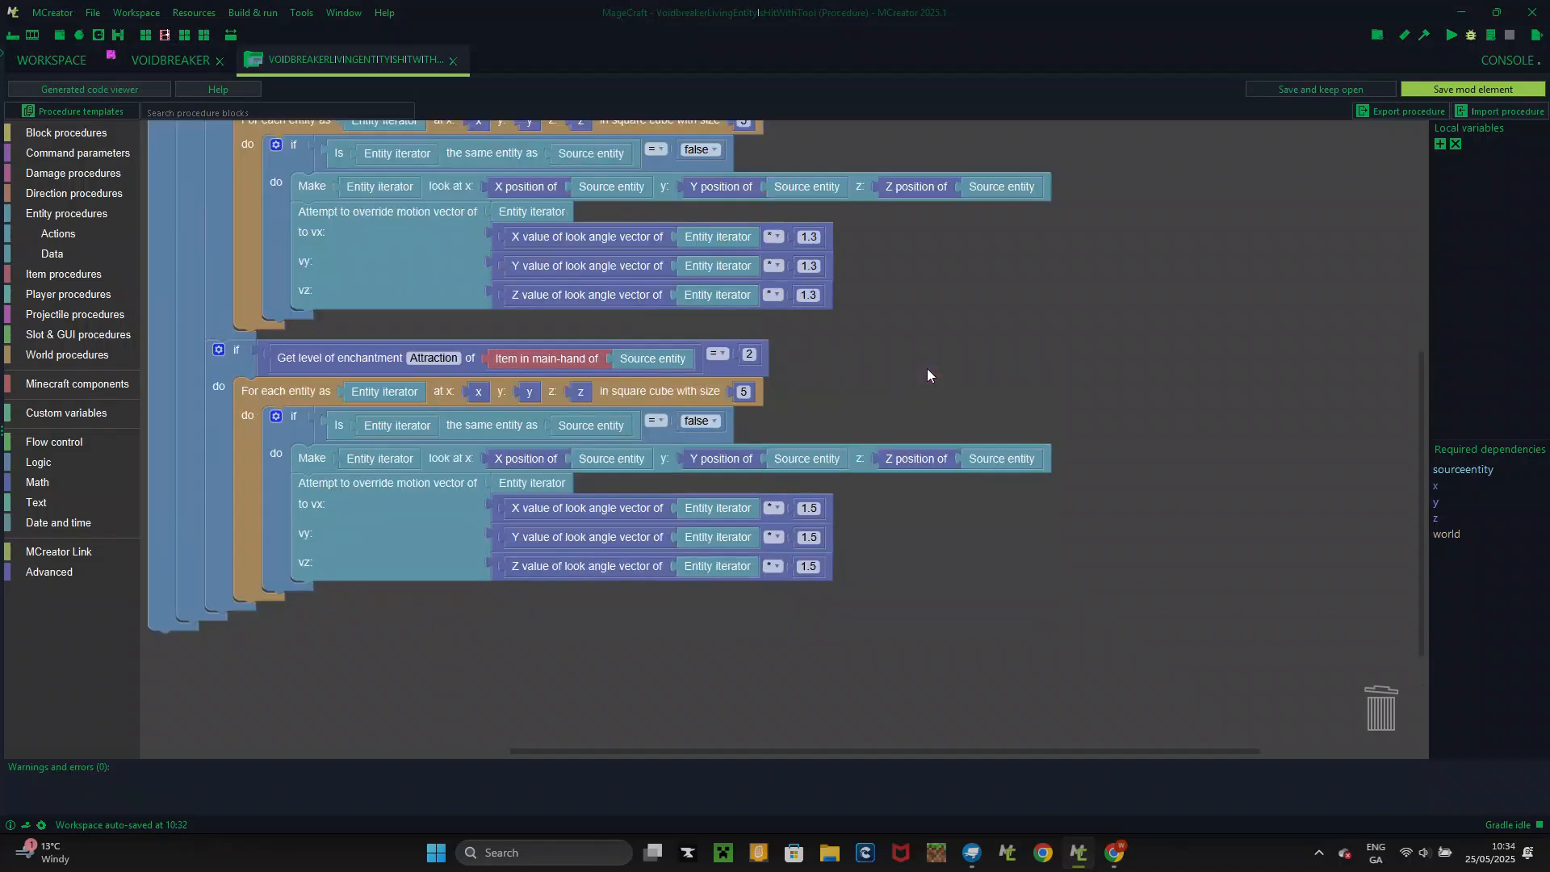
# - Review the Attraction level branches of the procedure in MCreator, then hit a husk with the unenchanted Voidbreaker in Minecraft
pyautogui.scroll(3, 926, 368)
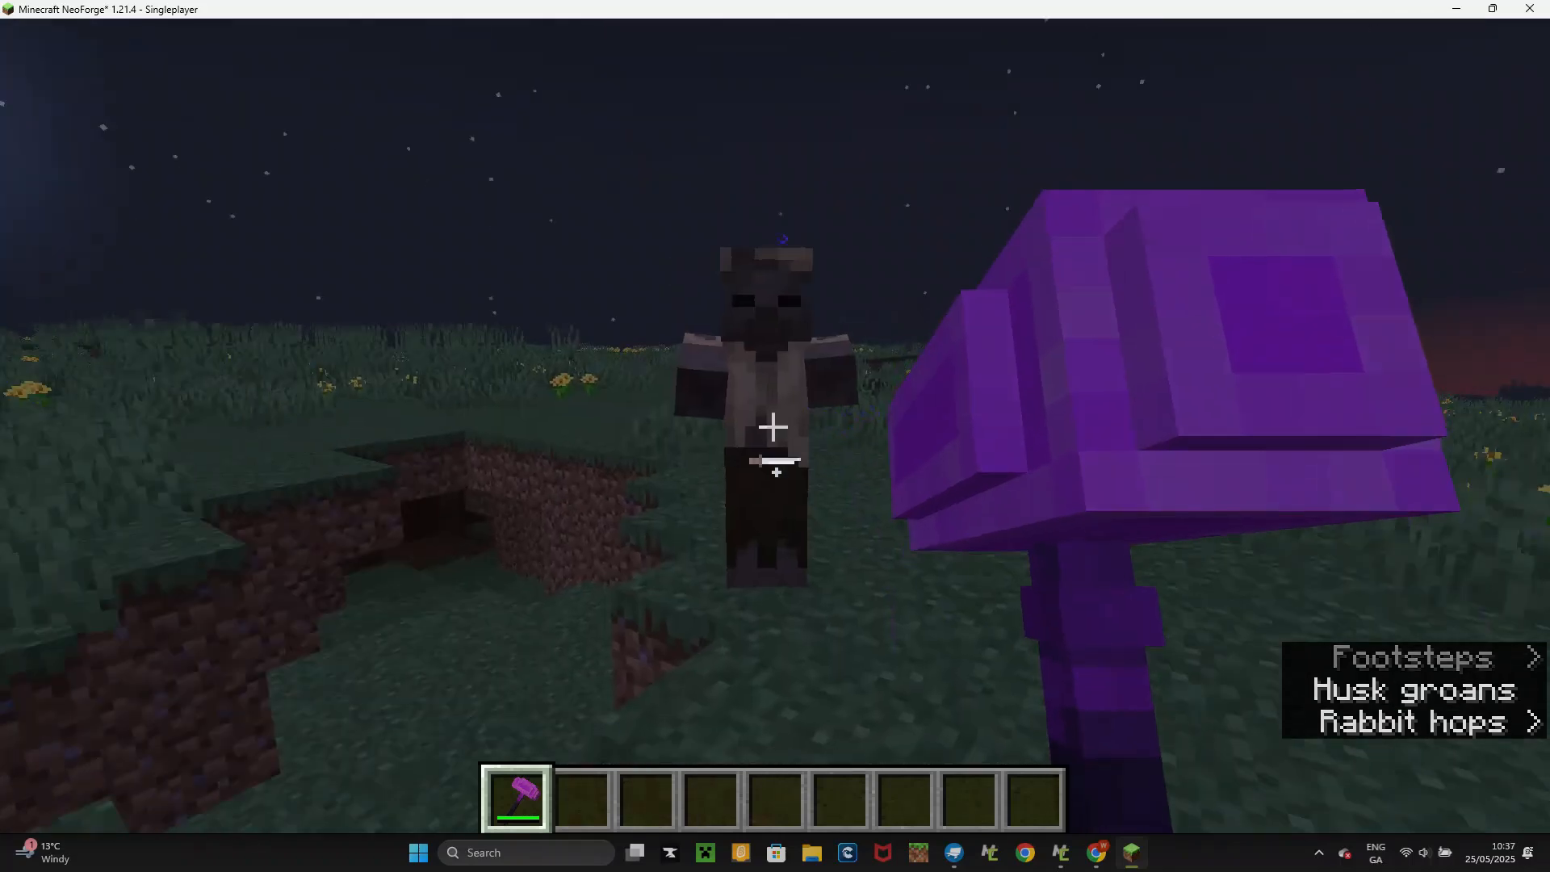
pyautogui.click(772, 427)
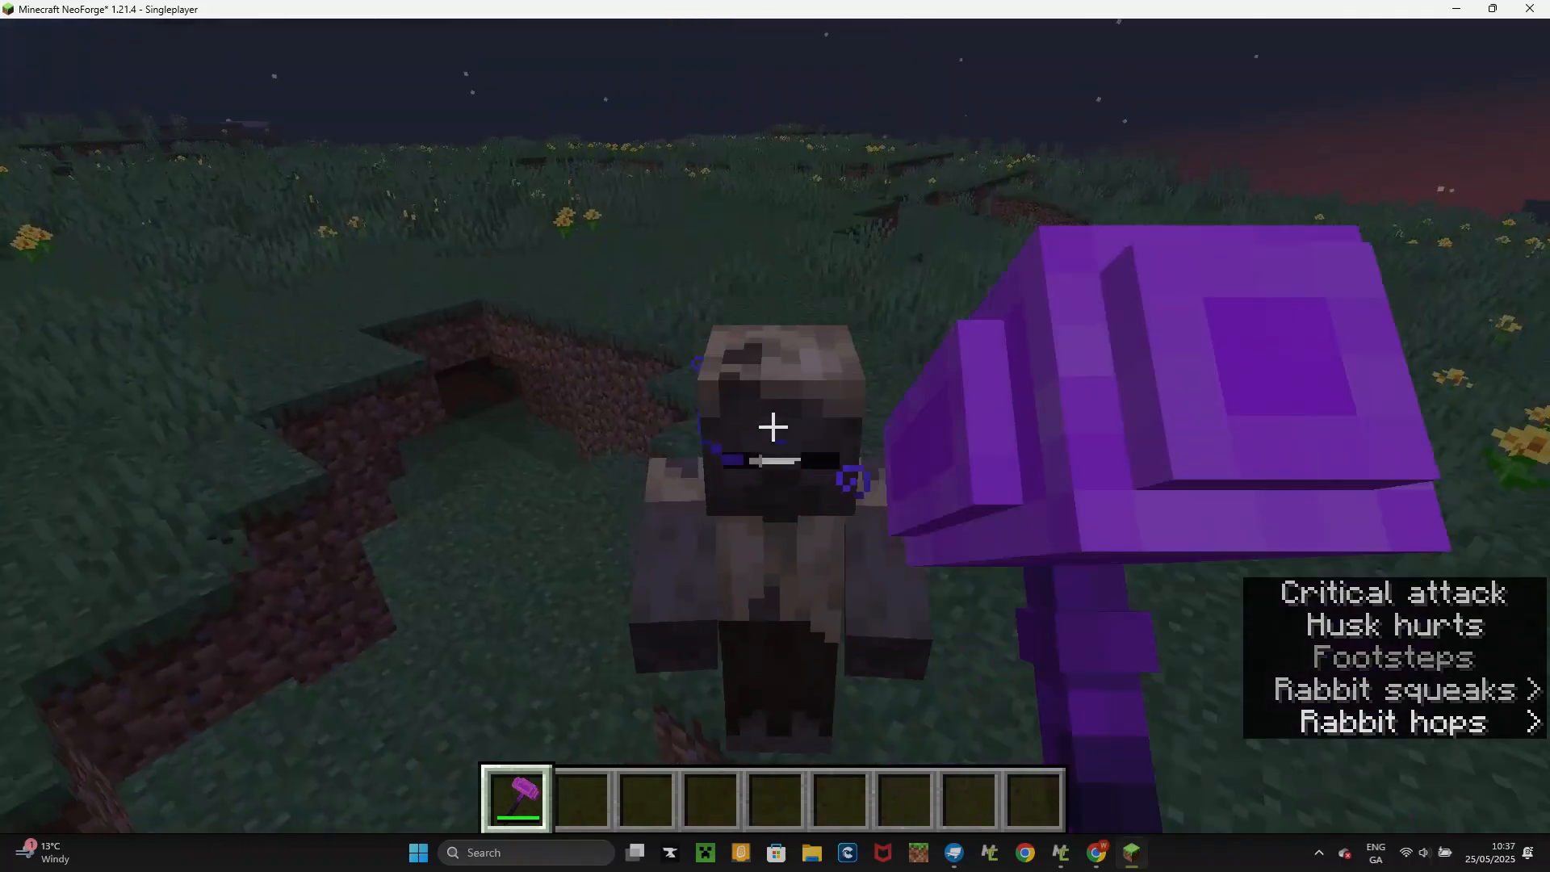
pyautogui.click(772, 427)
# - Enchant the held Voidbreaker with magecraft:attraction through the enchant command
pyautogui.press('/')
pyautogui.write('e')
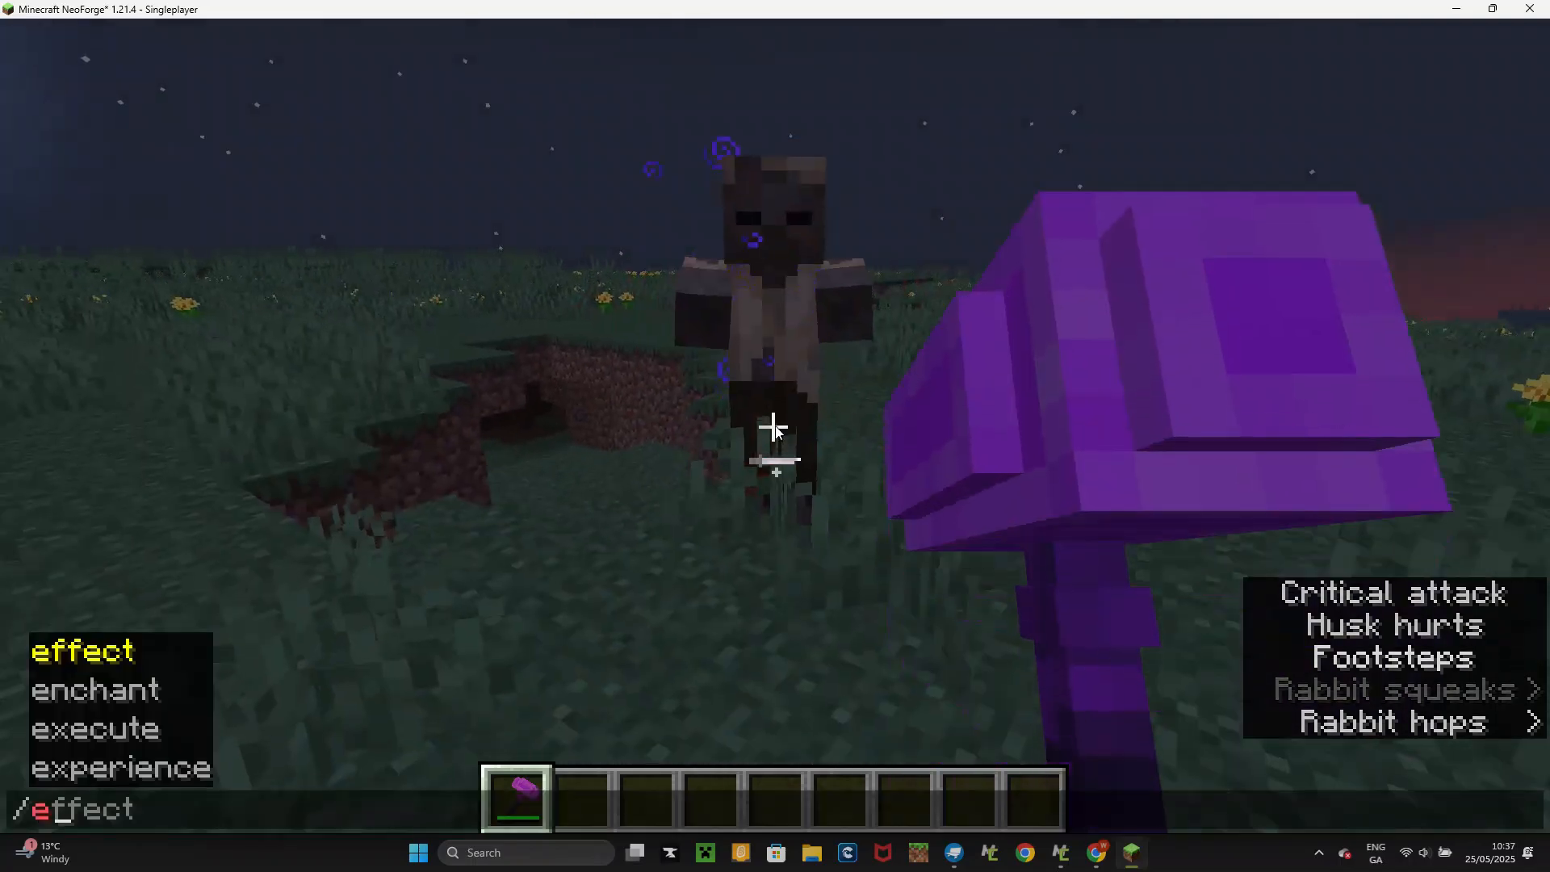
pyautogui.write('nchant')
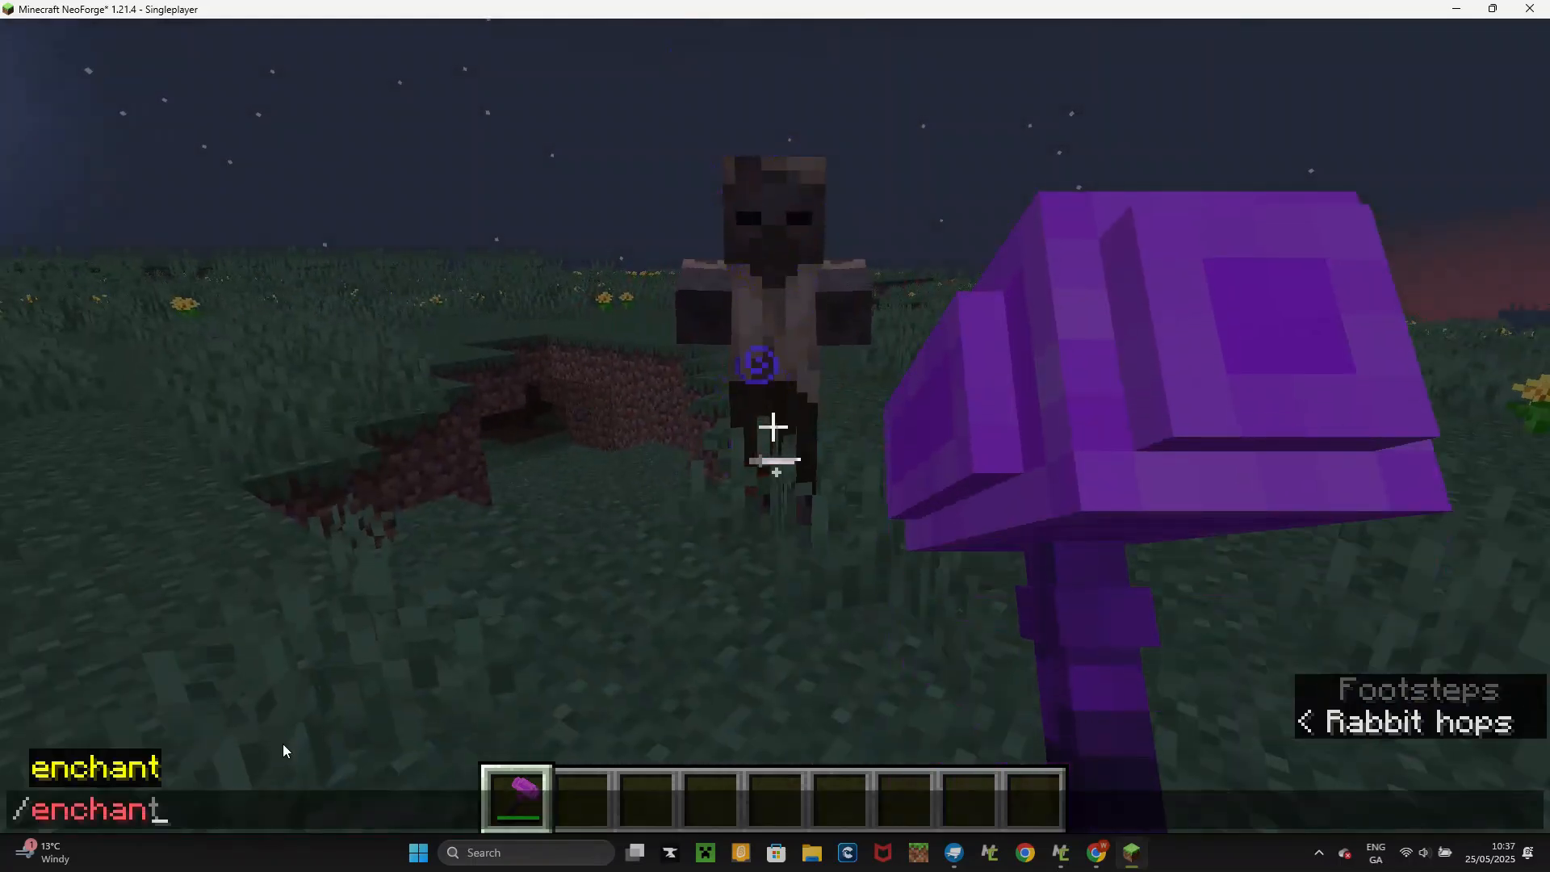
pyautogui.click(208, 767)
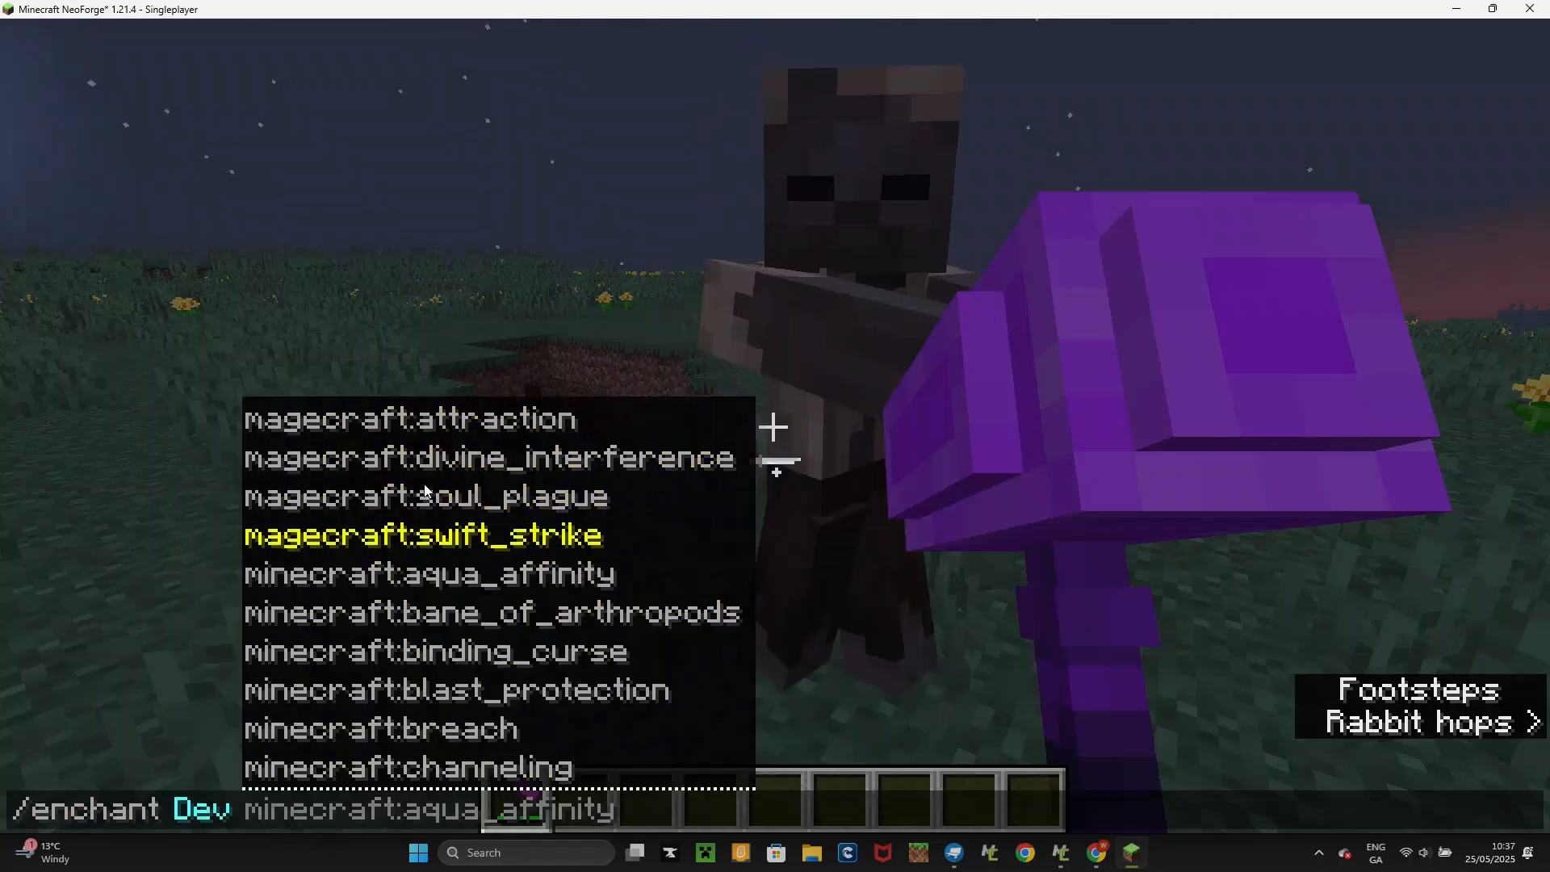
pyautogui.click(436, 420)
pyautogui.press('Return')
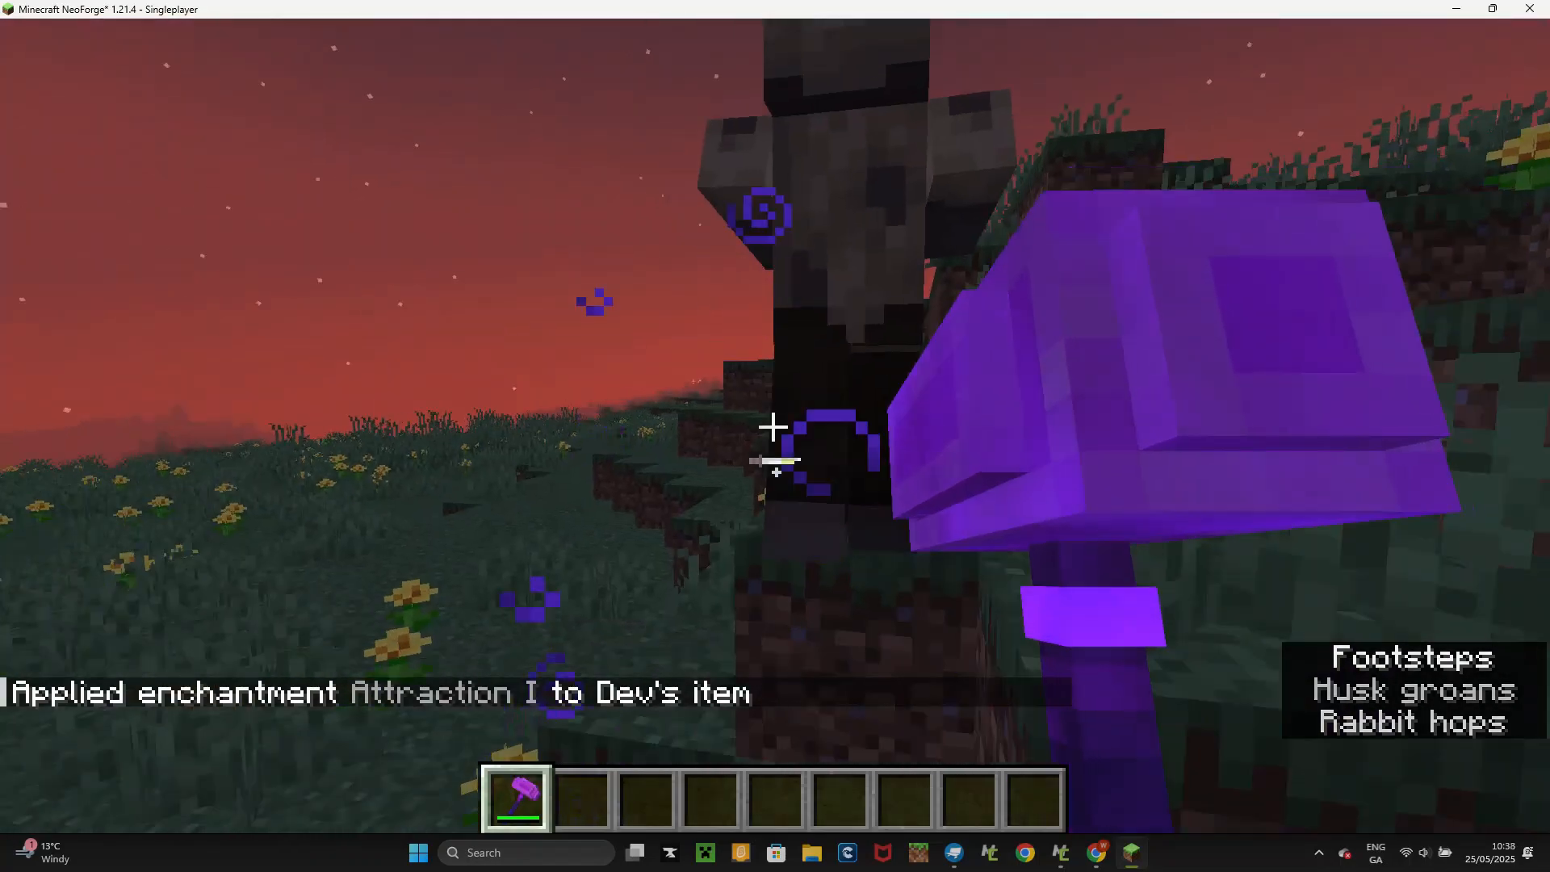
# - Attack the husk with the Attraction I Voidbreaker to test the enchantment's effect
pyautogui.click(772, 427)
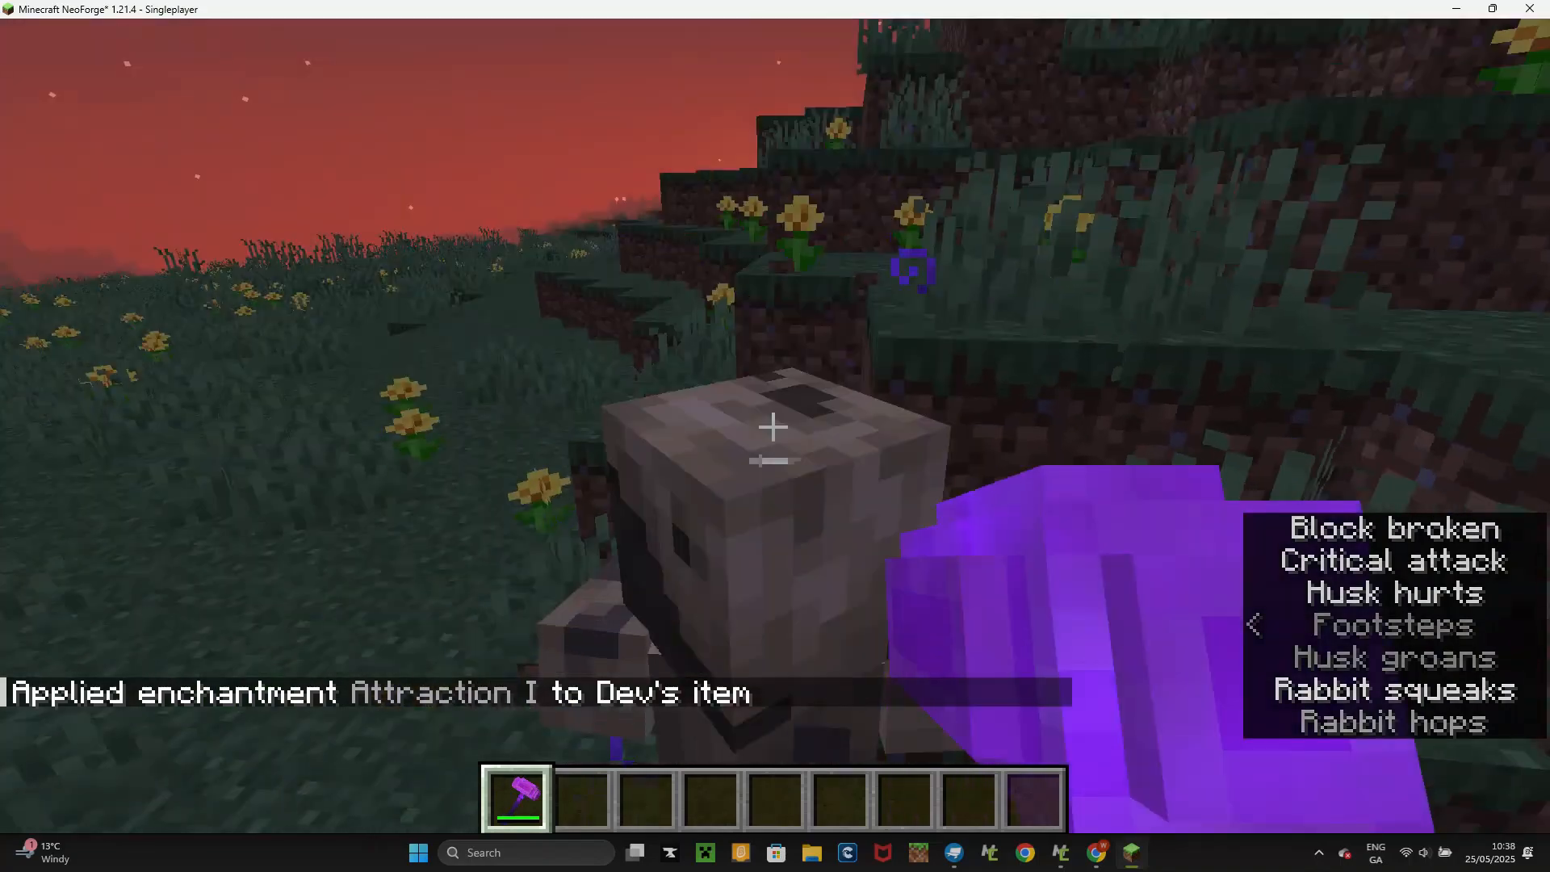
pyautogui.click(772, 427)
pyautogui.press('s')
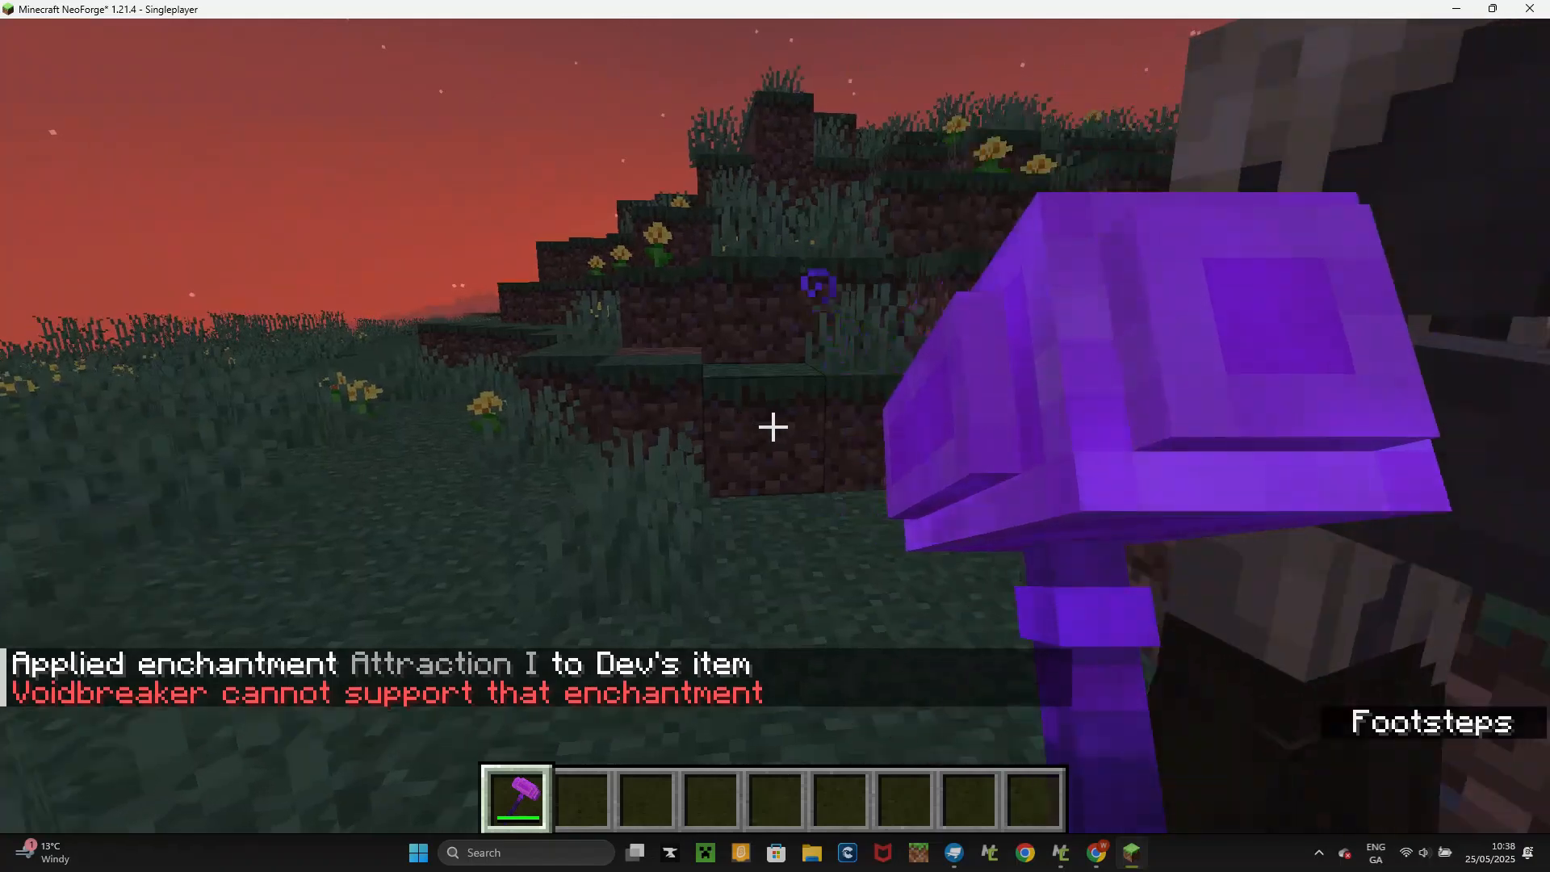
# - Add two more Voidbreakers to the hotbar and equip the one in the second slot
pyautogui.press('e')
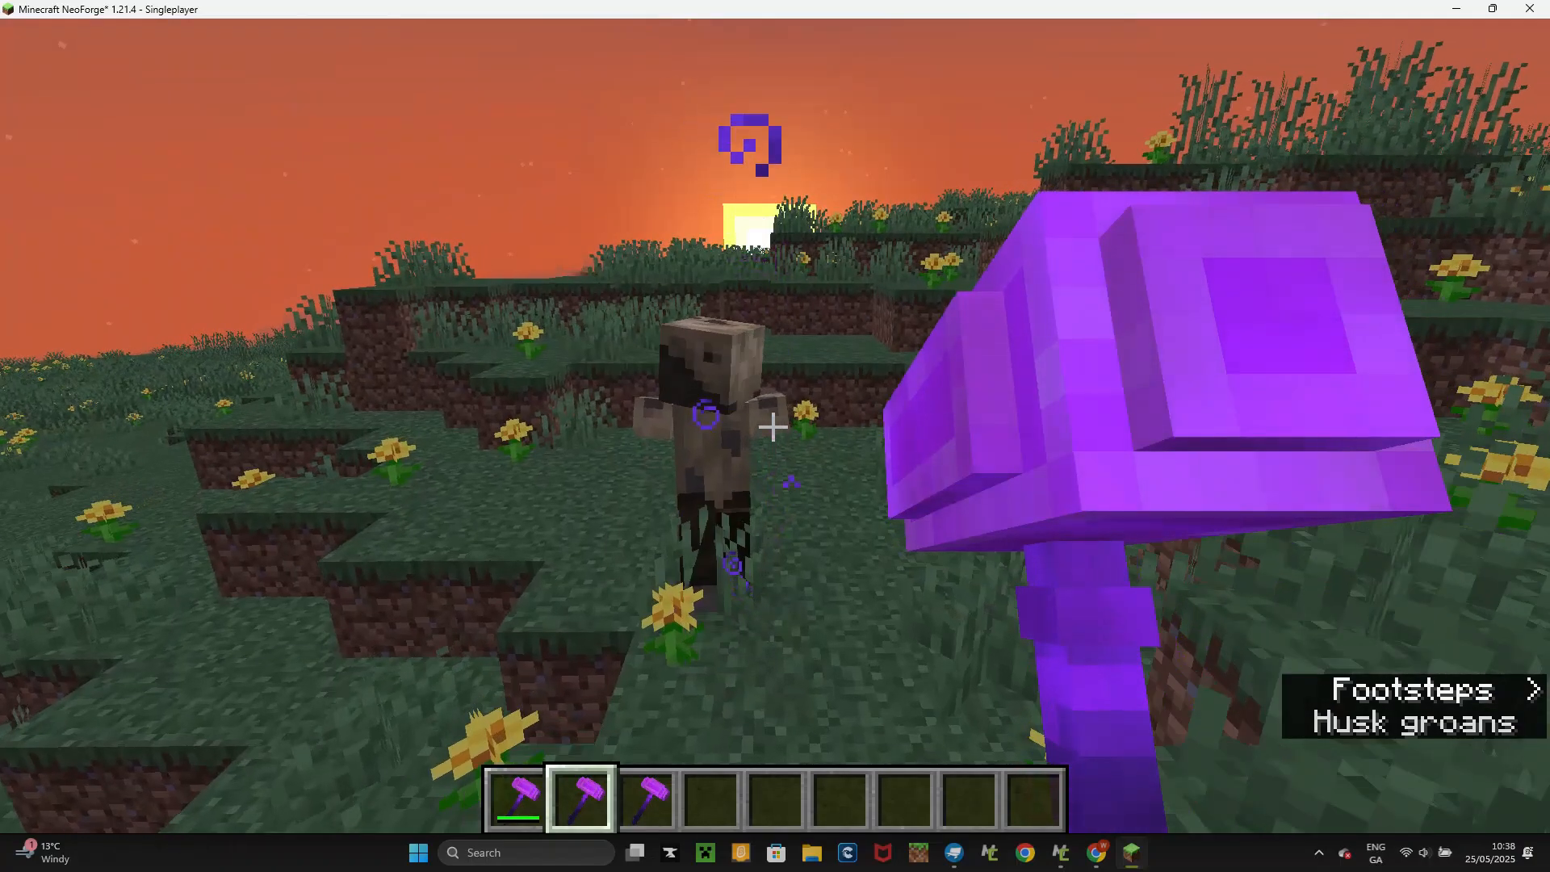
pyautogui.press('e')
pyautogui.press('e')
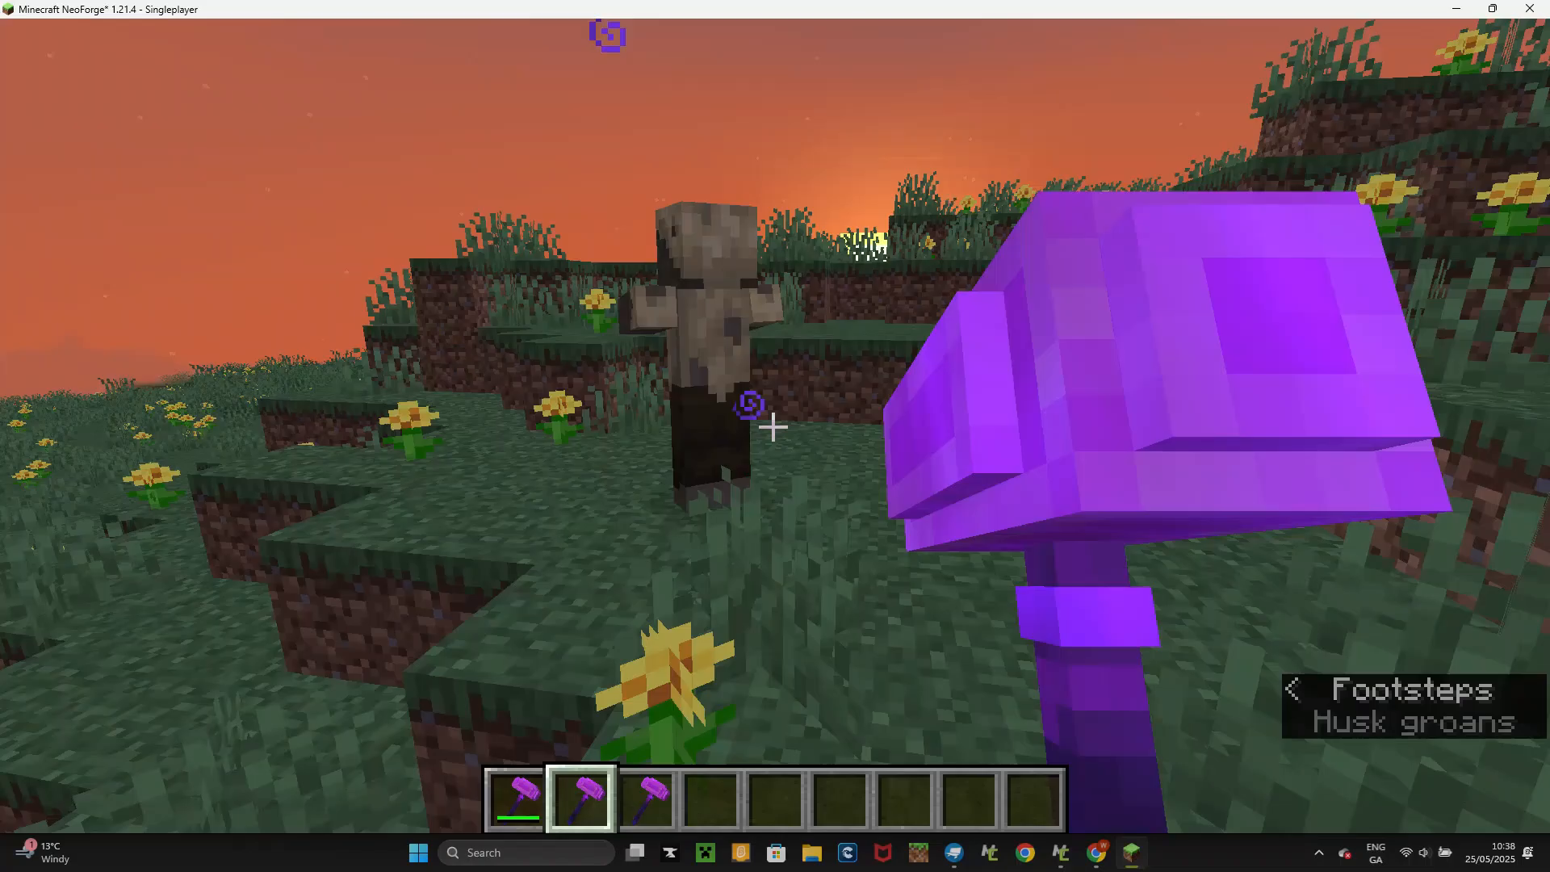
# - Attack the husk alternately with the Voidbreakers in the second and third hotbar slots to compare their pull effects
pyautogui.click(775, 436)
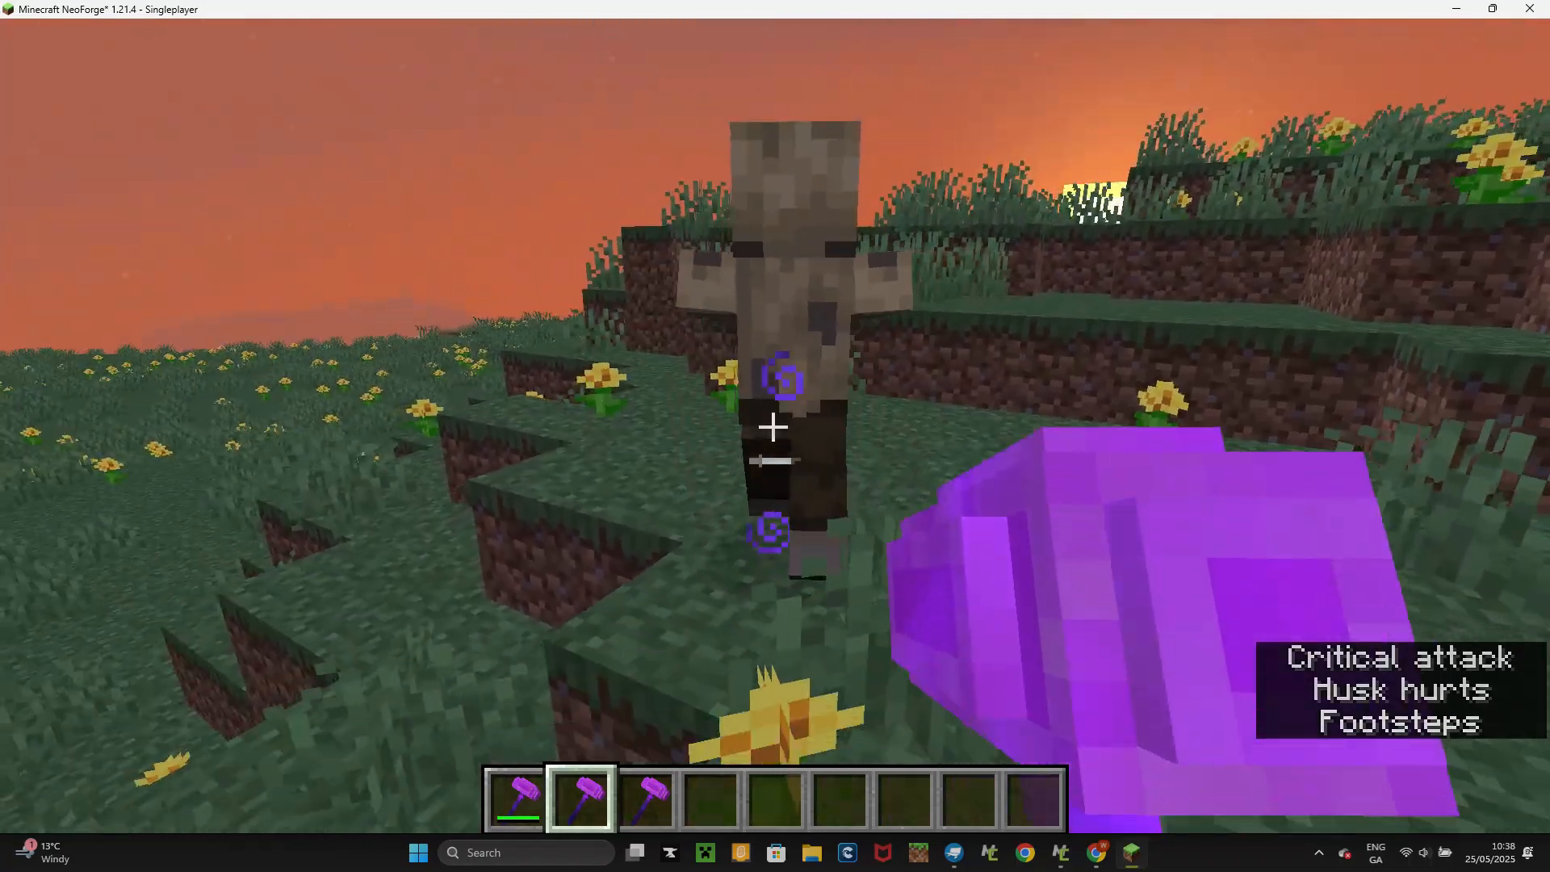
pyautogui.click(772, 427)
pyautogui.press('3')
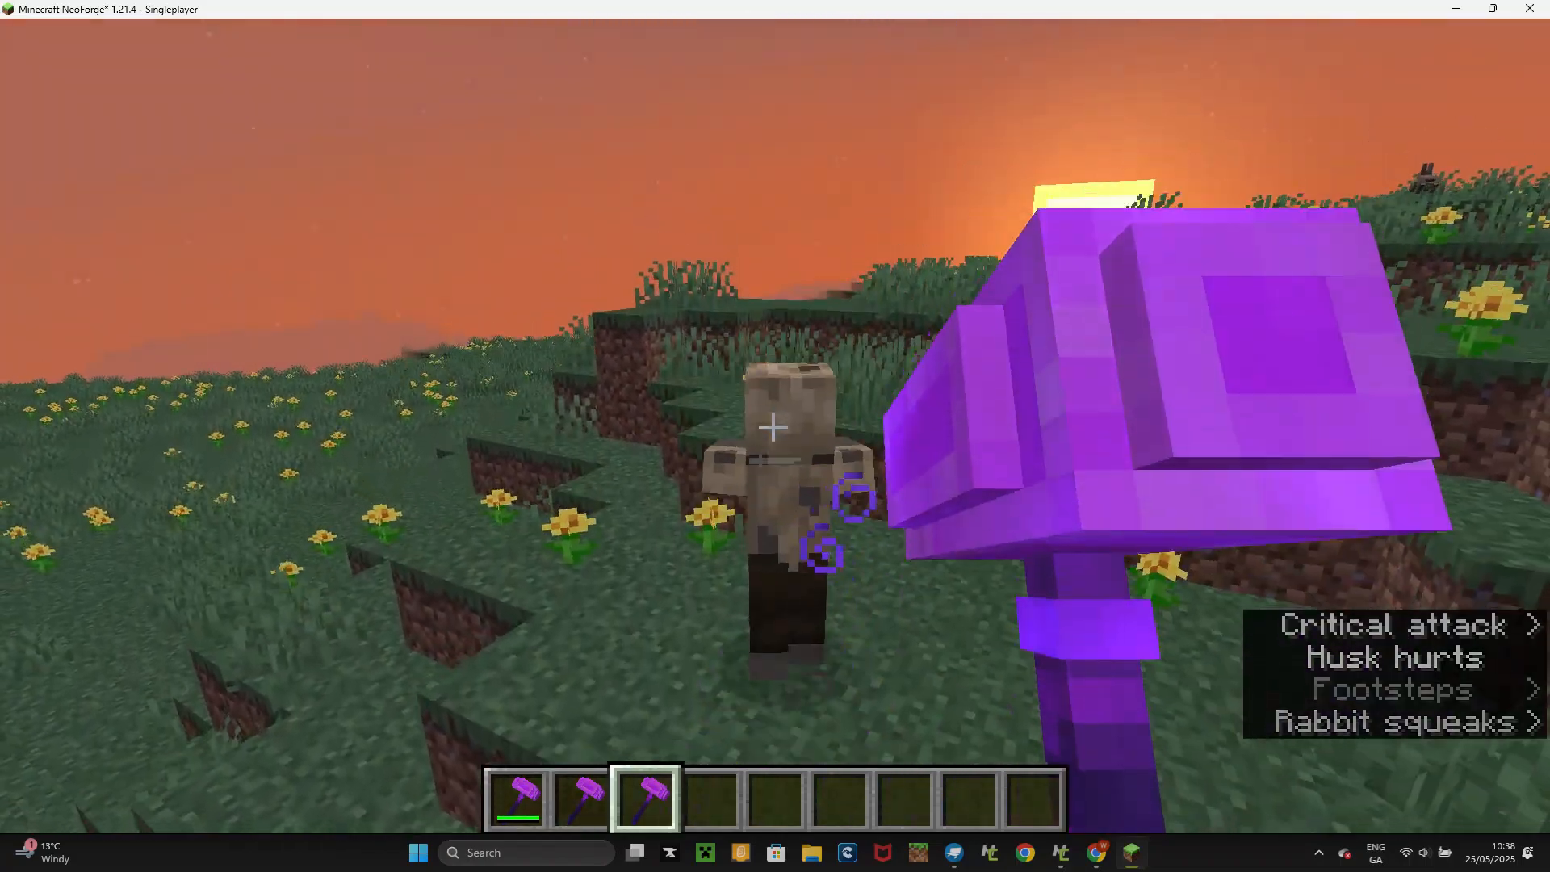
pyautogui.click(773, 427)
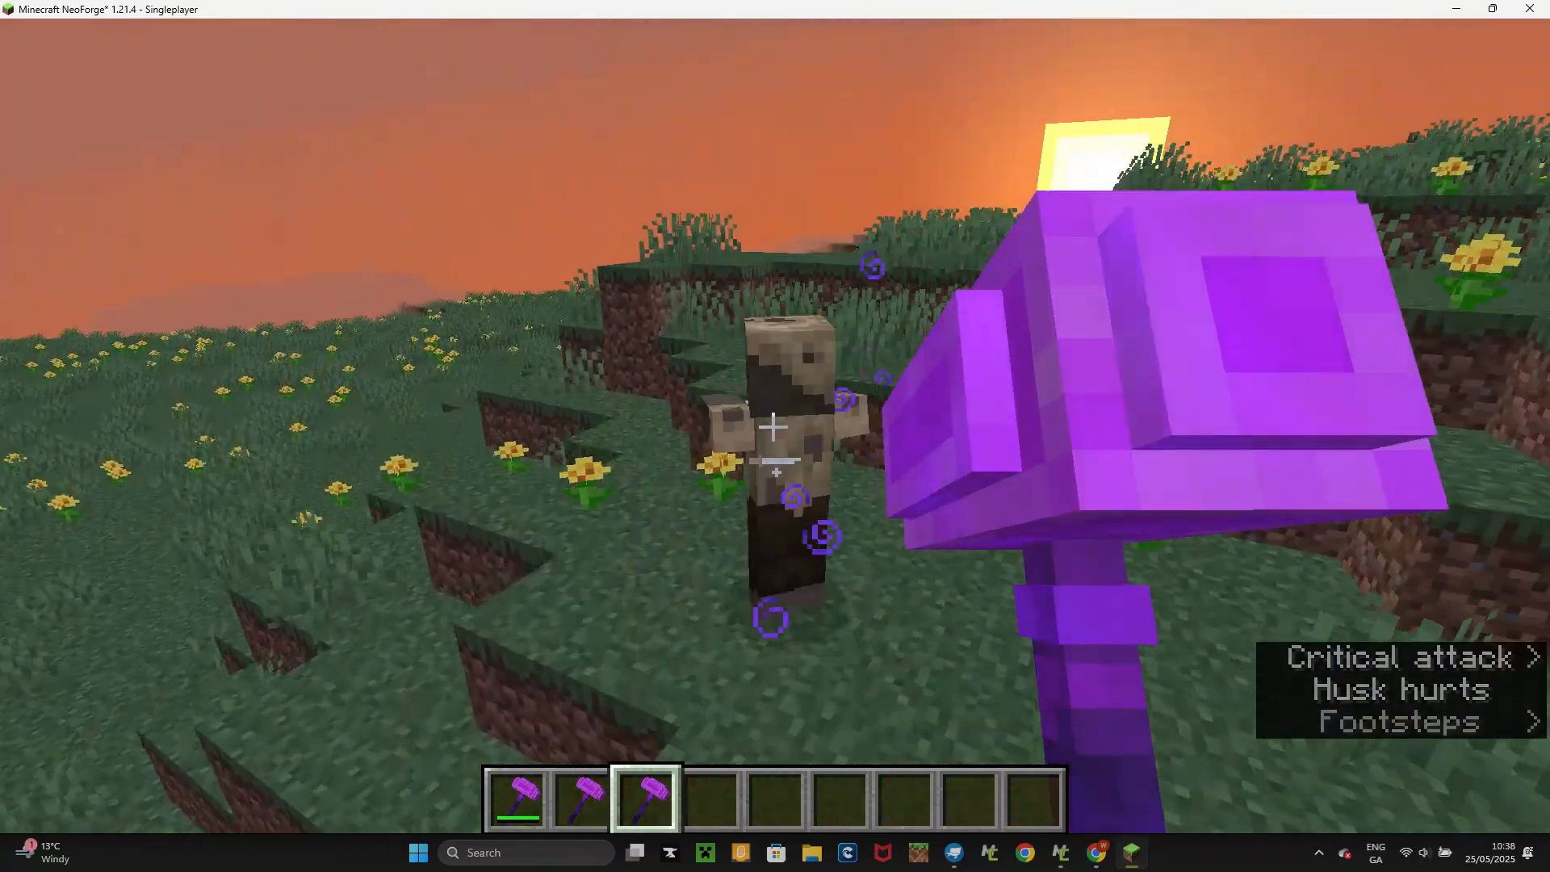
pyautogui.click(772, 427)
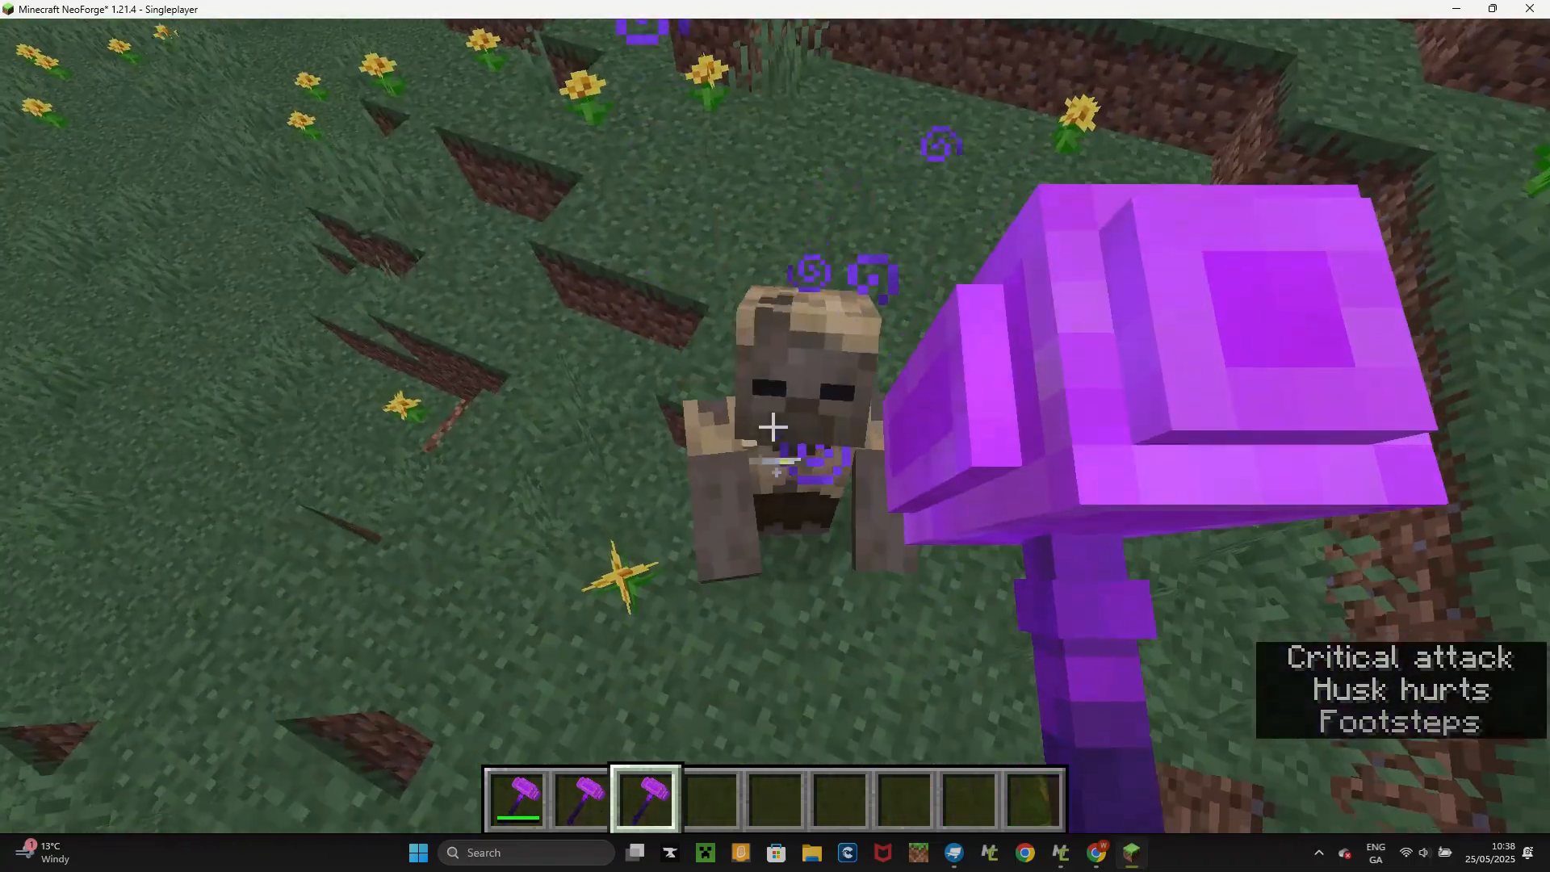
pyautogui.click(773, 427)
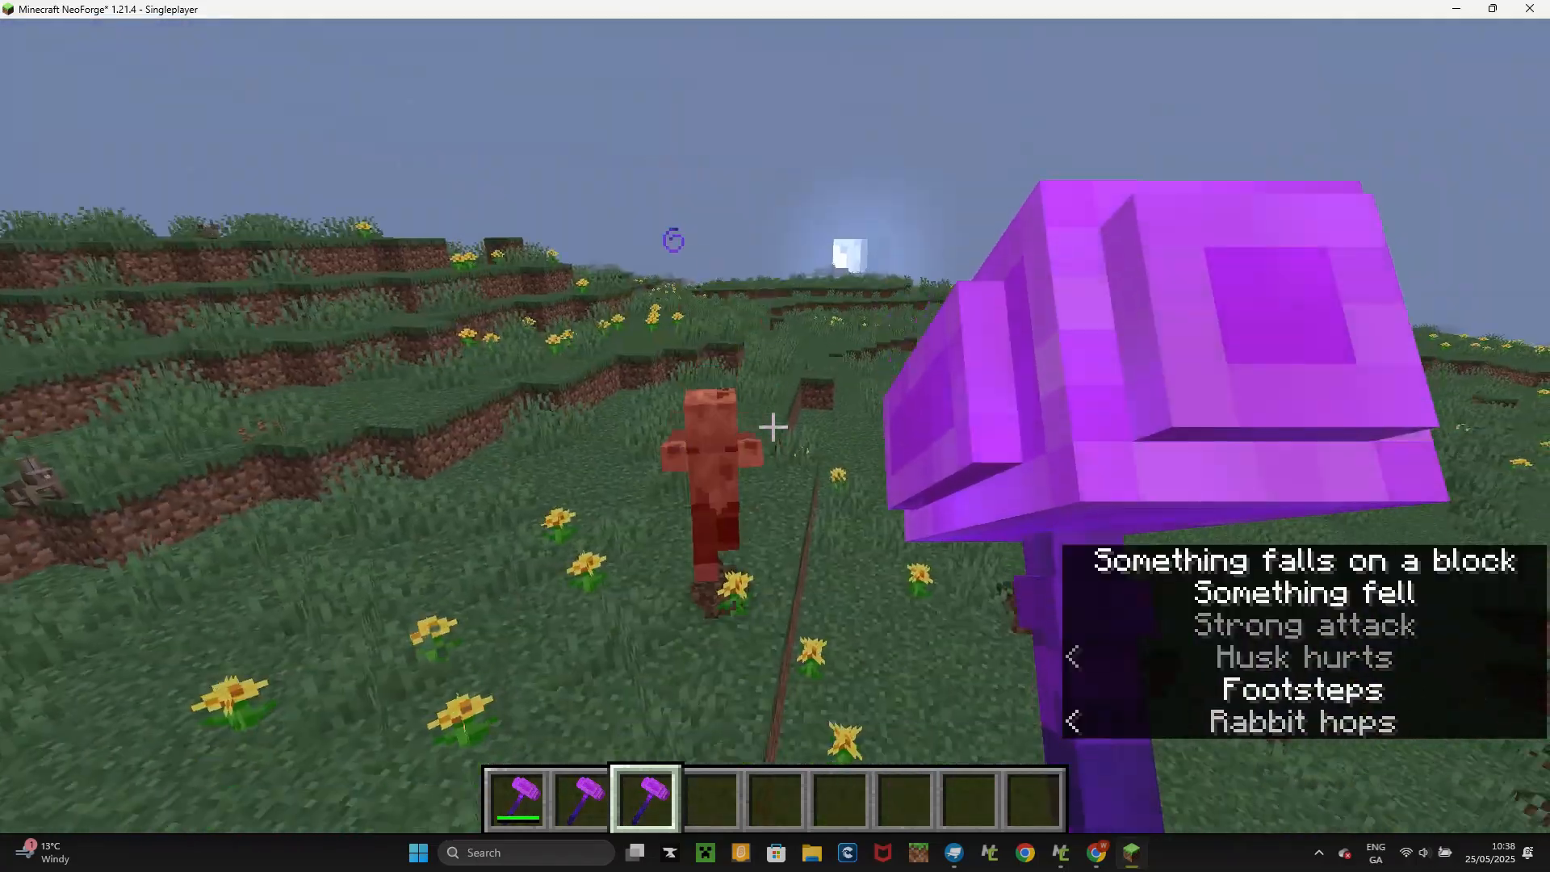
pyautogui.press('2')
pyautogui.click(772, 427)
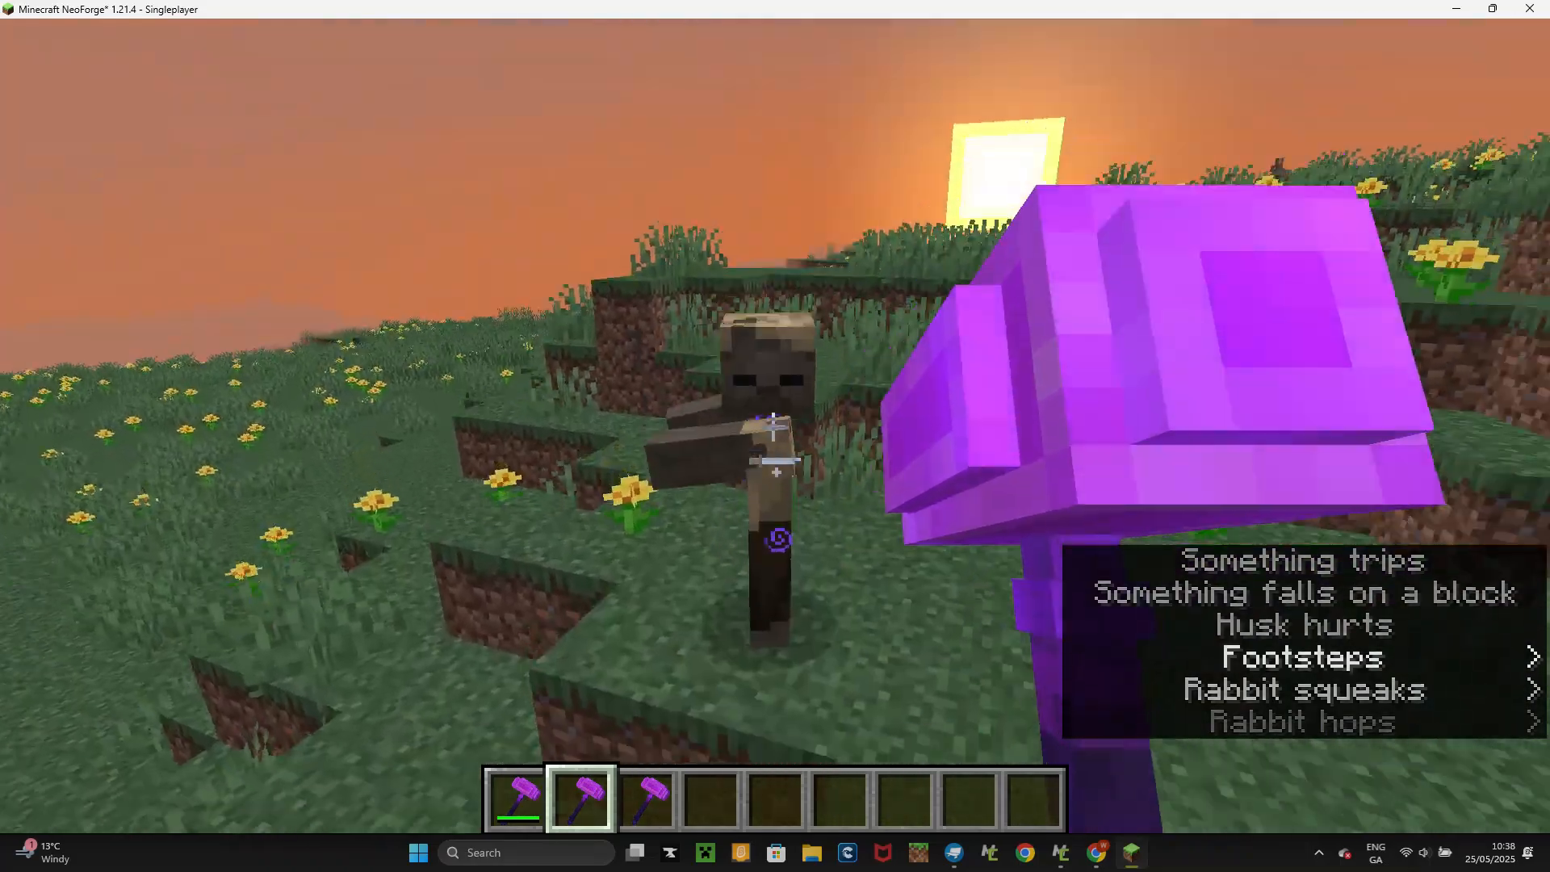
pyautogui.click(772, 427)
pyautogui.press('3')
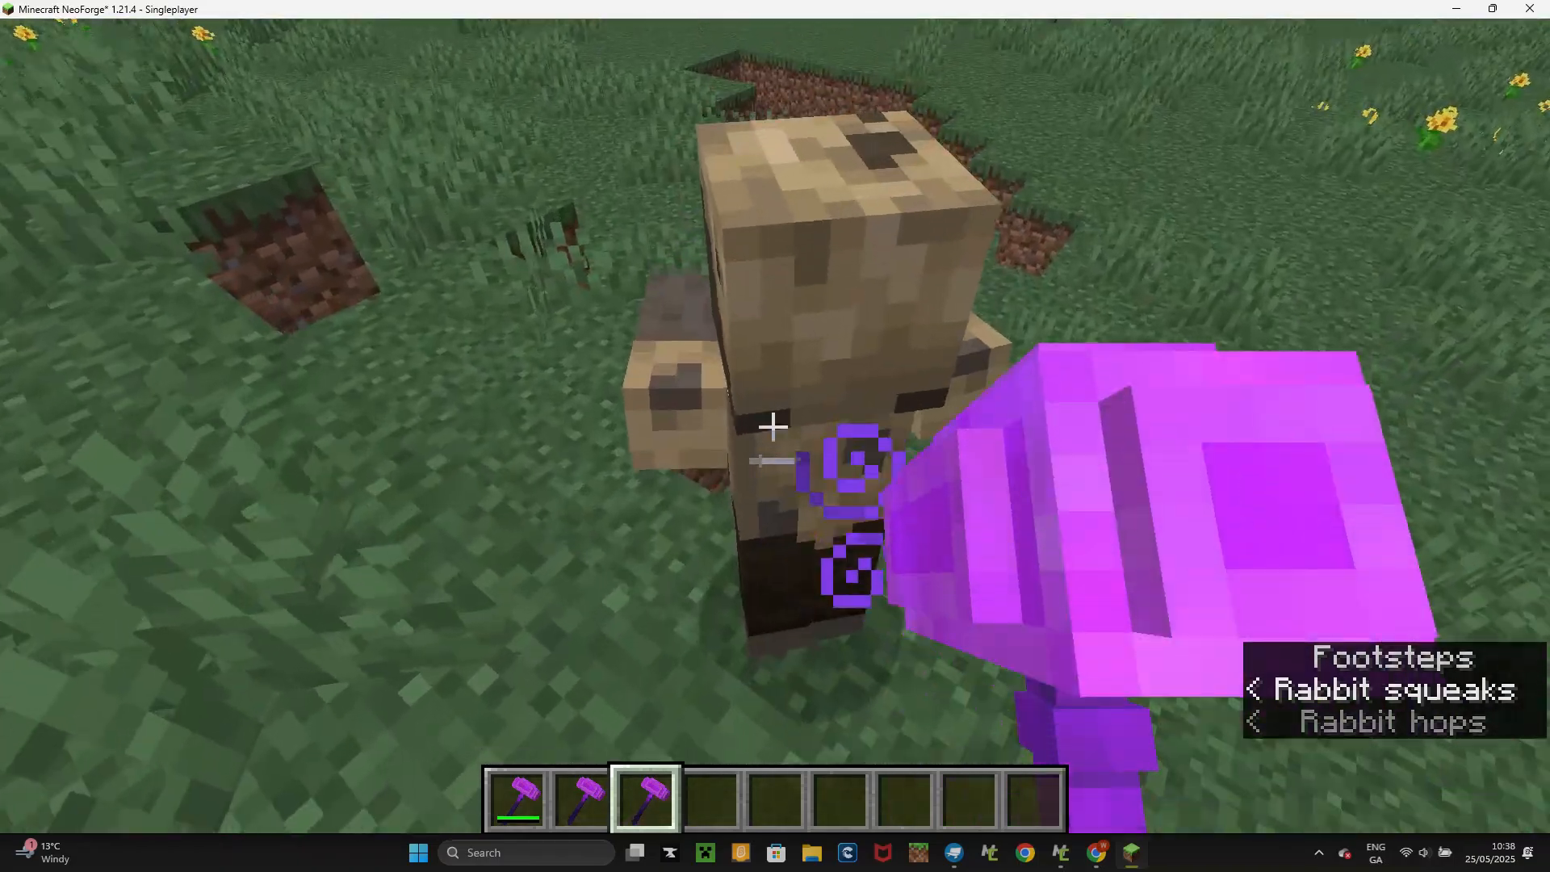
pyautogui.click(773, 427)
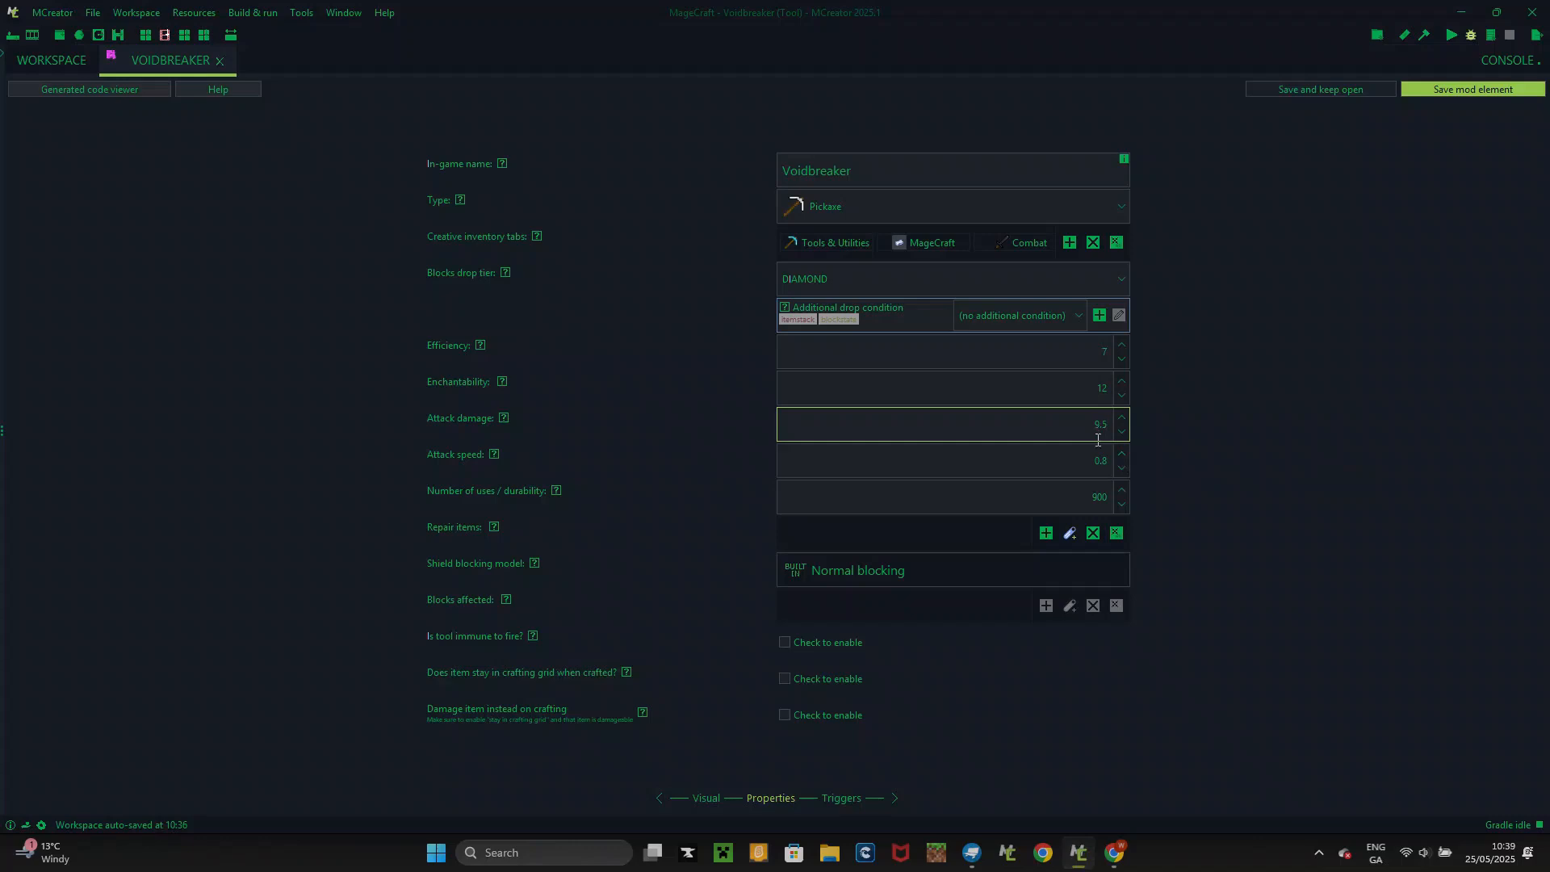
# - In MCreator, set the Voidbreaker's attack speed to 0.75 and save the mod element
pyautogui.click(1118, 472)
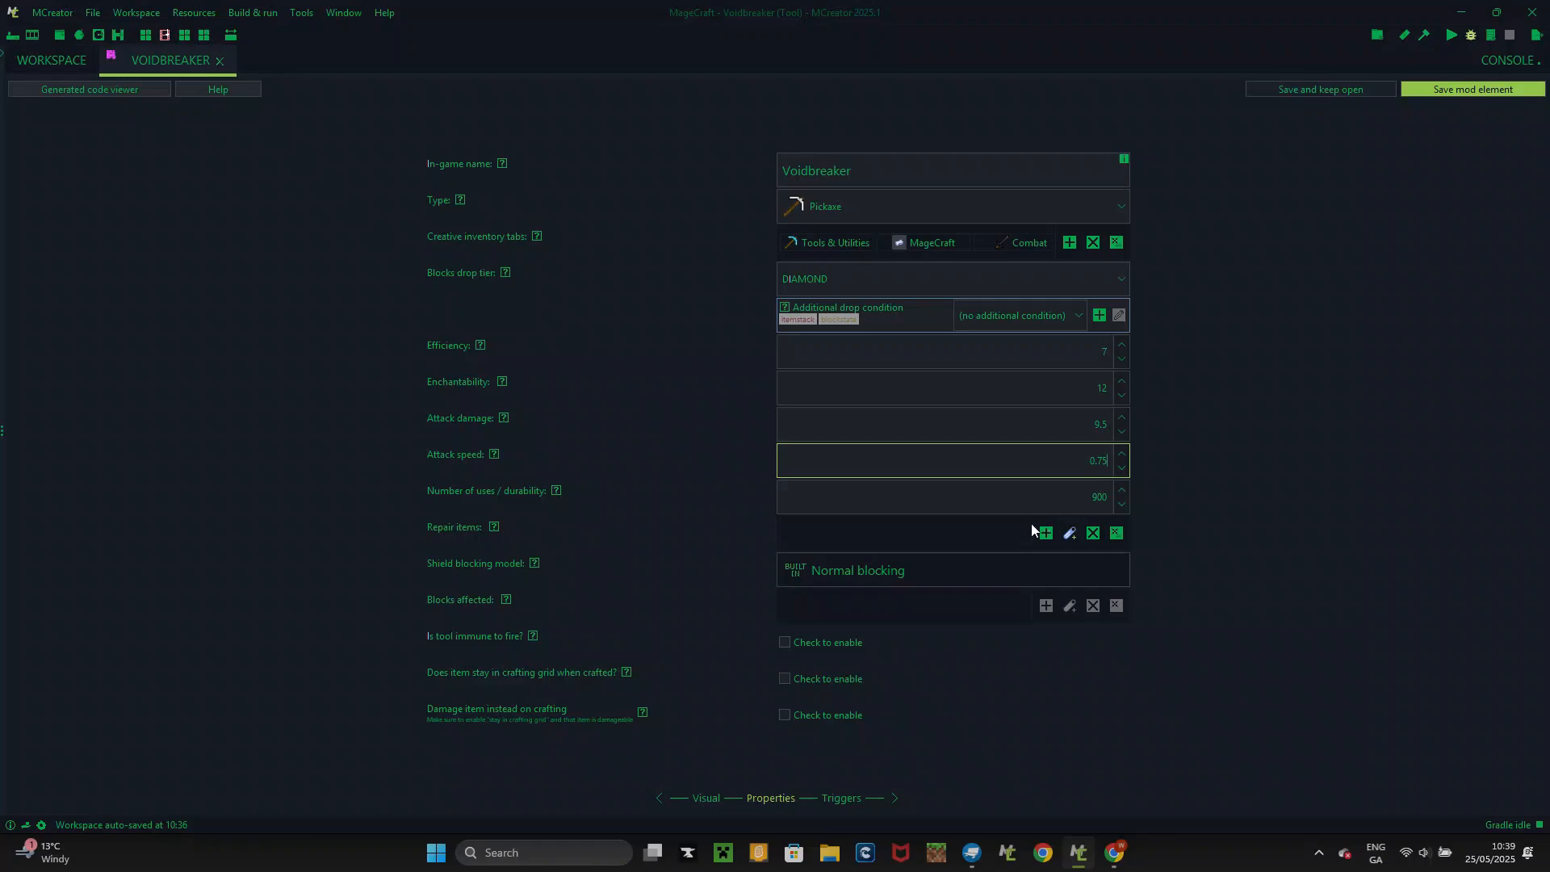
pyautogui.click(1426, 90)
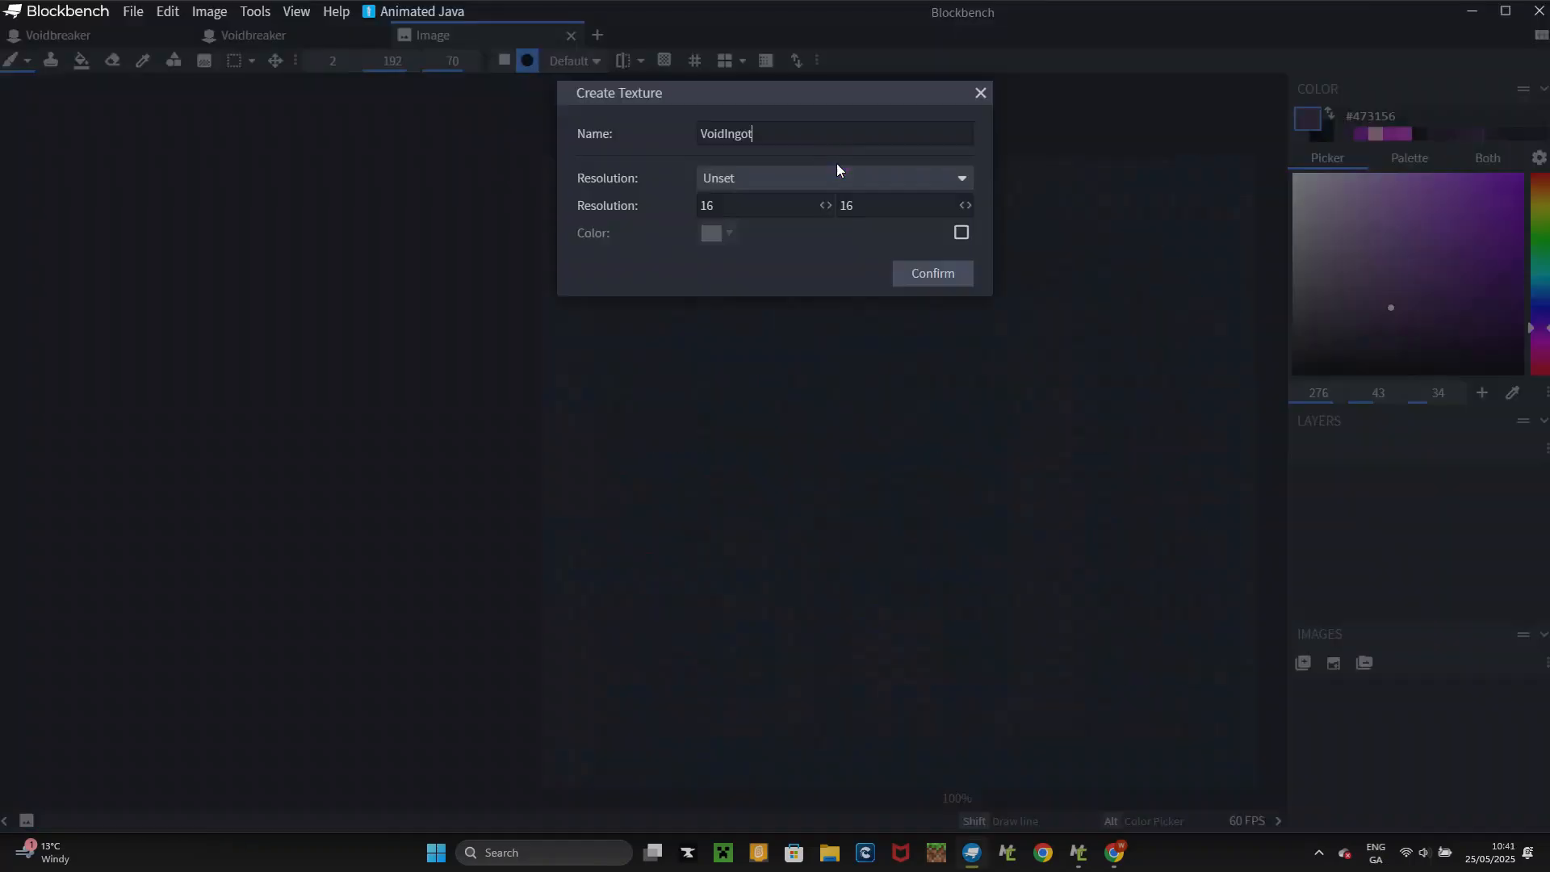
# - In Blockbench, create a 16 by 16 VoidIngot texture, search the files for iron textures and import SoulForgedIngot.png as a base
pyautogui.press('Return')
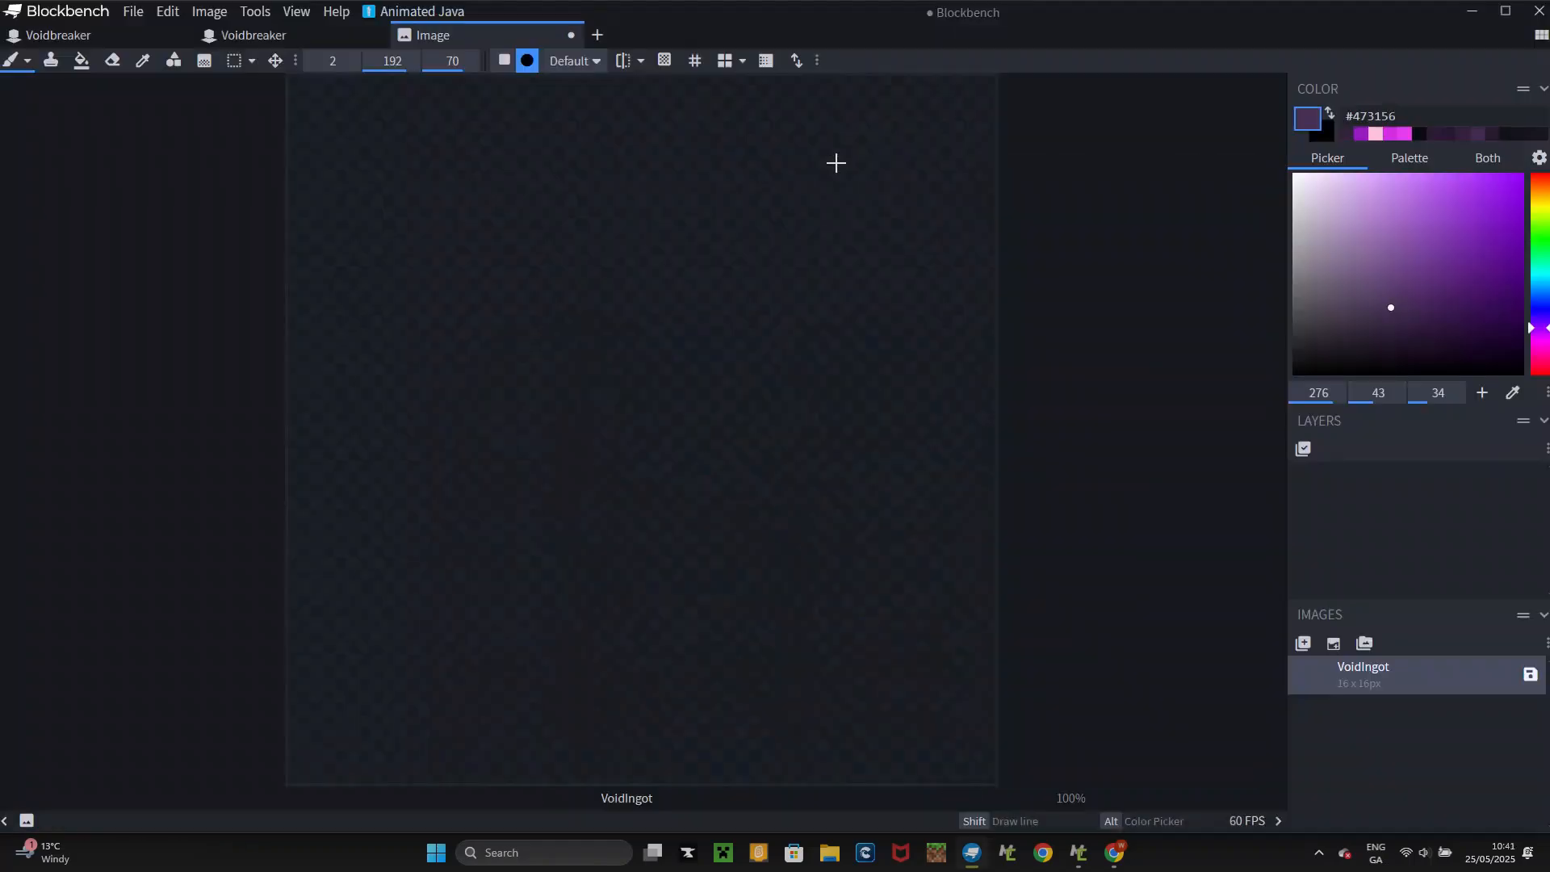
pyautogui.click(1309, 649)
pyautogui.scroll(1, 90, 117)
pyautogui.click(91, 116)
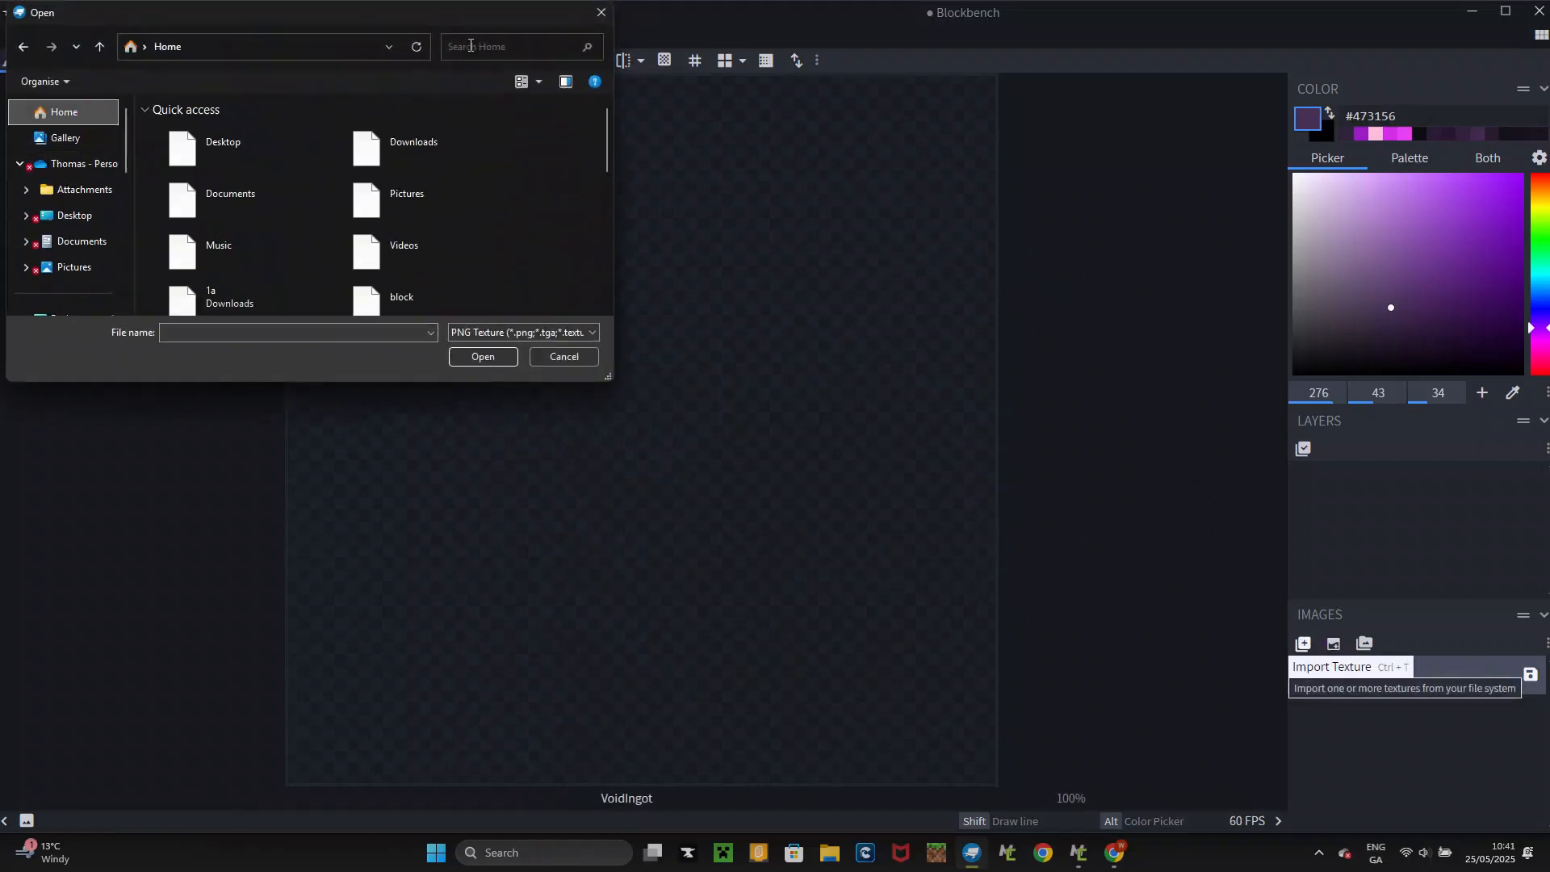
pyautogui.click(481, 42)
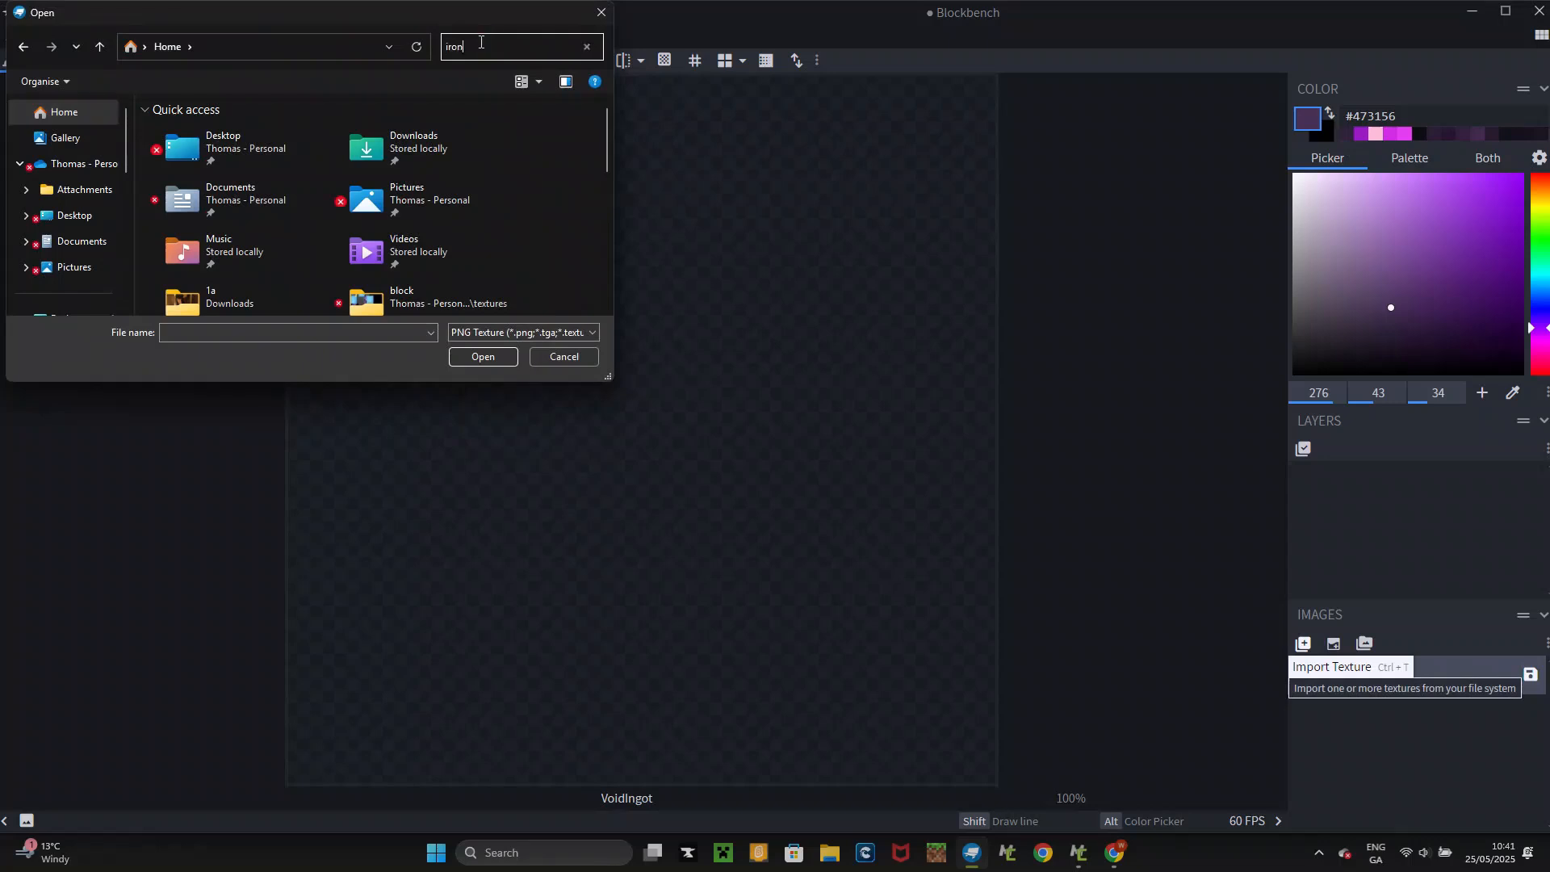
pyautogui.write('iron')
pyautogui.press('Return')
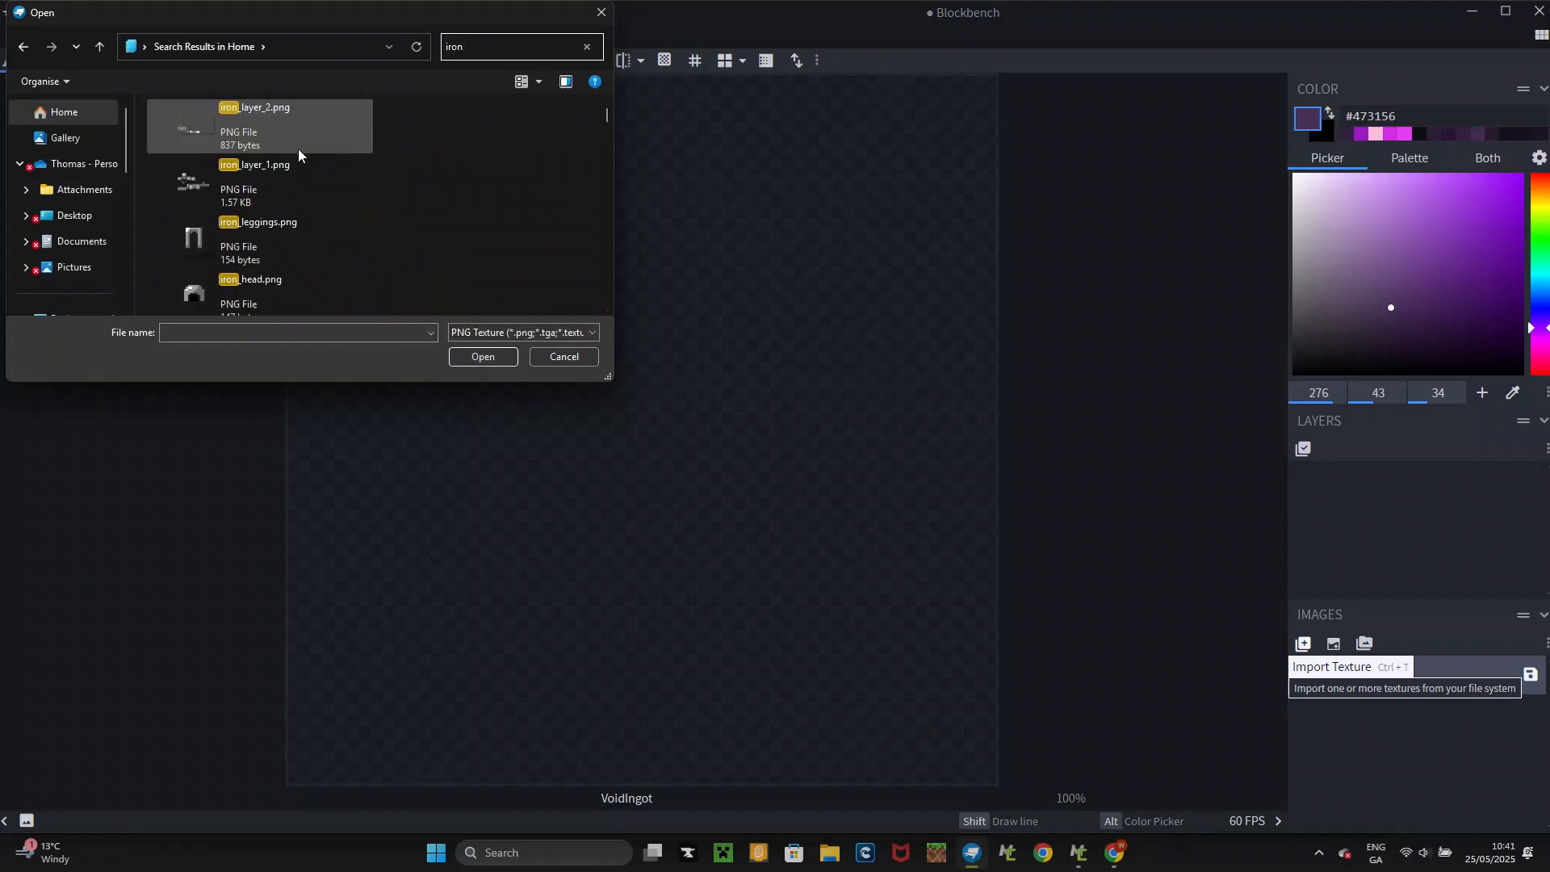
pyautogui.scroll(-2, 253, 161)
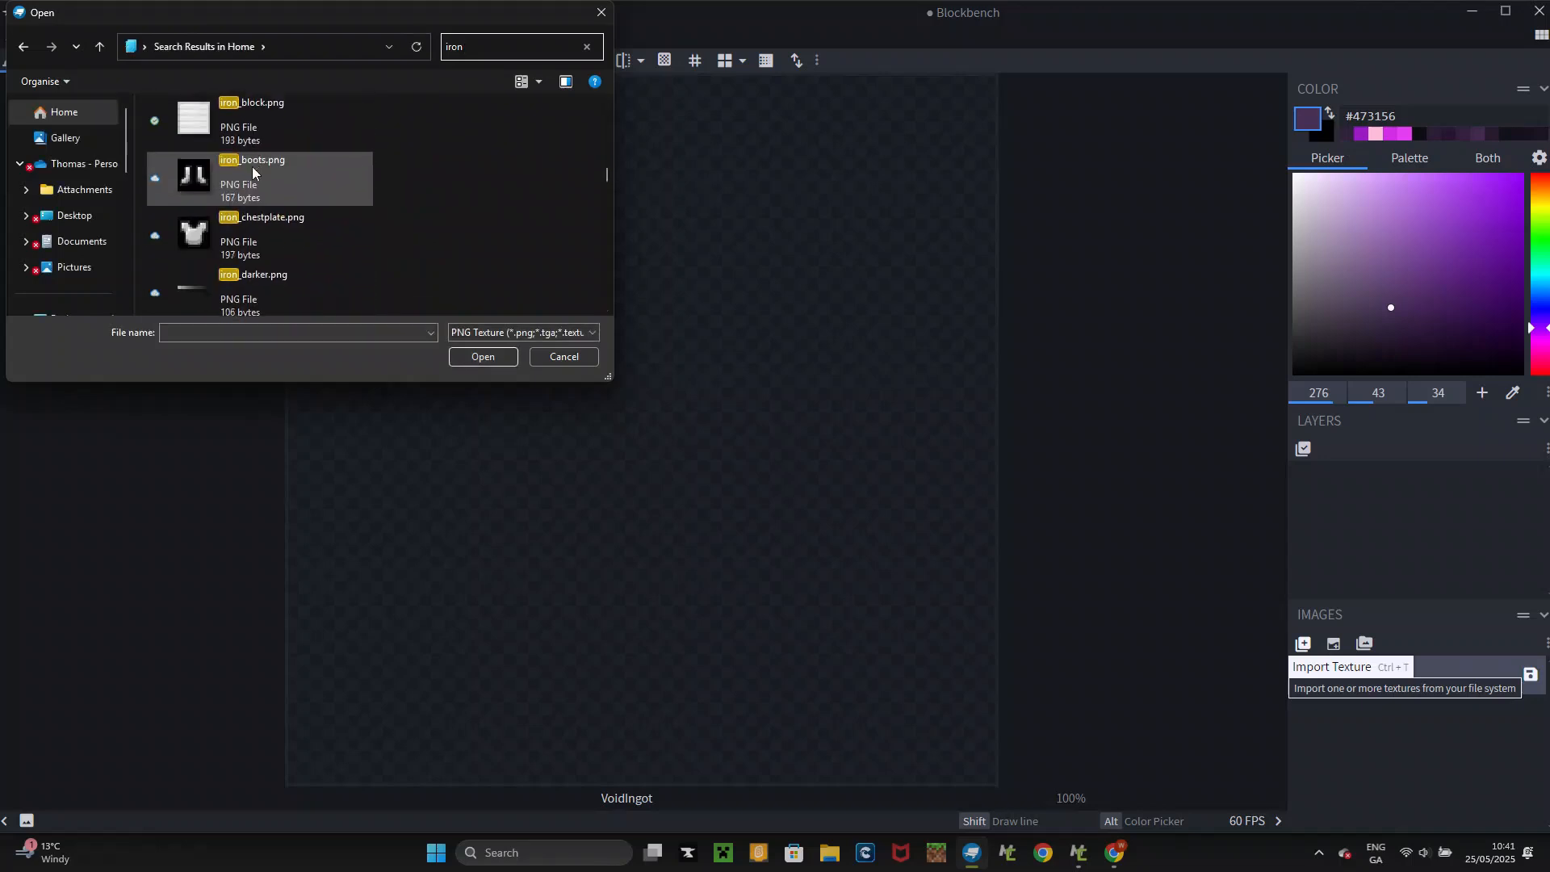
pyautogui.scroll(-5, 253, 170)
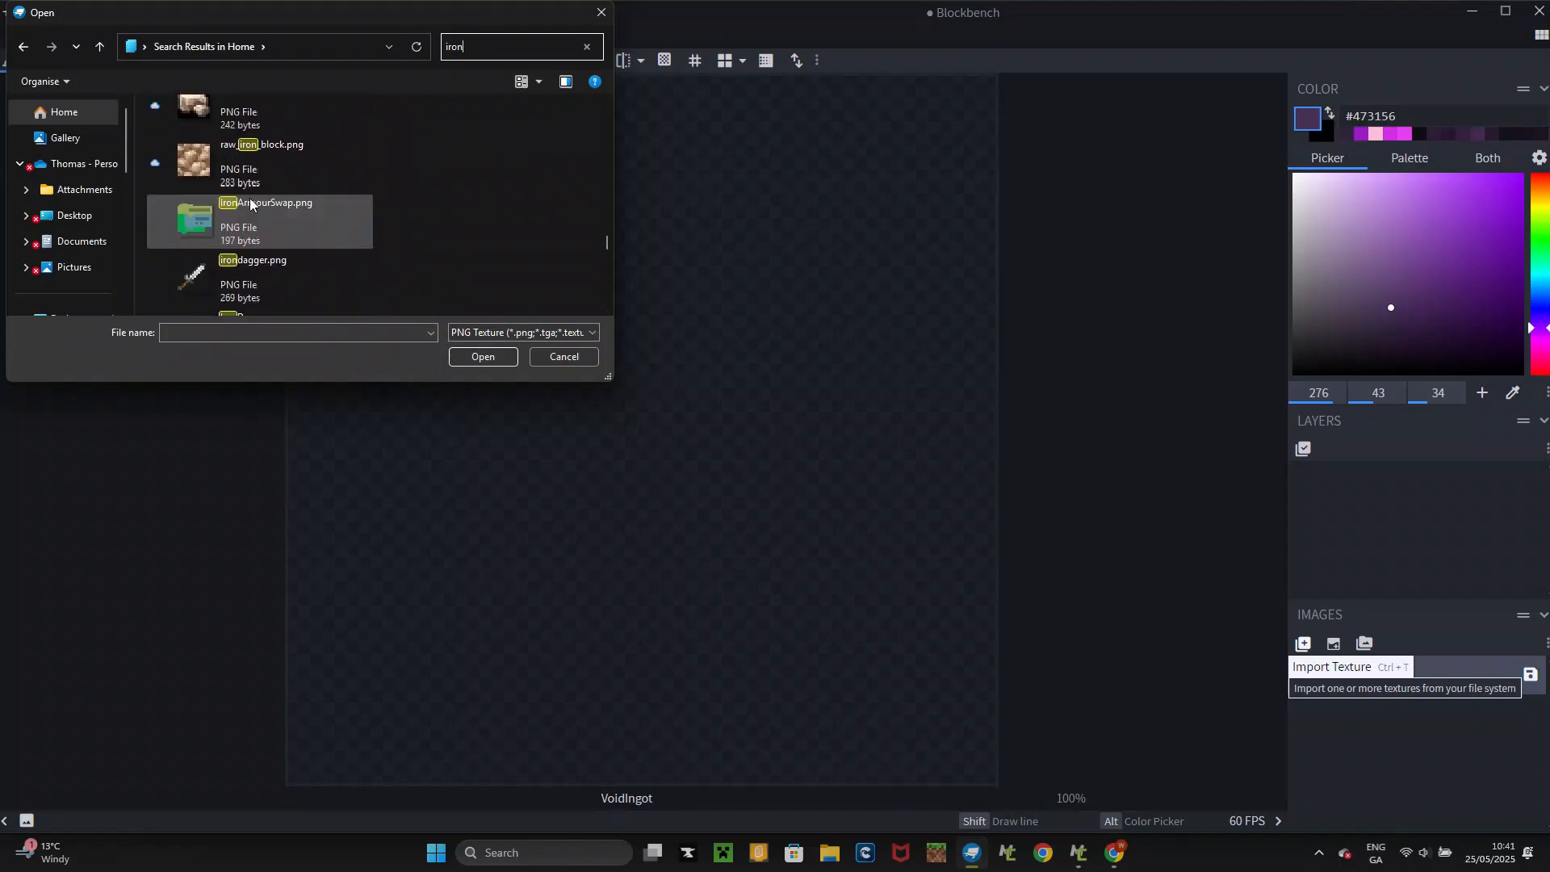
pyautogui.scroll(-8, 250, 204)
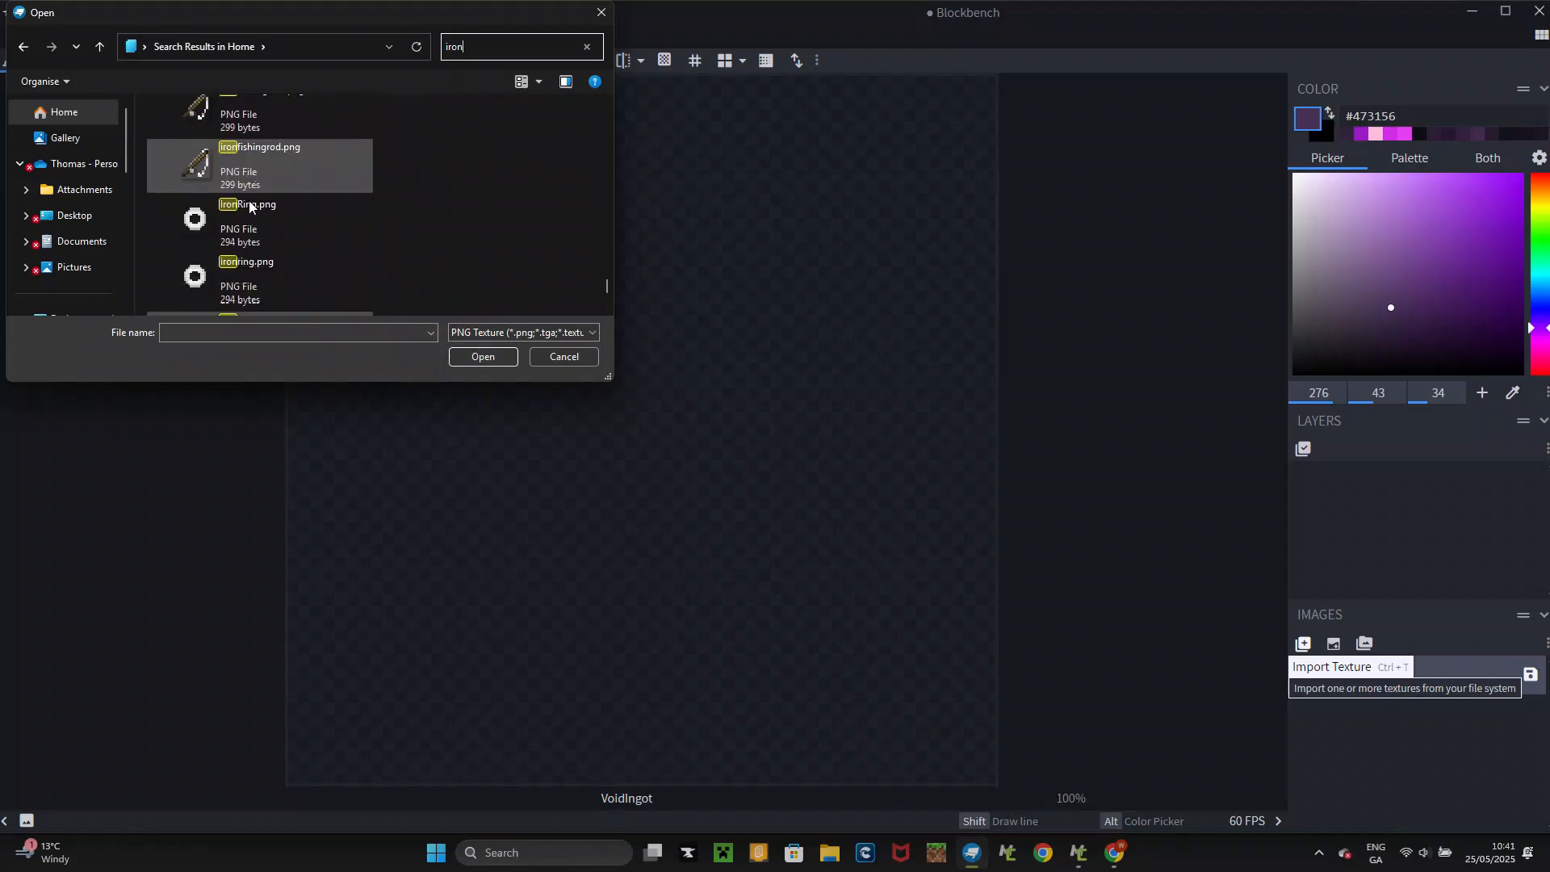
pyautogui.scroll(4, 250, 205)
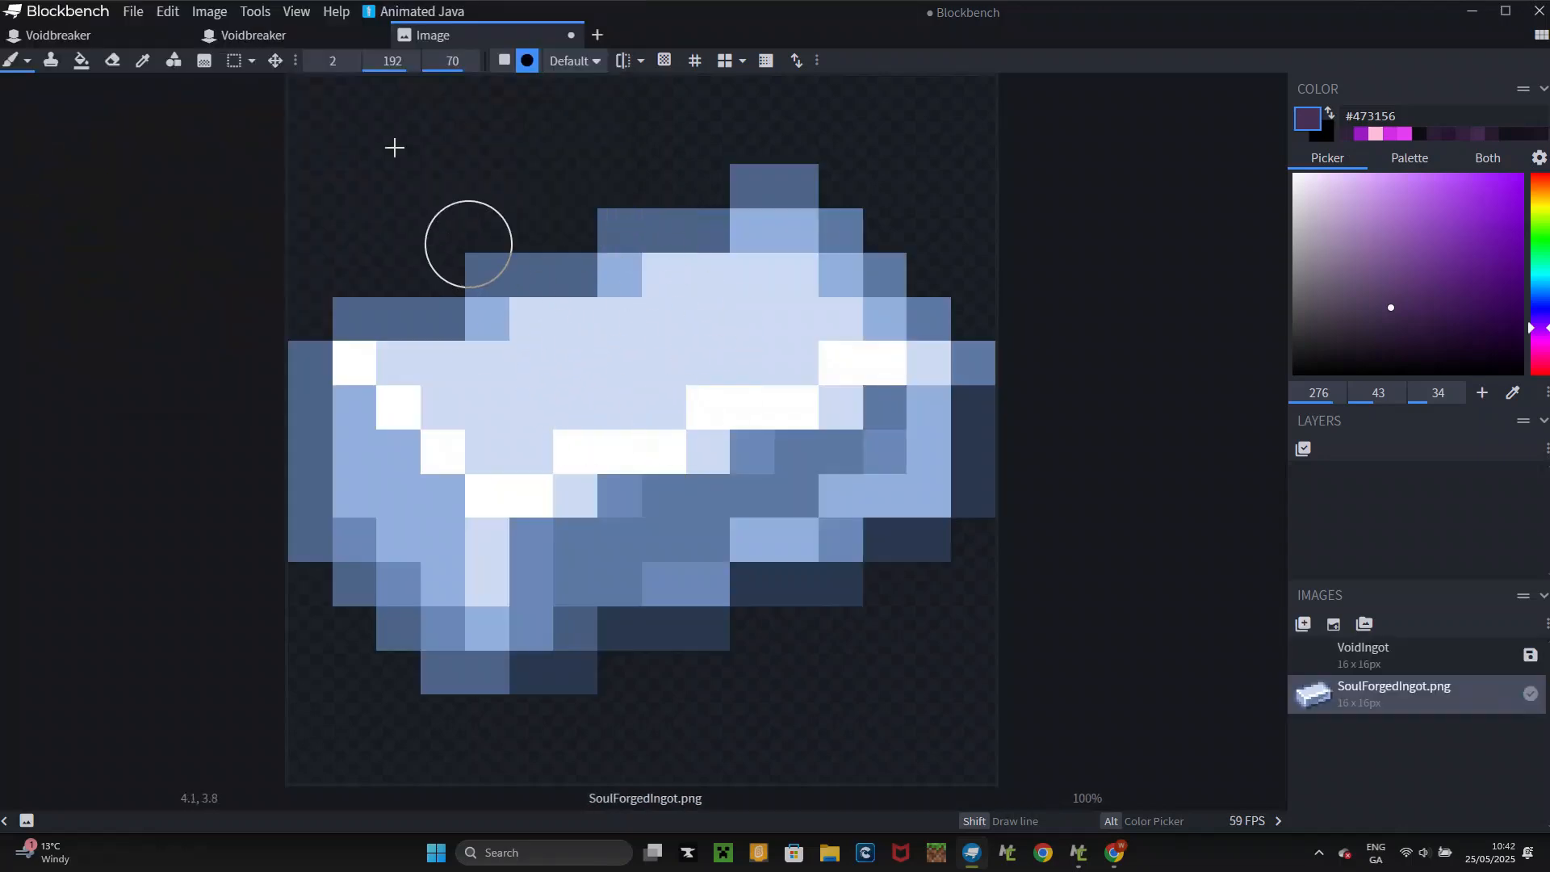
# - Adjust the colour curves of the SoulForgedIngot texture by bending the green channel's curve upward near its middle
pyautogui.click(209, 11)
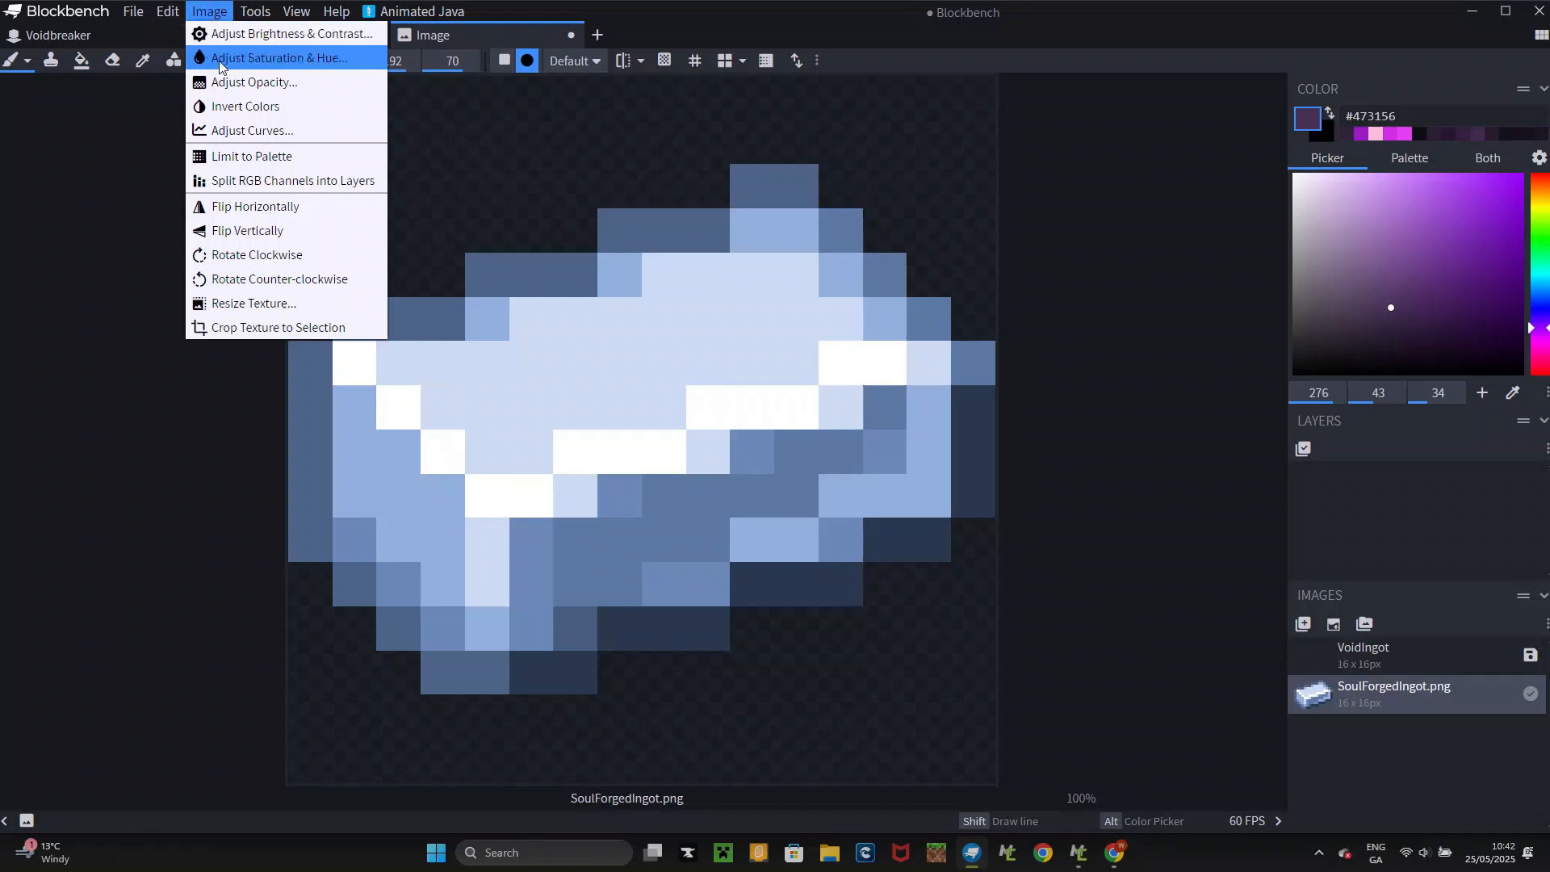
pyautogui.click(231, 131)
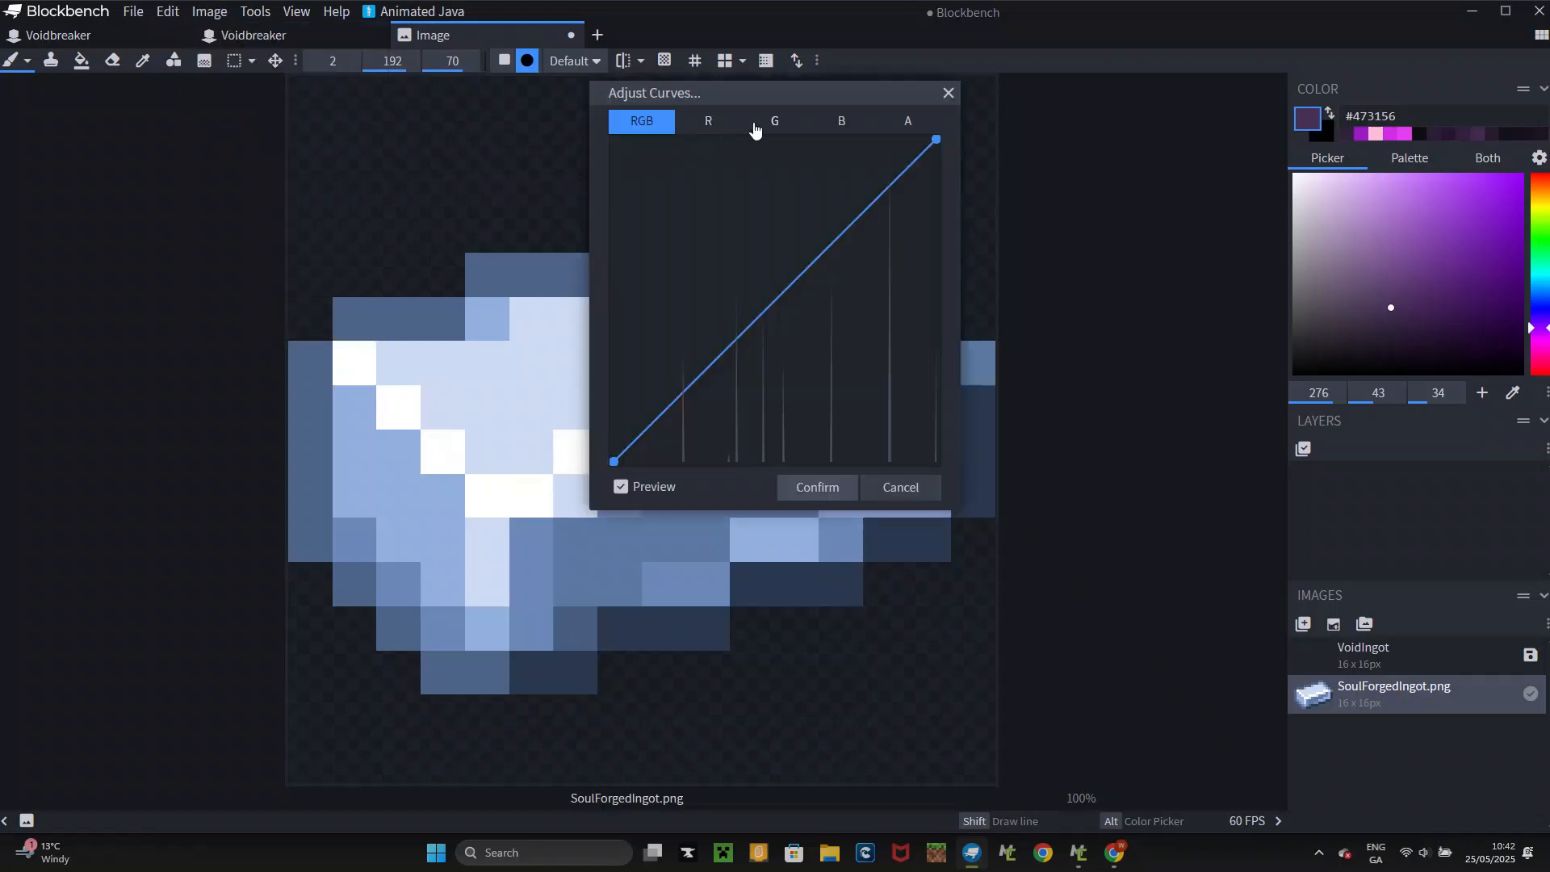
pyautogui.moveTo(772, 183); pyautogui.dragTo(754, 240)
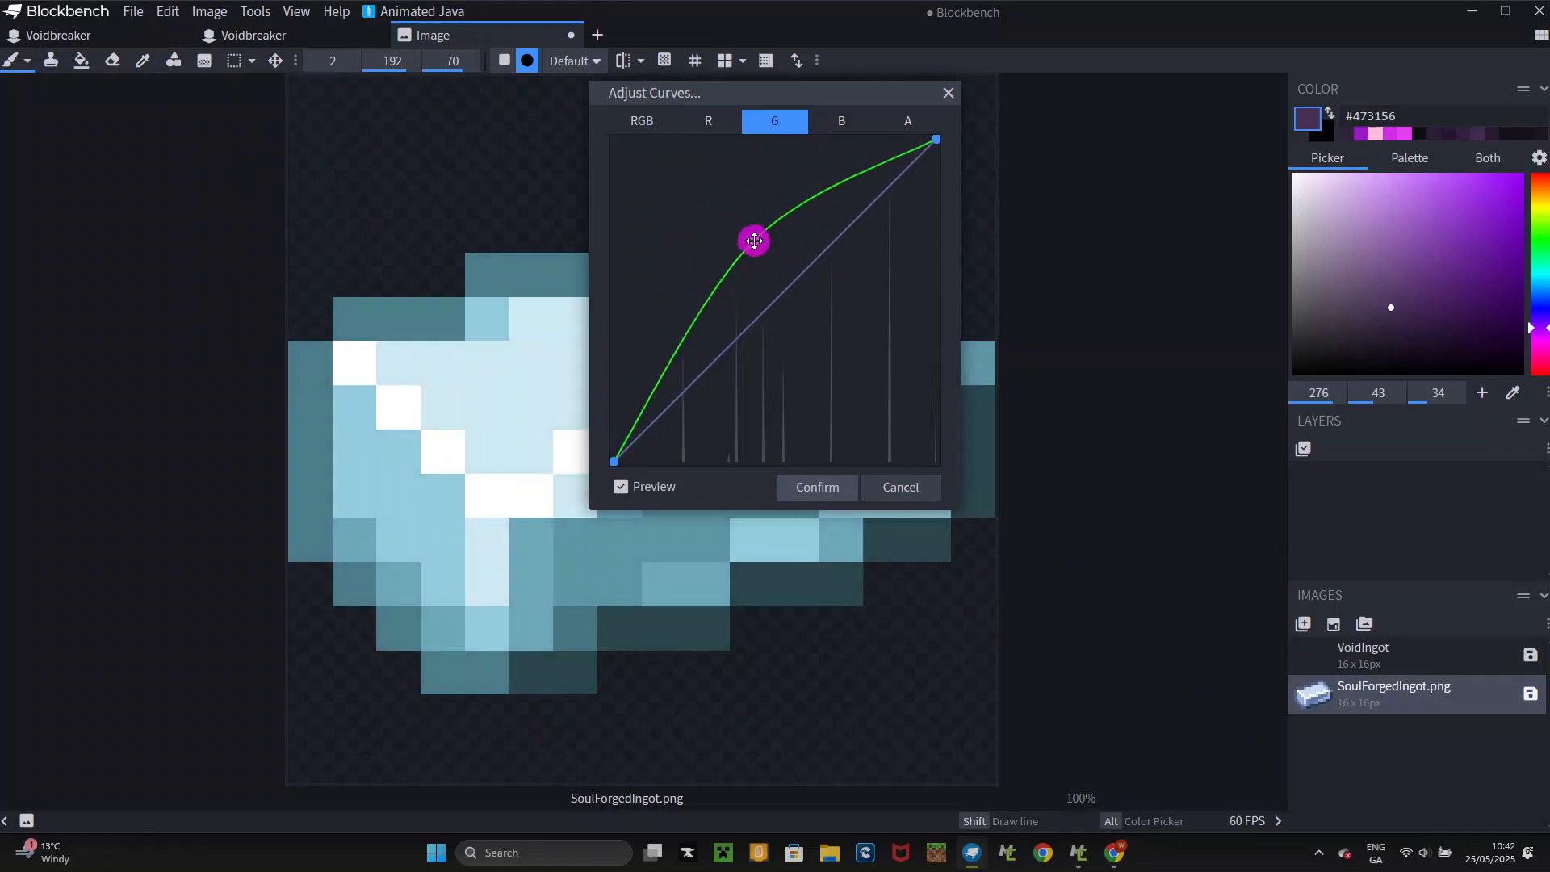
pyautogui.click(818, 488)
# - Raise the ingot texture's saturation and shift its hue to turquoise green
pyautogui.click(226, 13)
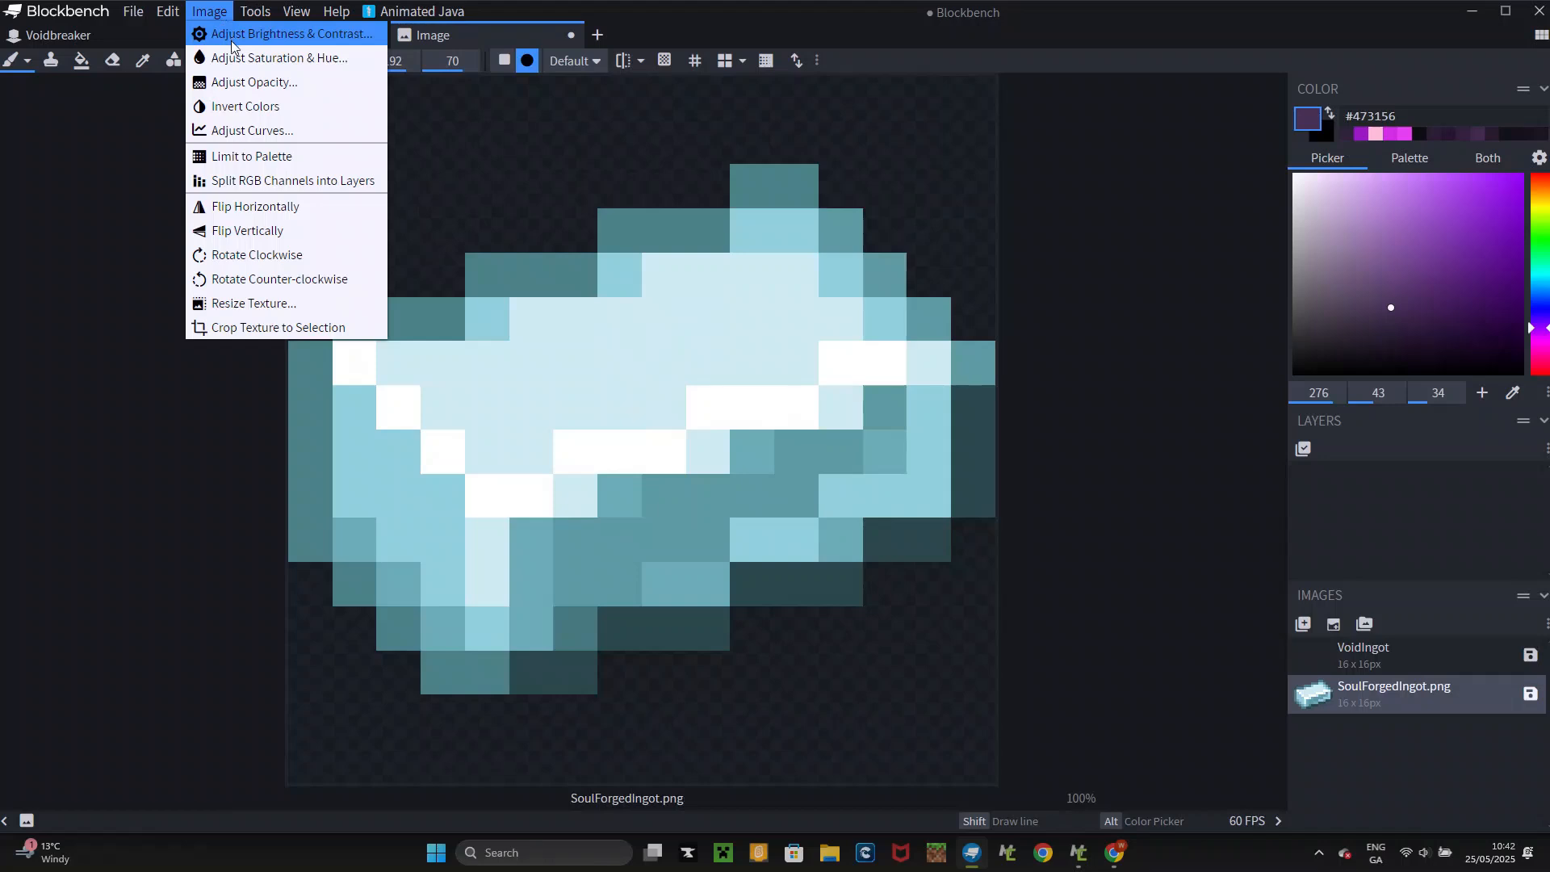
pyautogui.click(230, 56)
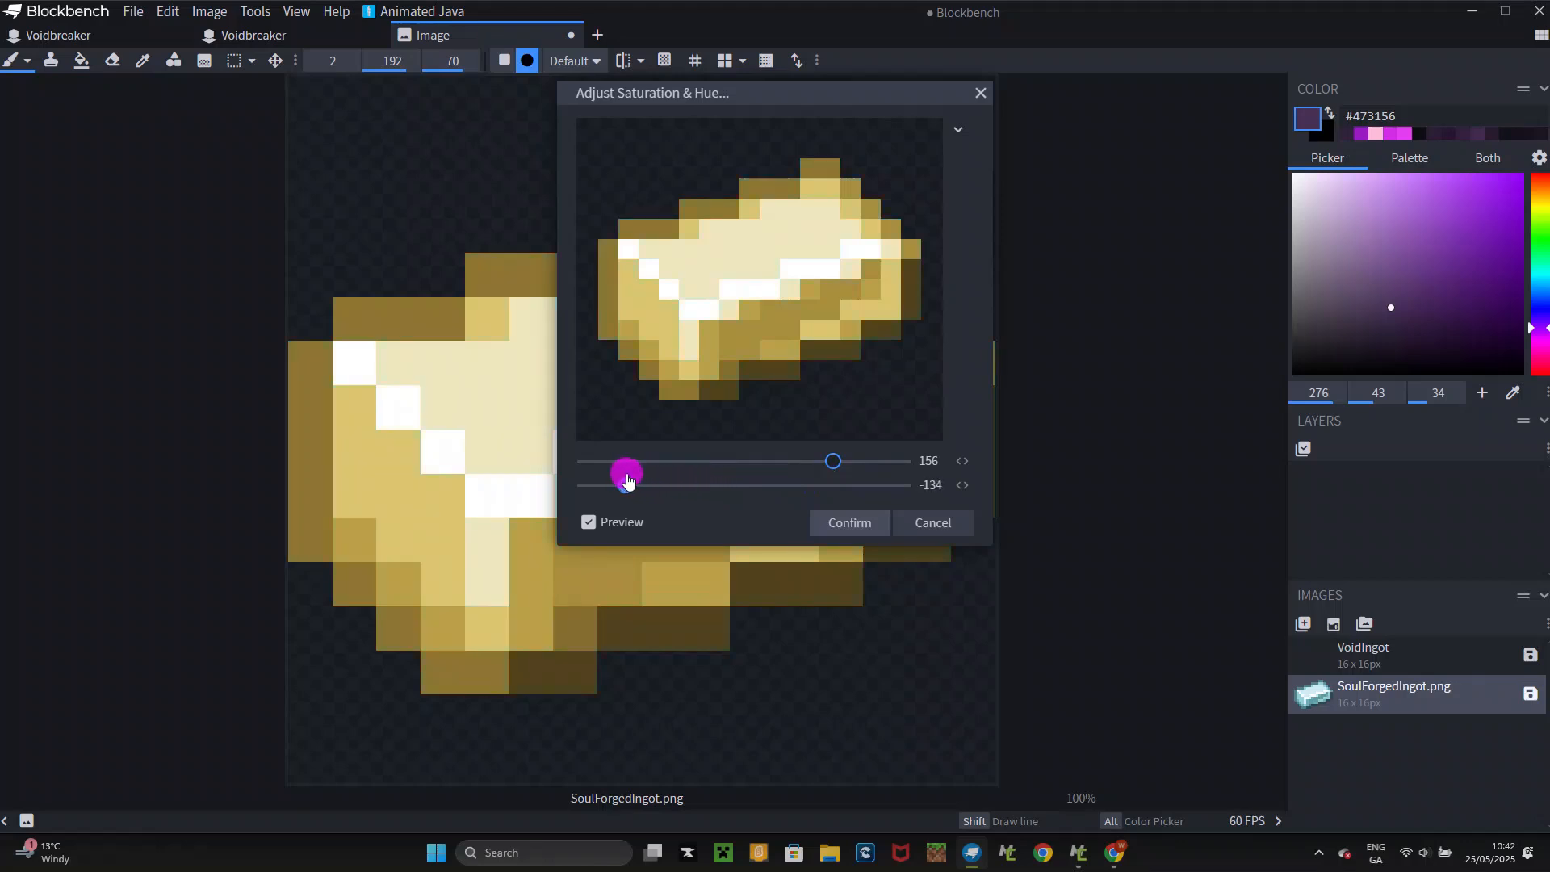
pyautogui.click(842, 527)
# - Darken the ingot texture by setting its brightness to 56 and its contrast to about 97
pyautogui.click(204, 16)
pyautogui.click(218, 37)
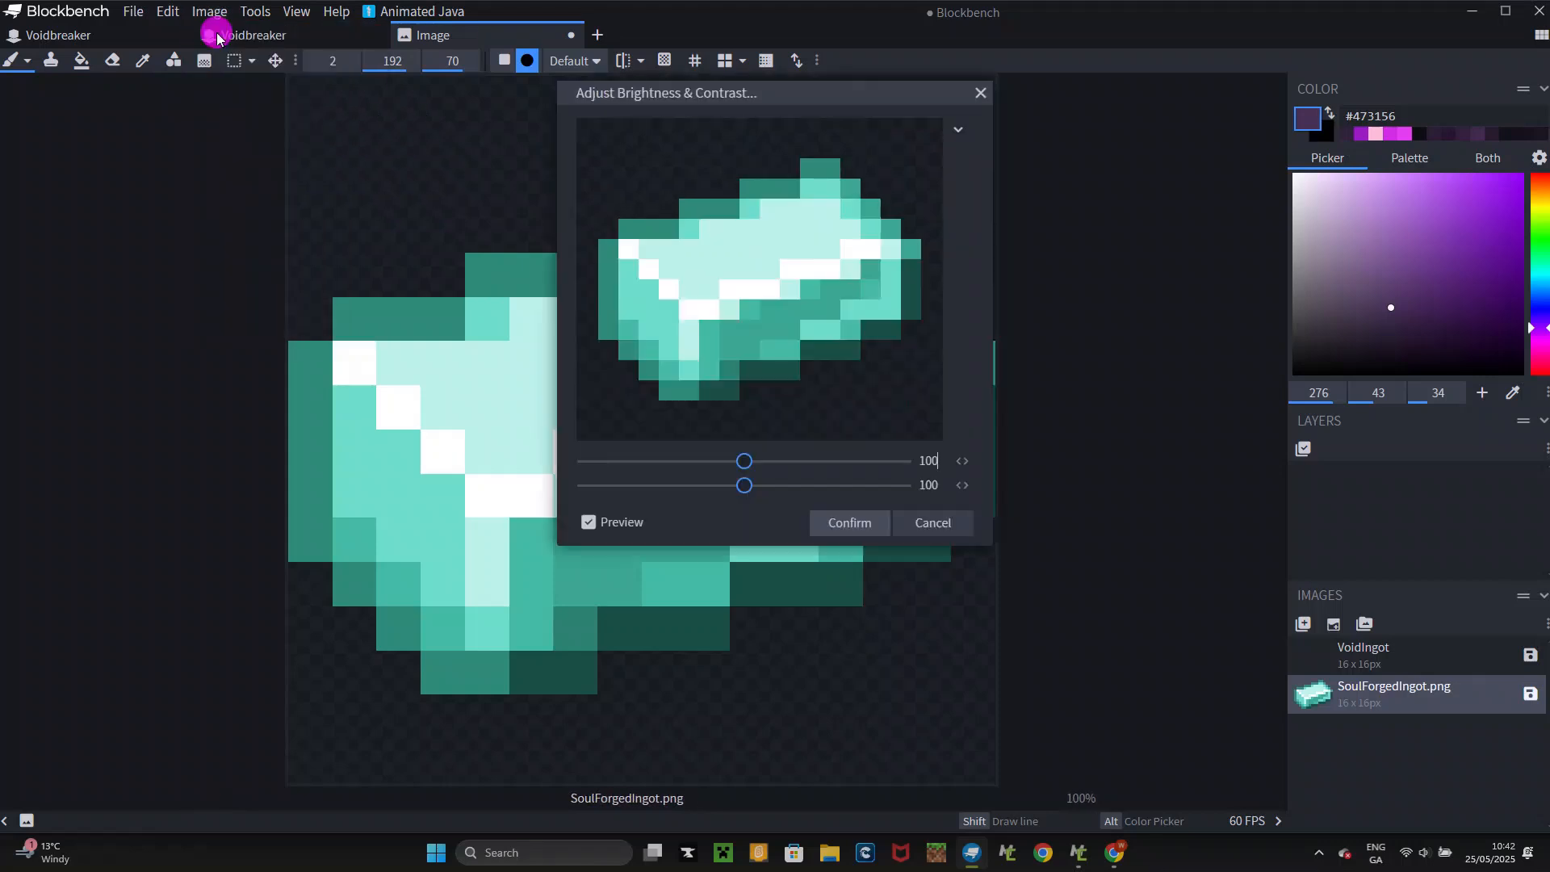
pyautogui.moveTo(744, 485)
pyautogui.mouseDown()
pyautogui.moveTo(677, 483)
pyautogui.moveTo(680, 462)
pyautogui.moveTo(748, 498)
pyautogui.mouseUp()
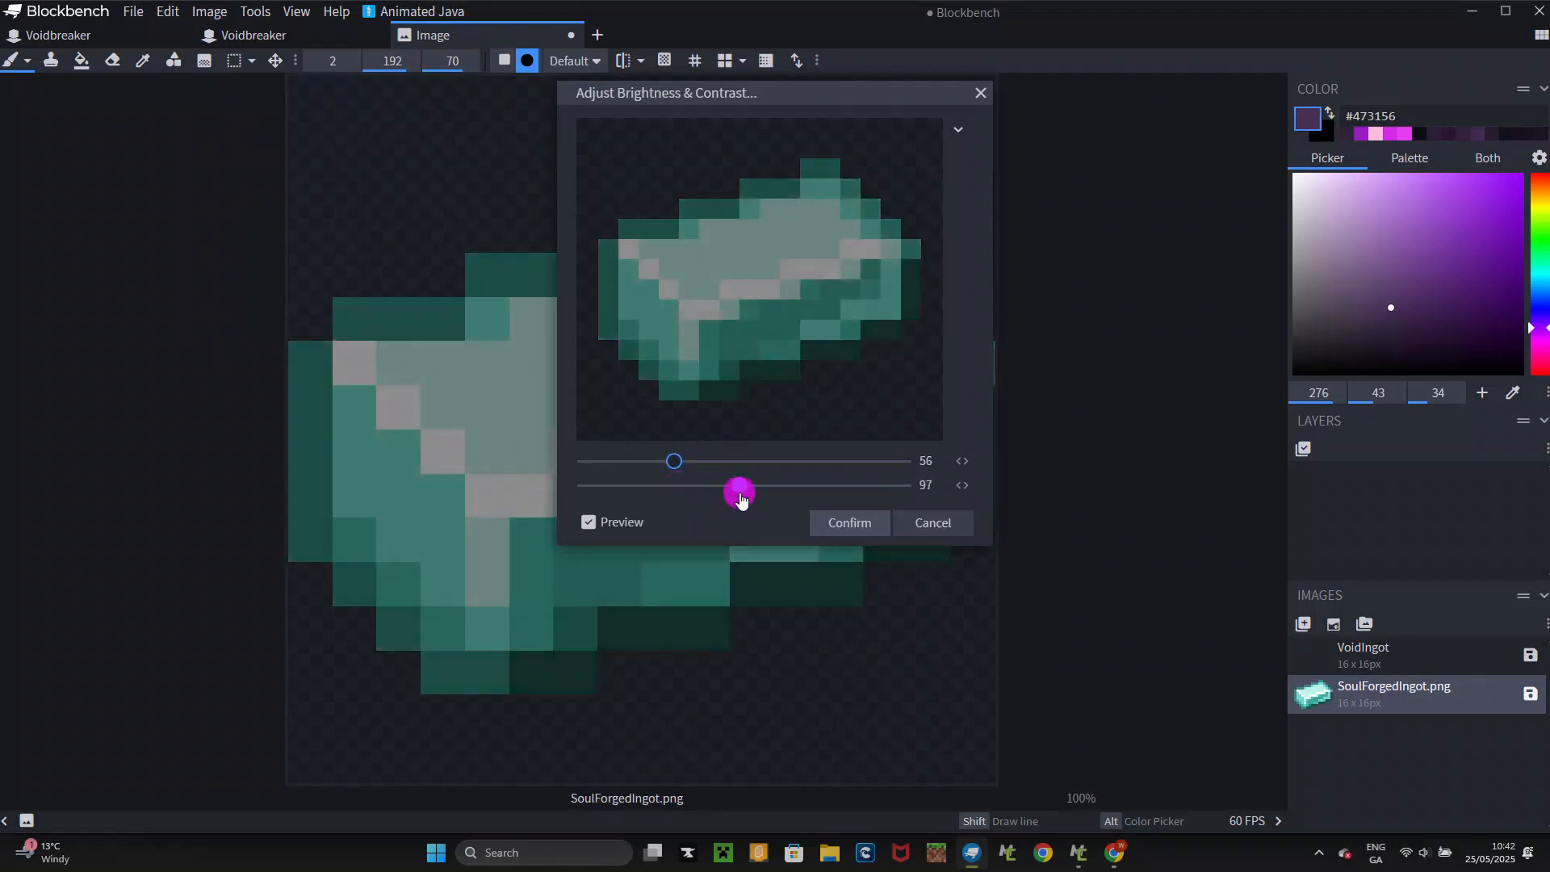
pyautogui.click(847, 521)
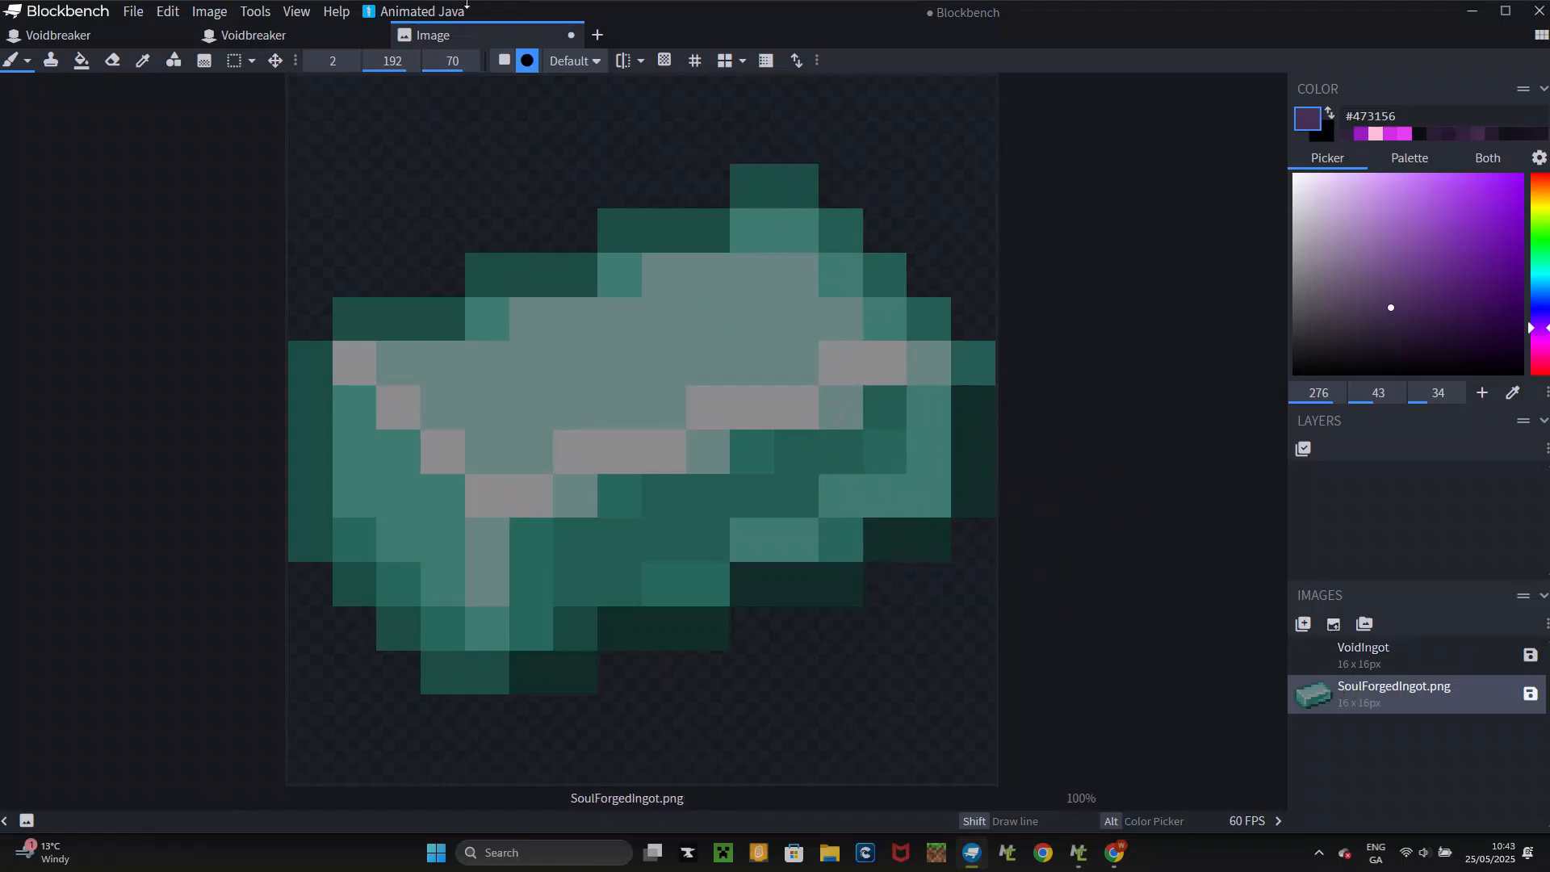
pyautogui.click(213, 13)
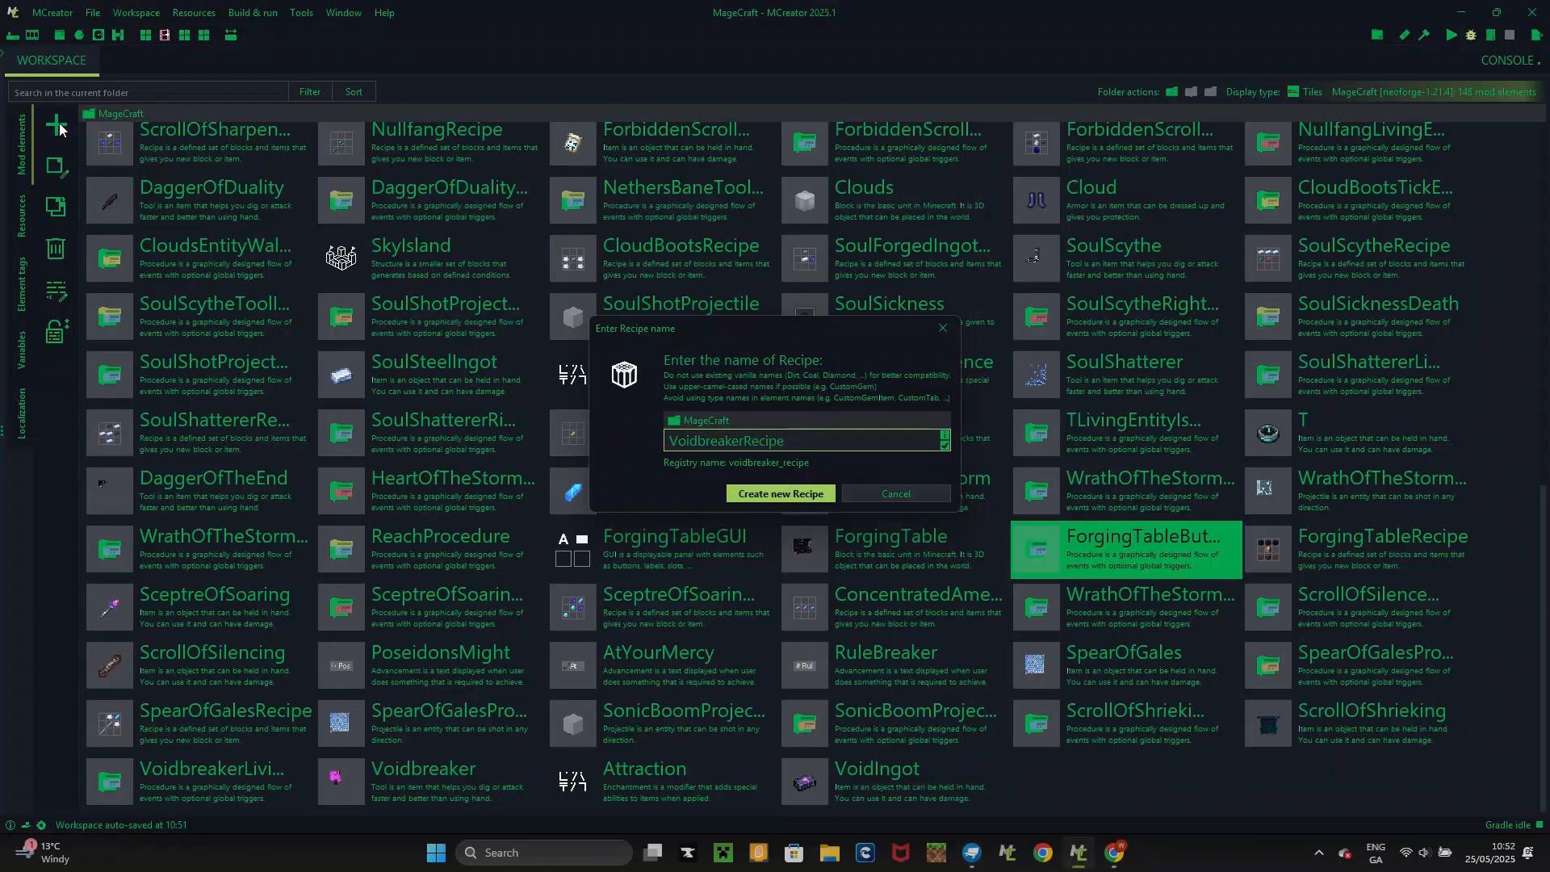
# - In MCreator, create the VoidbreakerRecipe crafting recipe and fill its grid diagonally, with a stick in the centre slot
pyautogui.press('Return')
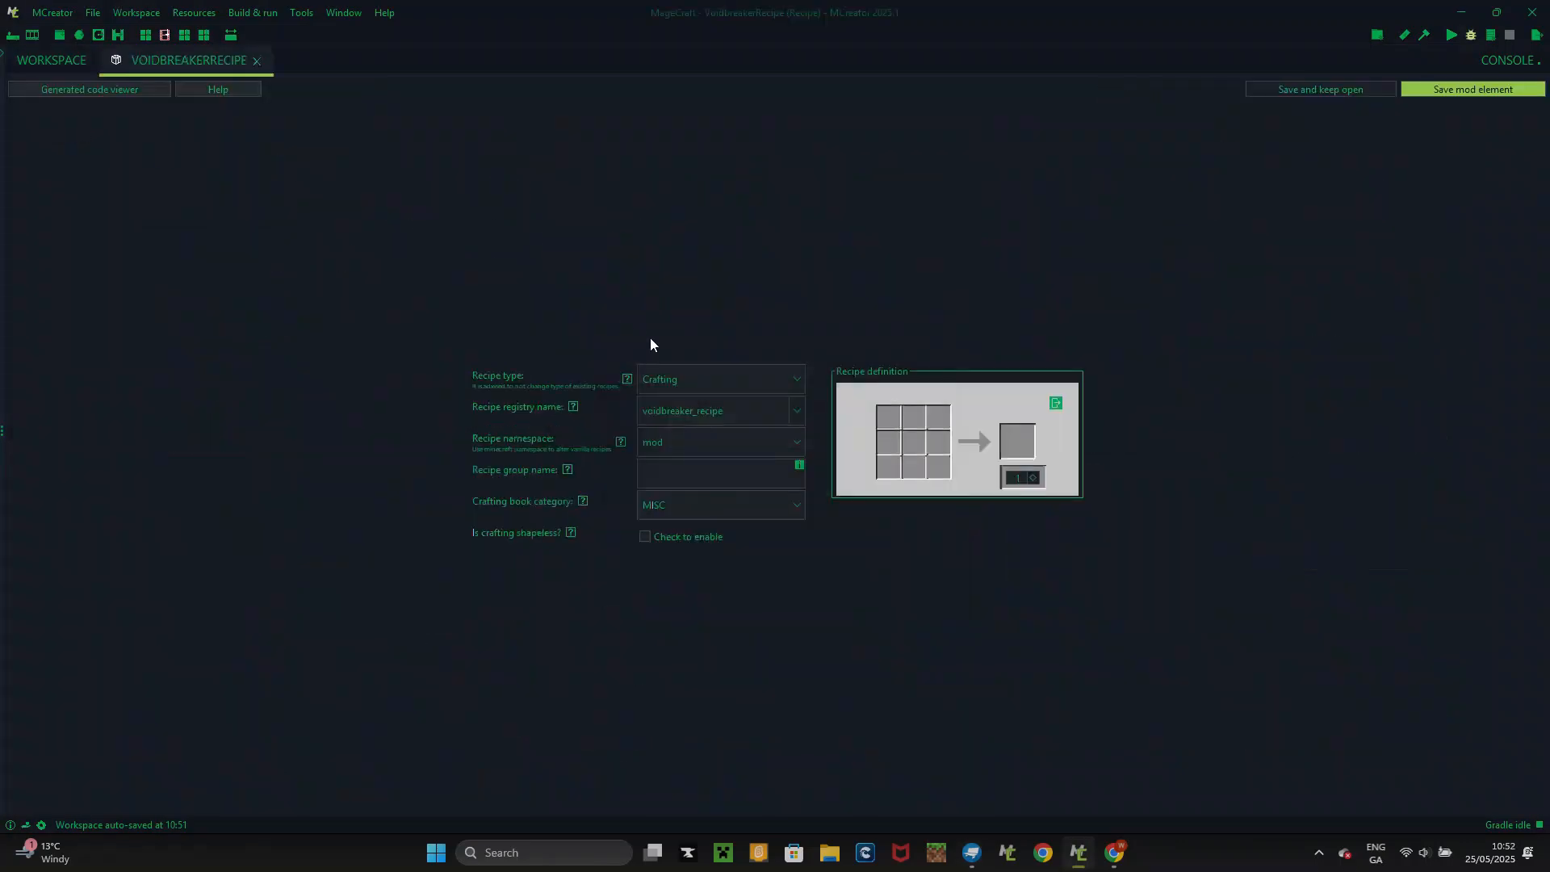
pyautogui.click(886, 470)
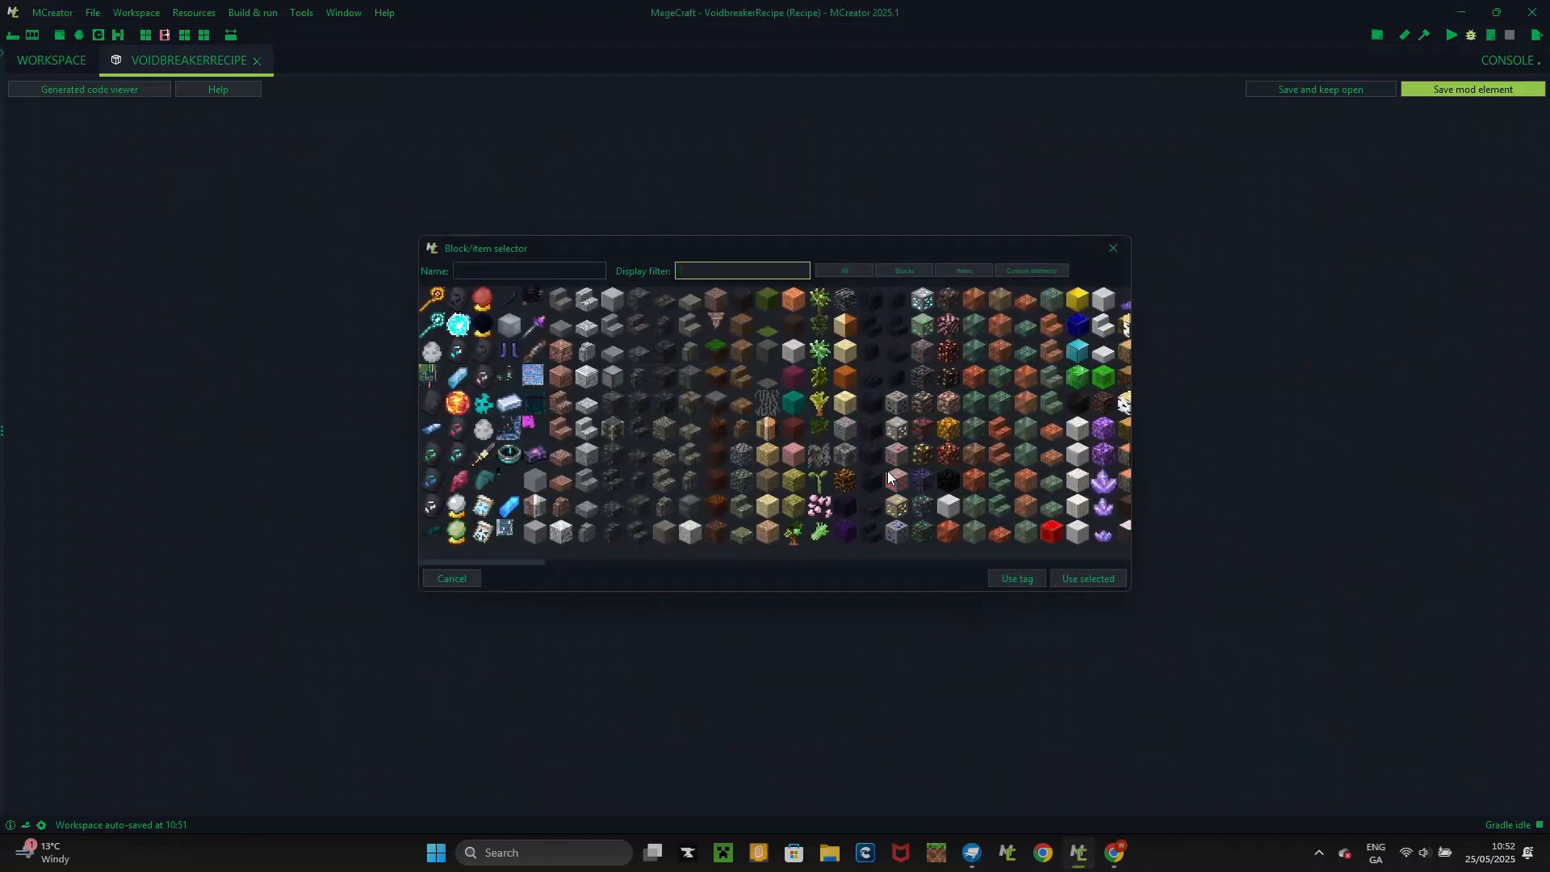
pyautogui.doubleClick(889, 476)
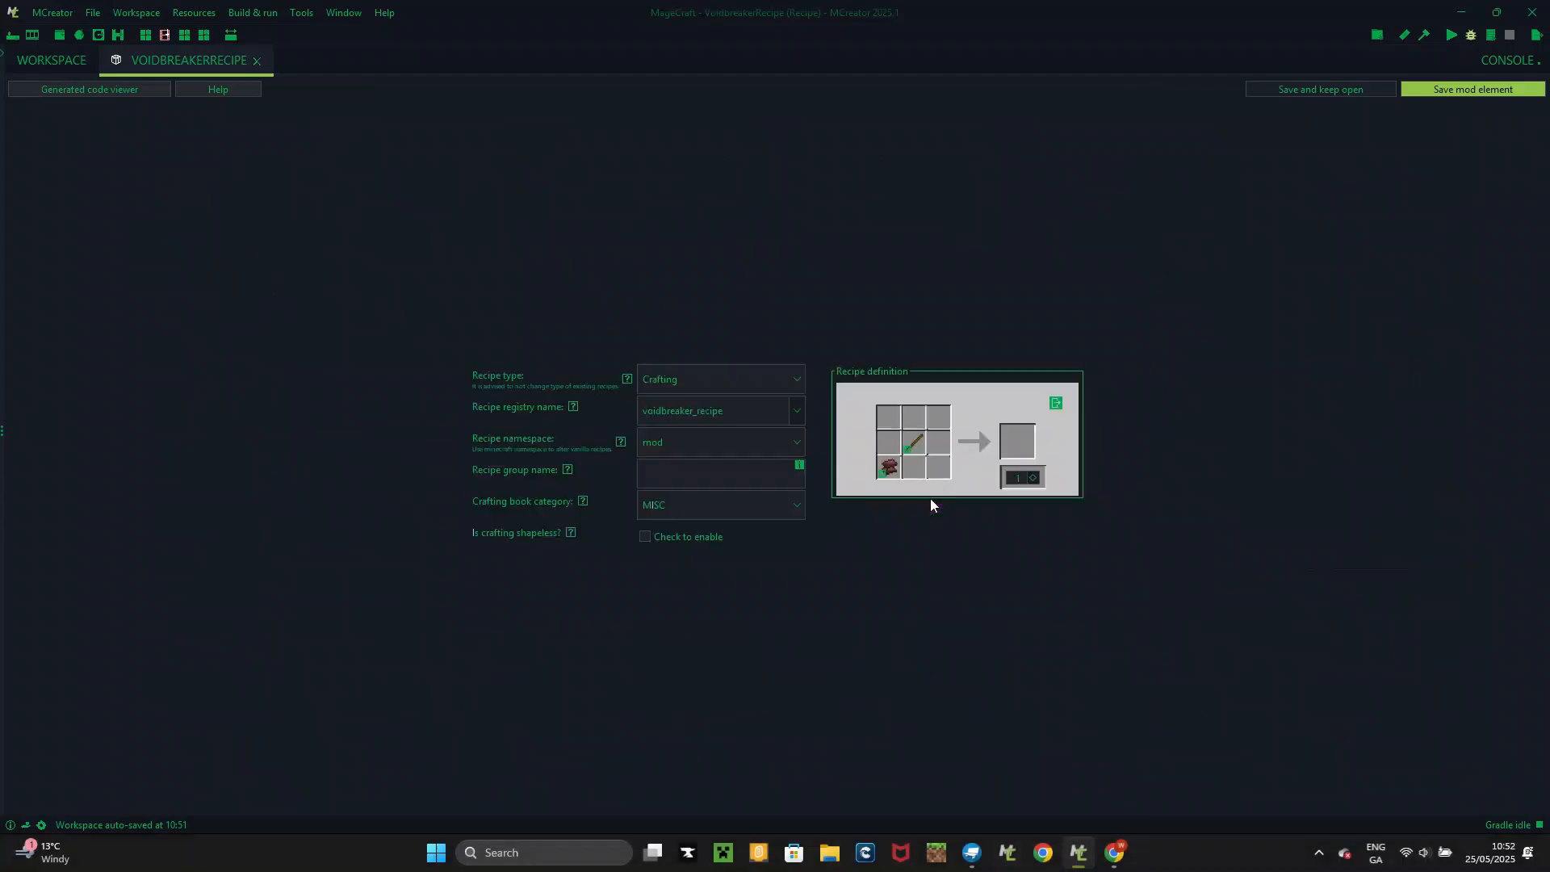
pyautogui.moveTo(913, 417); pyautogui.dragTo(938, 418)
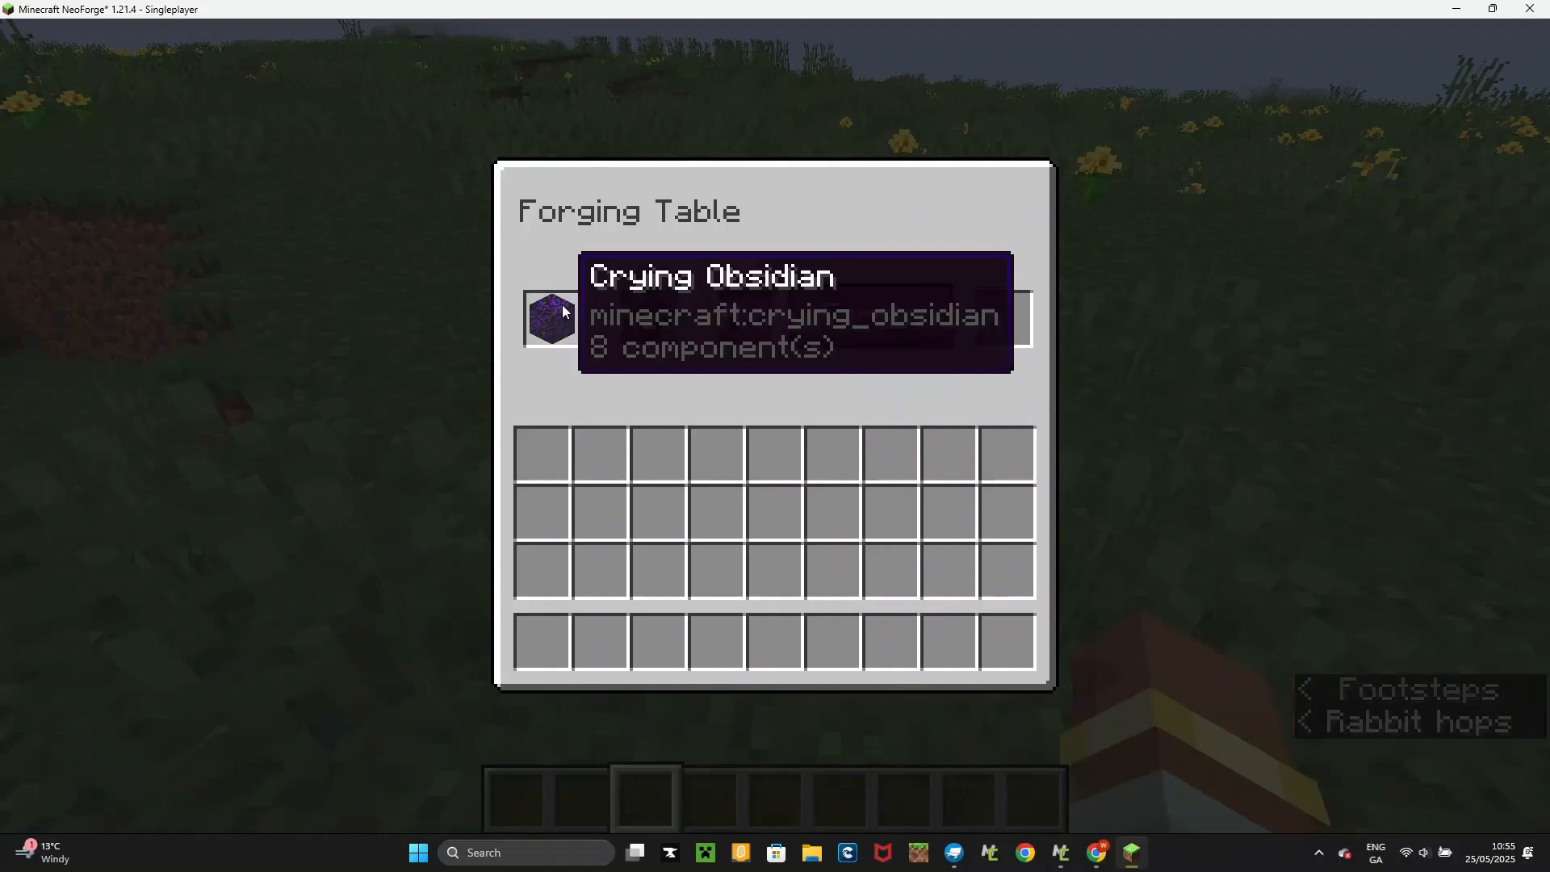
# - In Minecraft, forge a Void Ingot from the Crying Obsidian and other ingredients in the Forging Table, collect it and hold it
pyautogui.click(849, 321)
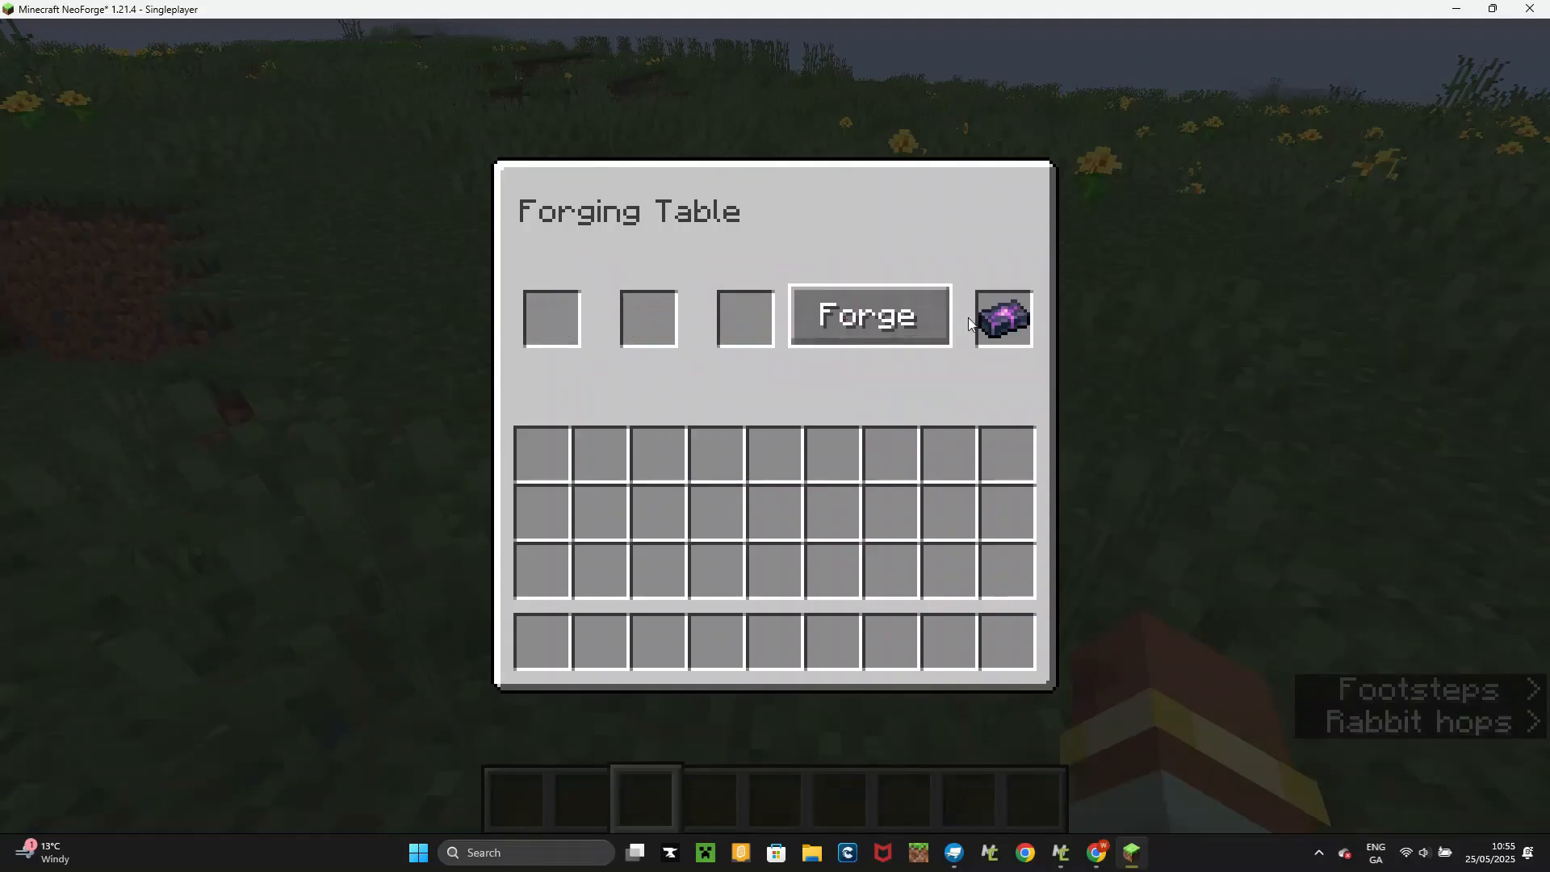
pyautogui.keyDown('shift'); pyautogui.click(995, 317); pyautogui.keyUp('shift')
pyautogui.press('Escape')
pyautogui.scroll(-7, 775, 436)
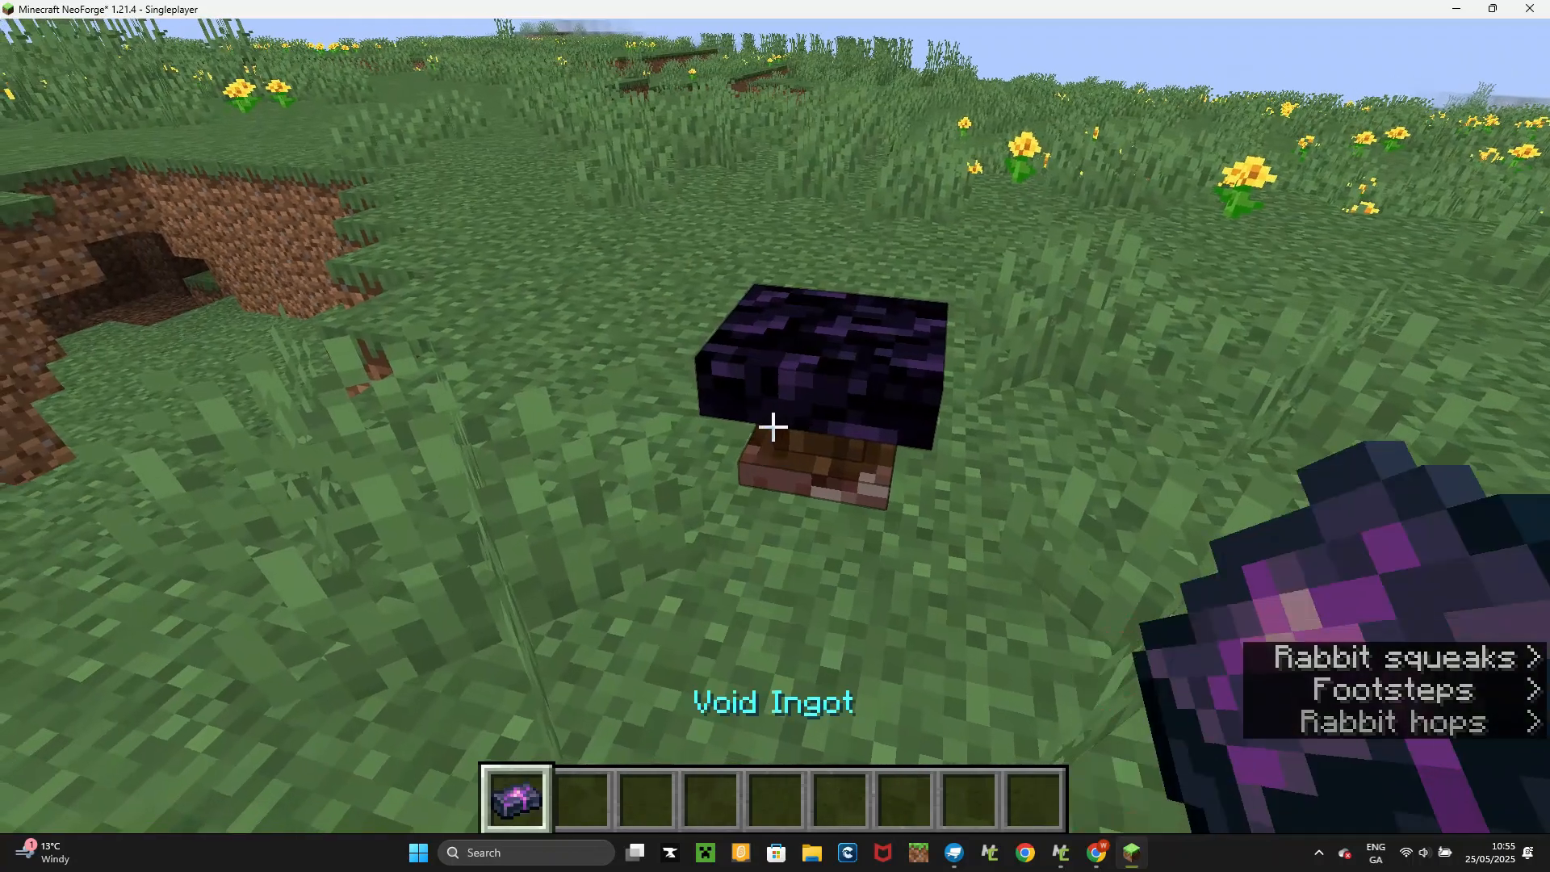
# - Move the brown ingredient into the first hotbar slot, beside the stick and Void Ingots, and switch the game mode to Creative
pyautogui.press('e')
pyautogui.keyDown('shift'); pyautogui.click(561, 648); pyautogui.keyUp('shift')
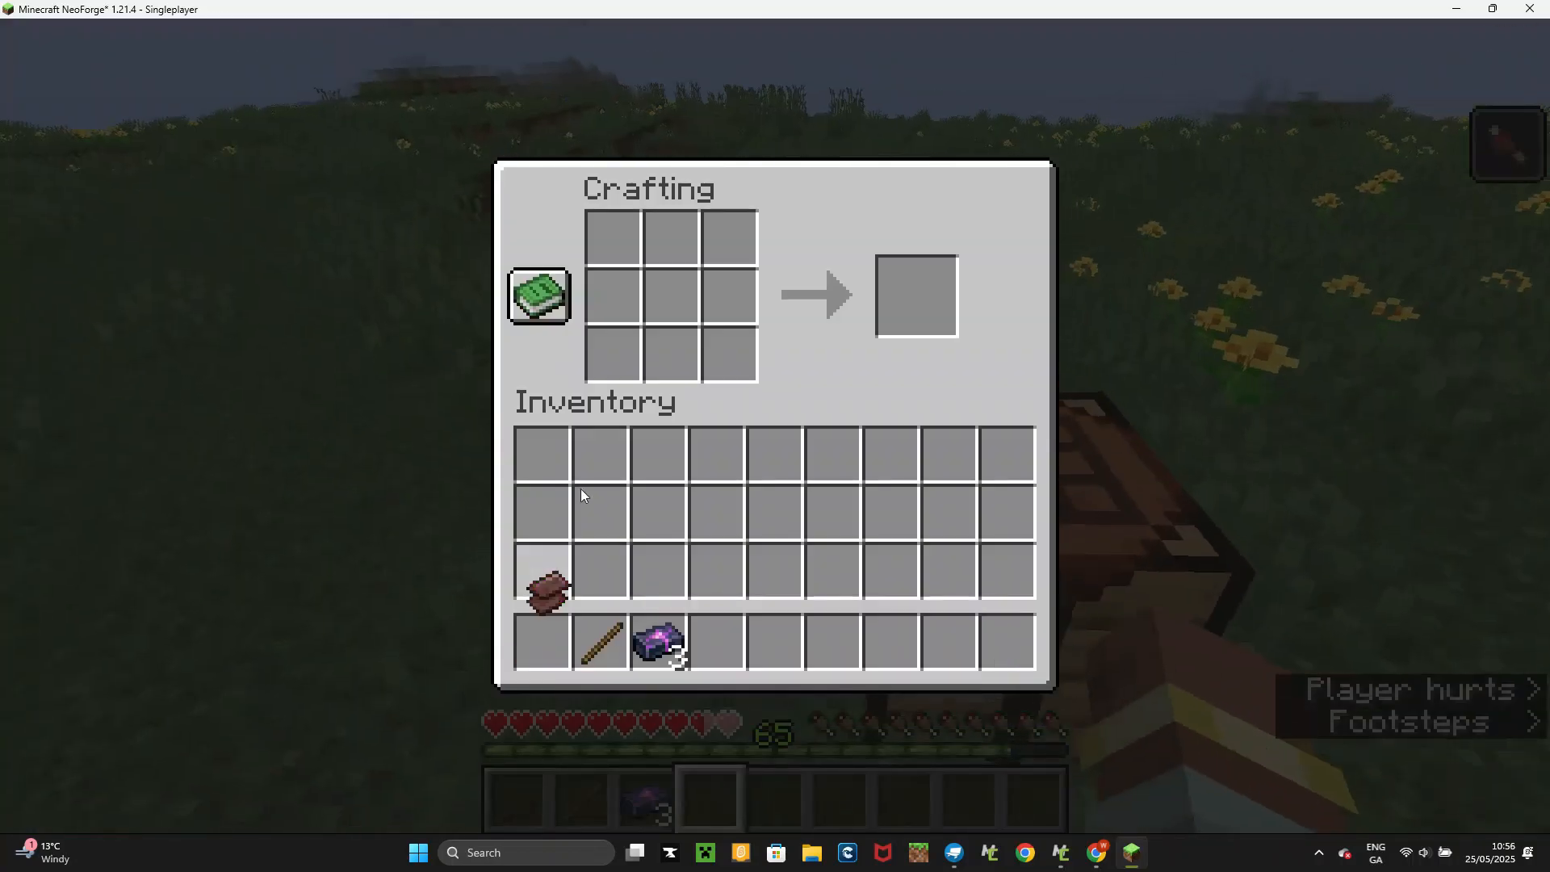
pyautogui.press('Escape')
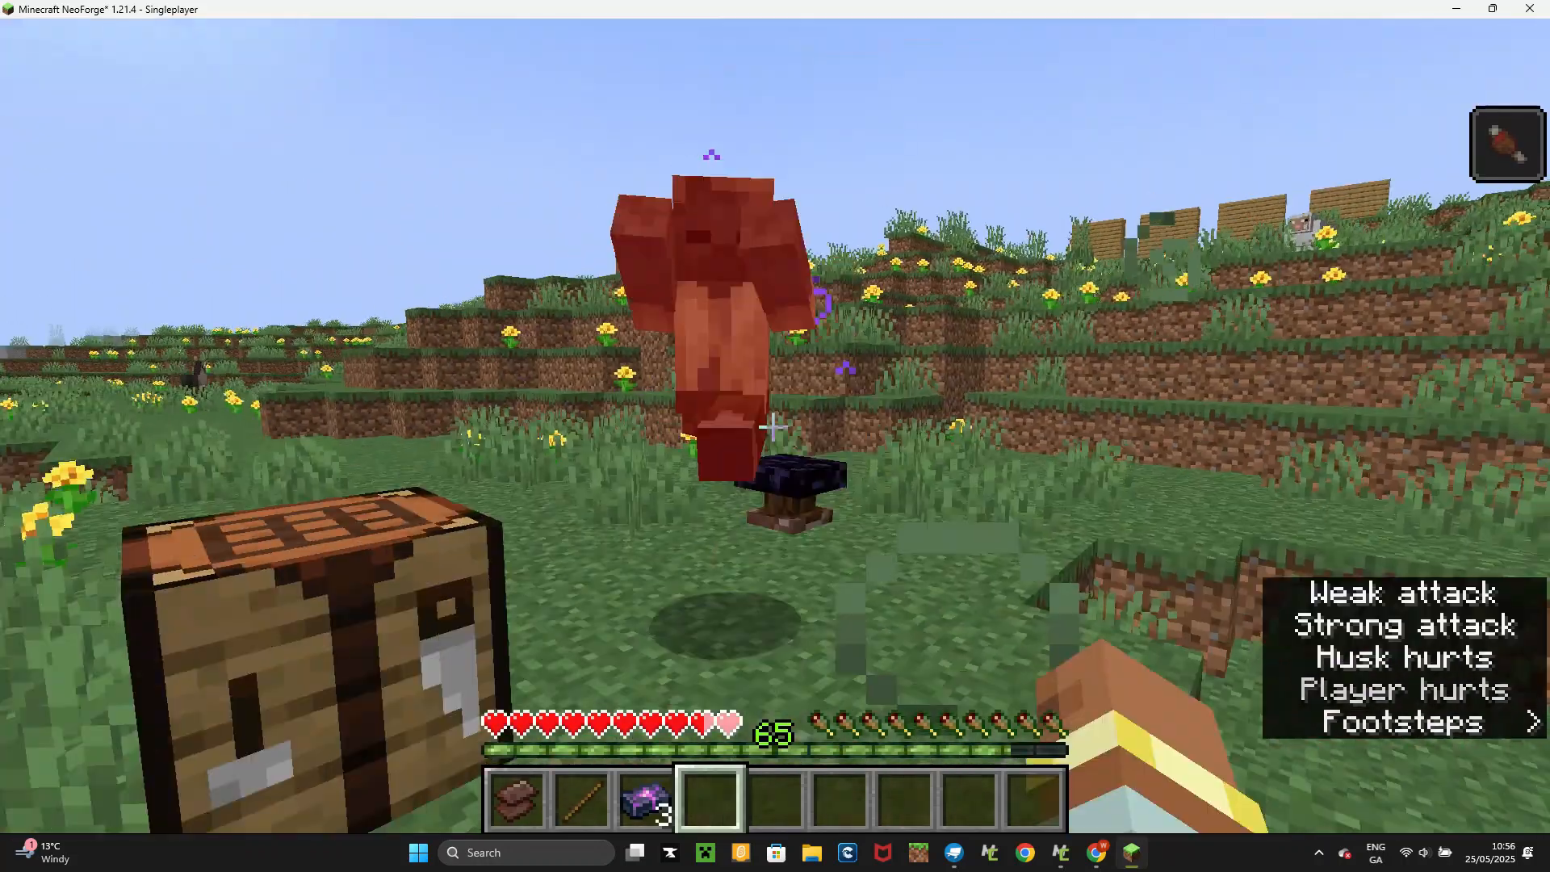
pyautogui.hotkey('F3', 'F4')
# - Craft the Voidbreaker at the crafting table from the brown ingredient lower left, a stick in the centre and three Void Ingots around the upper-right corner
pyautogui.rightClick(775, 436)
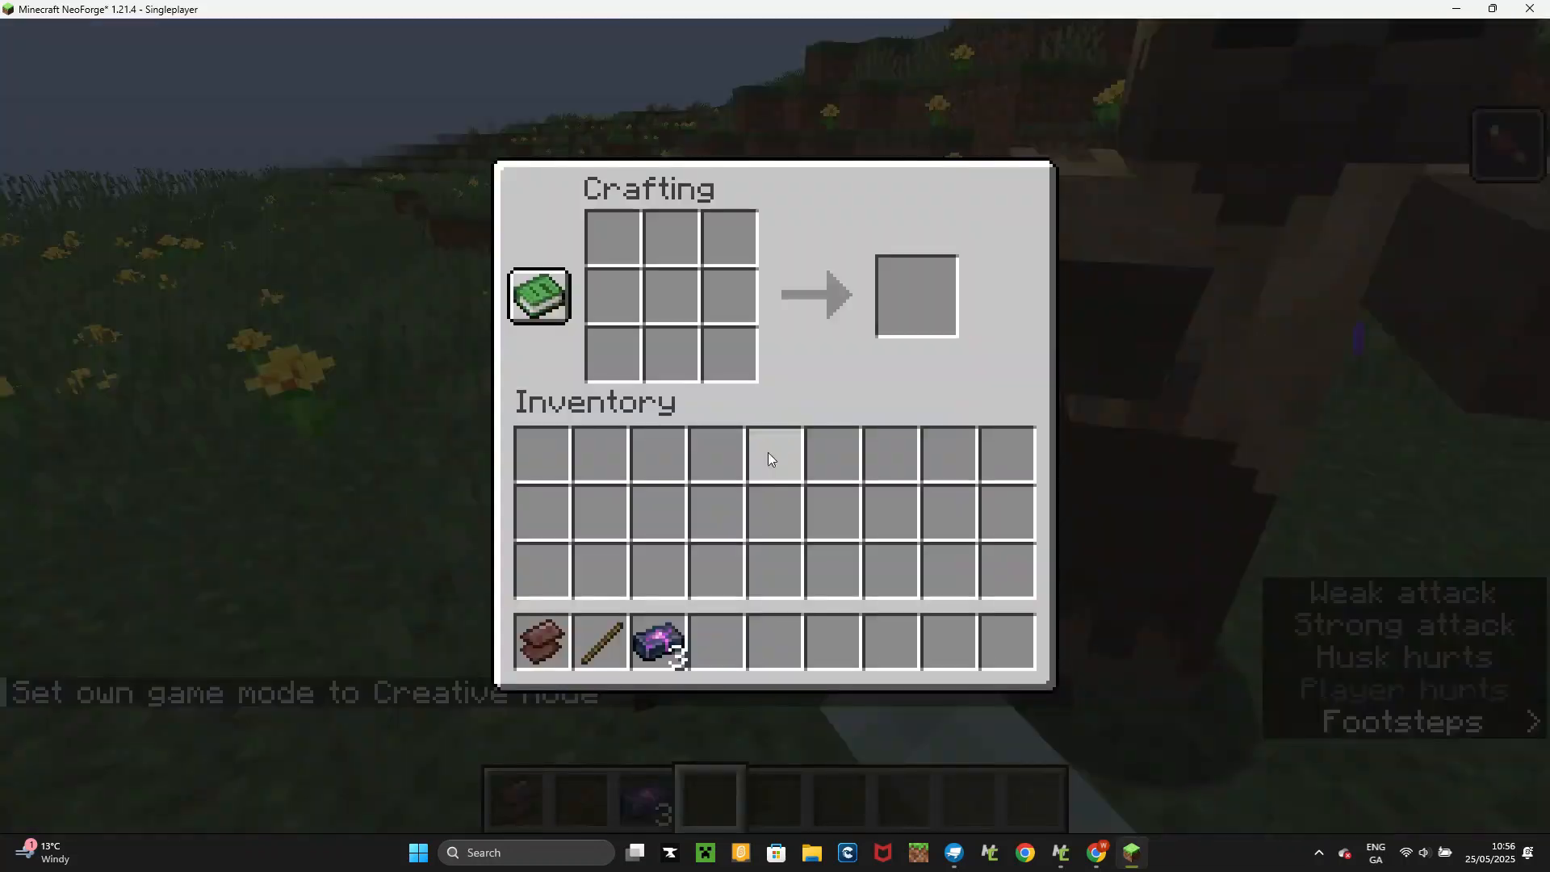
pyautogui.click(540, 643)
pyautogui.click(613, 354)
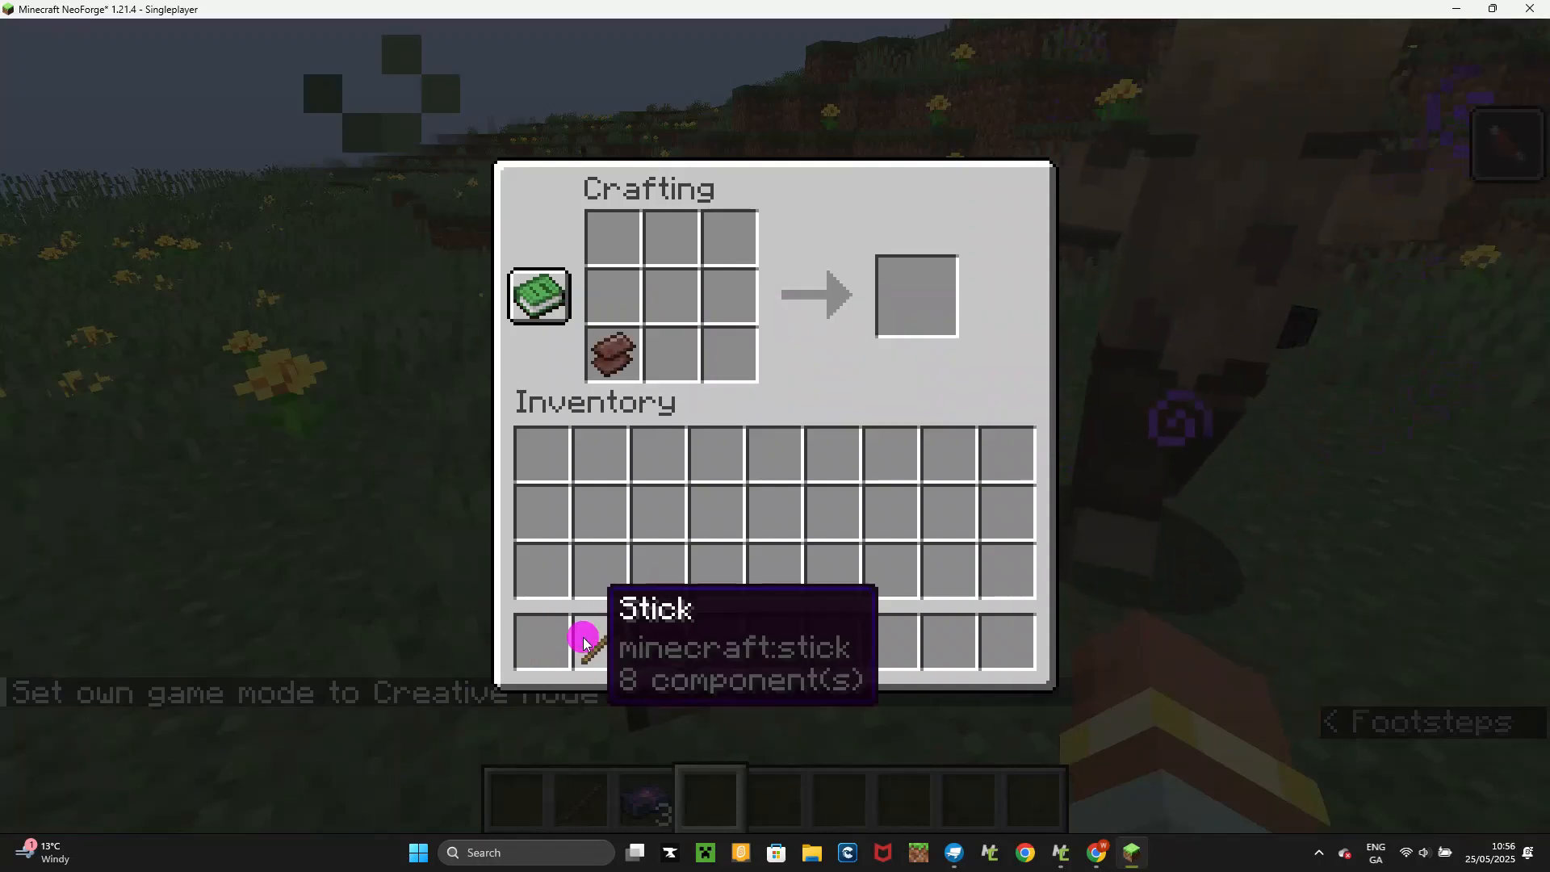
pyautogui.click(585, 643)
pyautogui.click(671, 297)
pyautogui.click(658, 641)
pyautogui.click(730, 299)
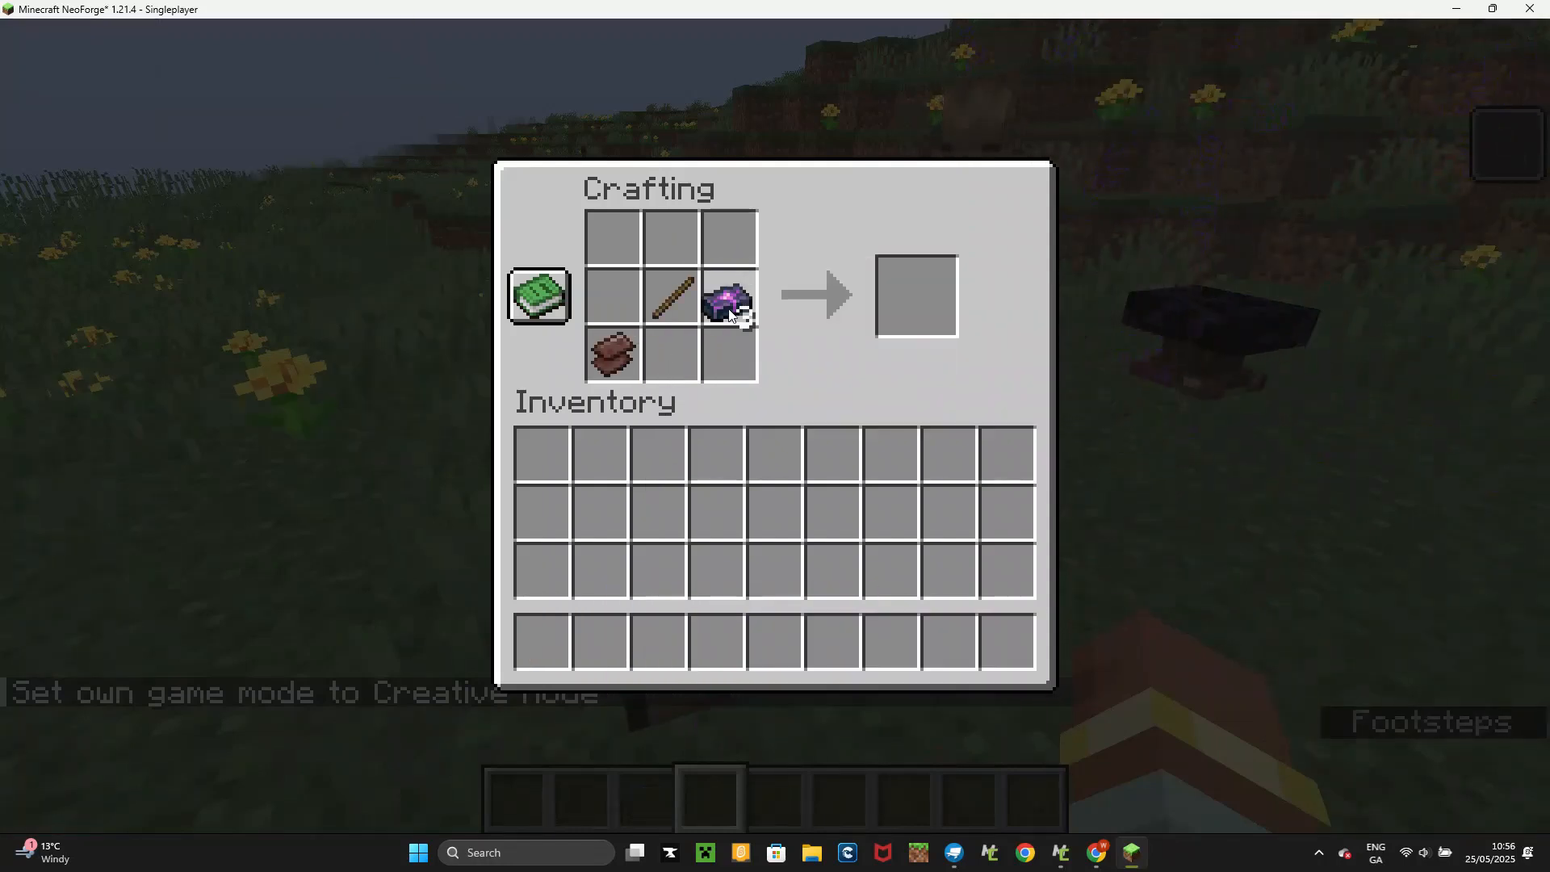
pyautogui.moveTo(730, 308); pyautogui.dragTo(671, 238)
pyautogui.keyDown('shift'); pyautogui.click(910, 294); pyautogui.keyUp('shift')
pyautogui.press('Escape')
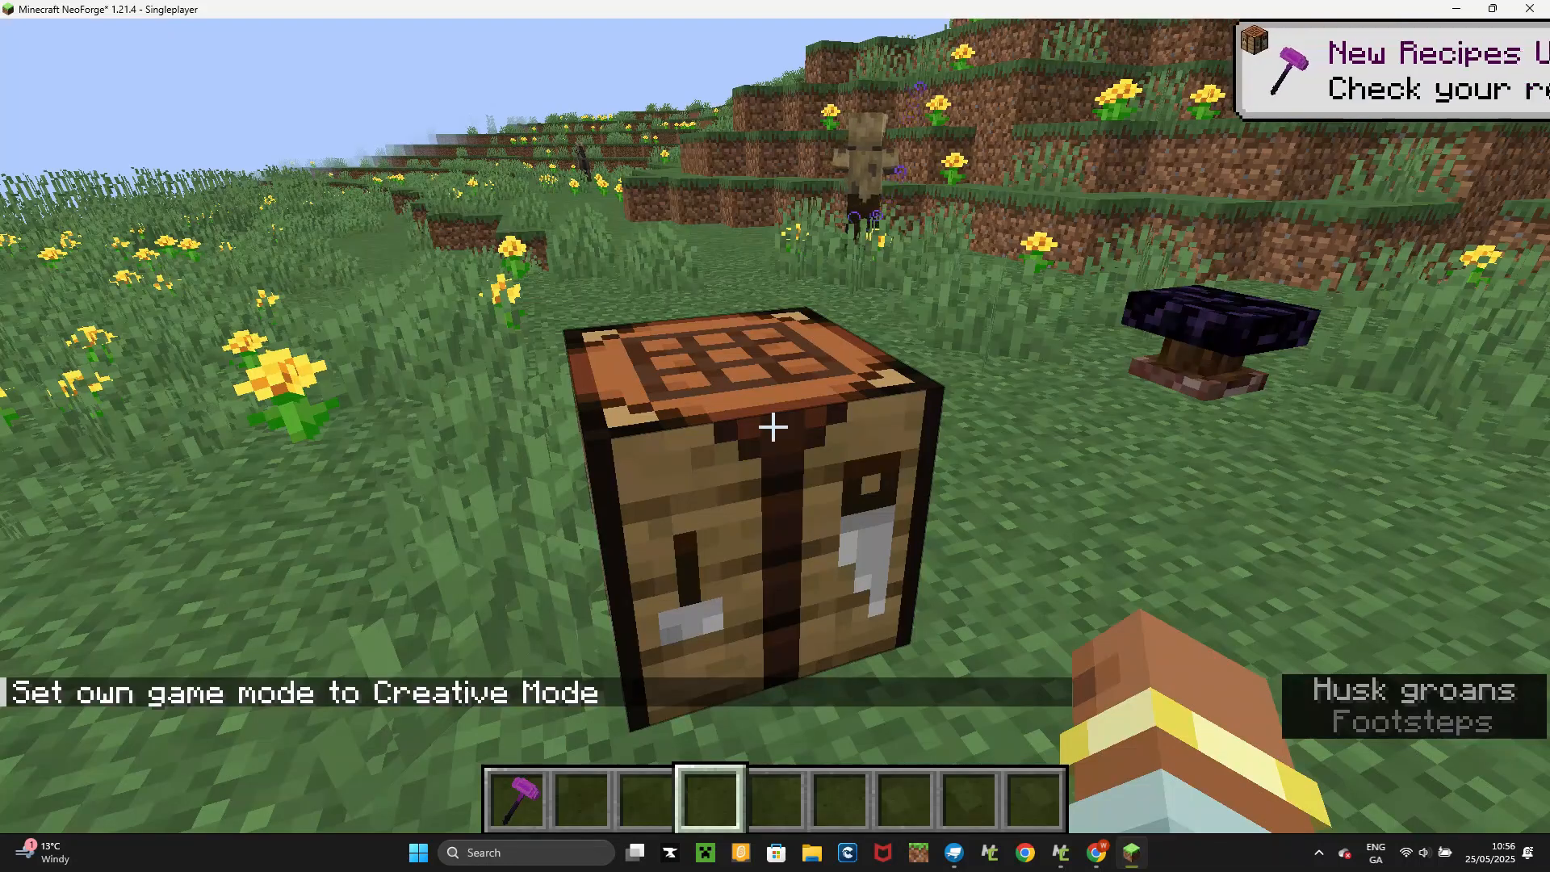
# - Equip the Voidbreaker and strike the nearby husk with it several times to test the hammer
pyautogui.press('1')
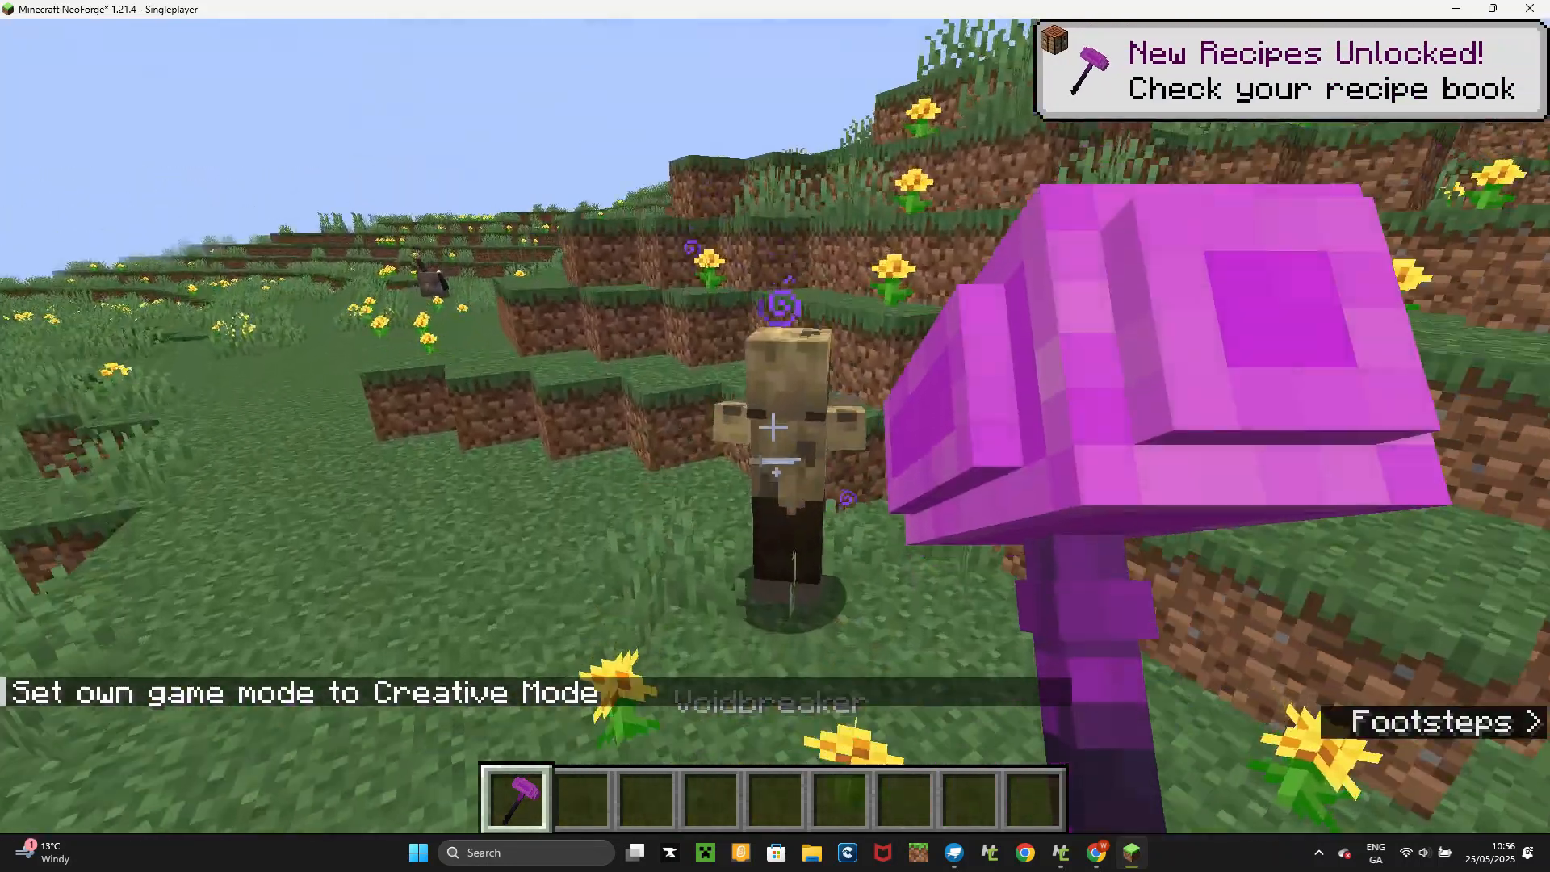
pyautogui.click(773, 426)
pyautogui.click(773, 426)
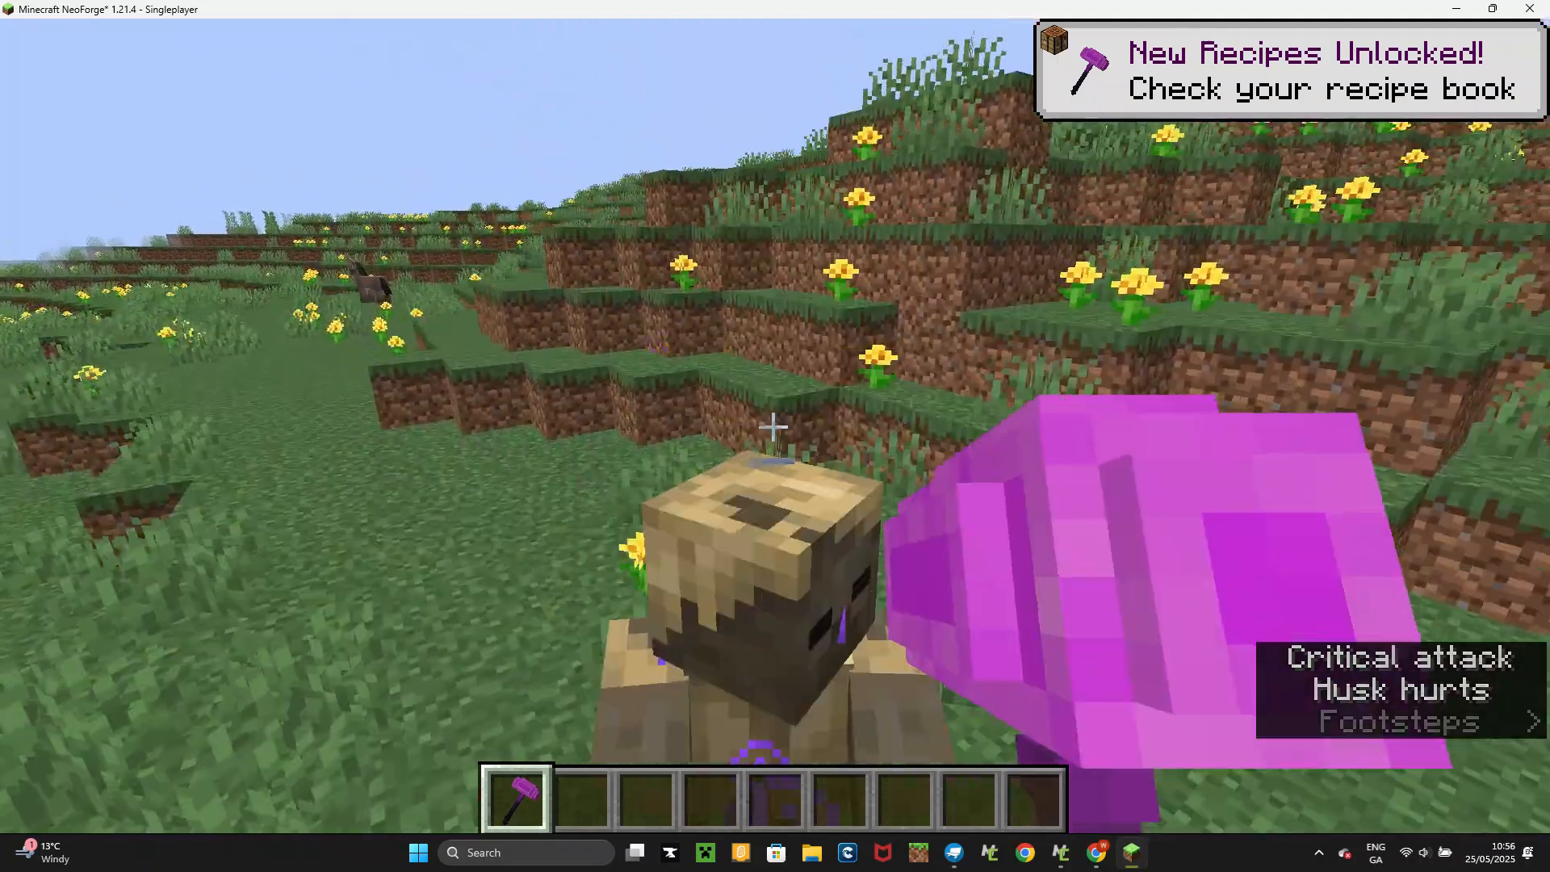
pyautogui.click(773, 426)
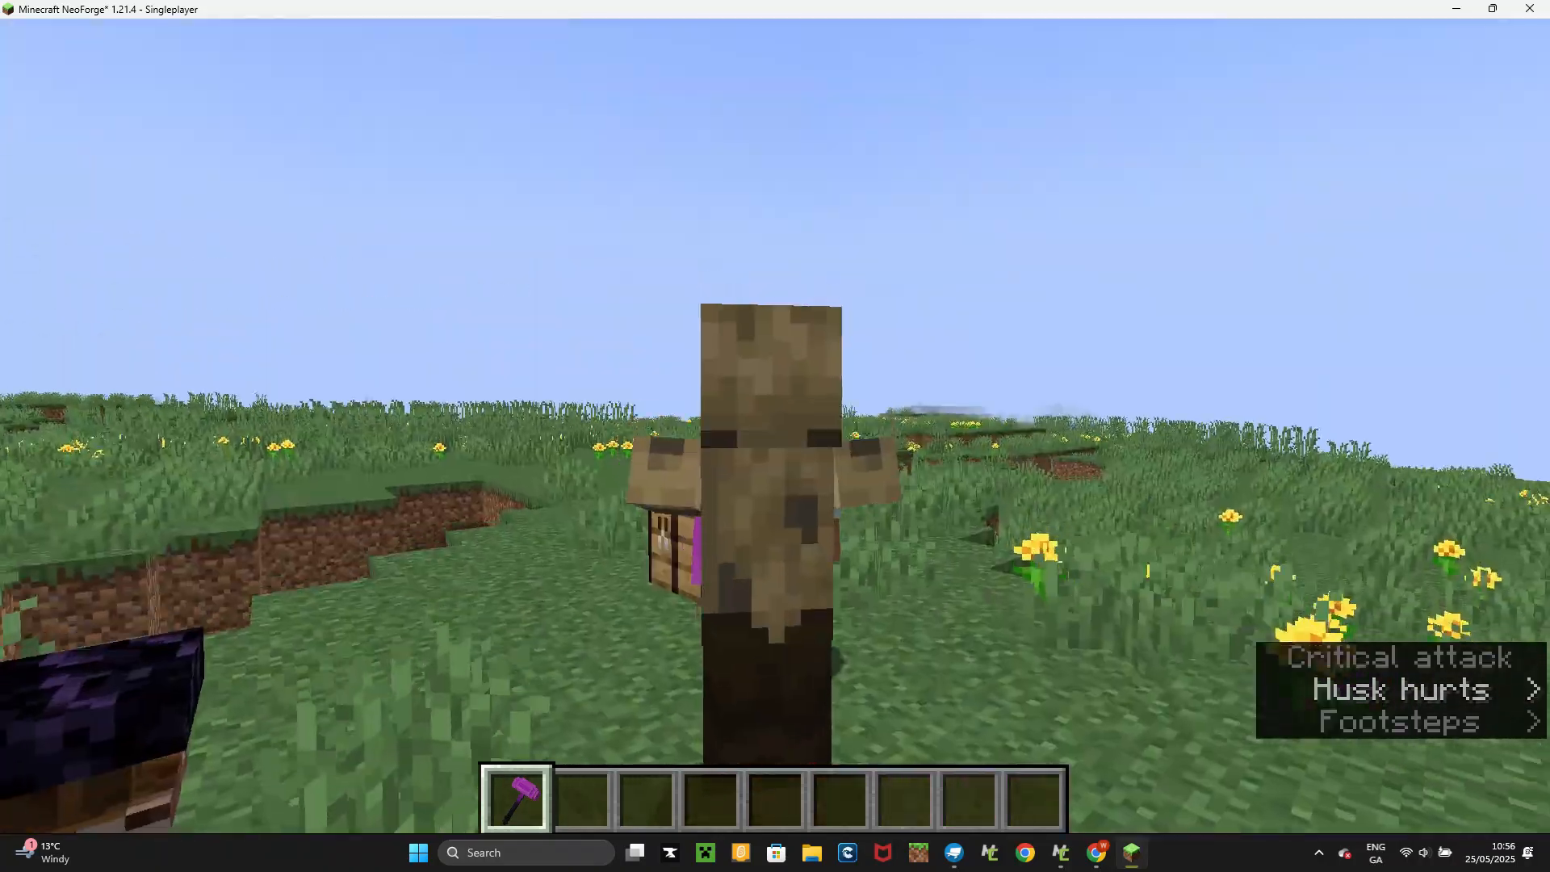